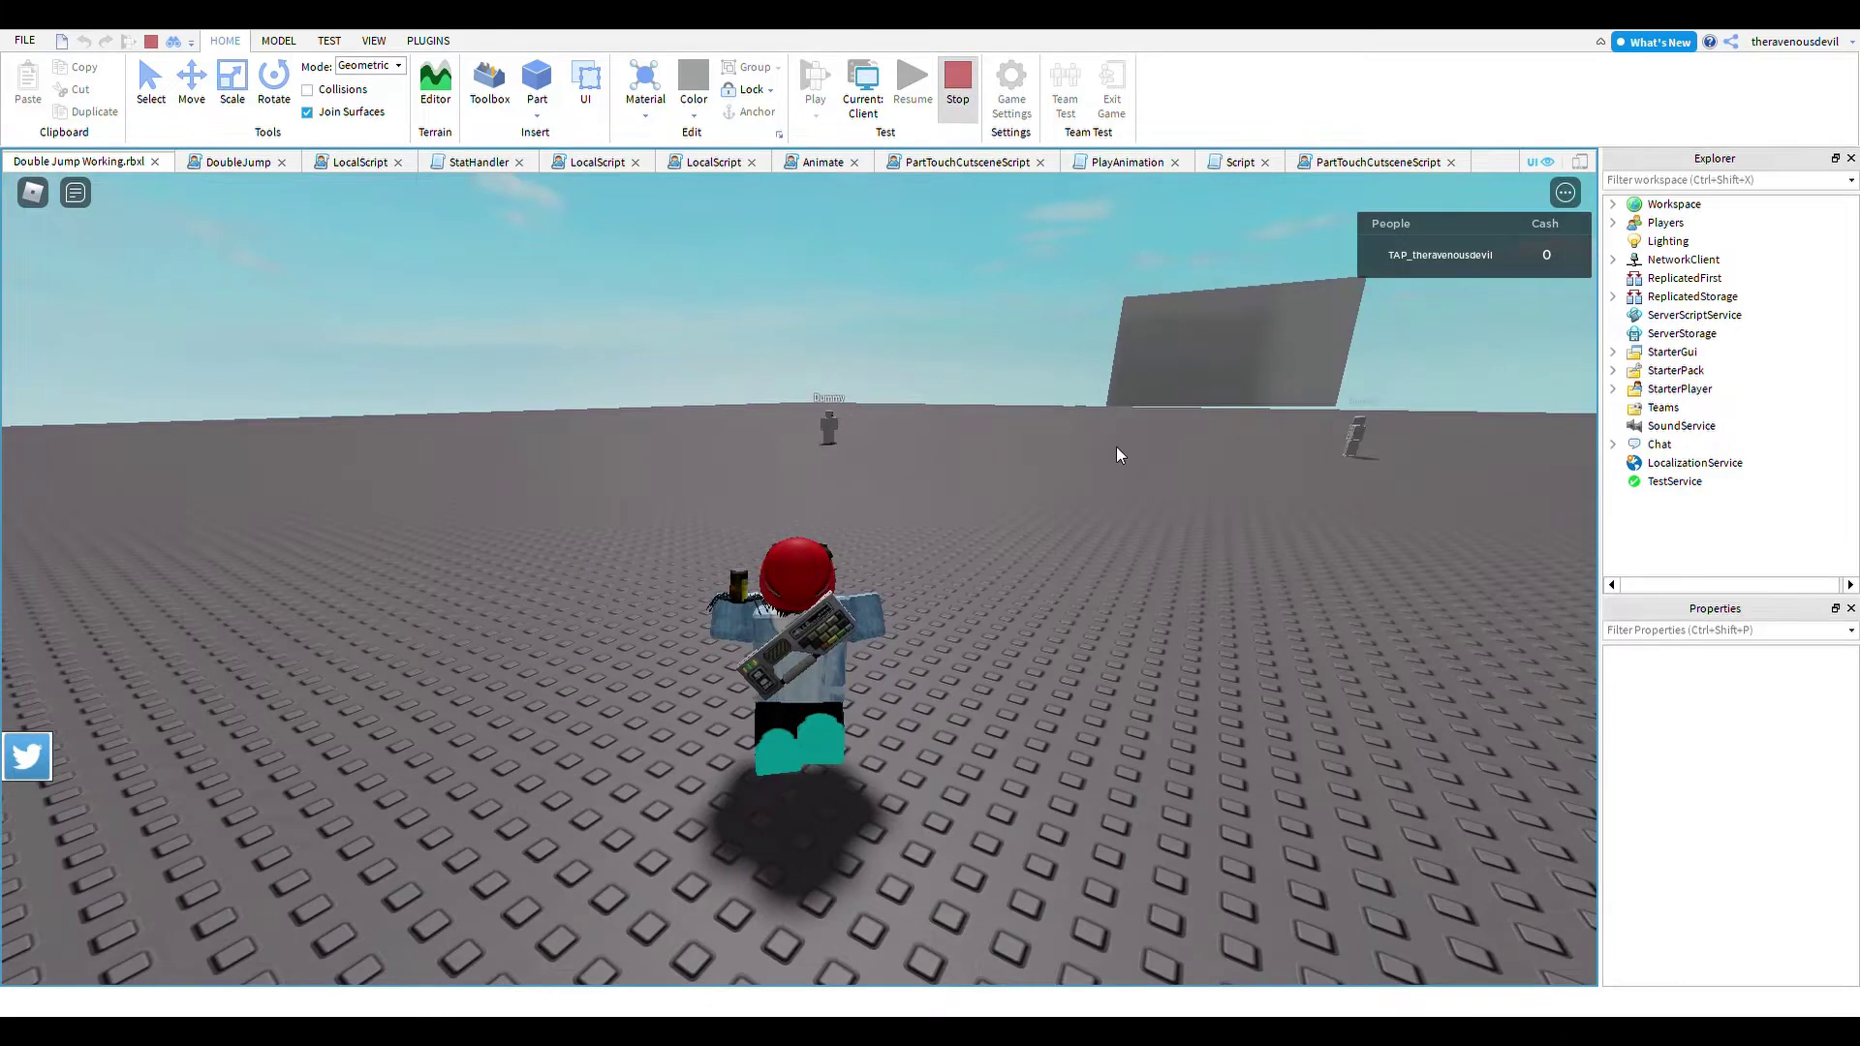
- Stop the playtest and open the nearby Dummy in the Animation Editor
left_click(958, 87)
right_click_drag(1290, 552, 1202, 543)
left_click(1194, 548)
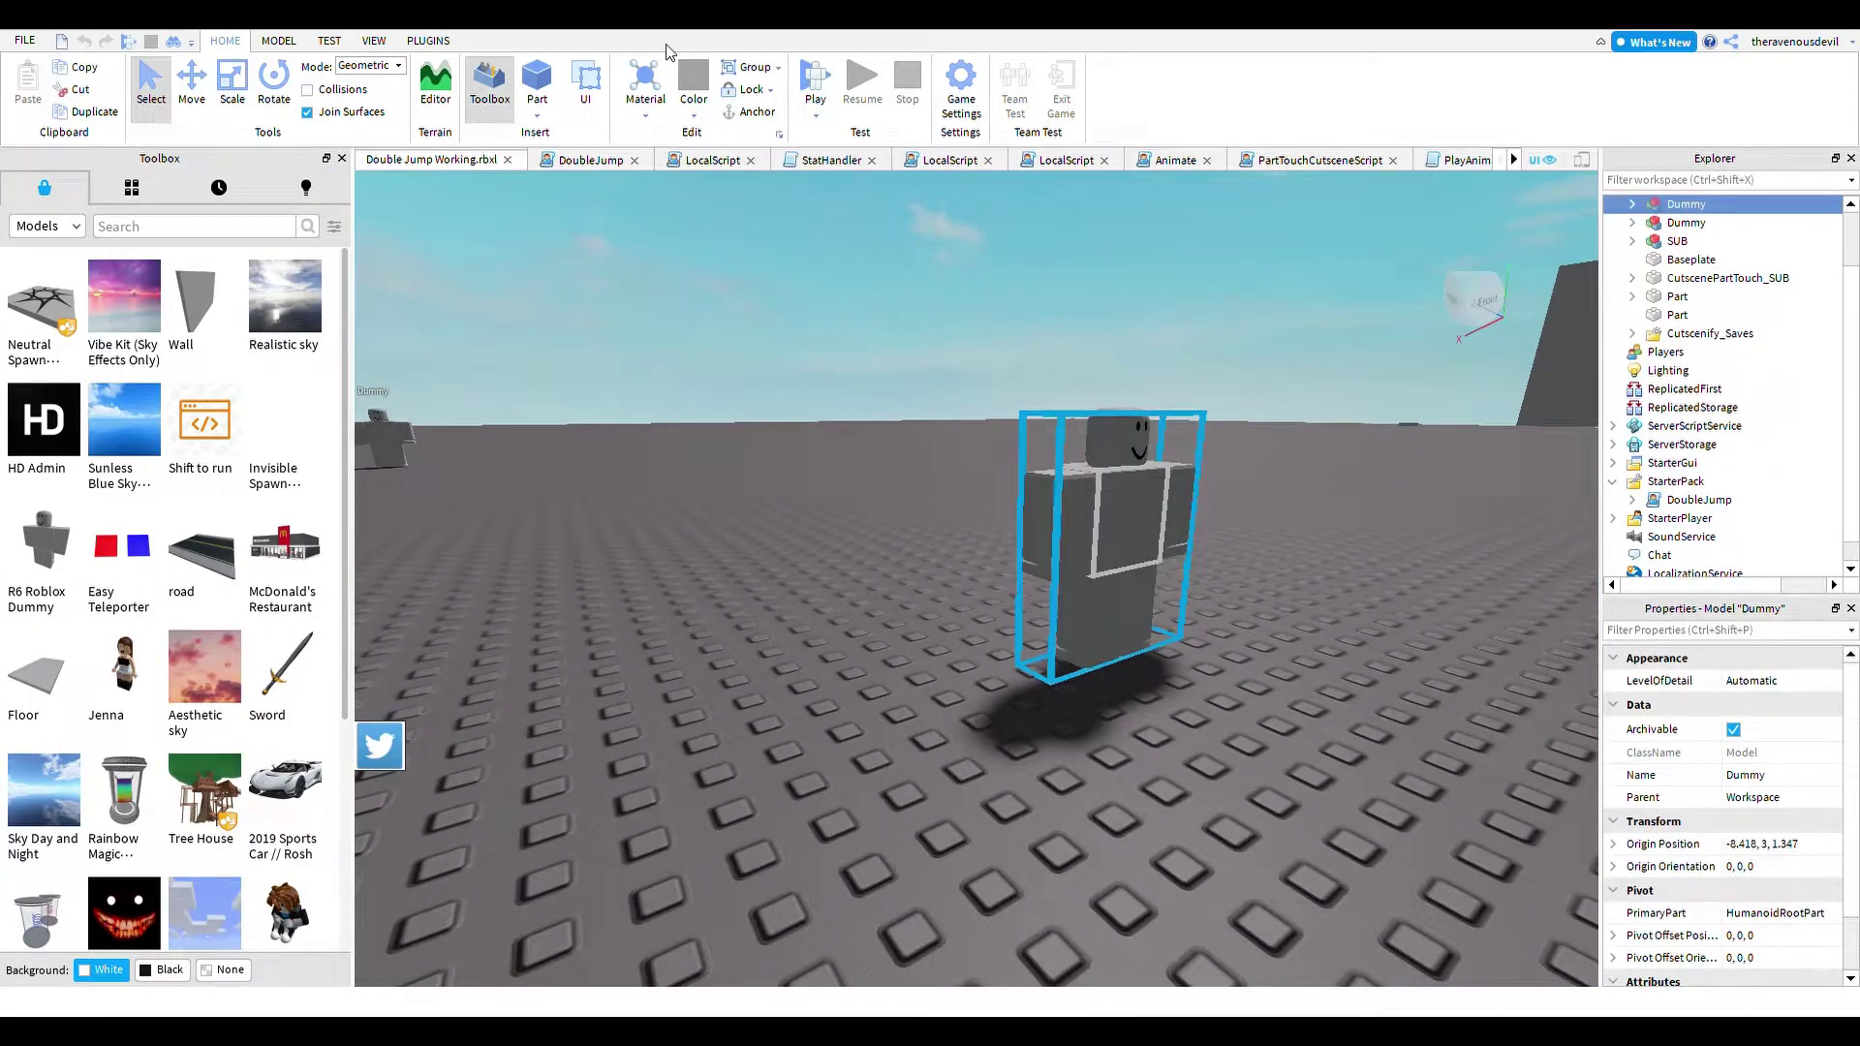
left_click(427, 40)
left_click(332, 87)
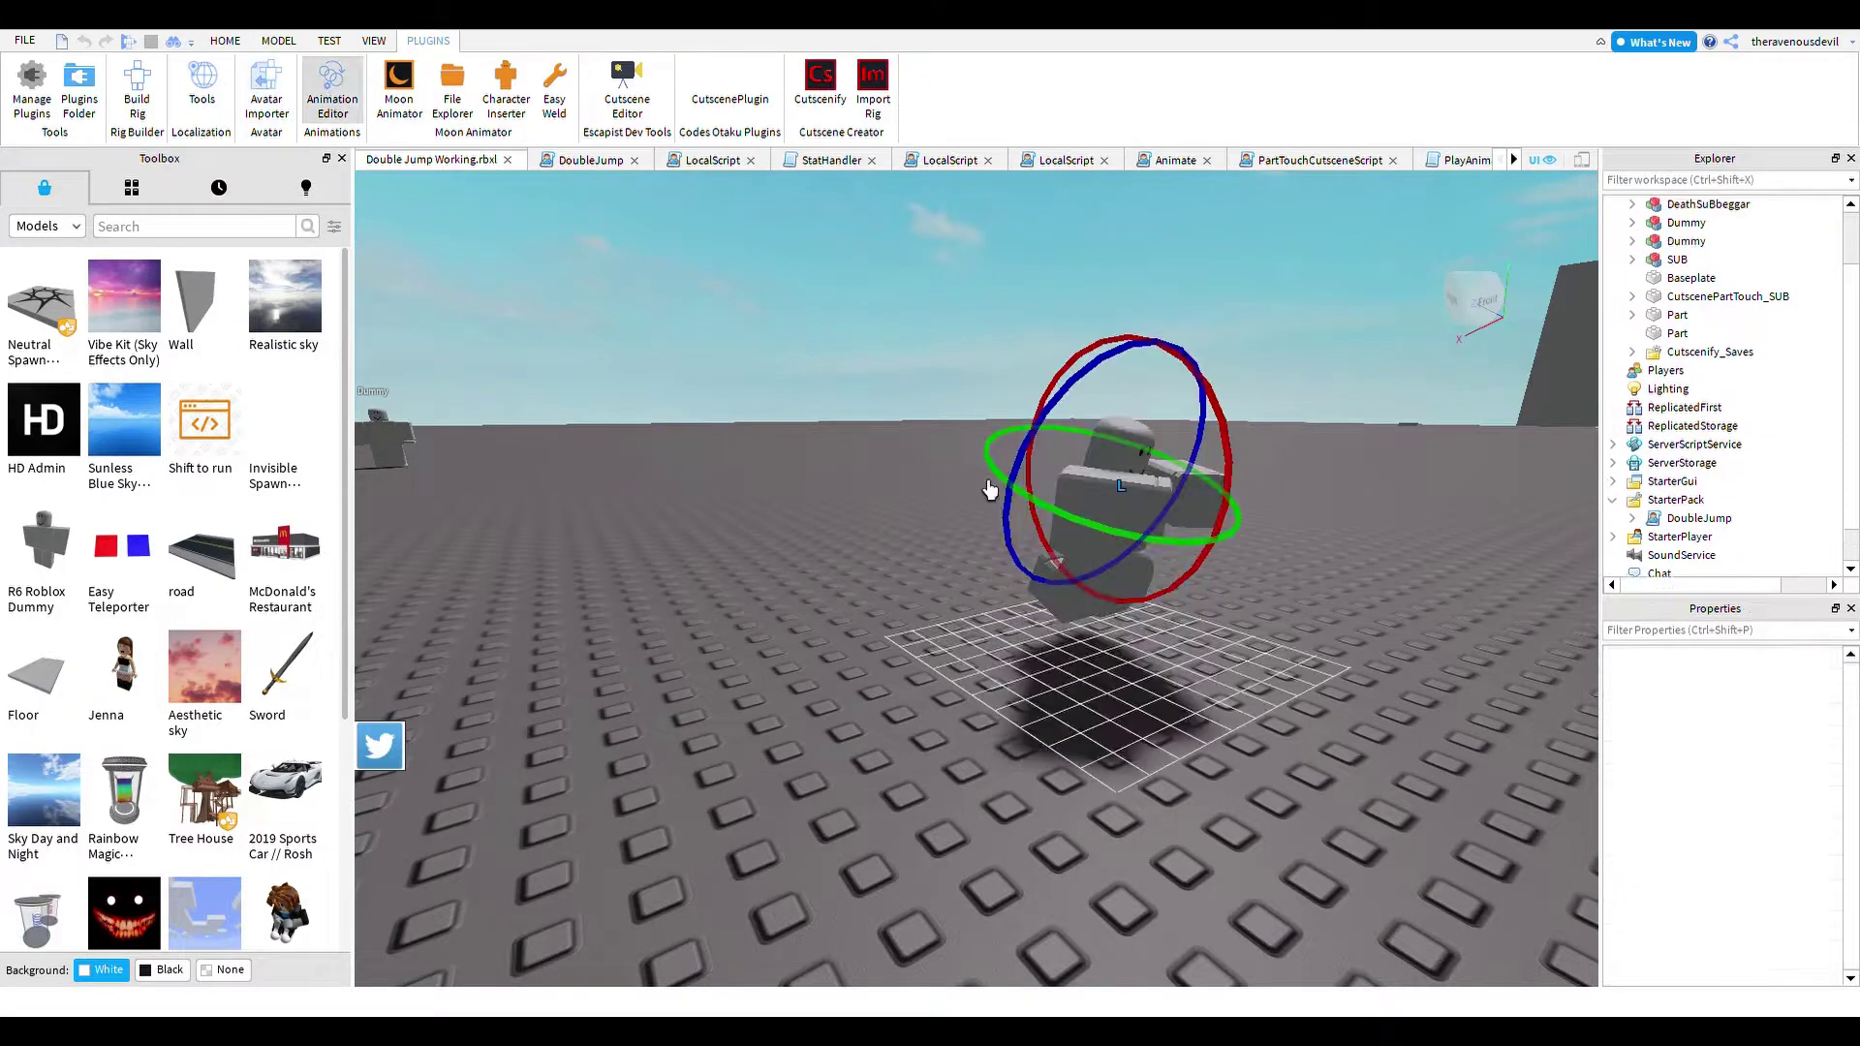
- Play the Dummy's existing animation and examine the character from several sides
key("space")
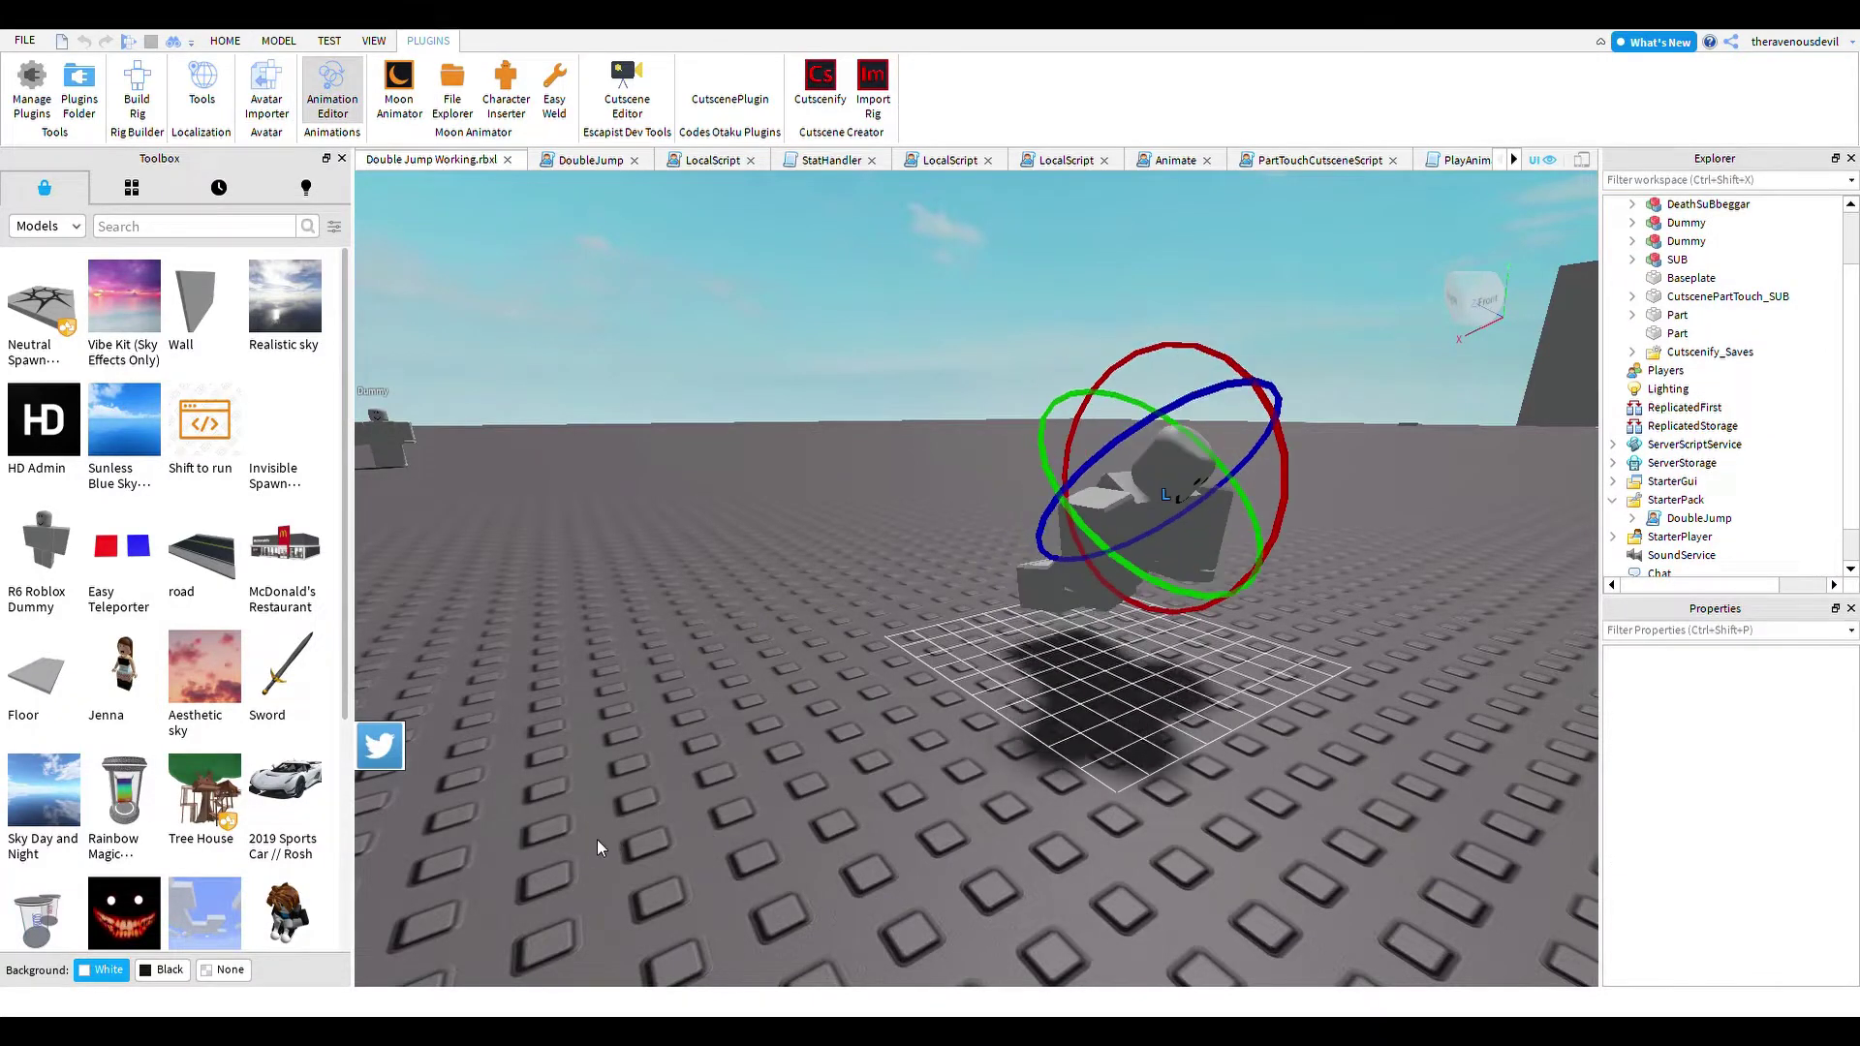
right_click_drag(770, 693, 792, 655)
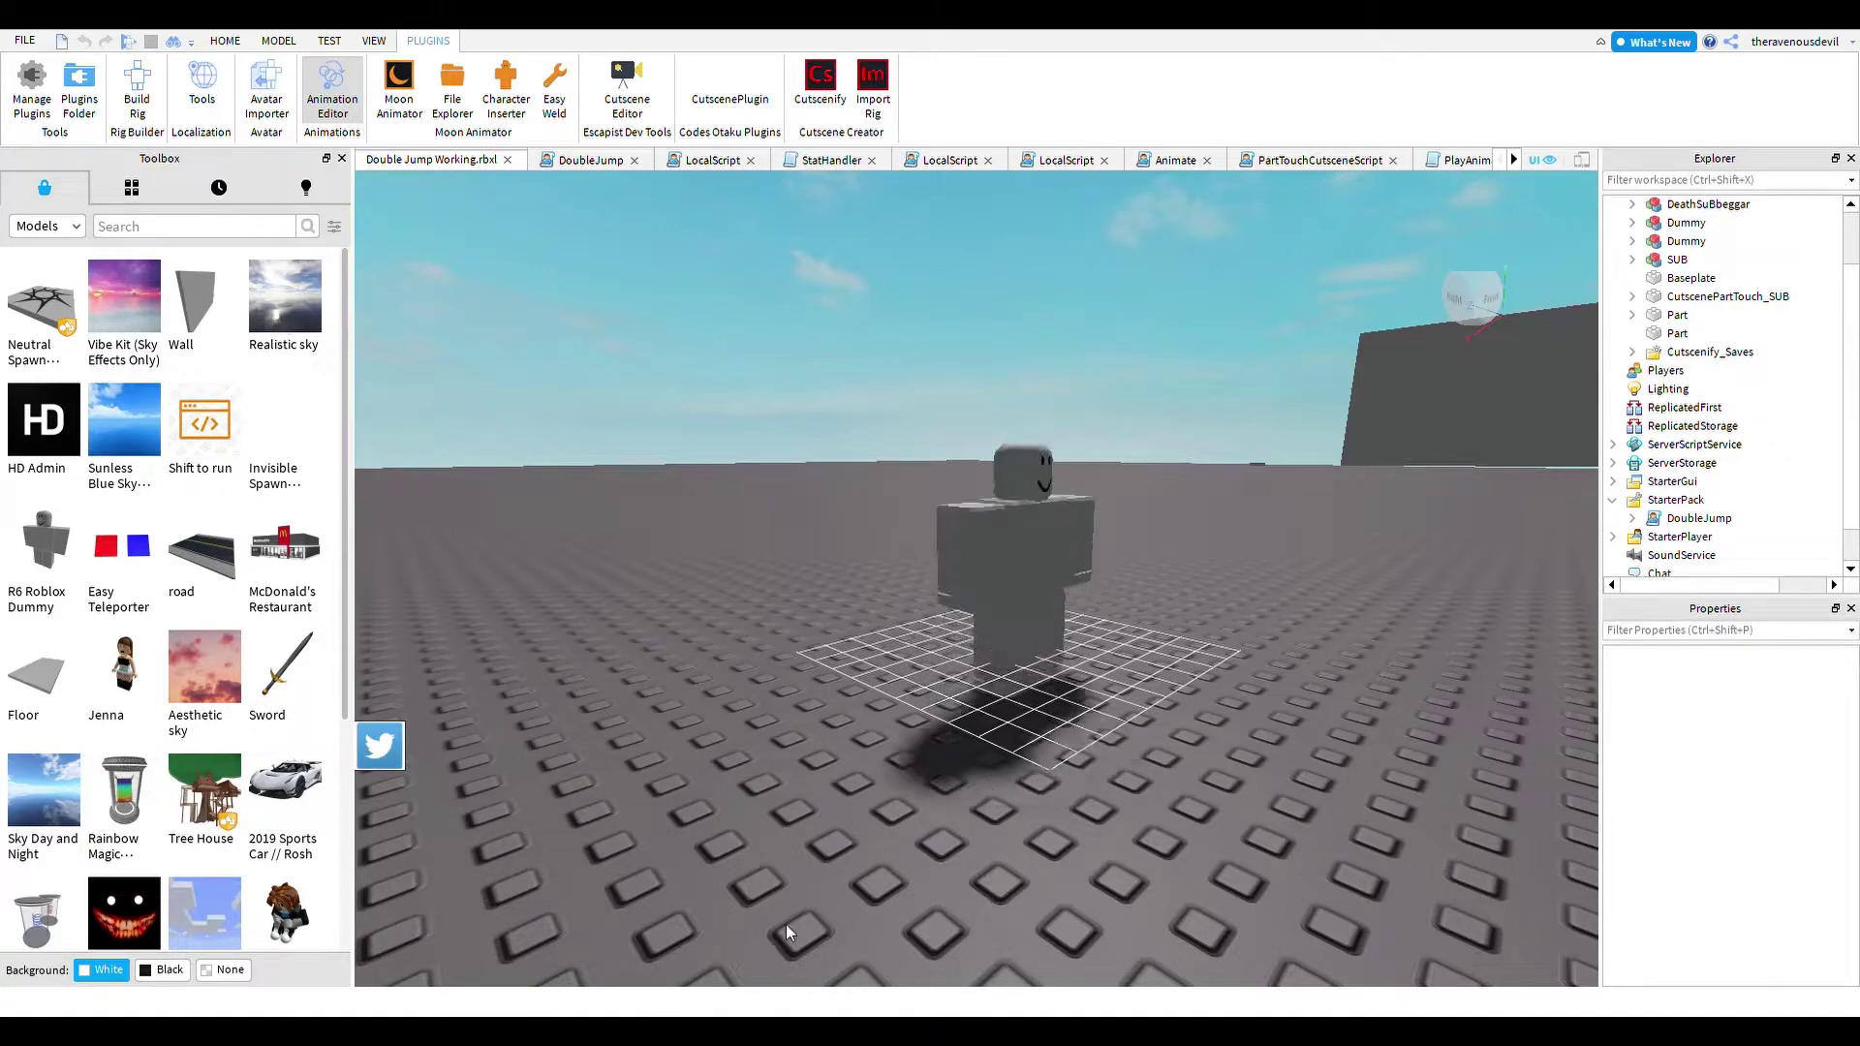
right_click_drag(1194, 594, 1172, 529)
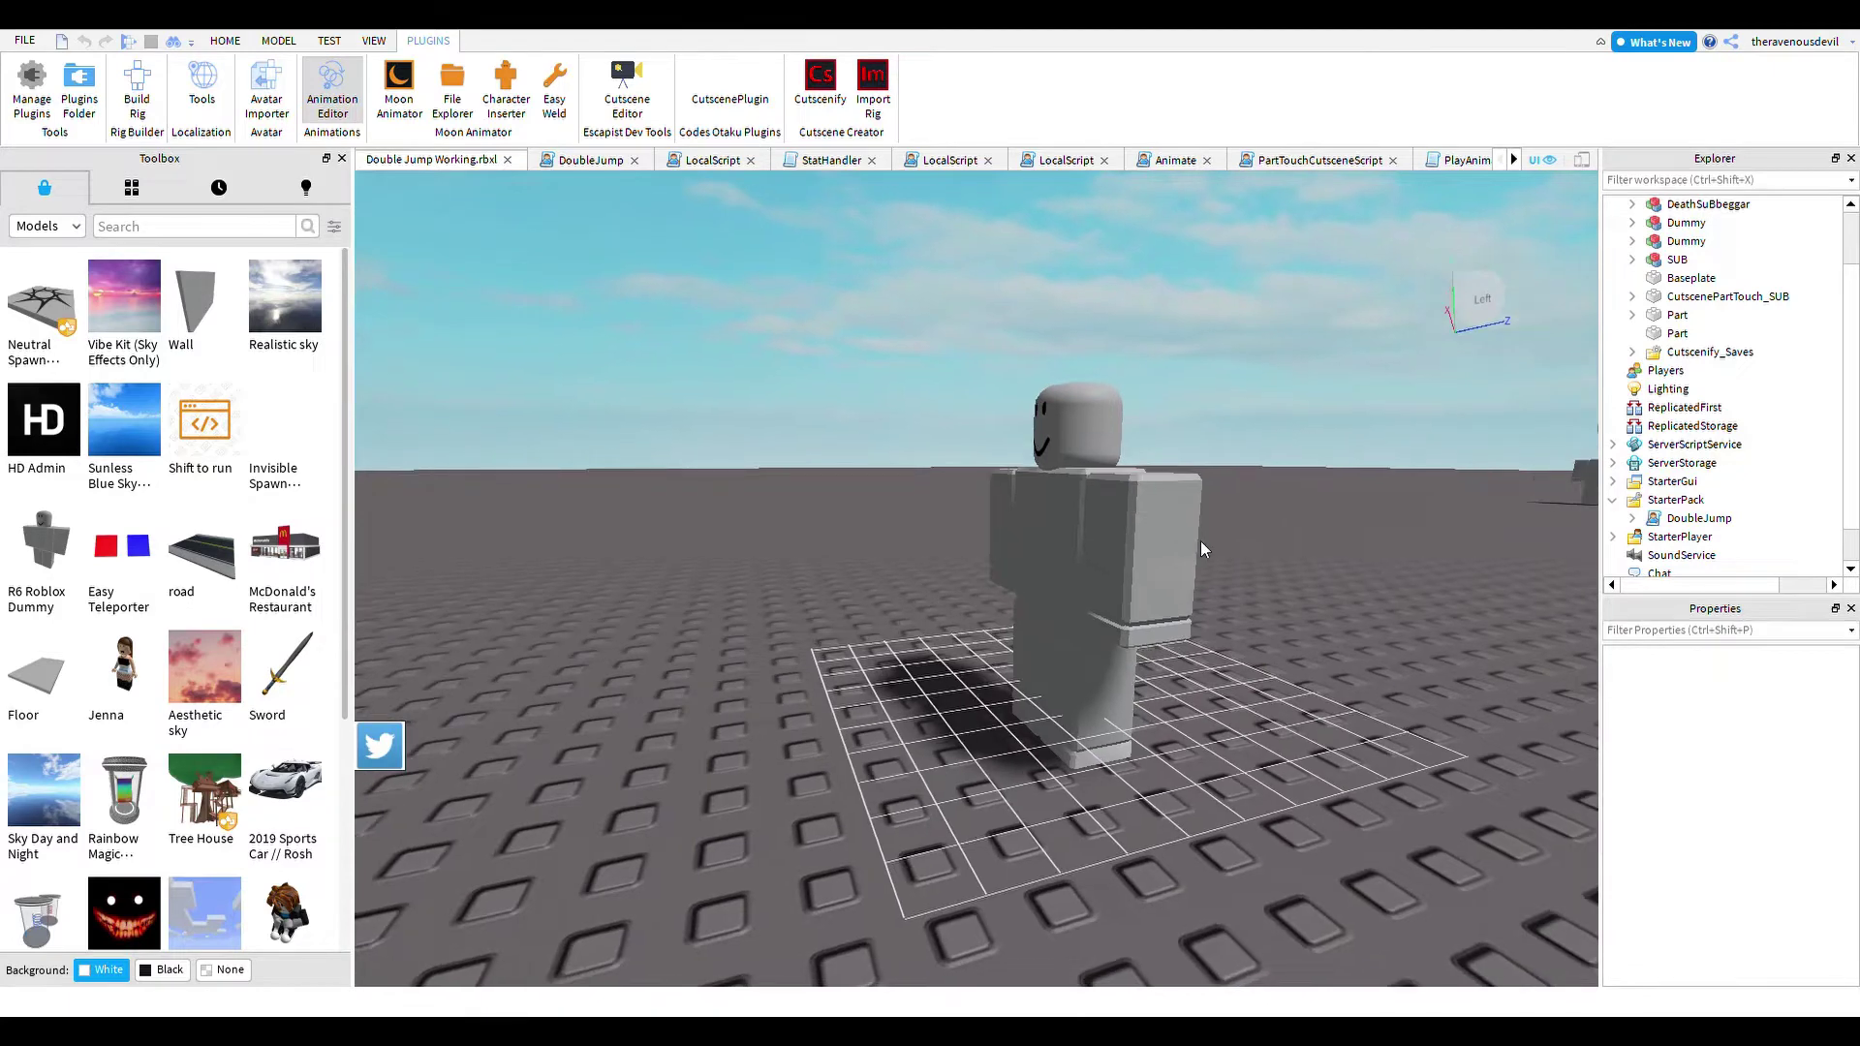
right_click_drag(1056, 601, 955, 635)
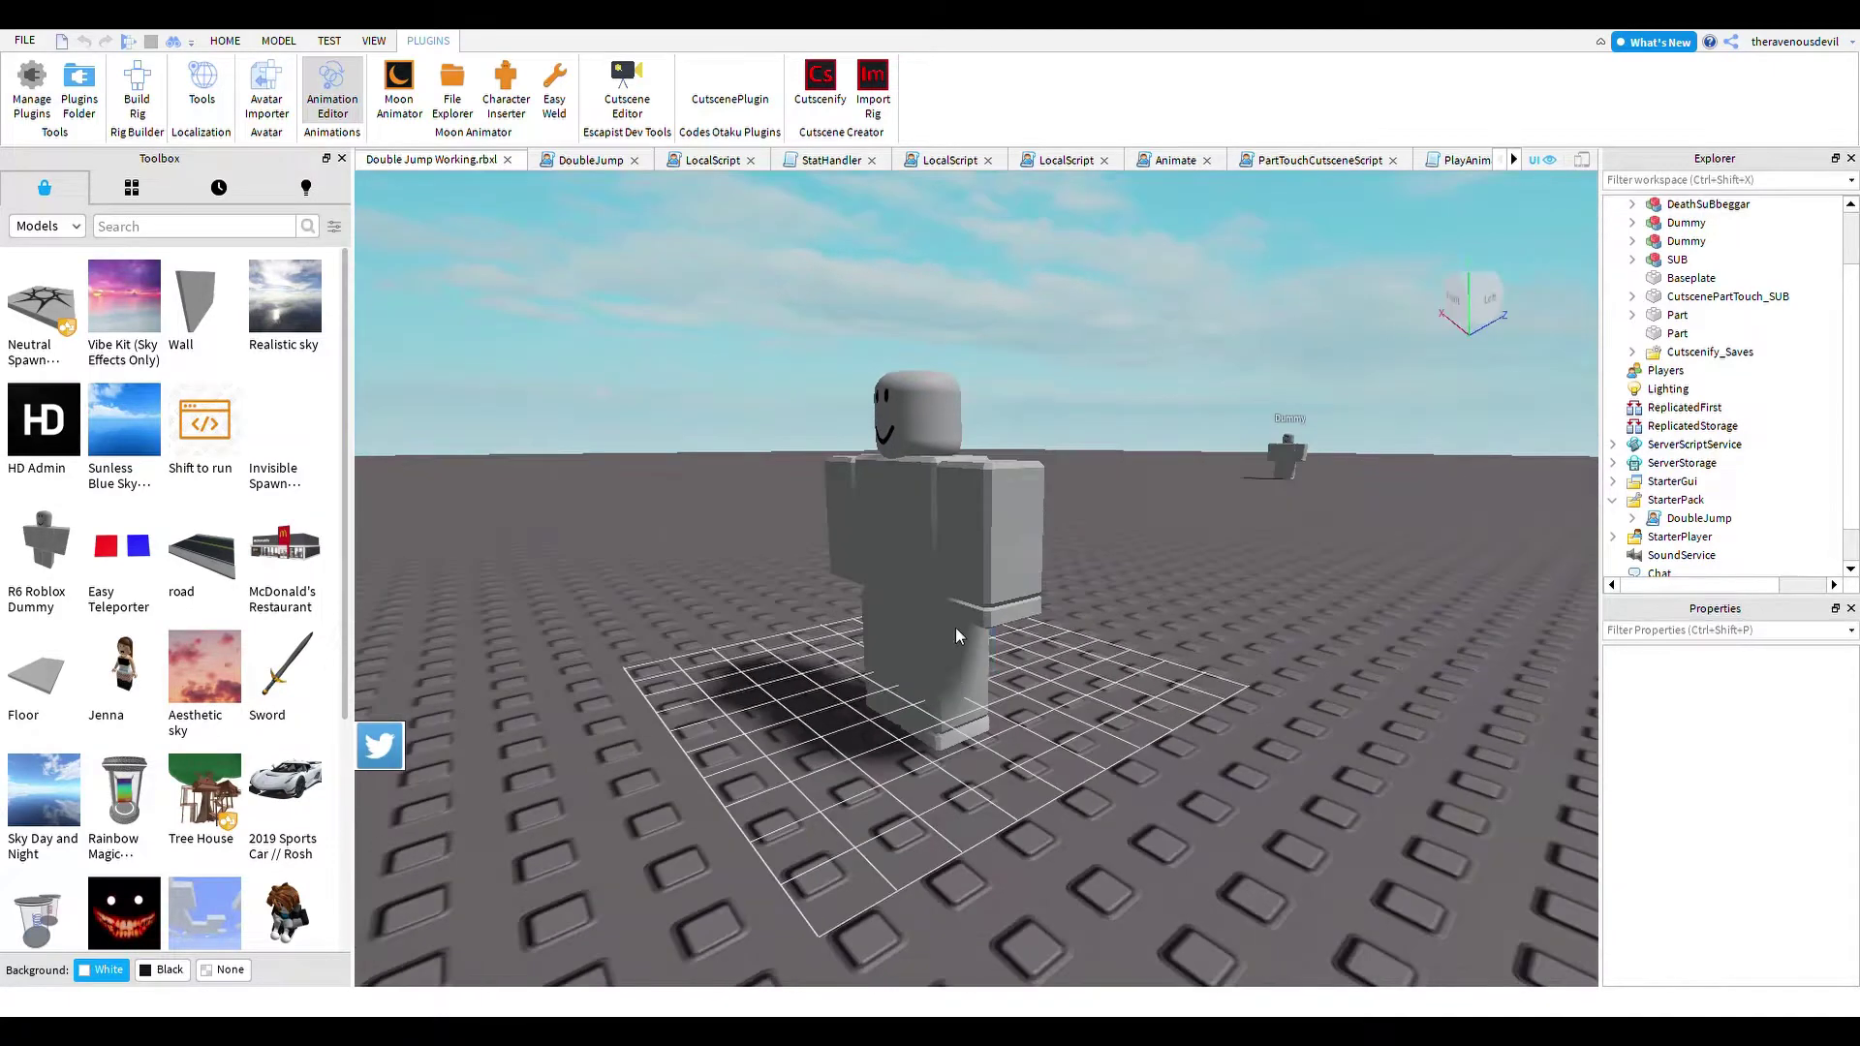
left_click(225, 40)
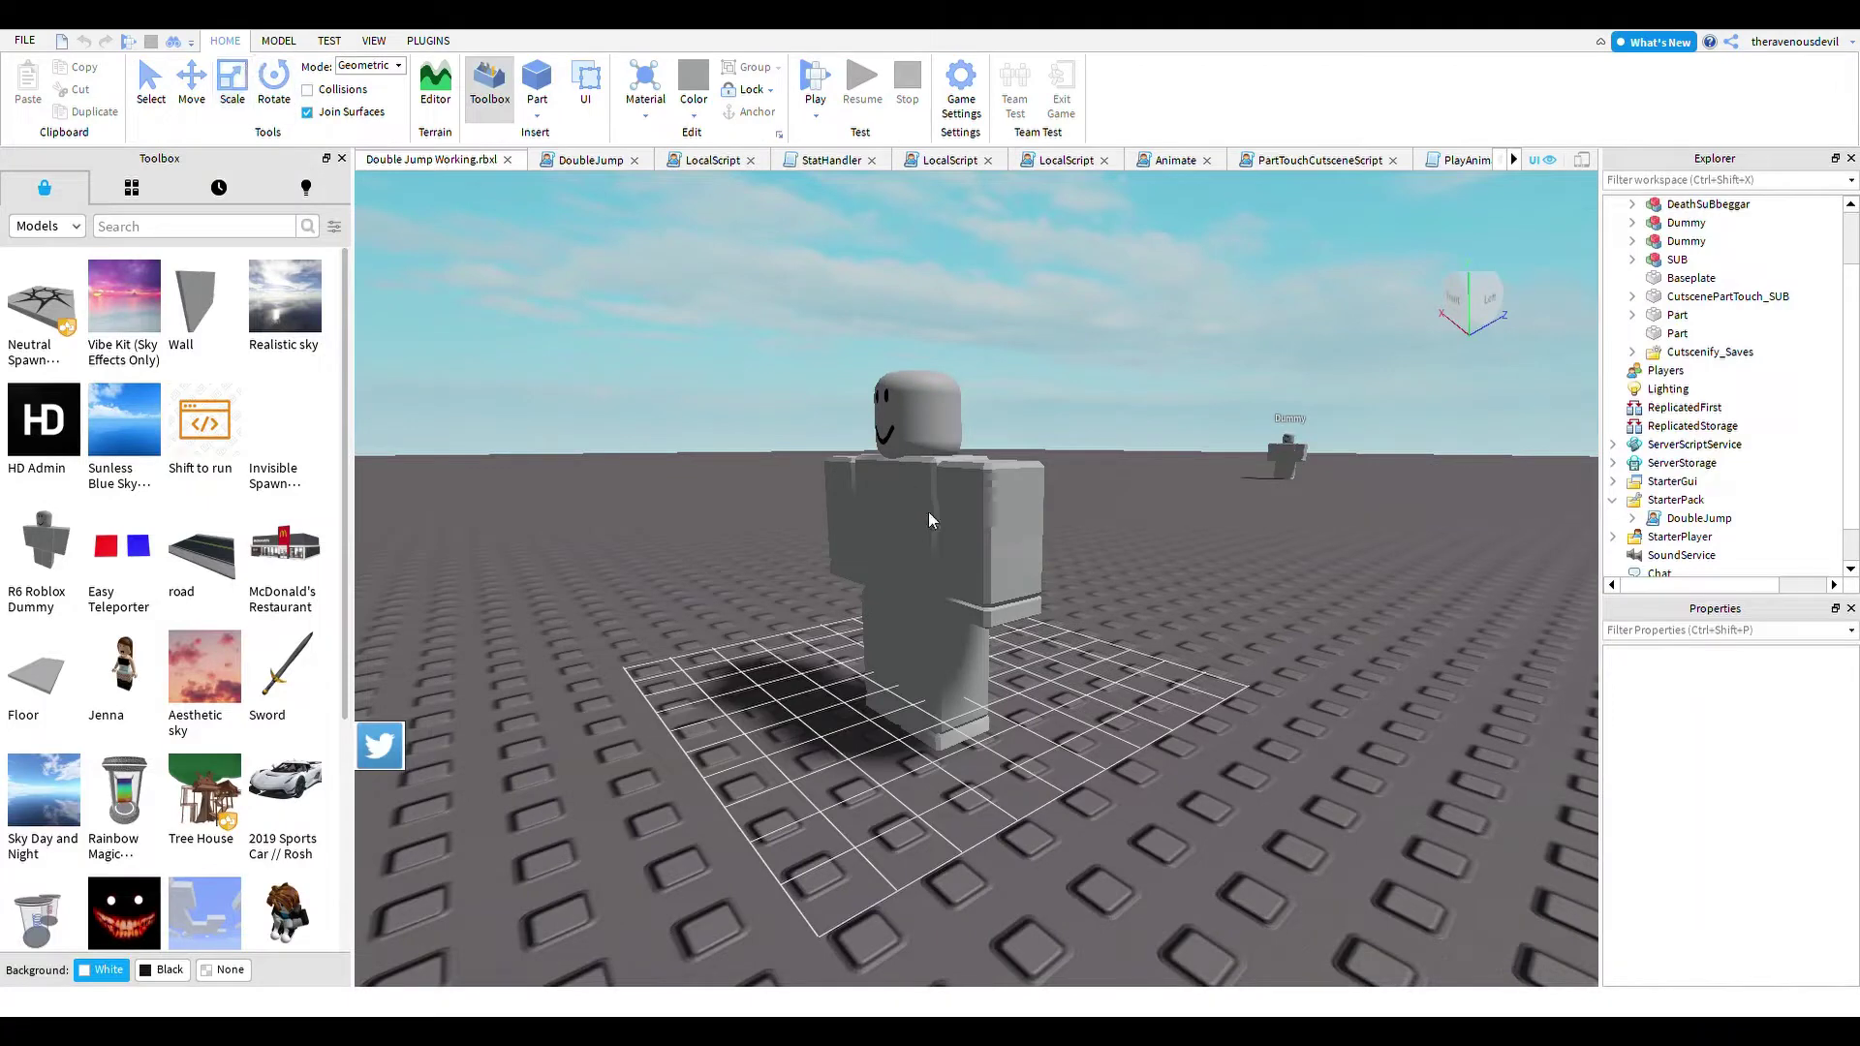
right_click_drag(1026, 507, 897, 527)
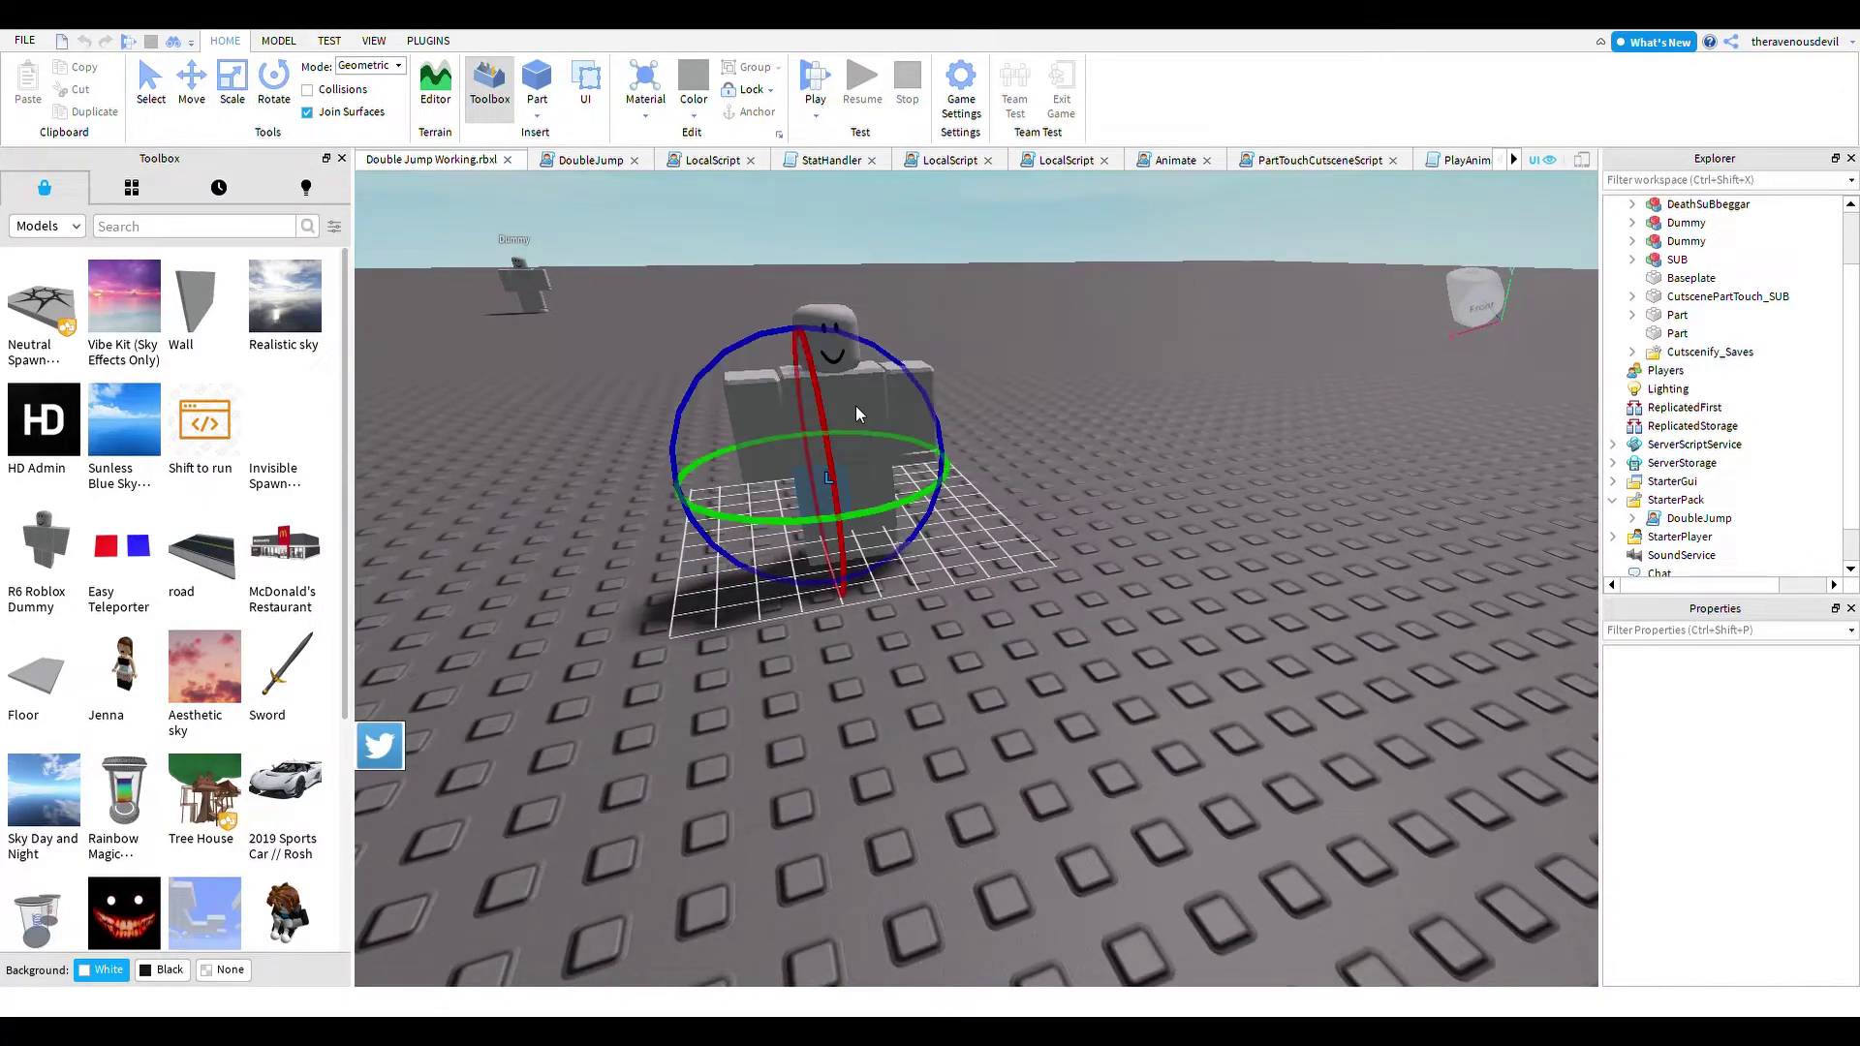
right_click_drag(938, 416, 1052, 467)
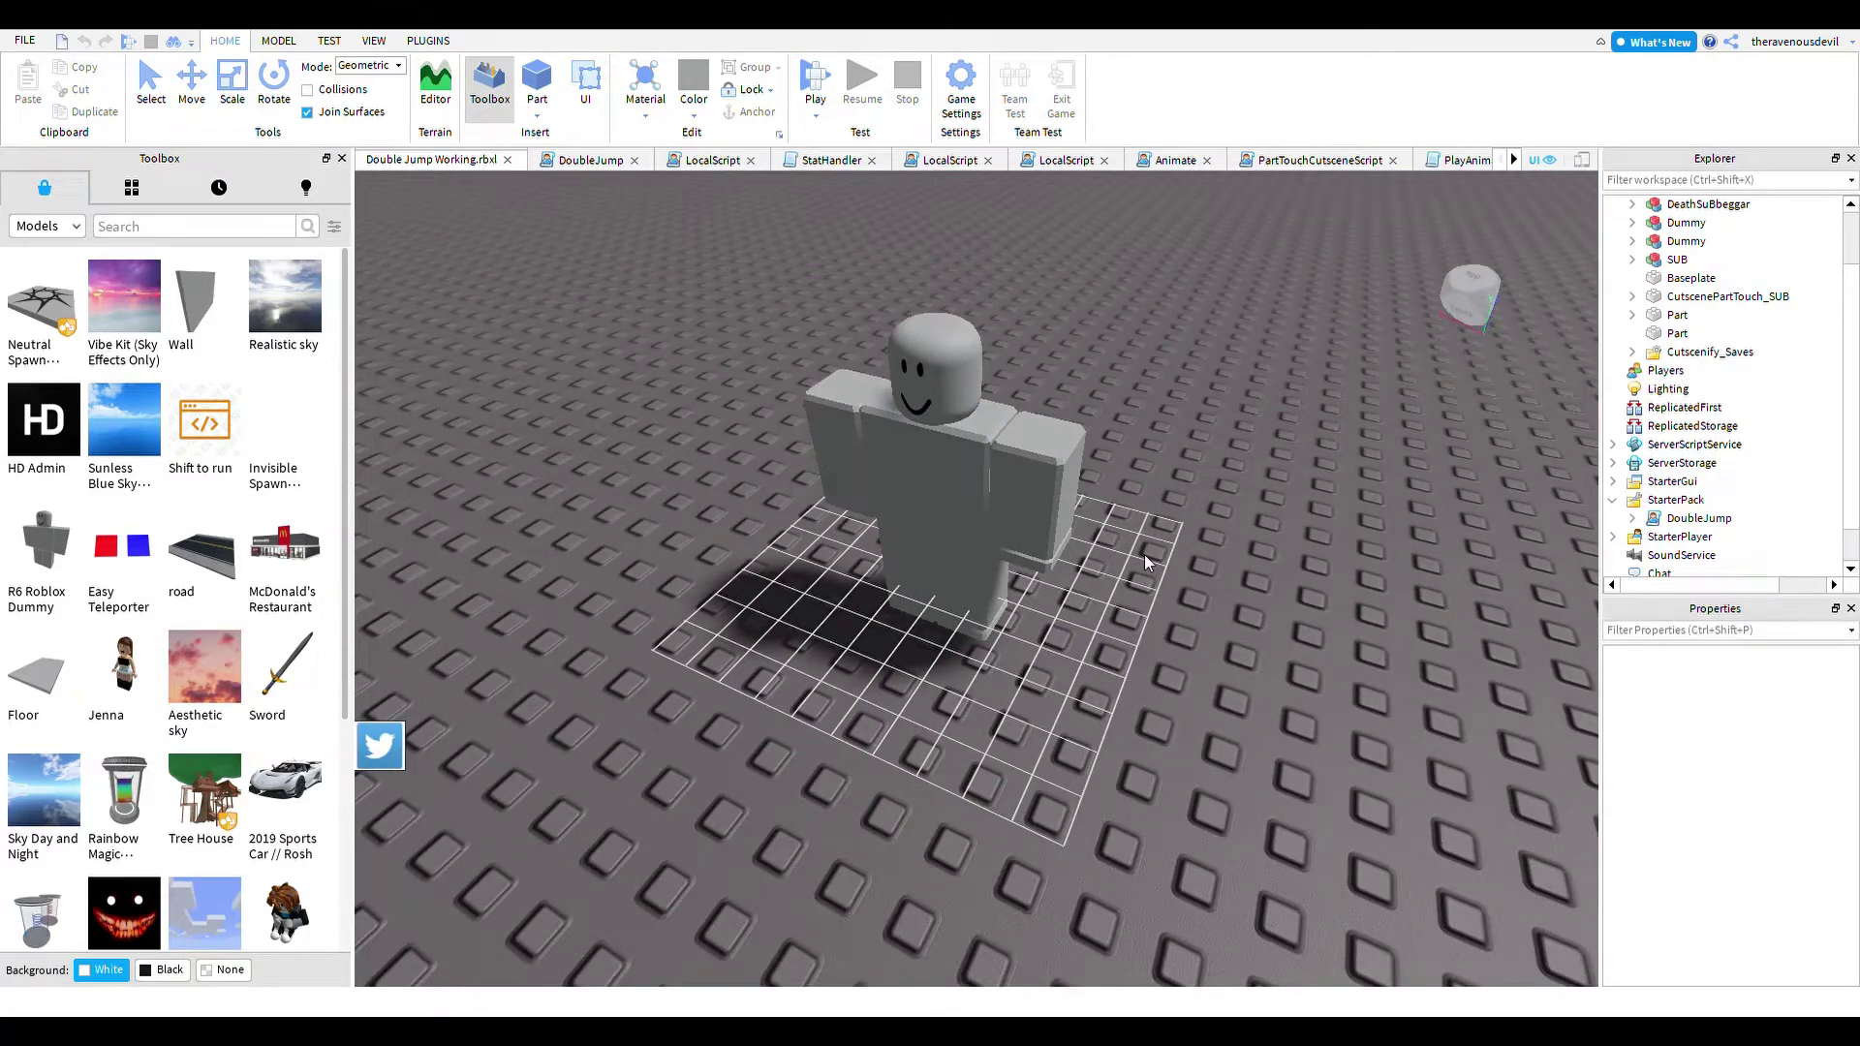
right_click_drag(1143, 554, 1143, 538)
key("a")
left_click(428, 40)
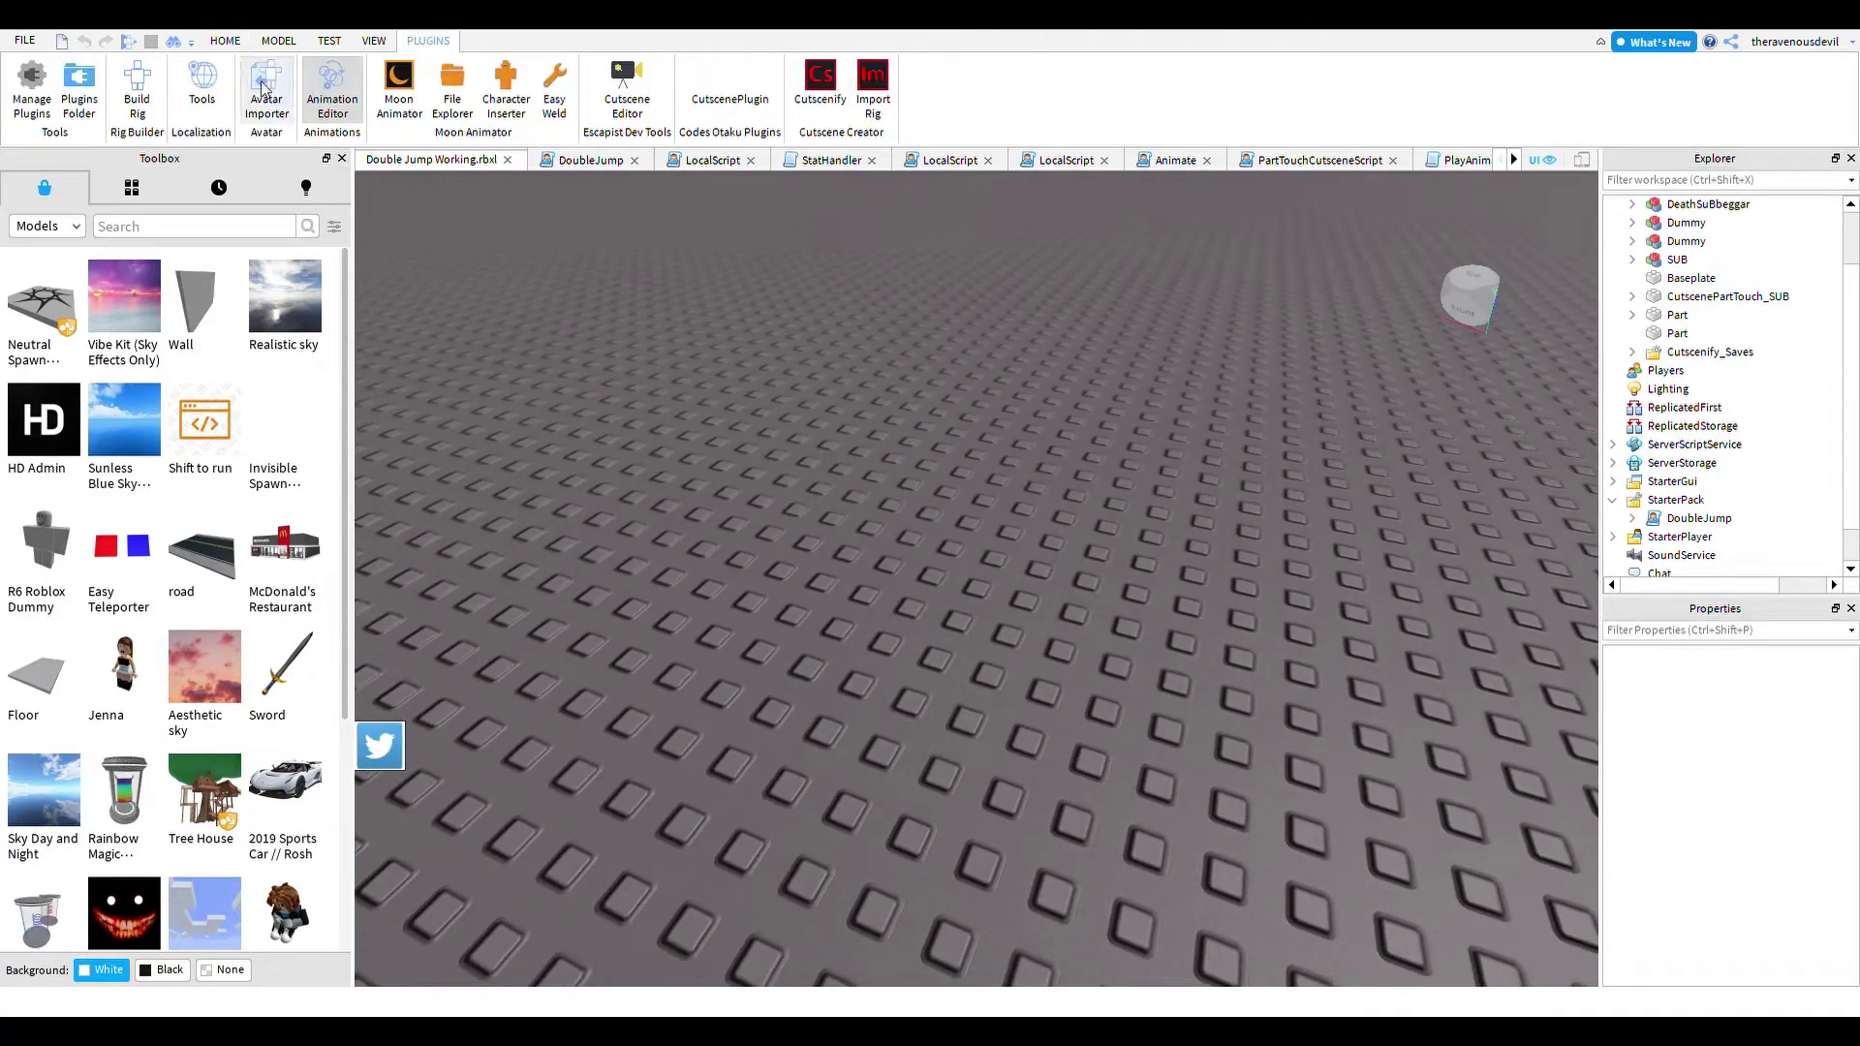
left_click(137, 92)
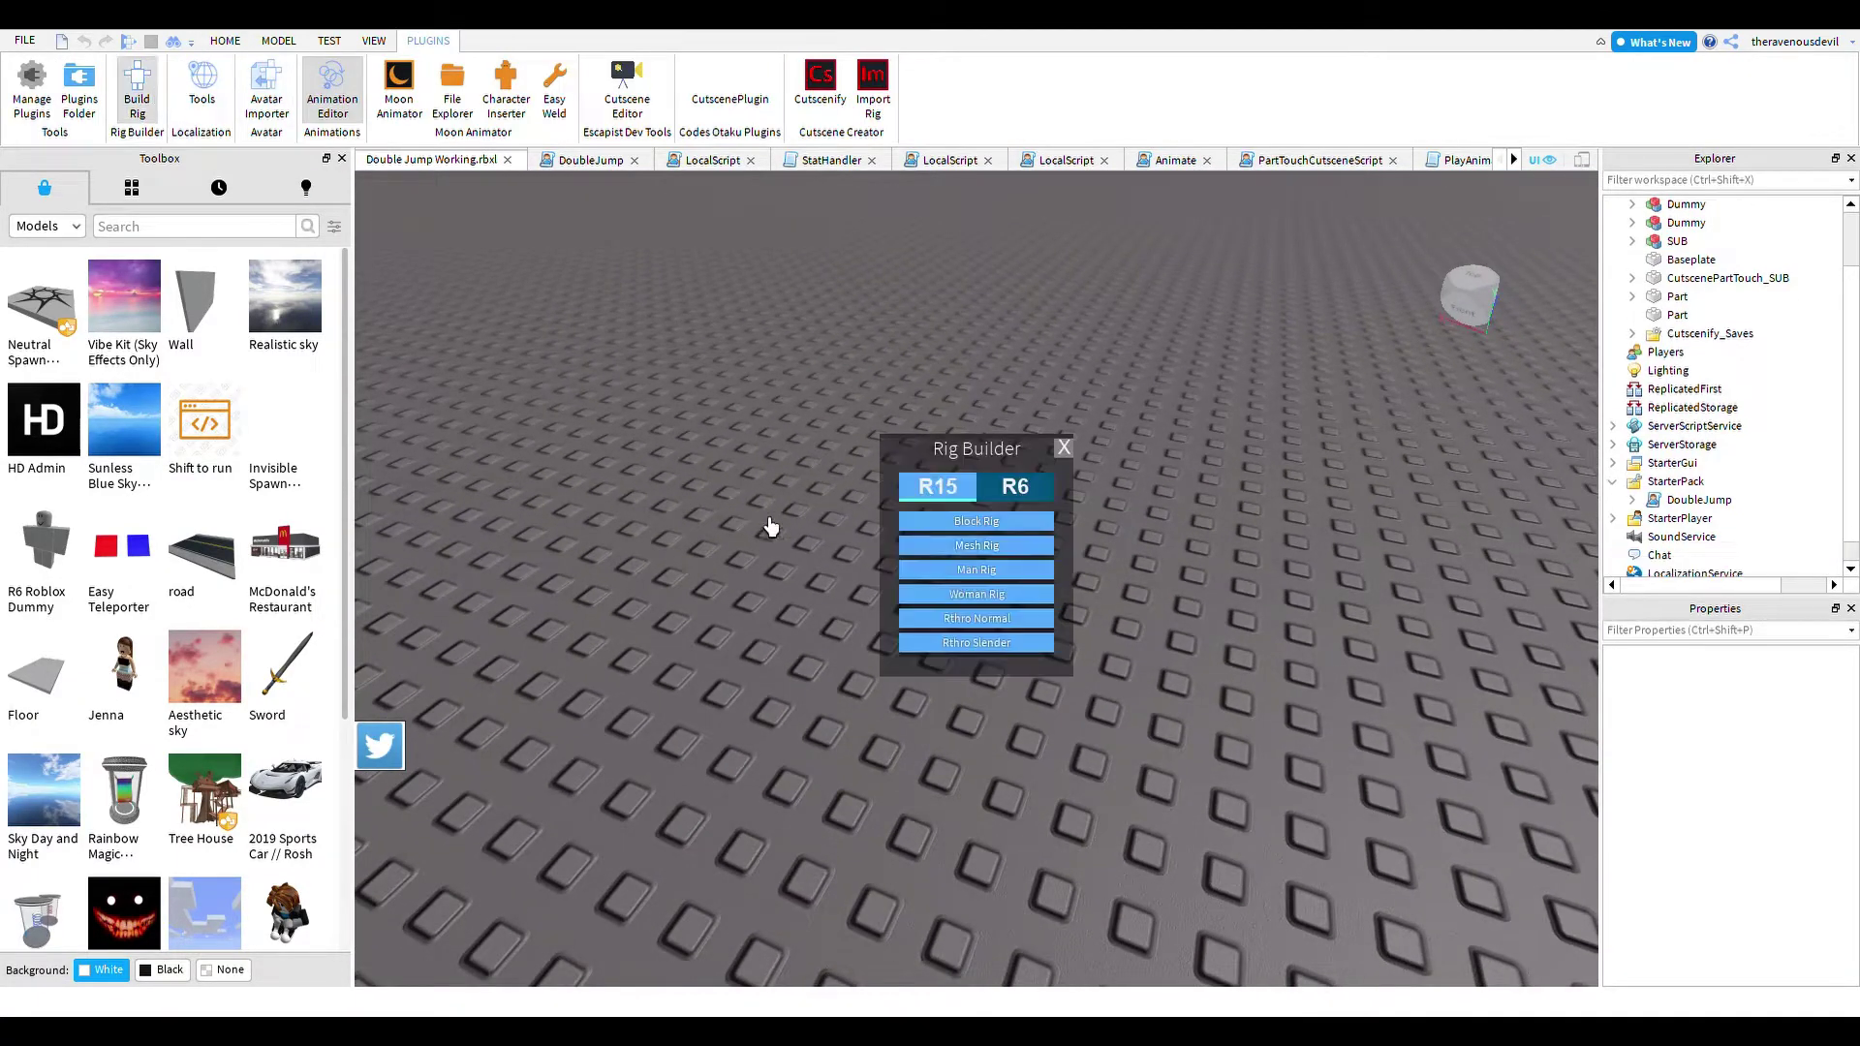
left_click(1014, 571)
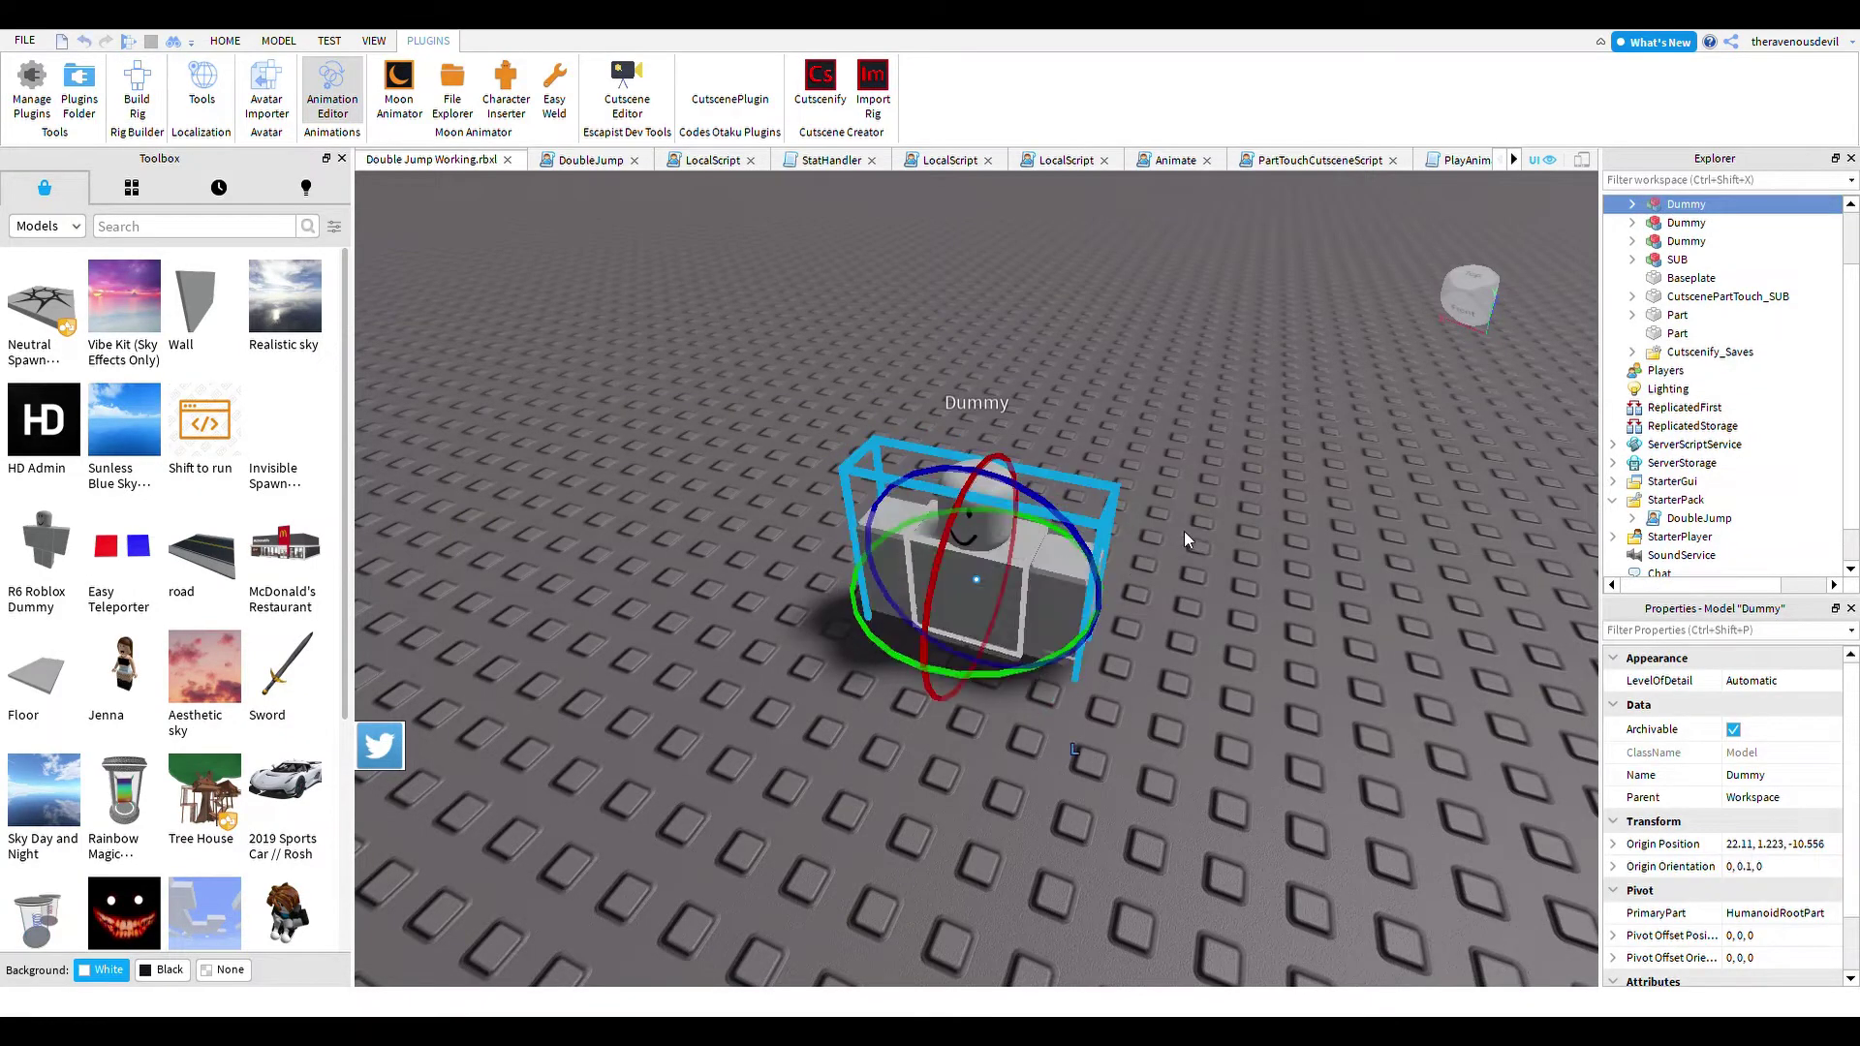
key("Delete")
- Insert an R15 dummy with the Rig Builder and place it standing on an empty area of the baseplate
left_click(137, 92)
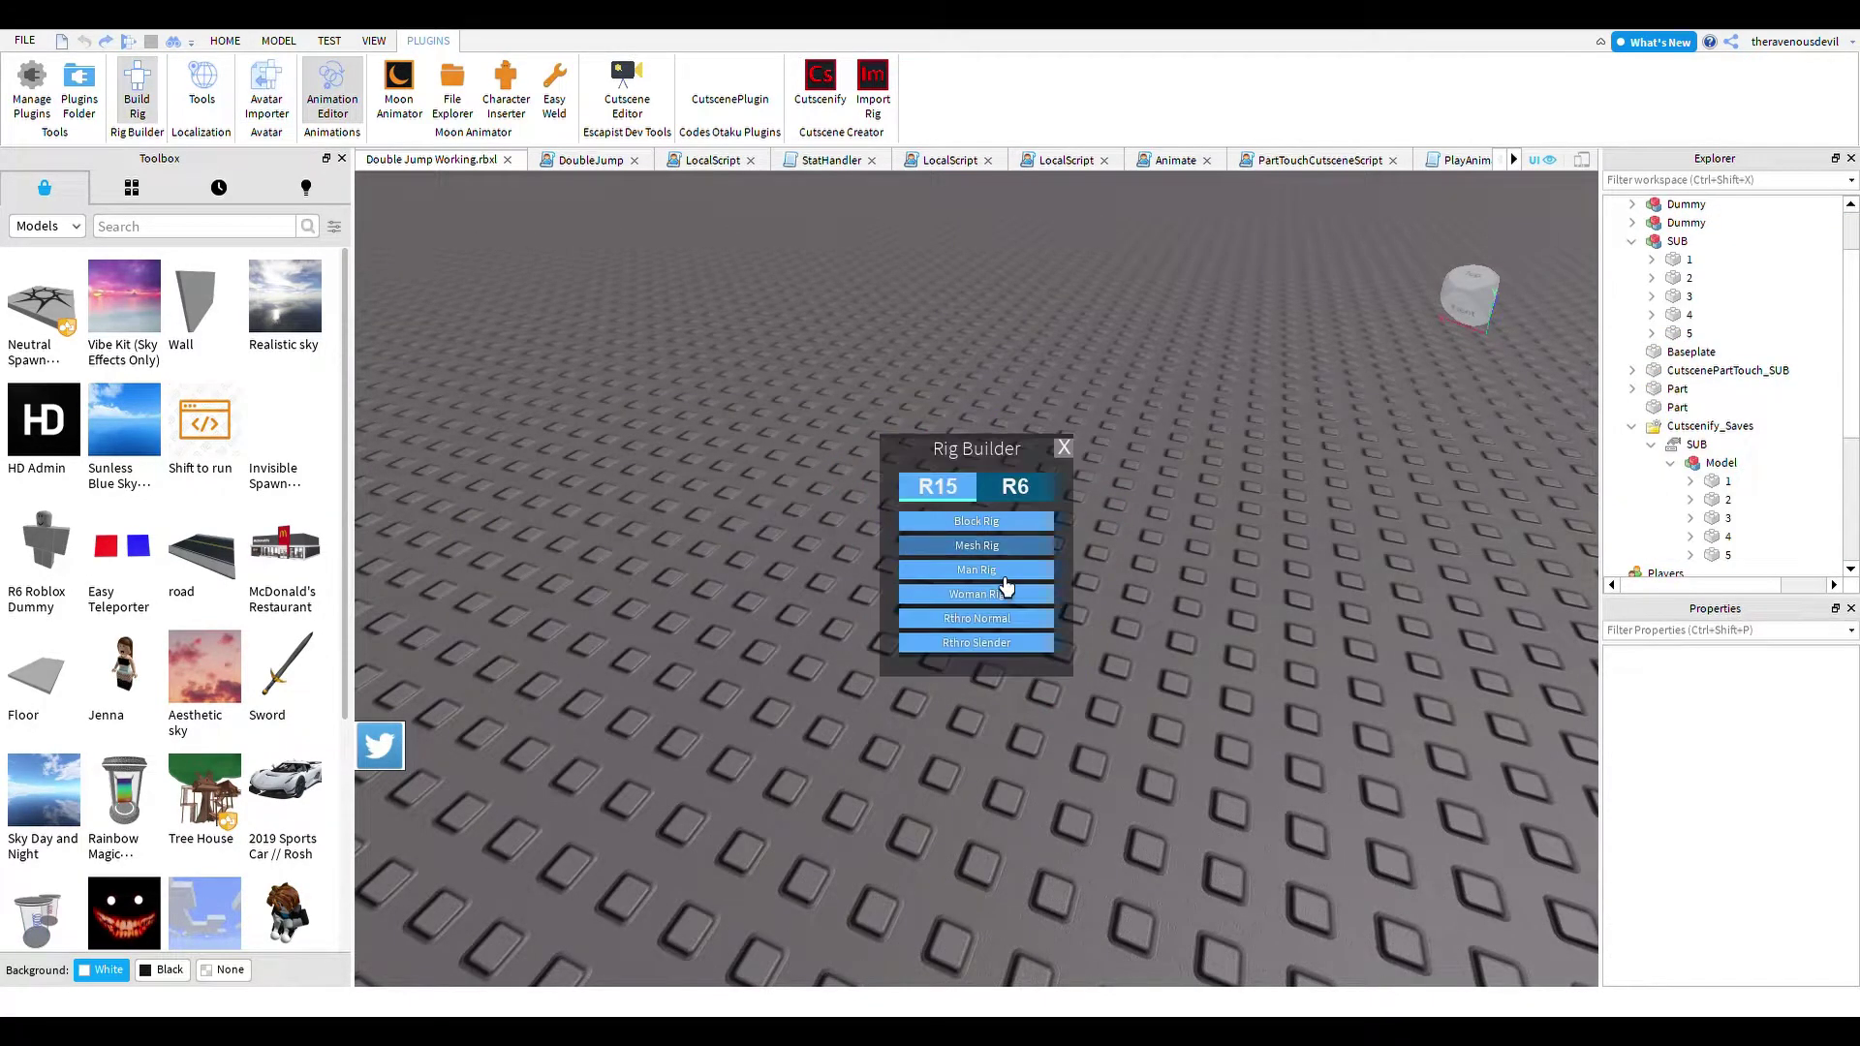
left_click(1013, 576)
left_click(1129, 562)
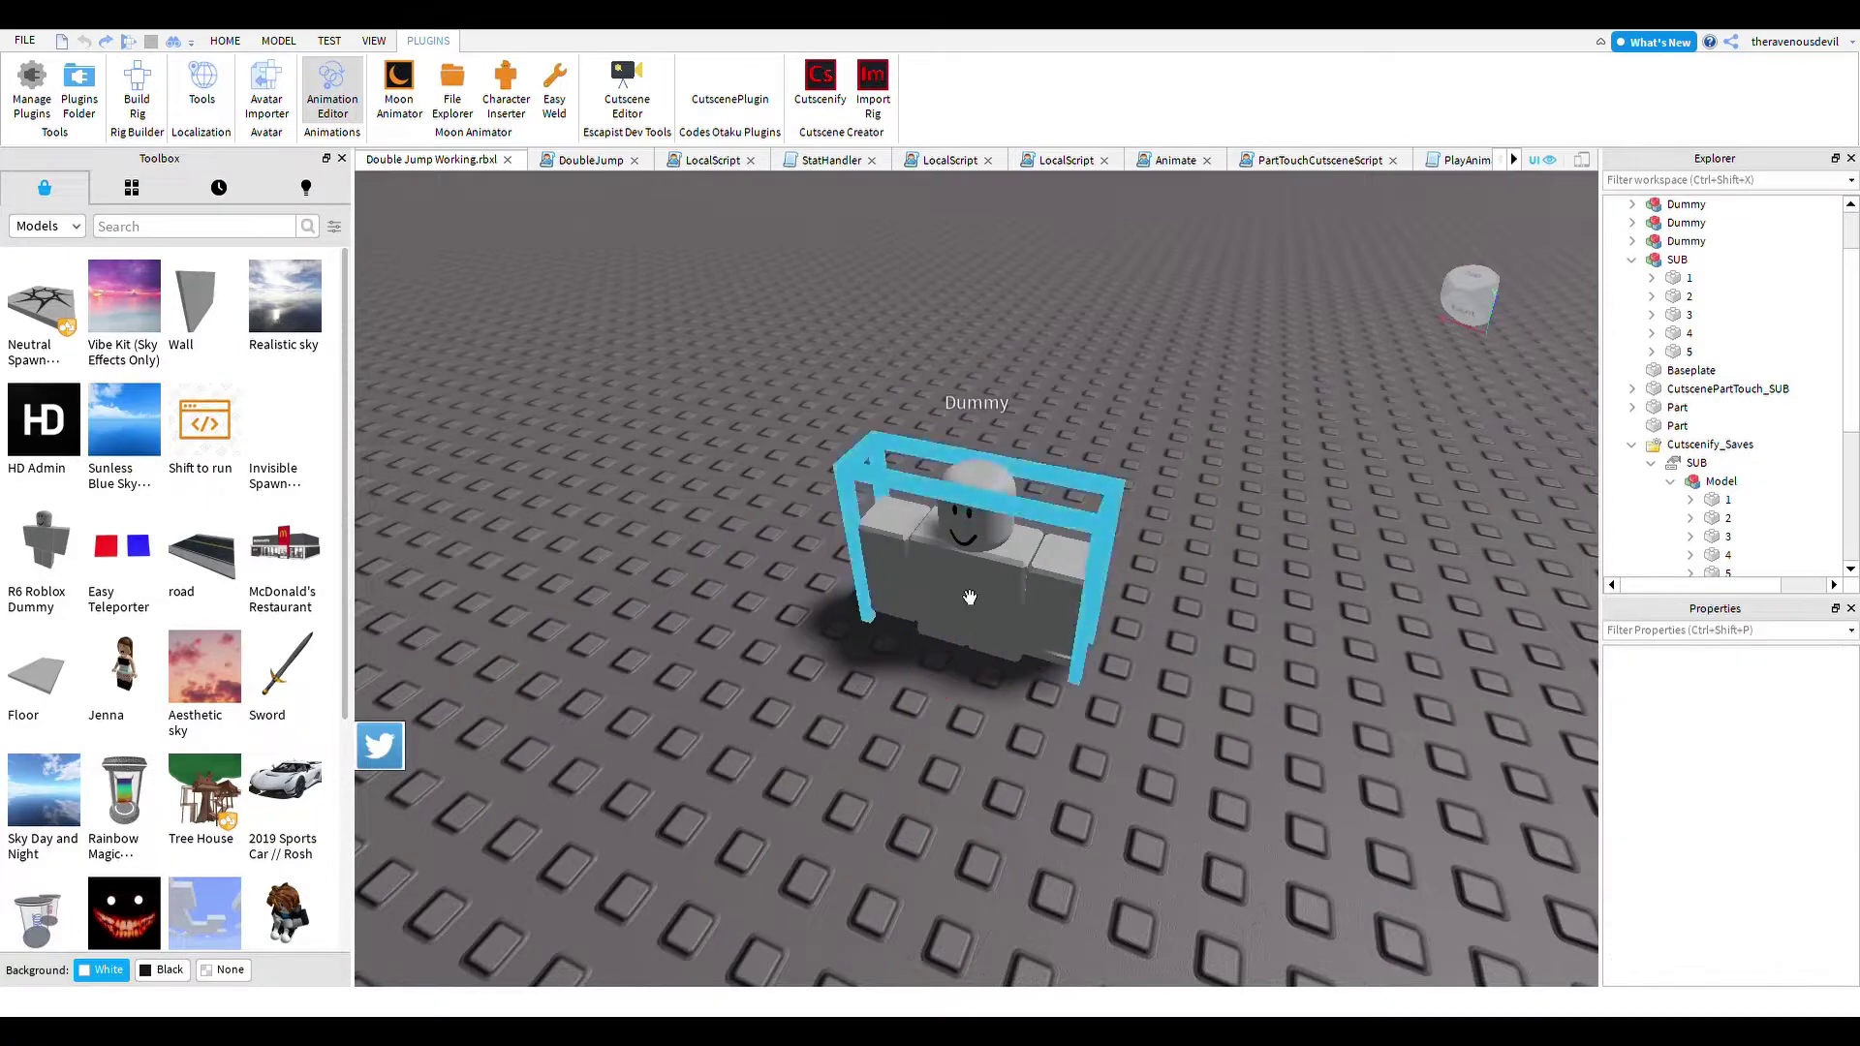
left_click_drag(971, 597, 830, 572)
left_click(1253, 510)
right_click_drag(1253, 513, 1254, 510)
left_click(883, 436)
right_click_drag(1201, 449, 1203, 454)
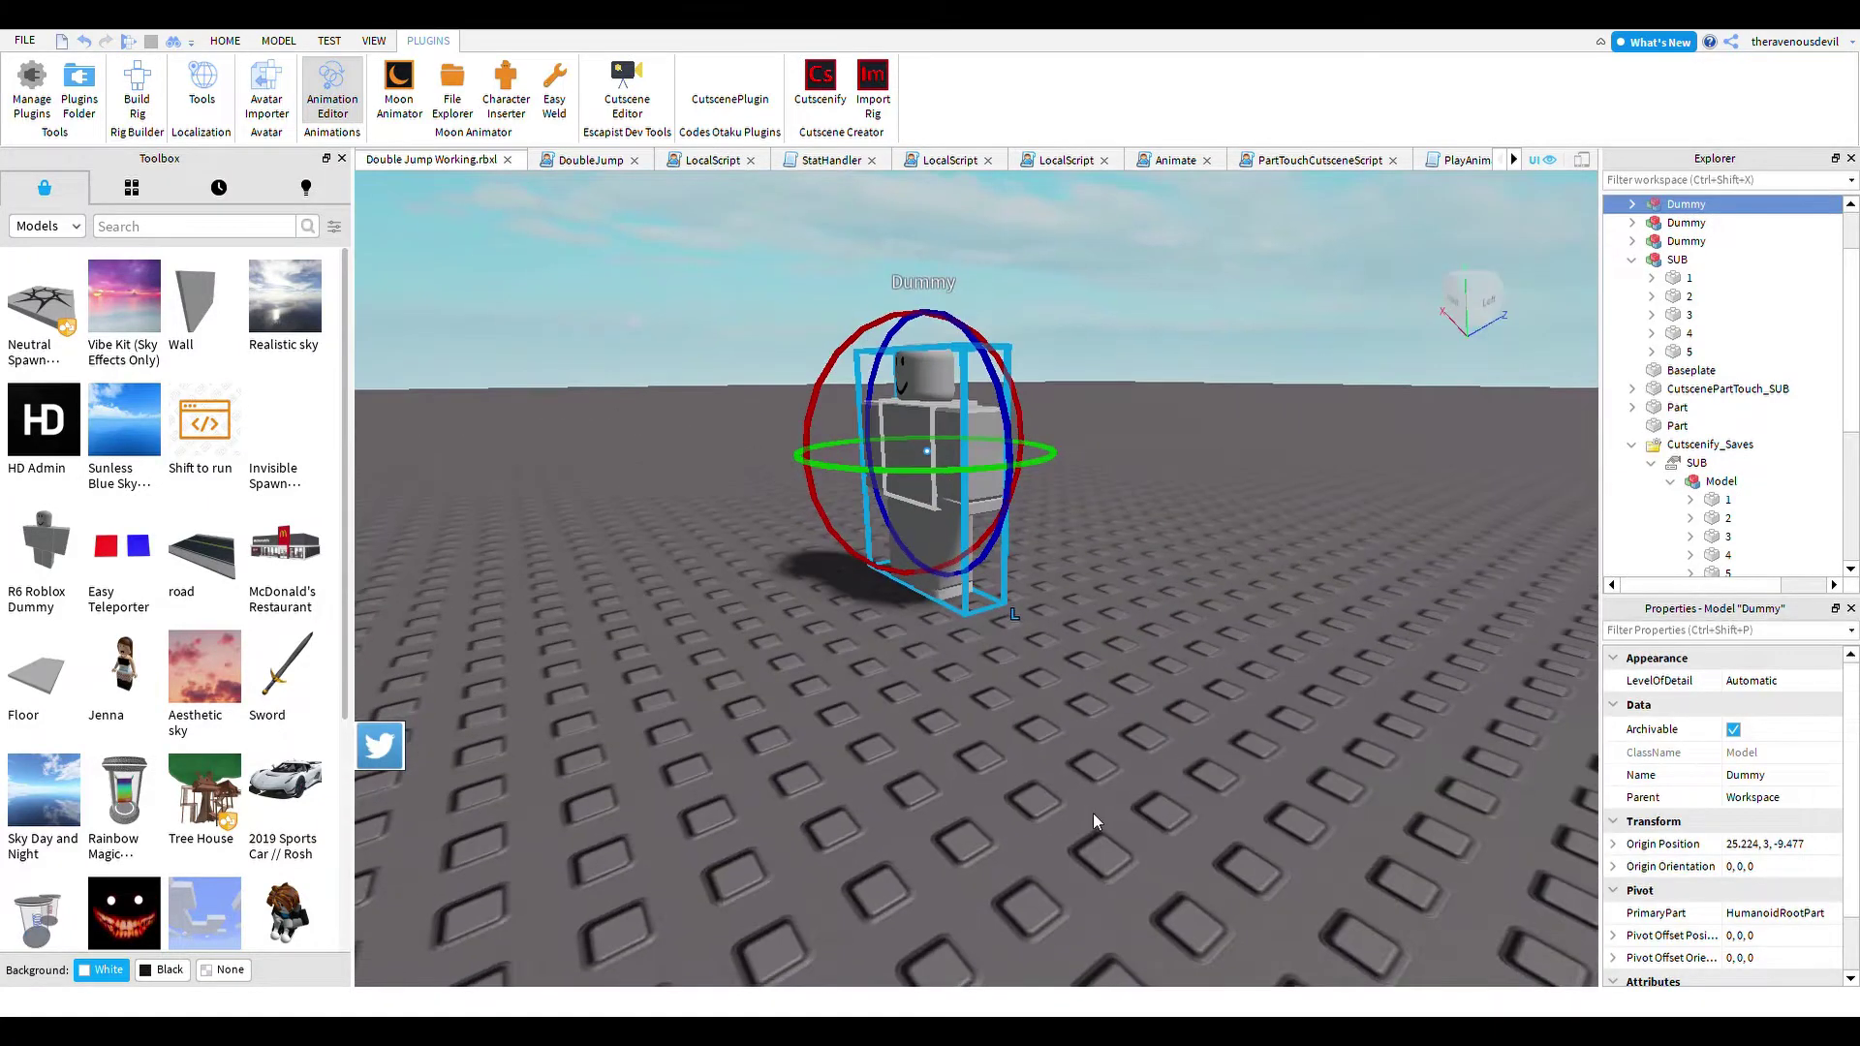
left_click(1093, 812)
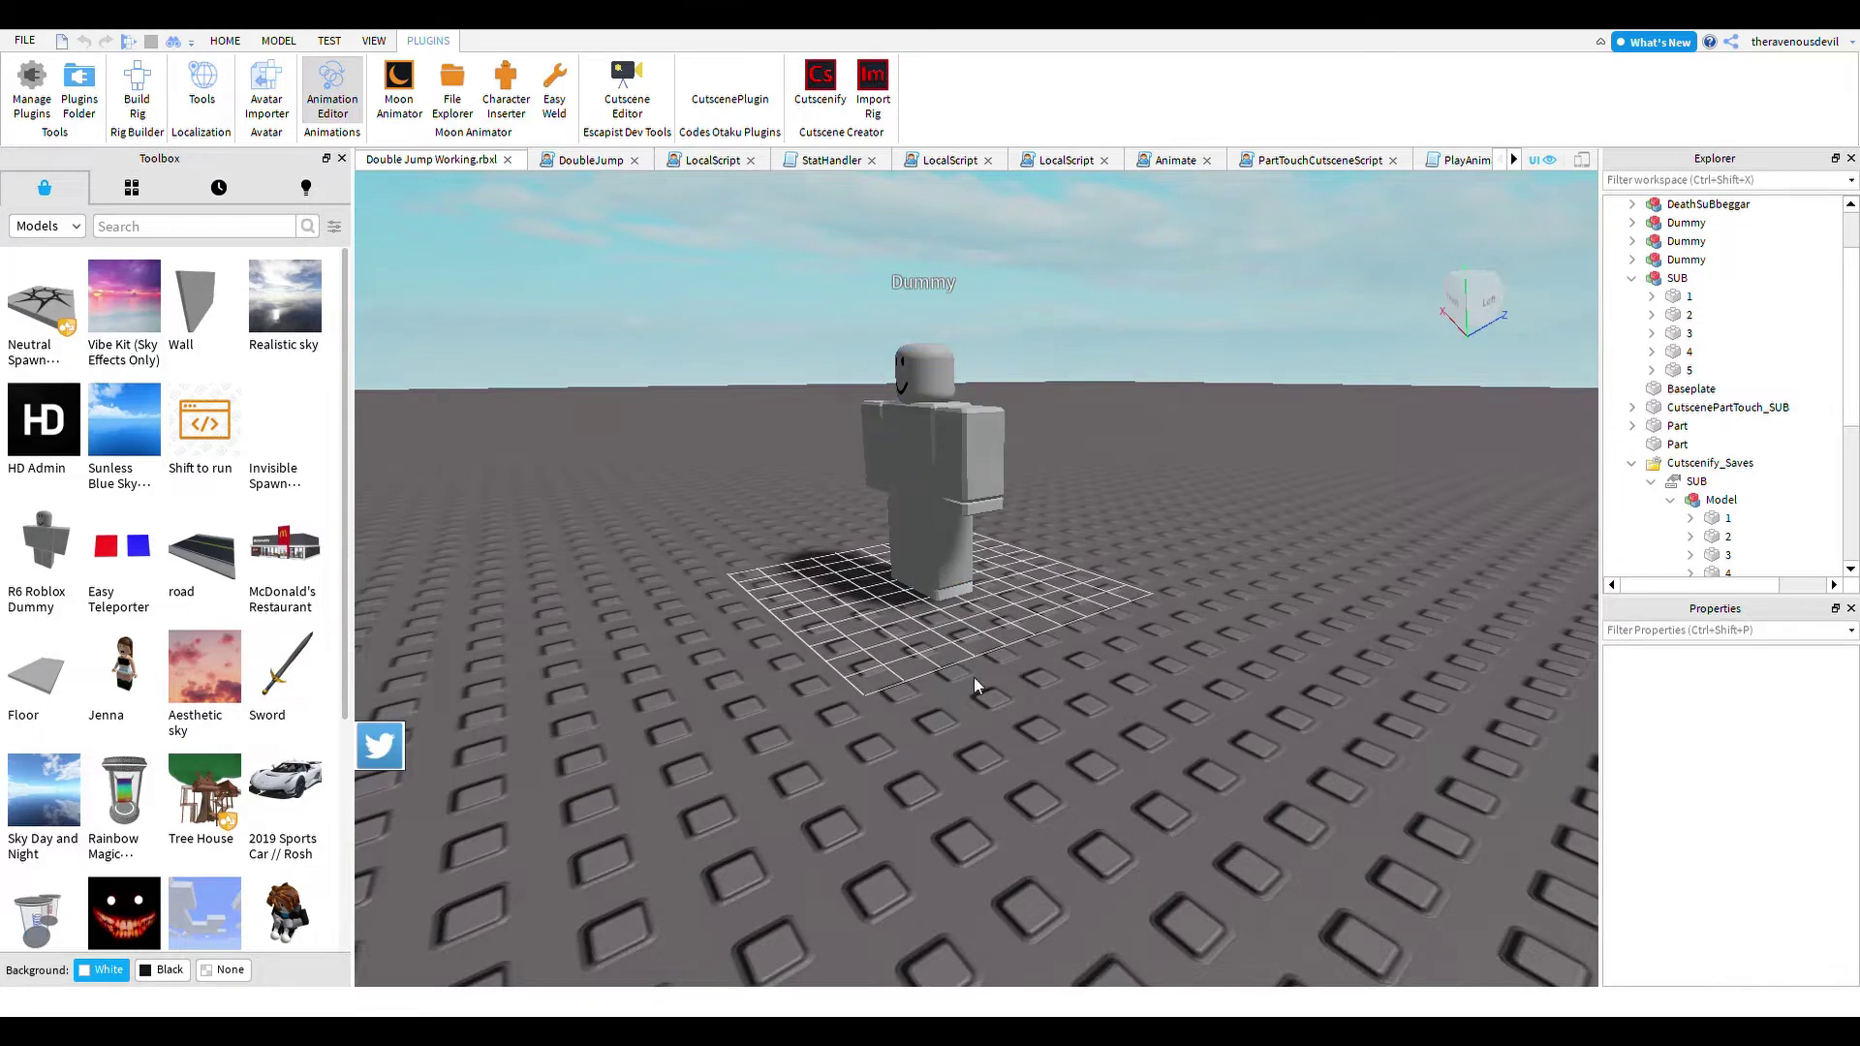
- Try rotating the new dummy's left upper arm
right_click_drag(1056, 546, 1056, 546)
scroll(1055, 547, "up", 5)
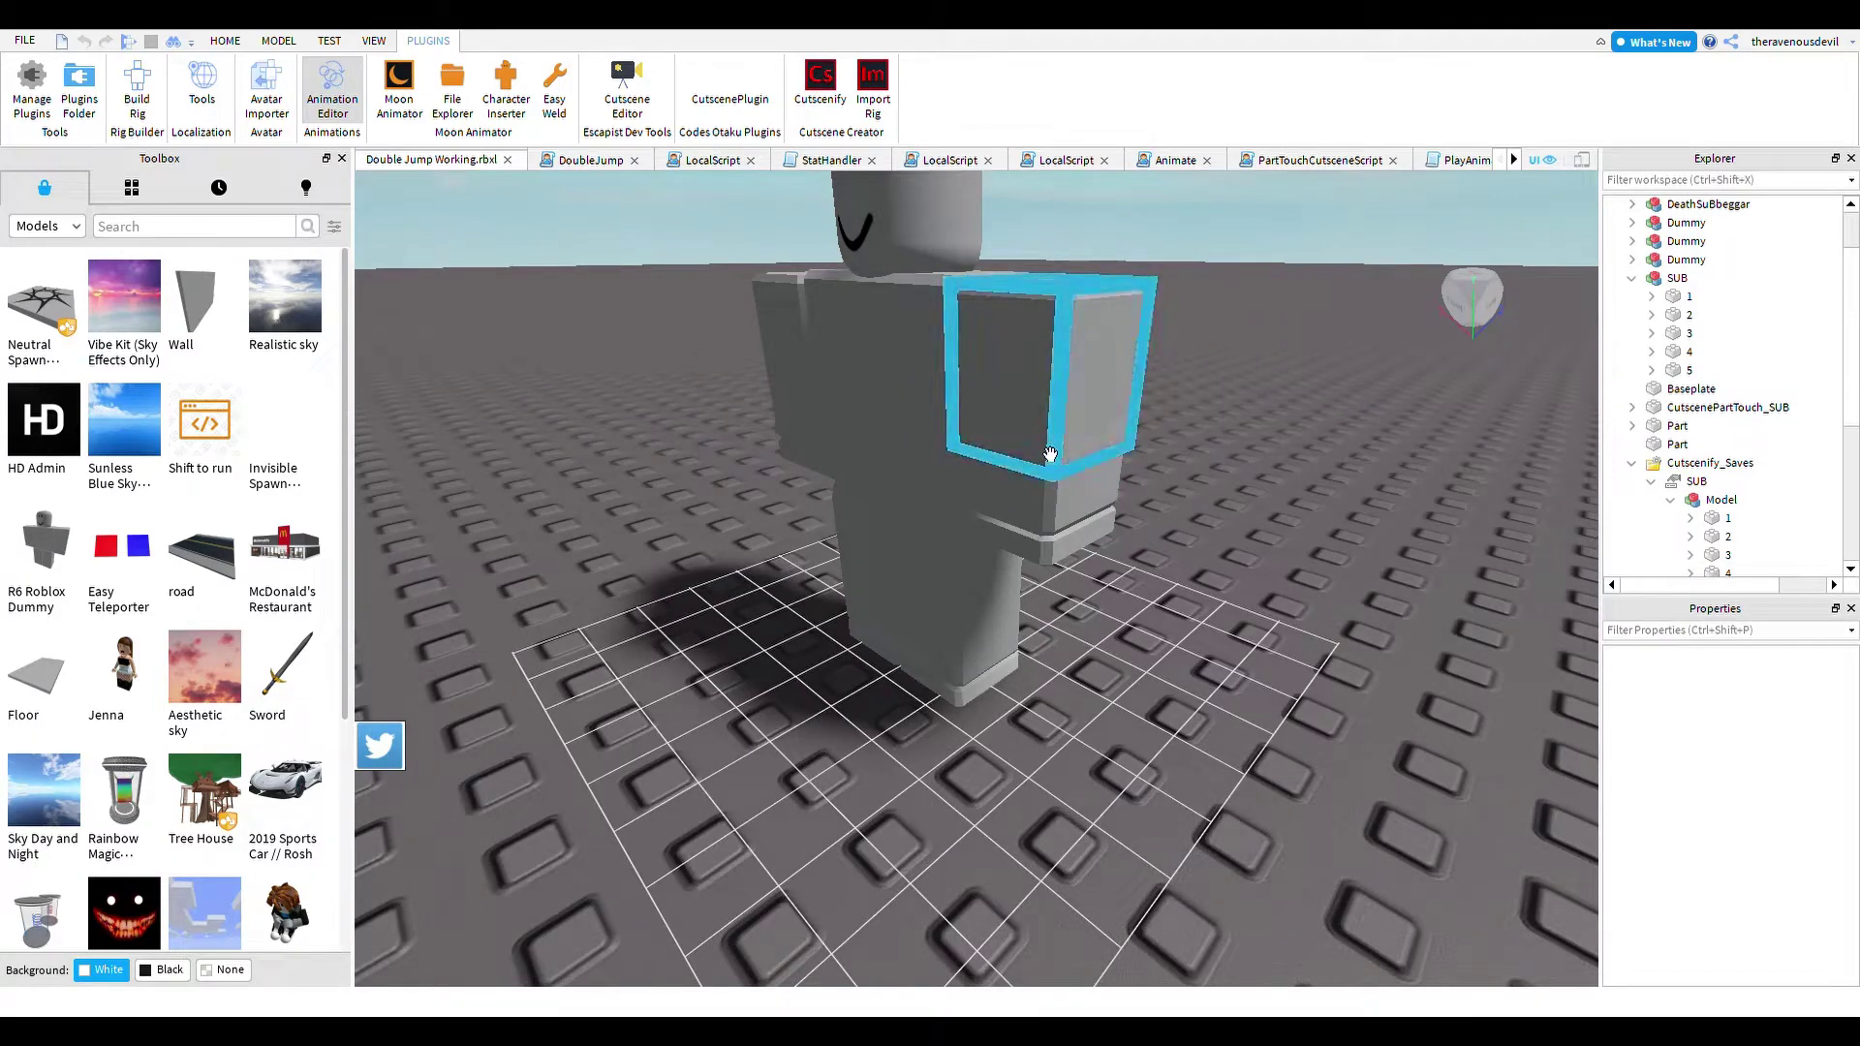
left_click(1051, 455)
right_click_drag(1199, 475, 1199, 475)
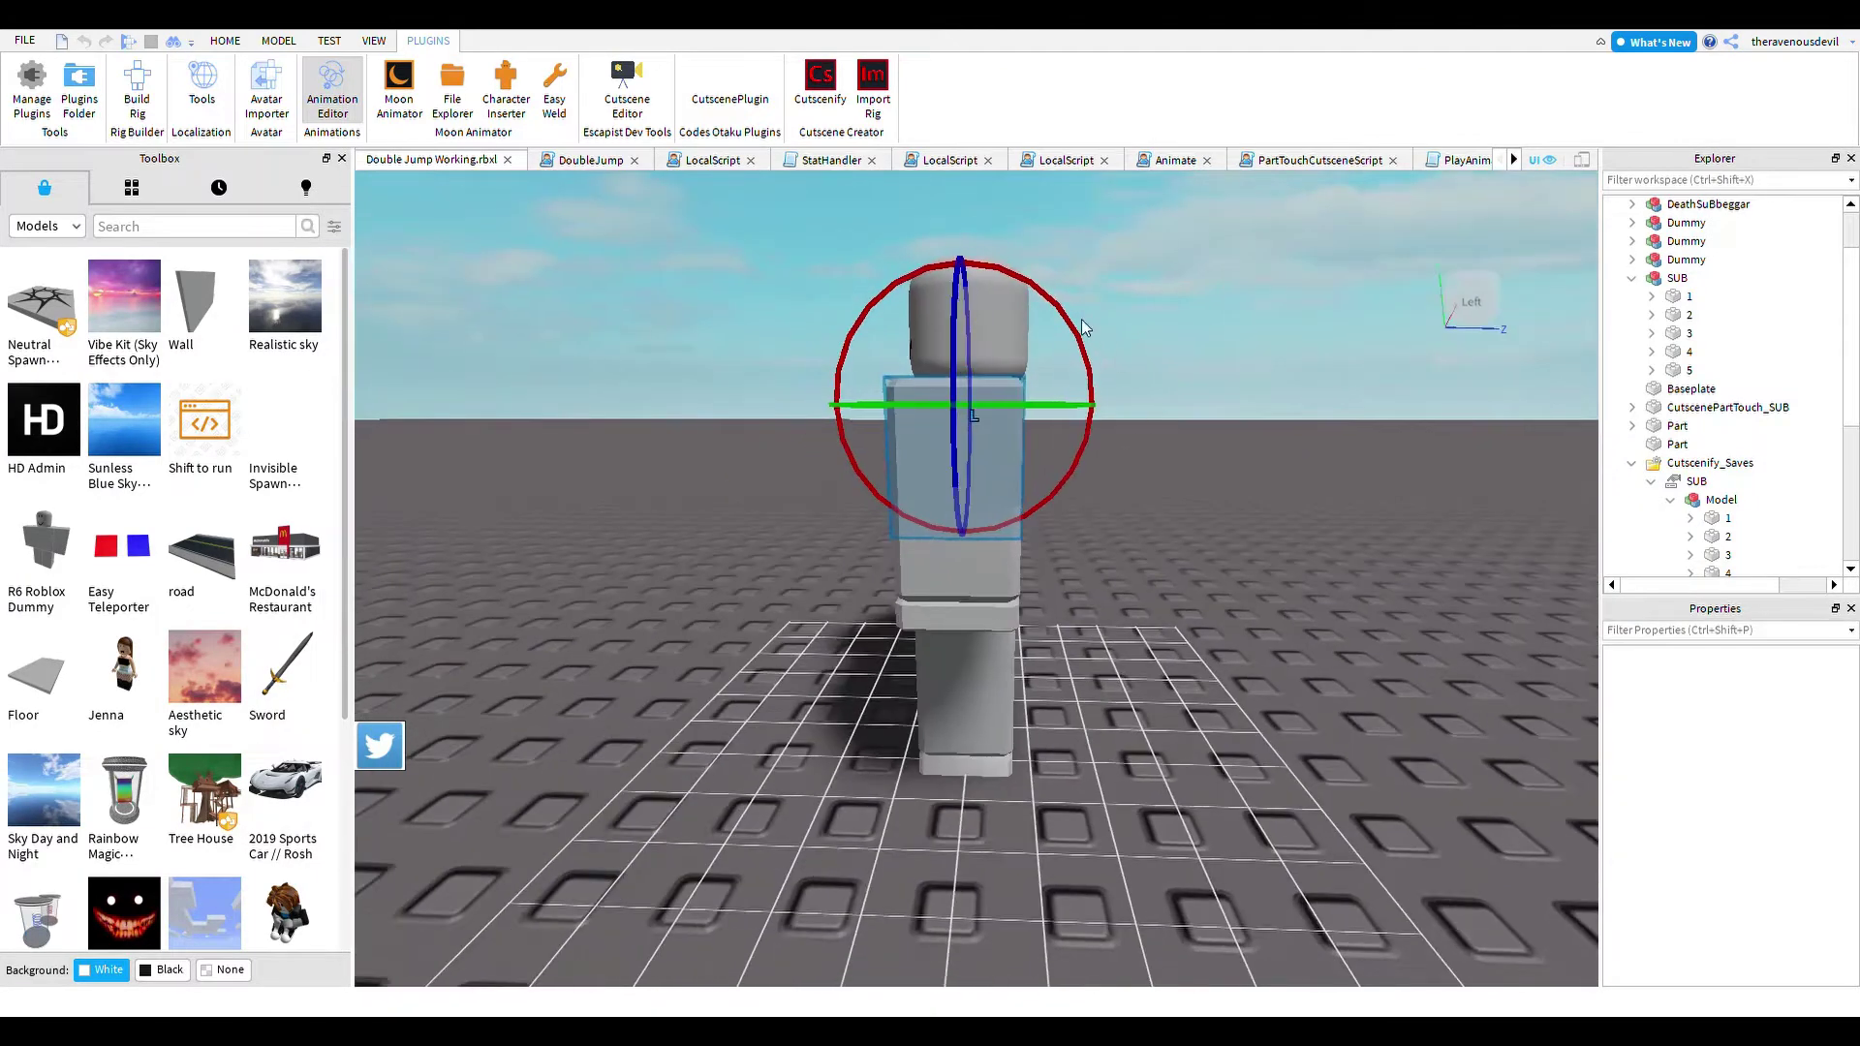
left_click_drag(1080, 324, 1111, 382)
left_click(1190, 432)
right_click_drag(1215, 434, 1215, 434)
key("ctrl+z")
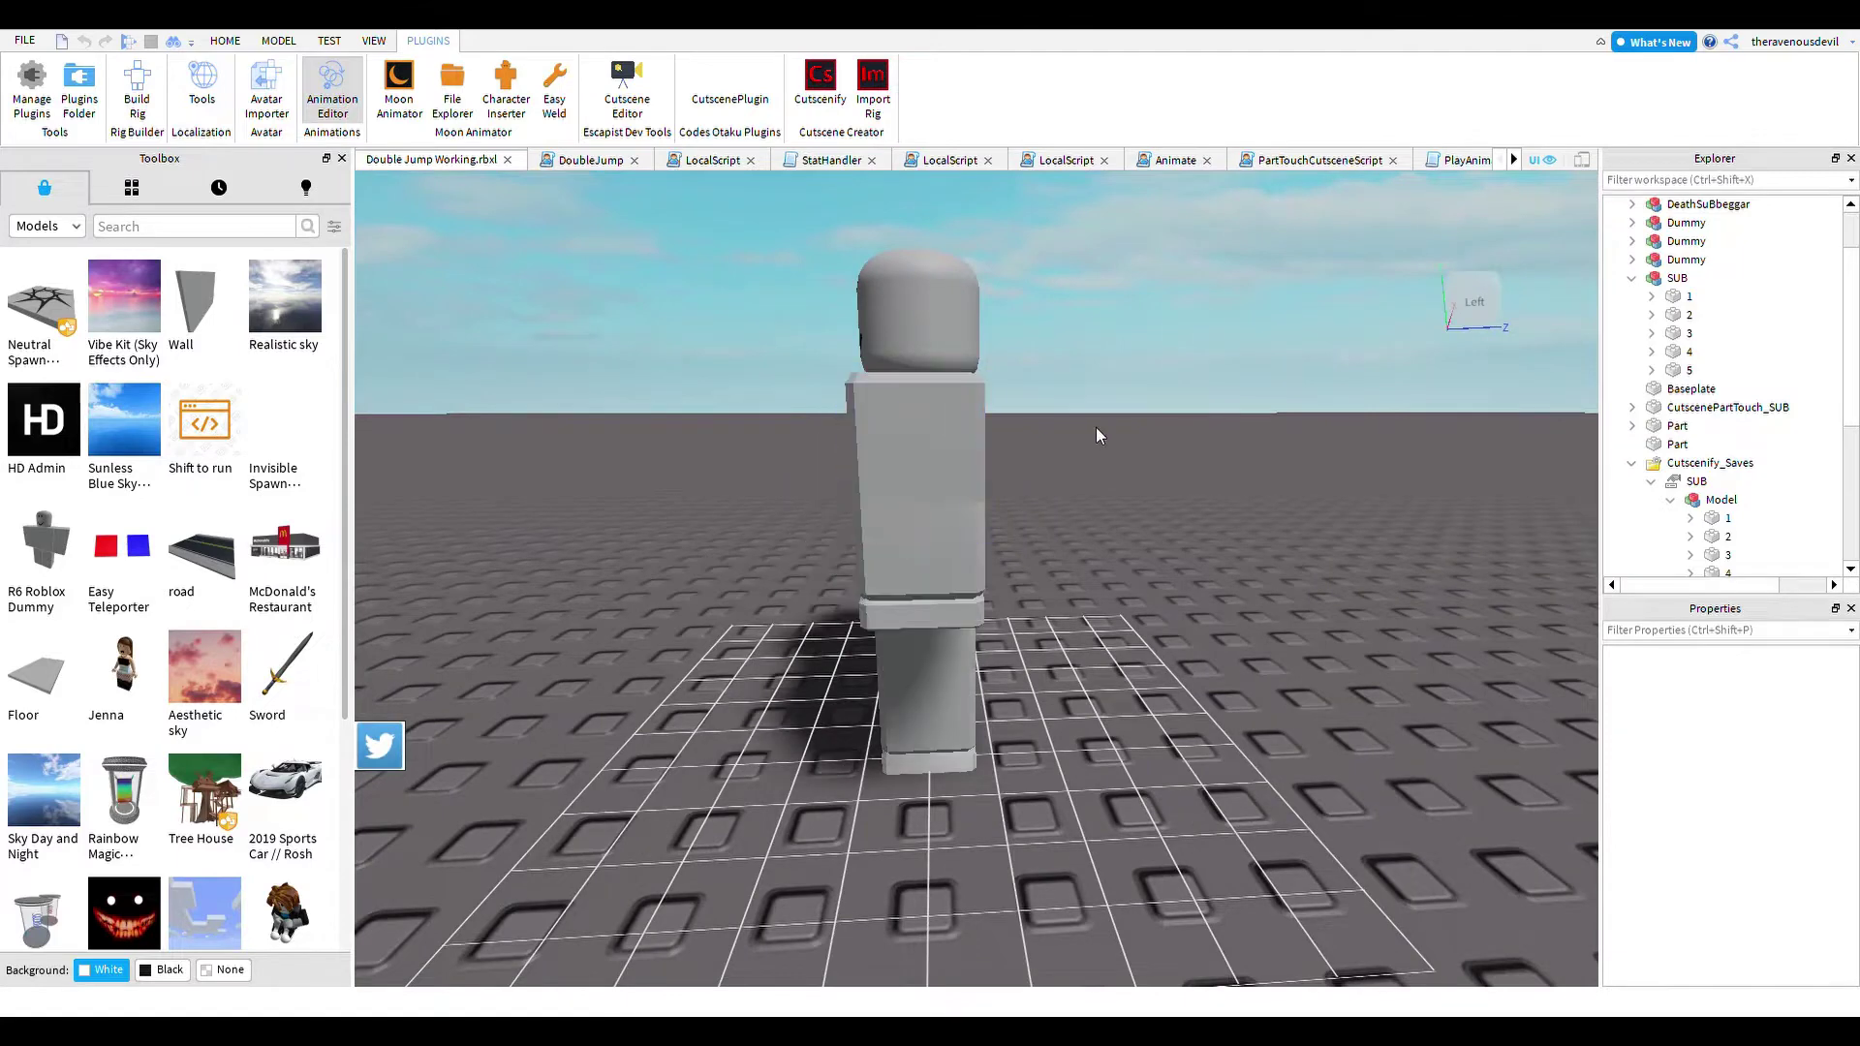
- Rotate the dummy's left upper arm forward at the shoulder
right_click_drag(1104, 691, 1066, 640)
left_click(947, 456)
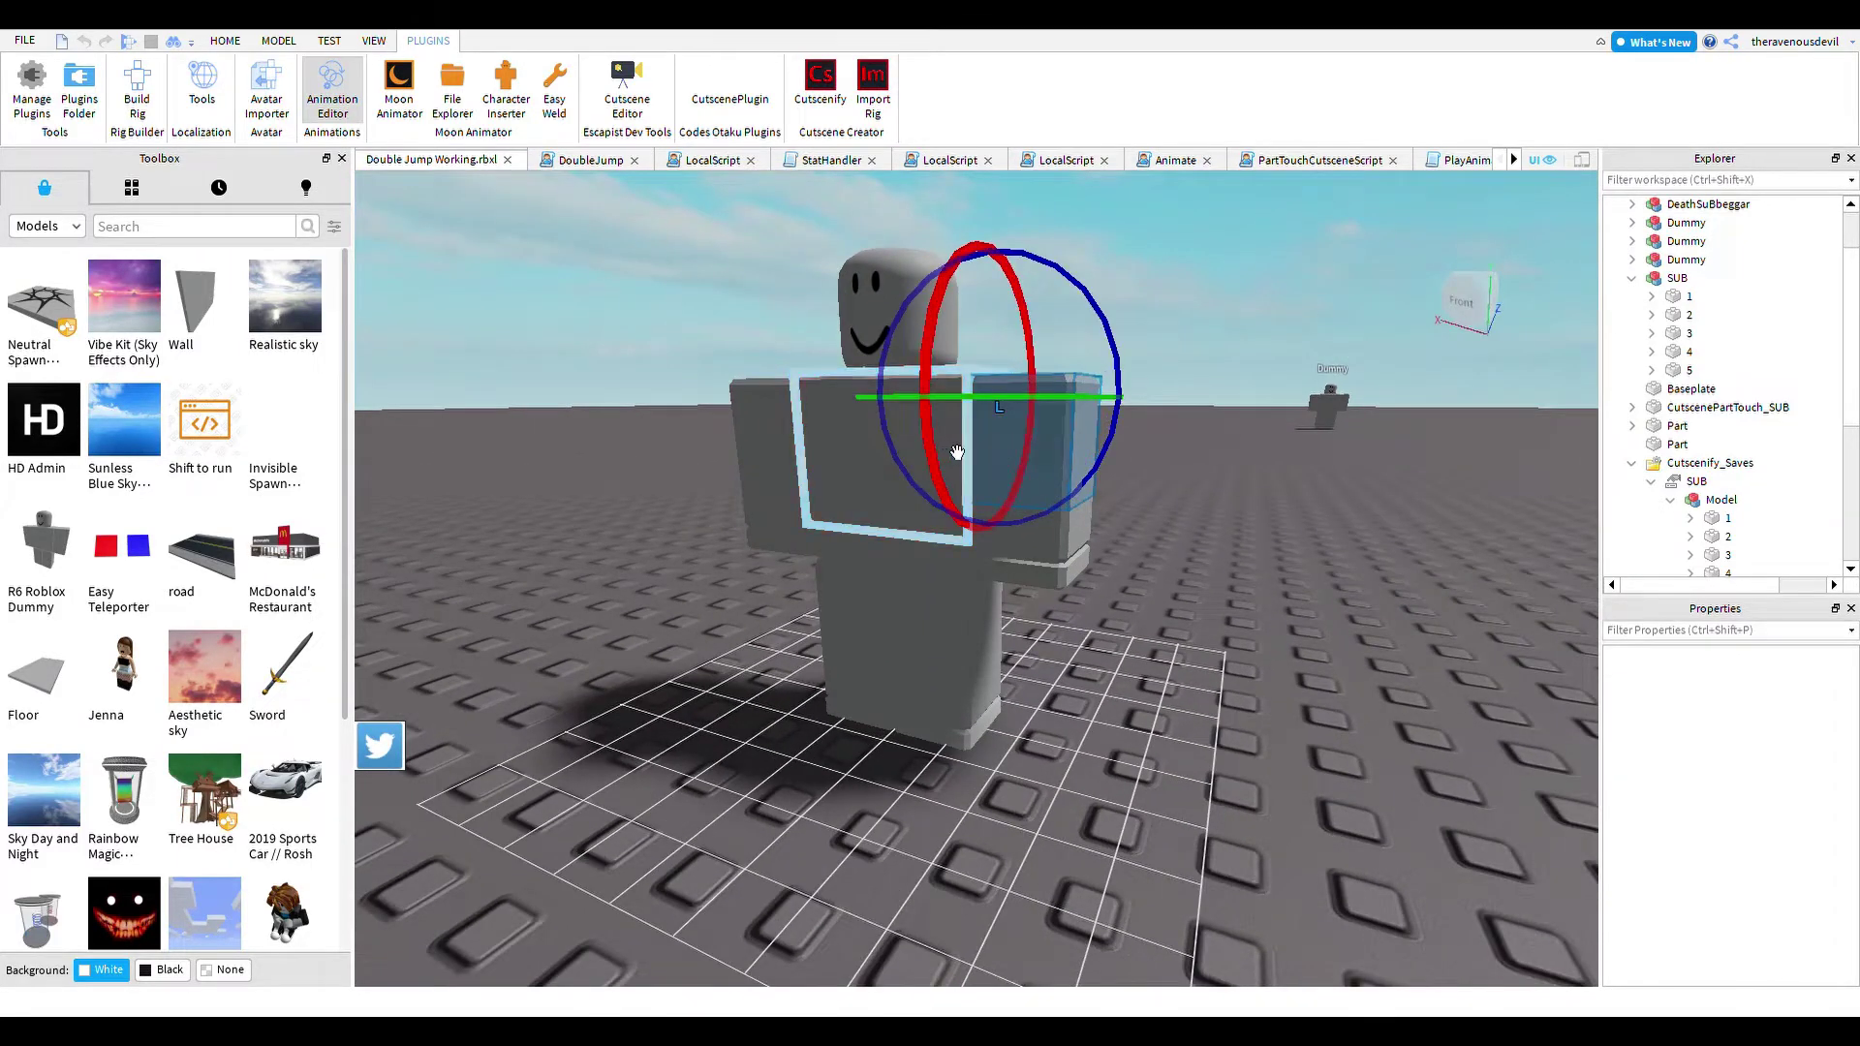
left_click_drag(928, 426, 928, 334)
left_click(1248, 382)
- Adjust the dummy's upper torso slightly and rotate its right upper arm at the shoulder
left_click(864, 516)
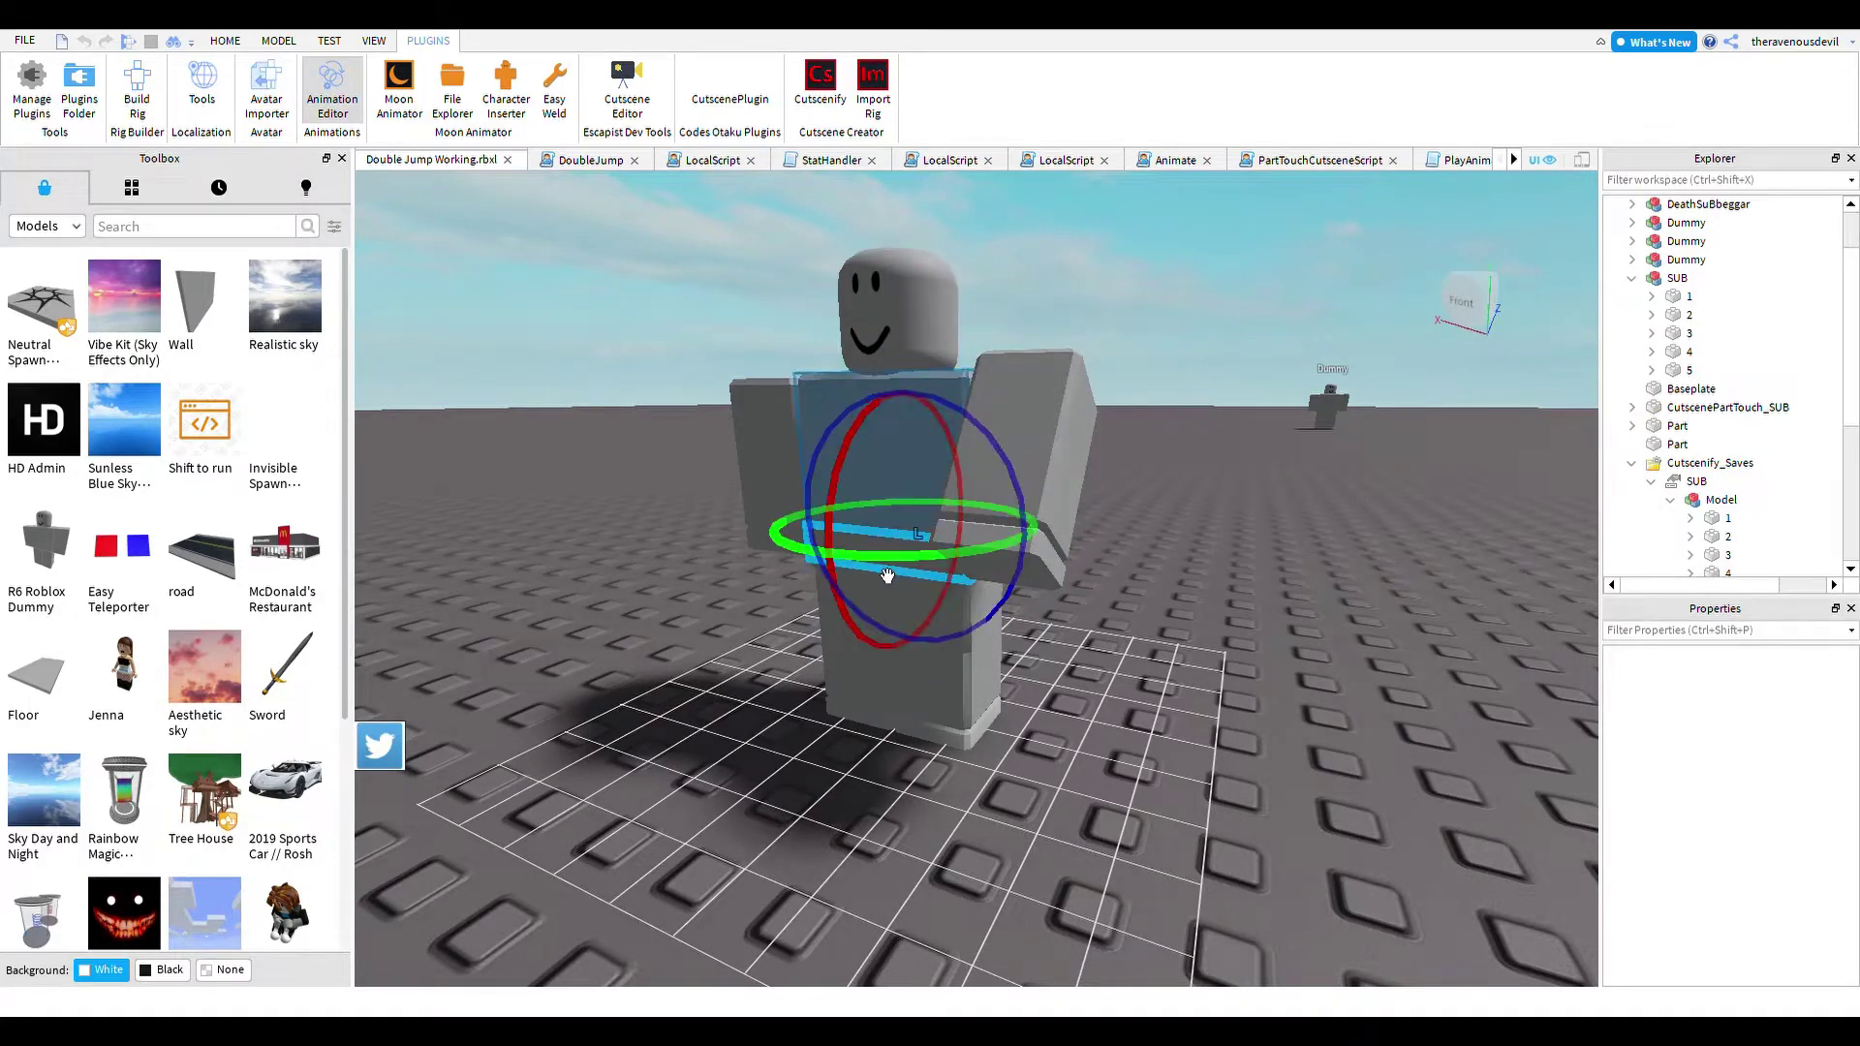
left_click_drag(876, 565, 897, 556)
left_click(687, 489)
left_click(762, 436)
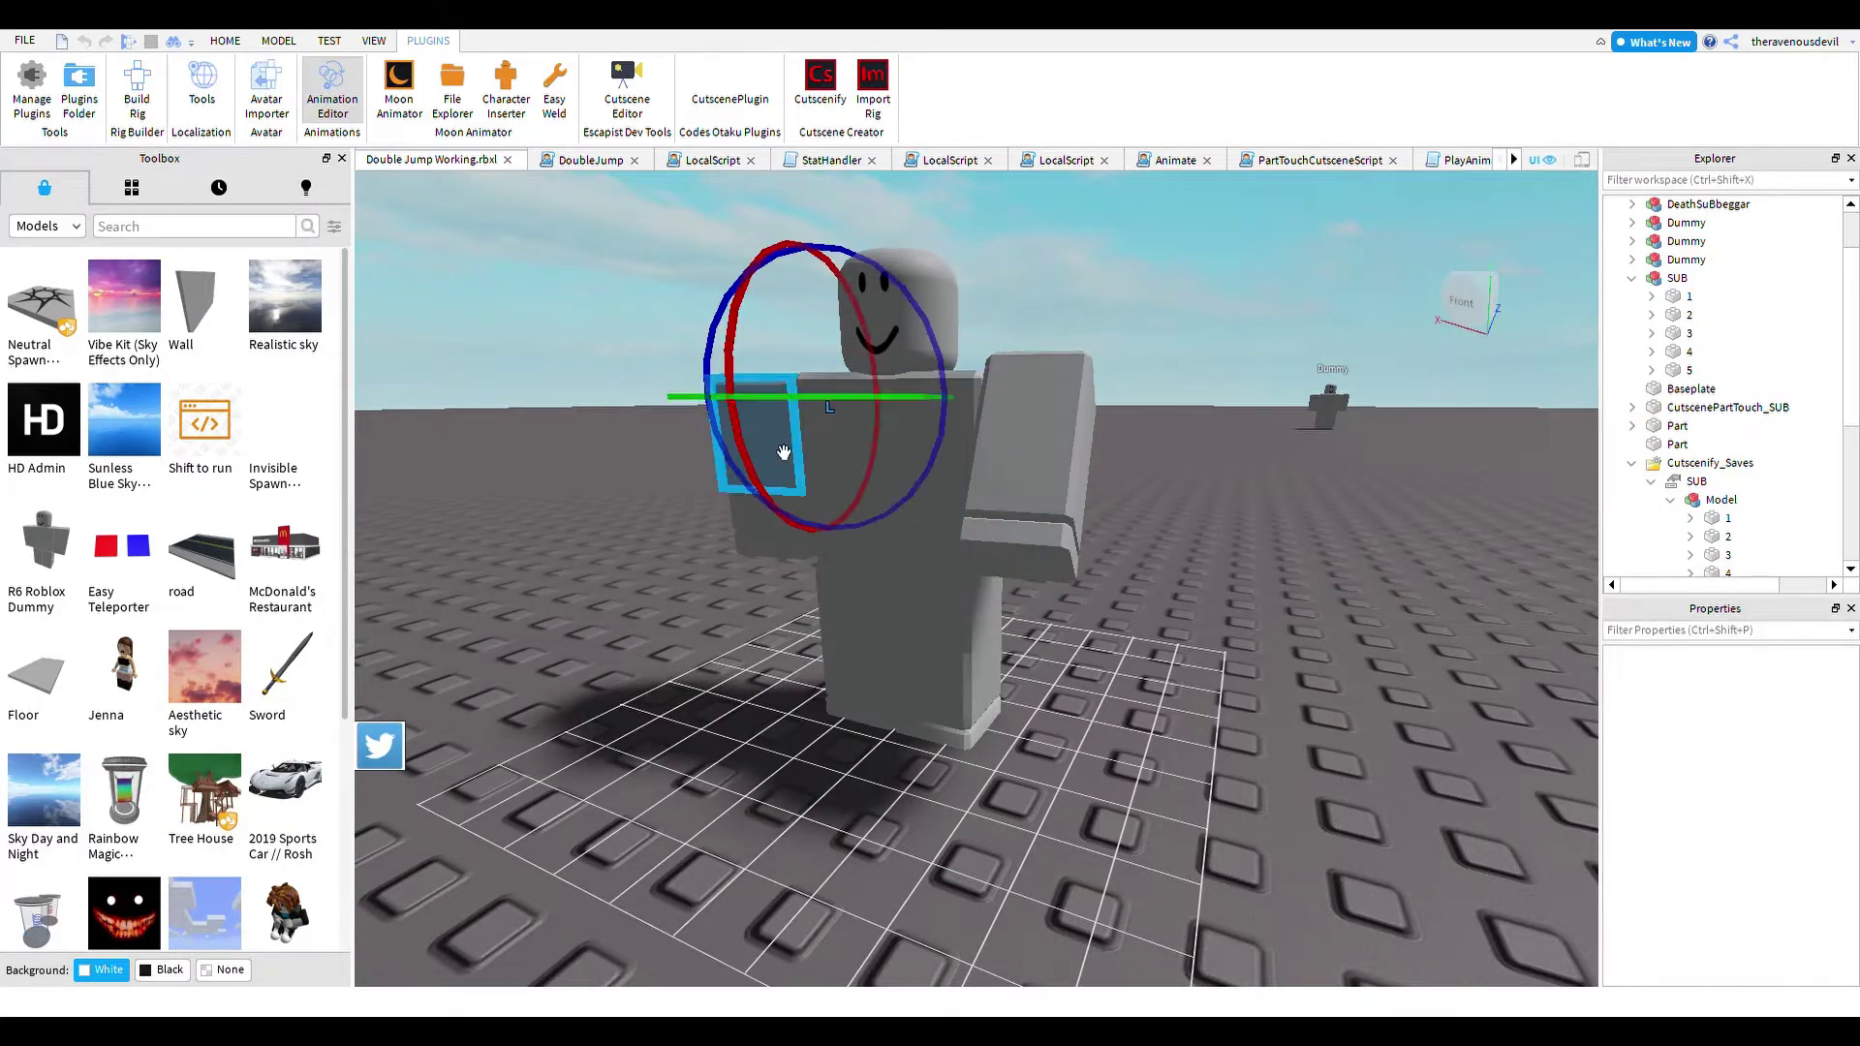
left_click_drag(760, 461, 733, 392)
left_click(1145, 405)
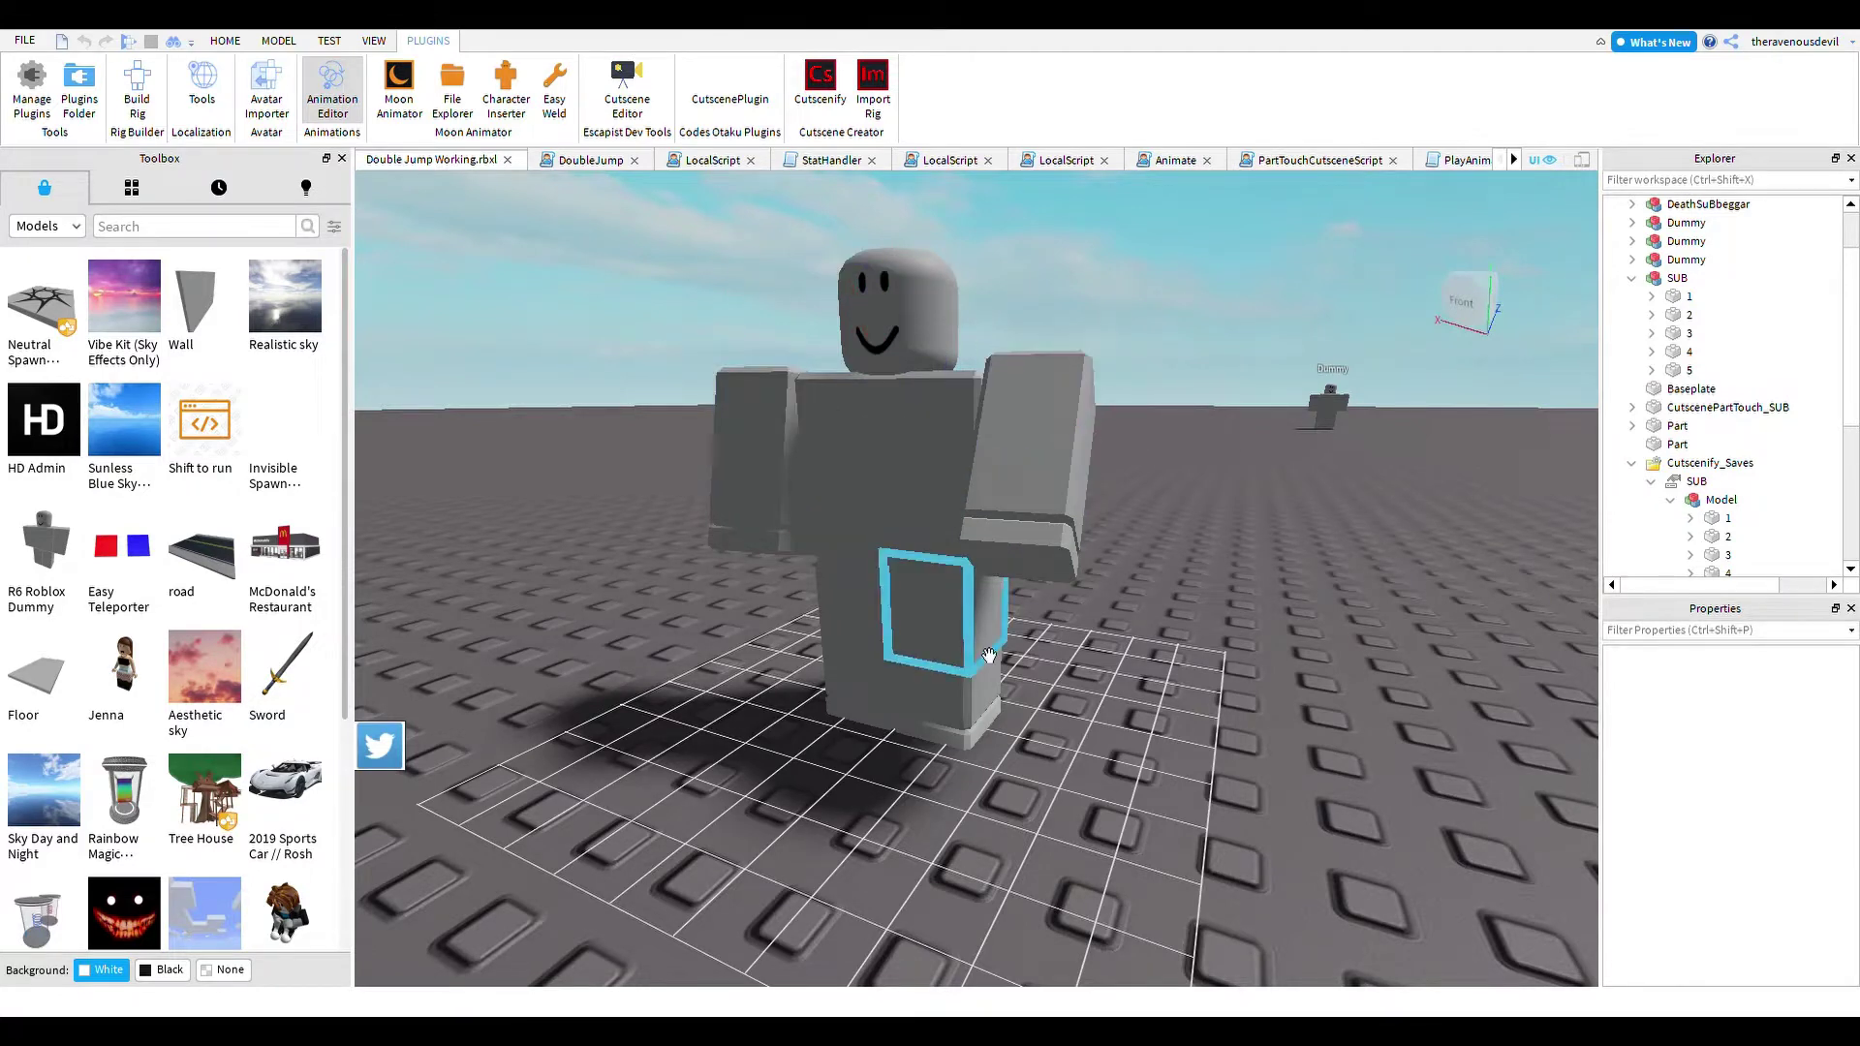
- Rotate the dummy's upper legs backward at the hips
left_click(987, 655)
left_click_drag(881, 541, 925, 671)
left_click(1119, 577)
left_click(1006, 668)
left_click(903, 670)
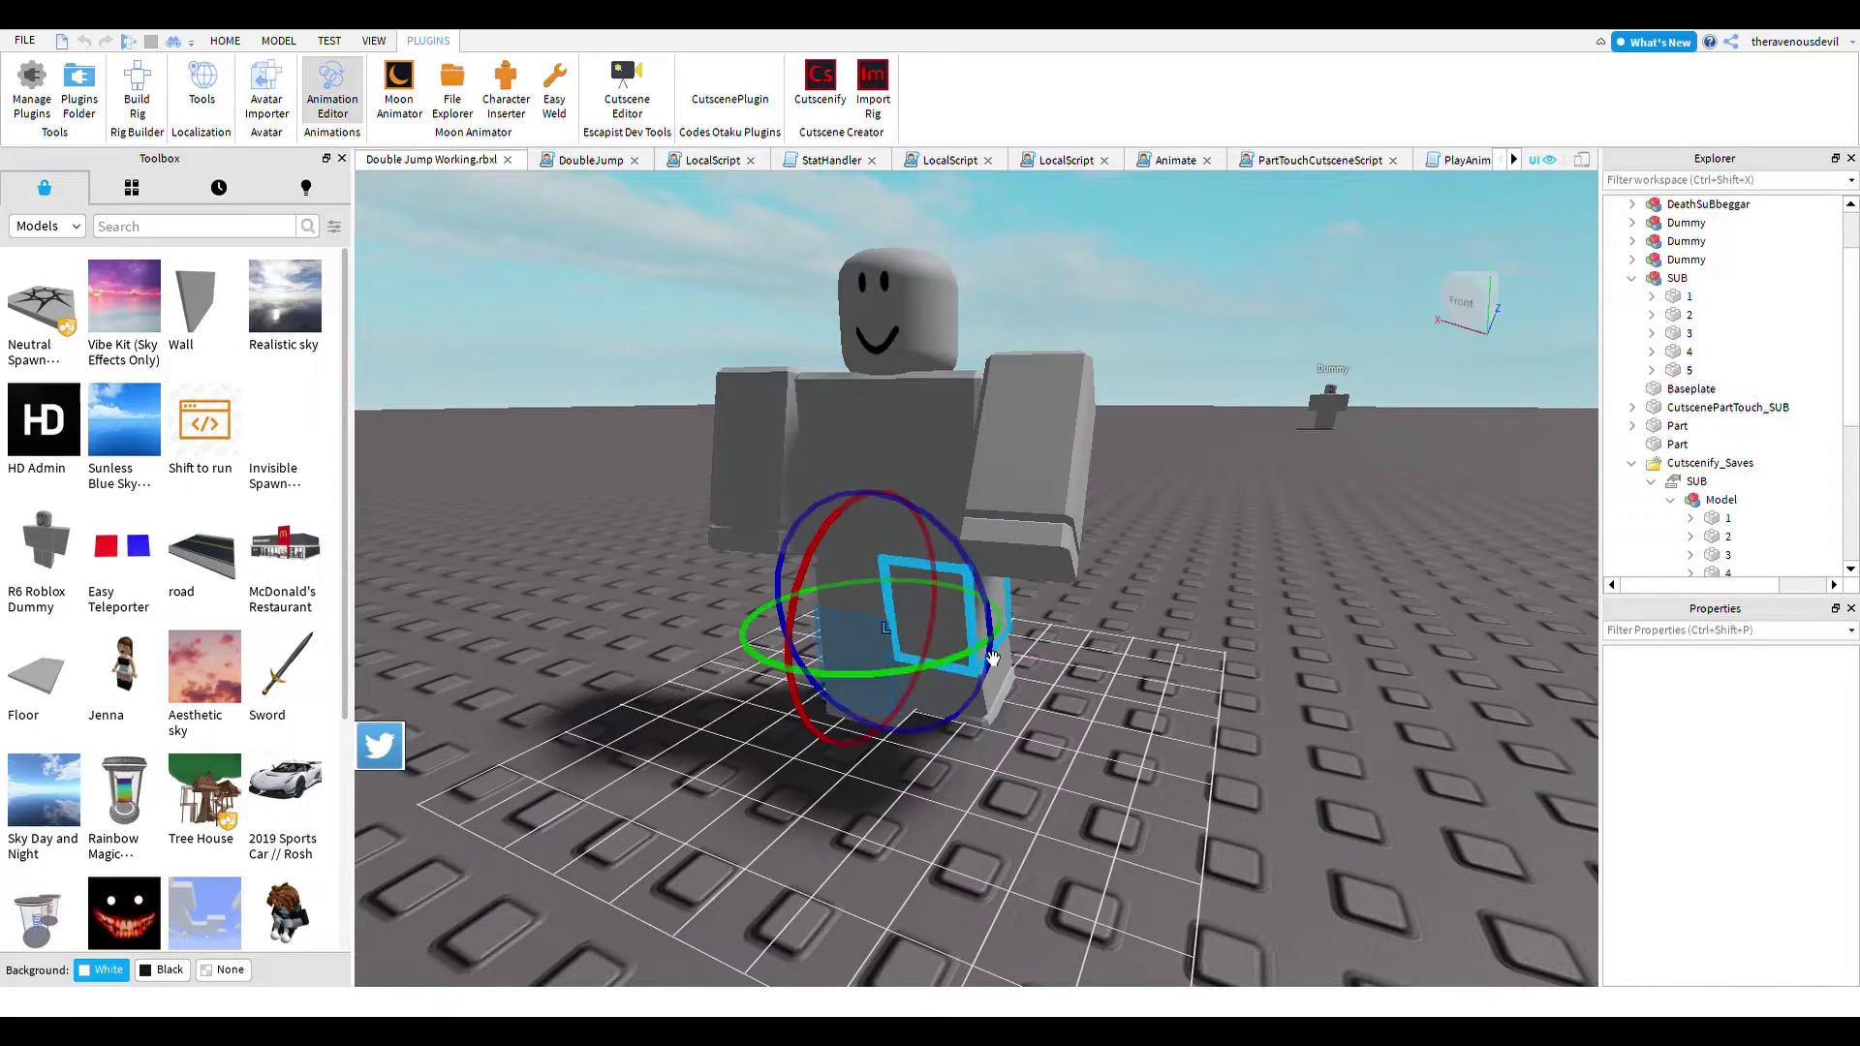
left_click(1321, 574)
right_click_drag(1321, 568, 1244, 589)
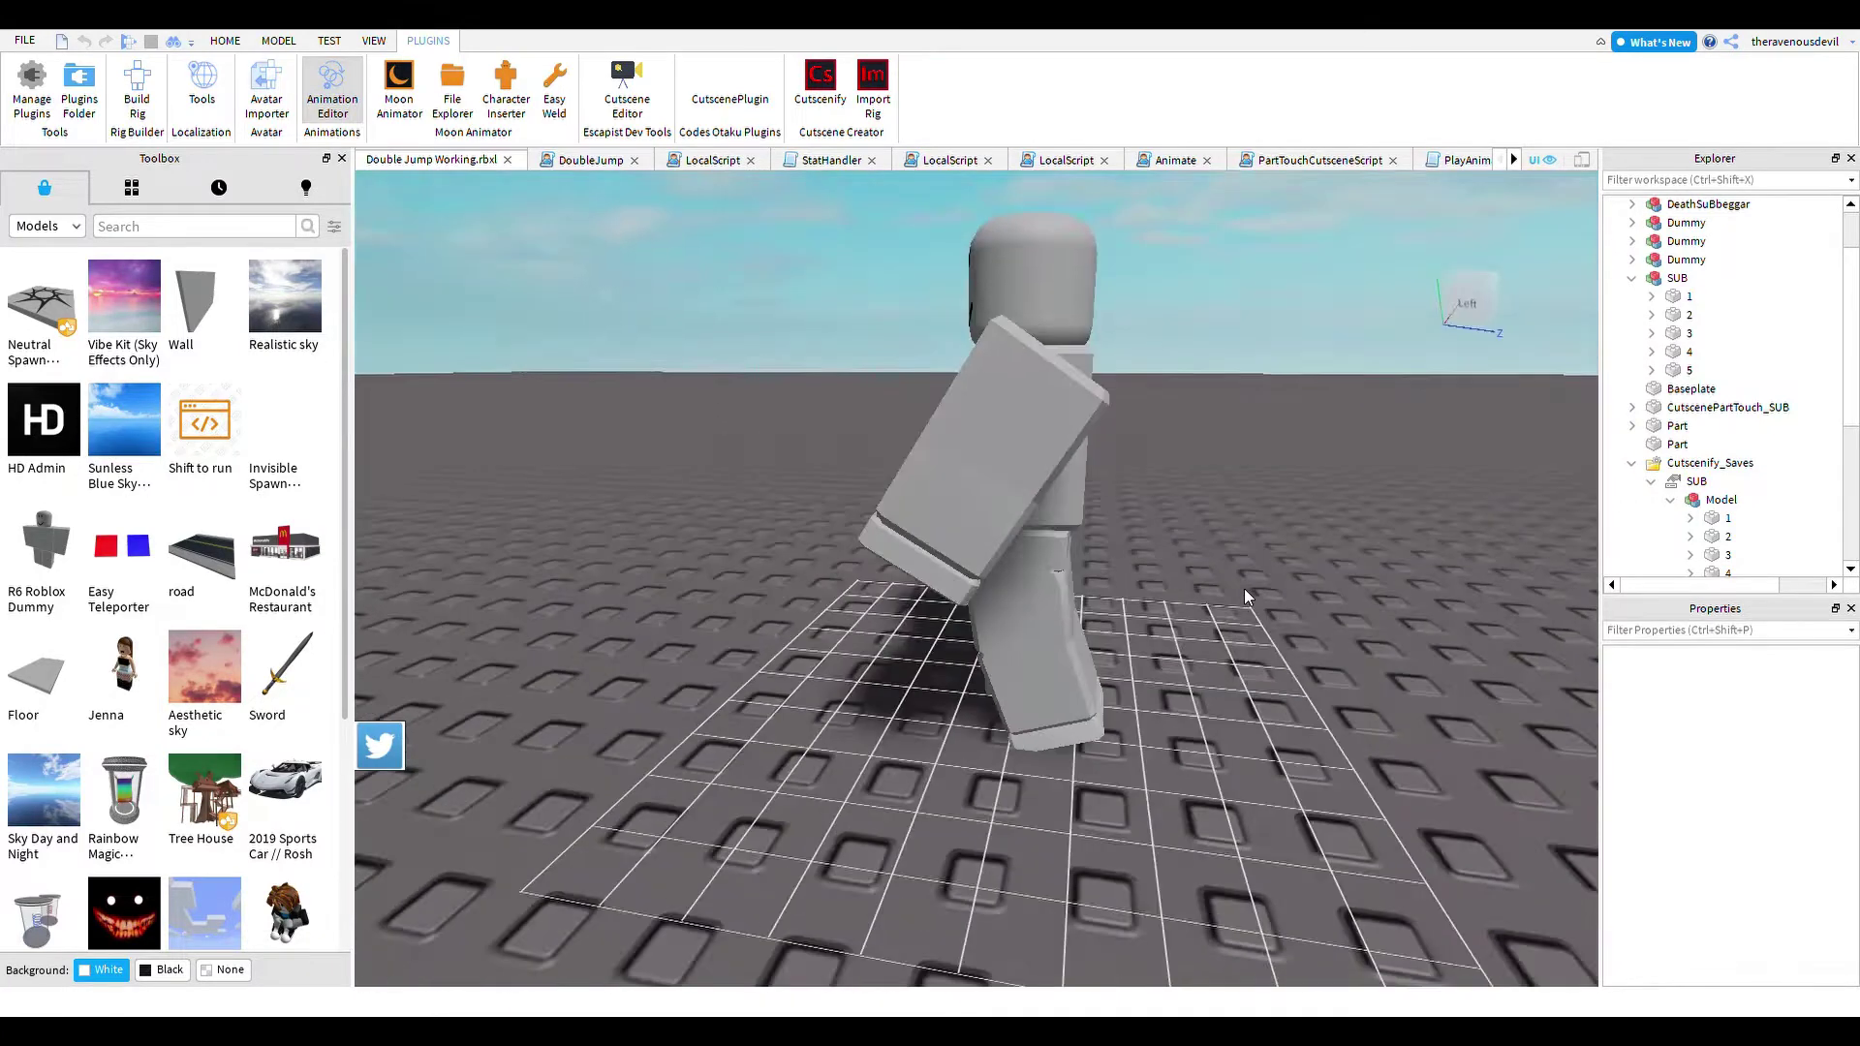
key("d")
left_click(712, 484)
left_click_drag(824, 485, 608, 419)
key("ctrl+z")
- Lean the dummy's torso forward and fold its left leg up behind the body
left_click(1018, 451)
left_click(757, 474)
left_click(949, 458)
left_click(728, 614)
left_click(1021, 473)
left_click(781, 602)
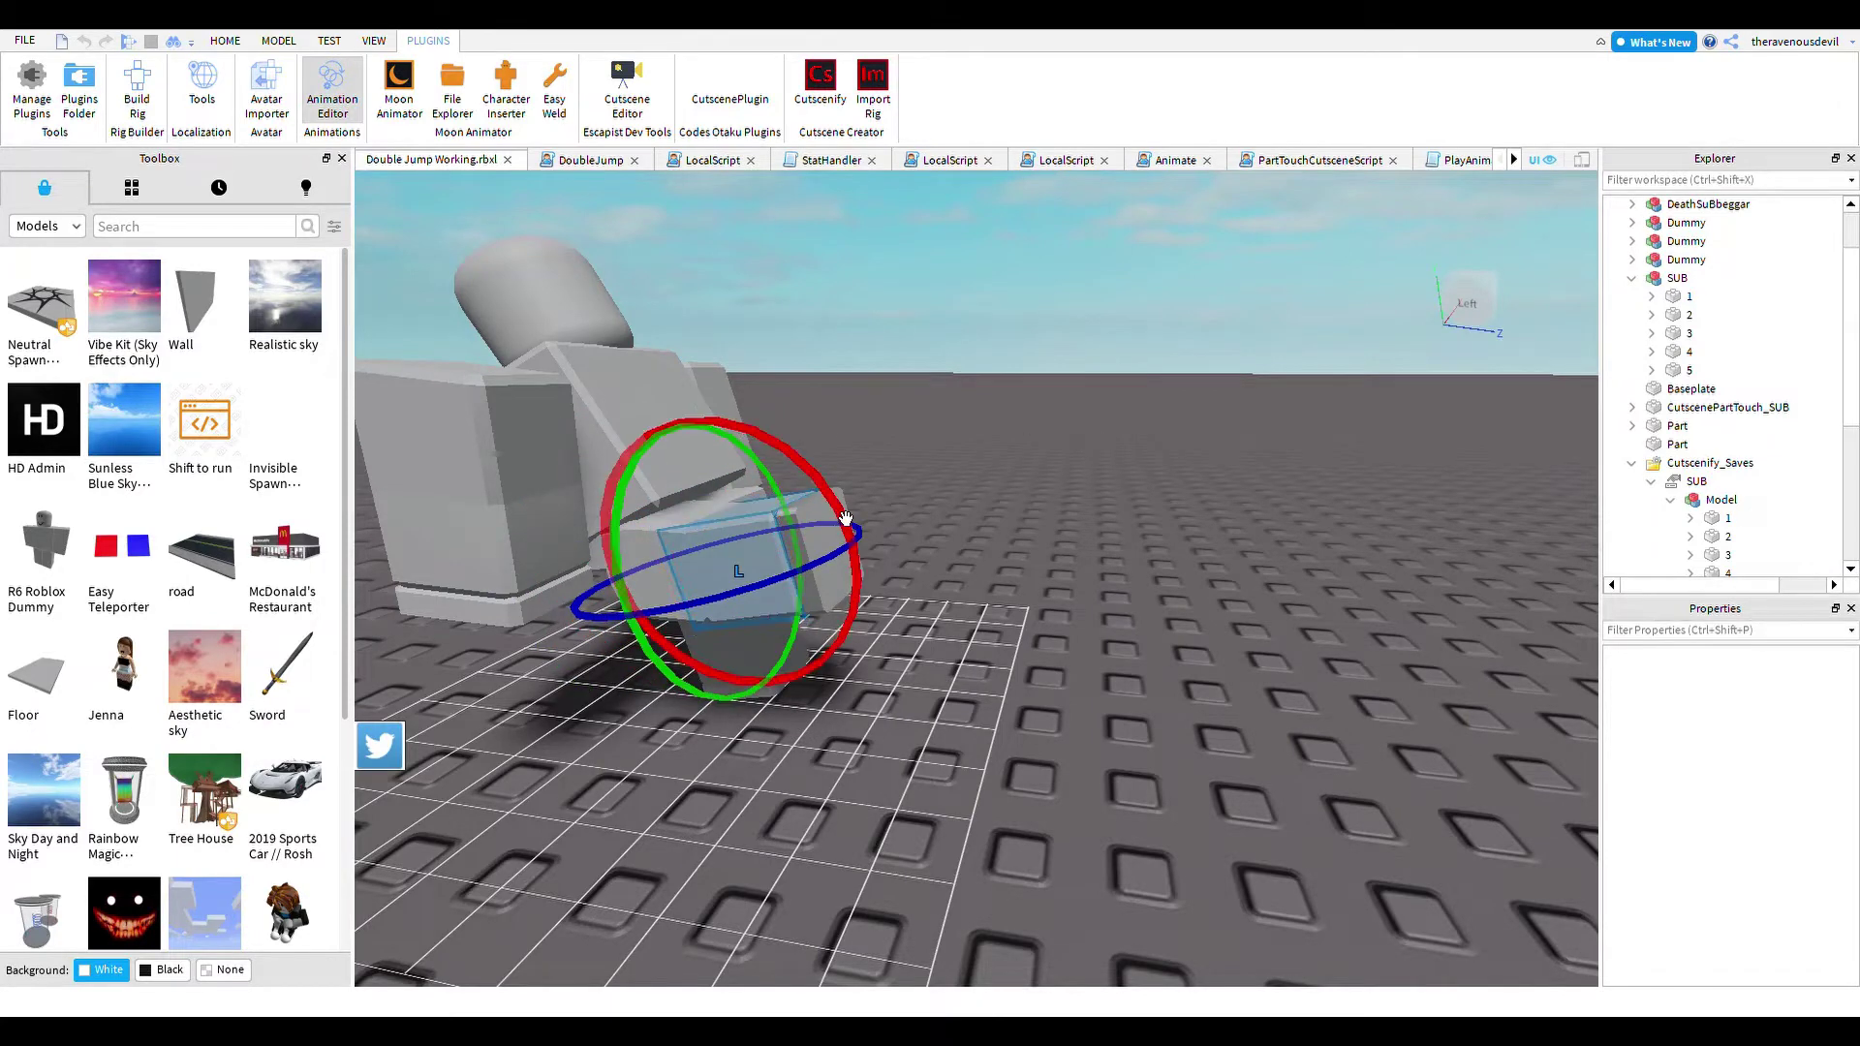
left_click_drag(849, 525, 740, 409)
left_click(882, 424)
- Rotate the dummy's right upper leg at the hip and fold the lower leg at the knee to match the left
right_click_drag(881, 424, 699, 572)
scroll(700, 573, "down", 5)
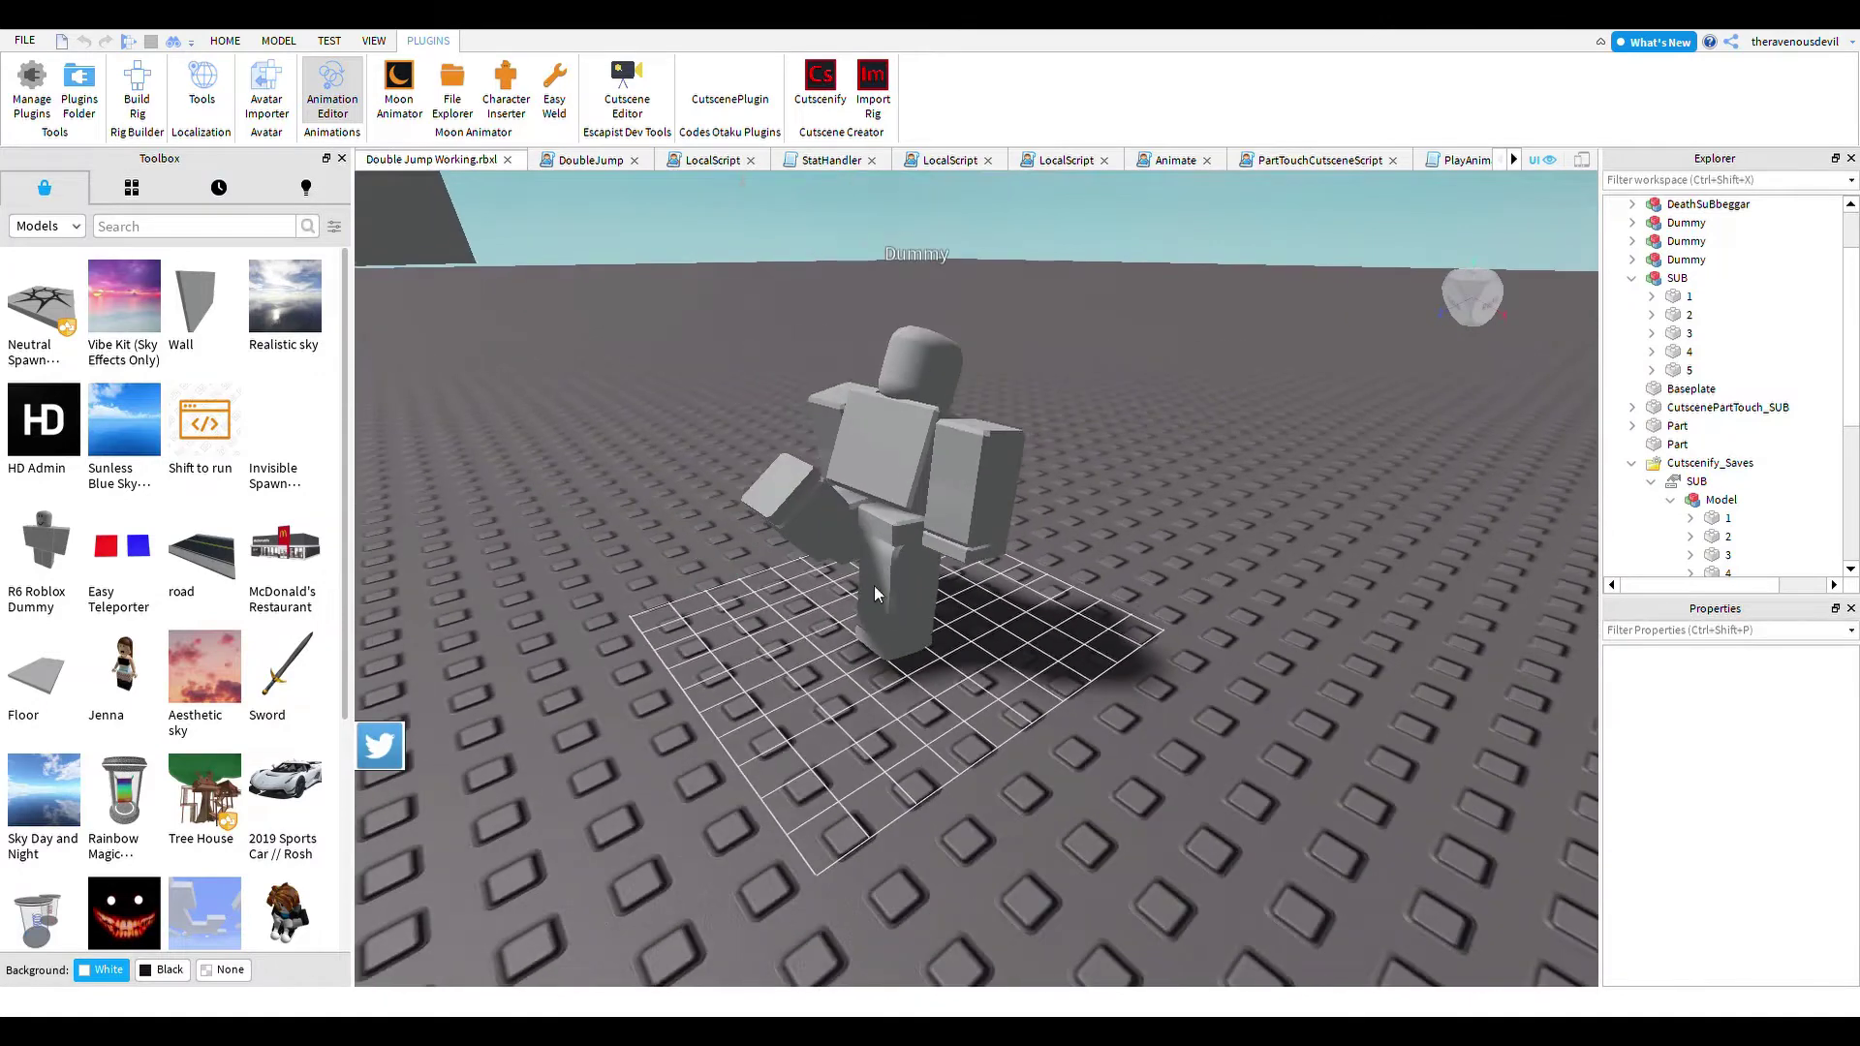
left_click(874, 585)
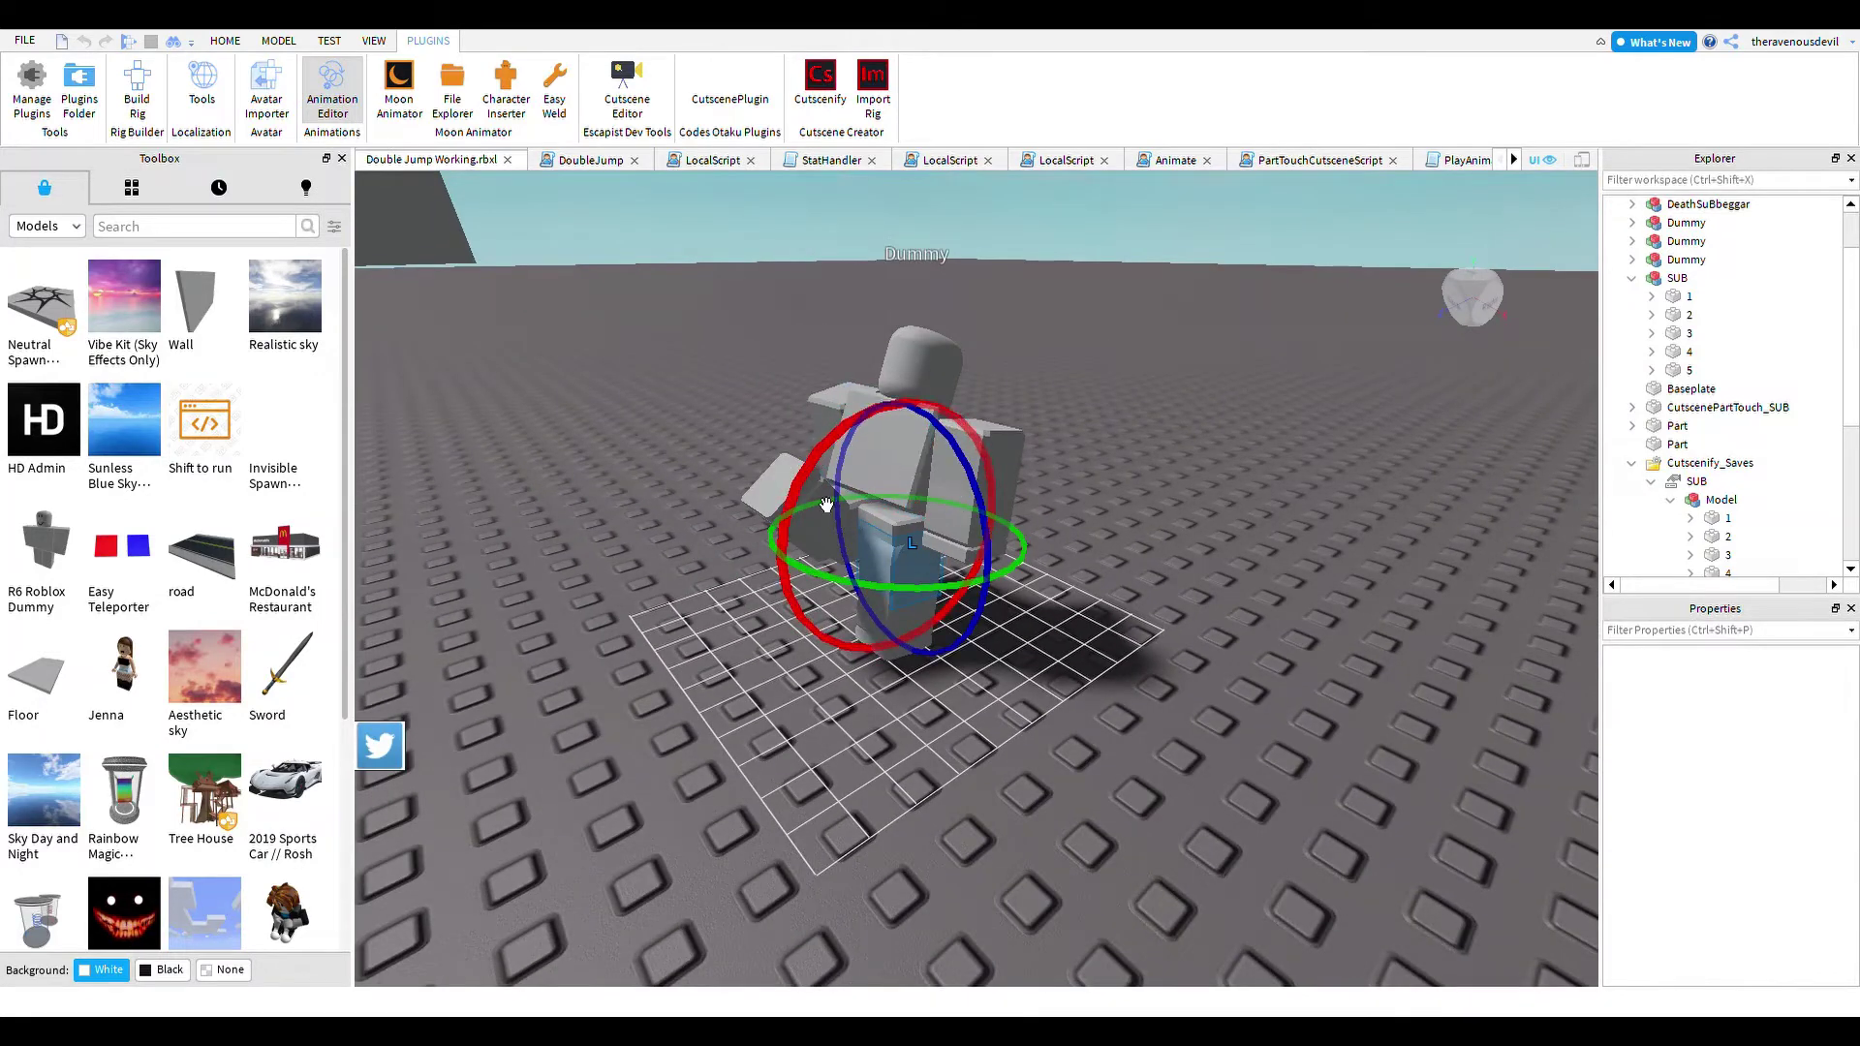
left_click_drag(826, 505, 900, 446)
left_click(901, 485)
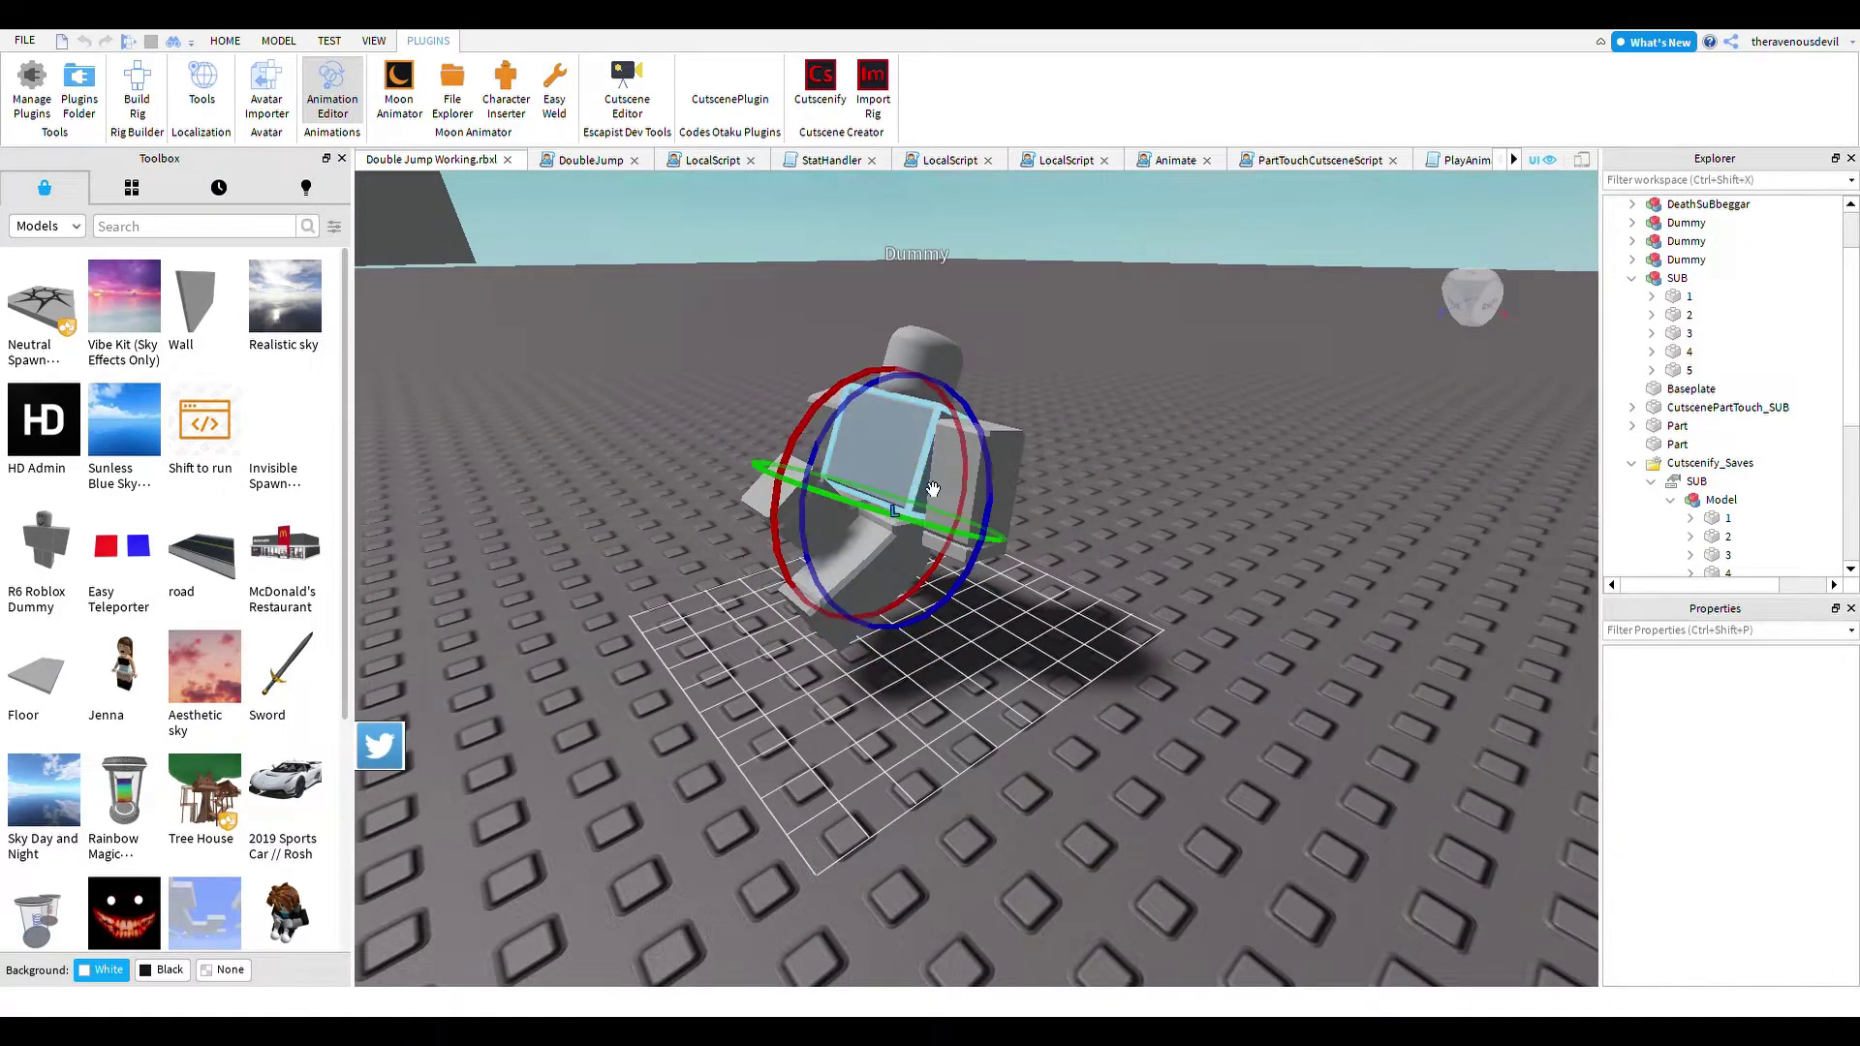
left_click(1096, 674)
left_click(901, 583)
left_click(910, 477)
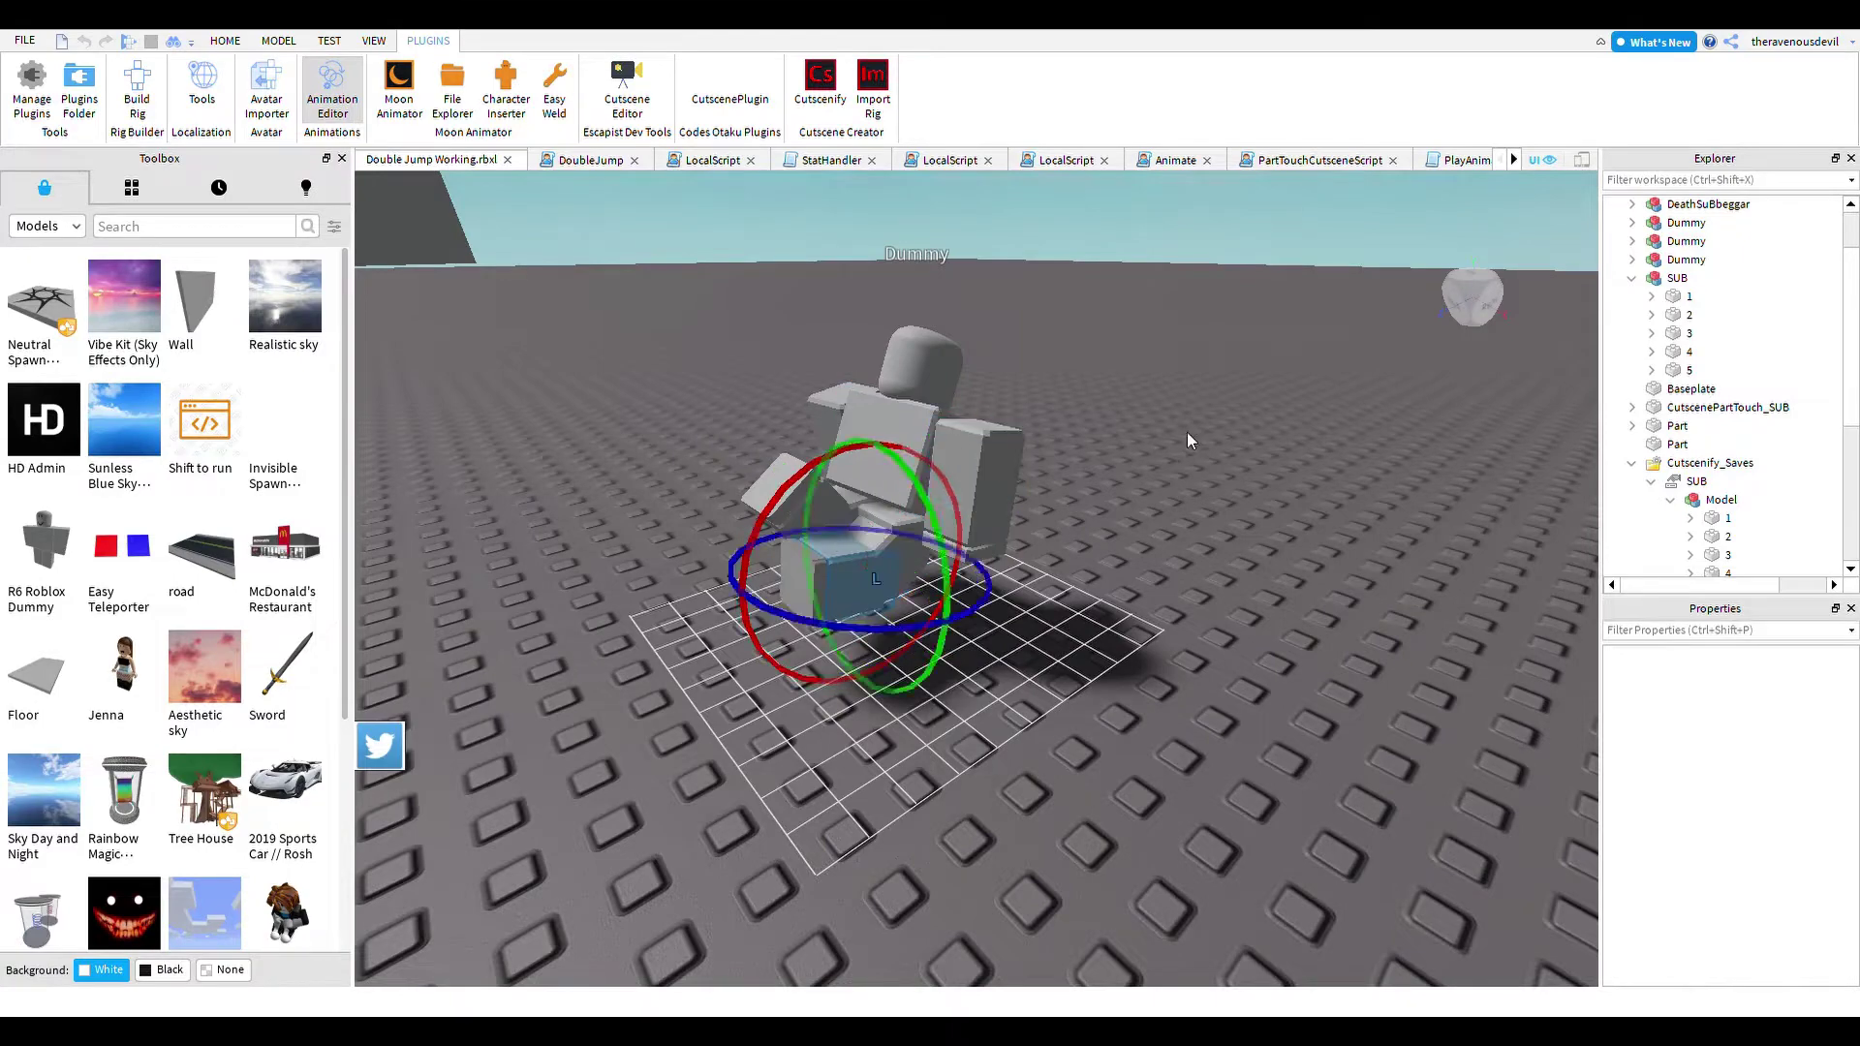
left_click(1221, 484)
- Adjust the rotation of the dummy's left upper arm to suit the tucked jump pose
right_click_drag(1222, 487, 1223, 486)
right_click_drag(1149, 541, 1148, 541)
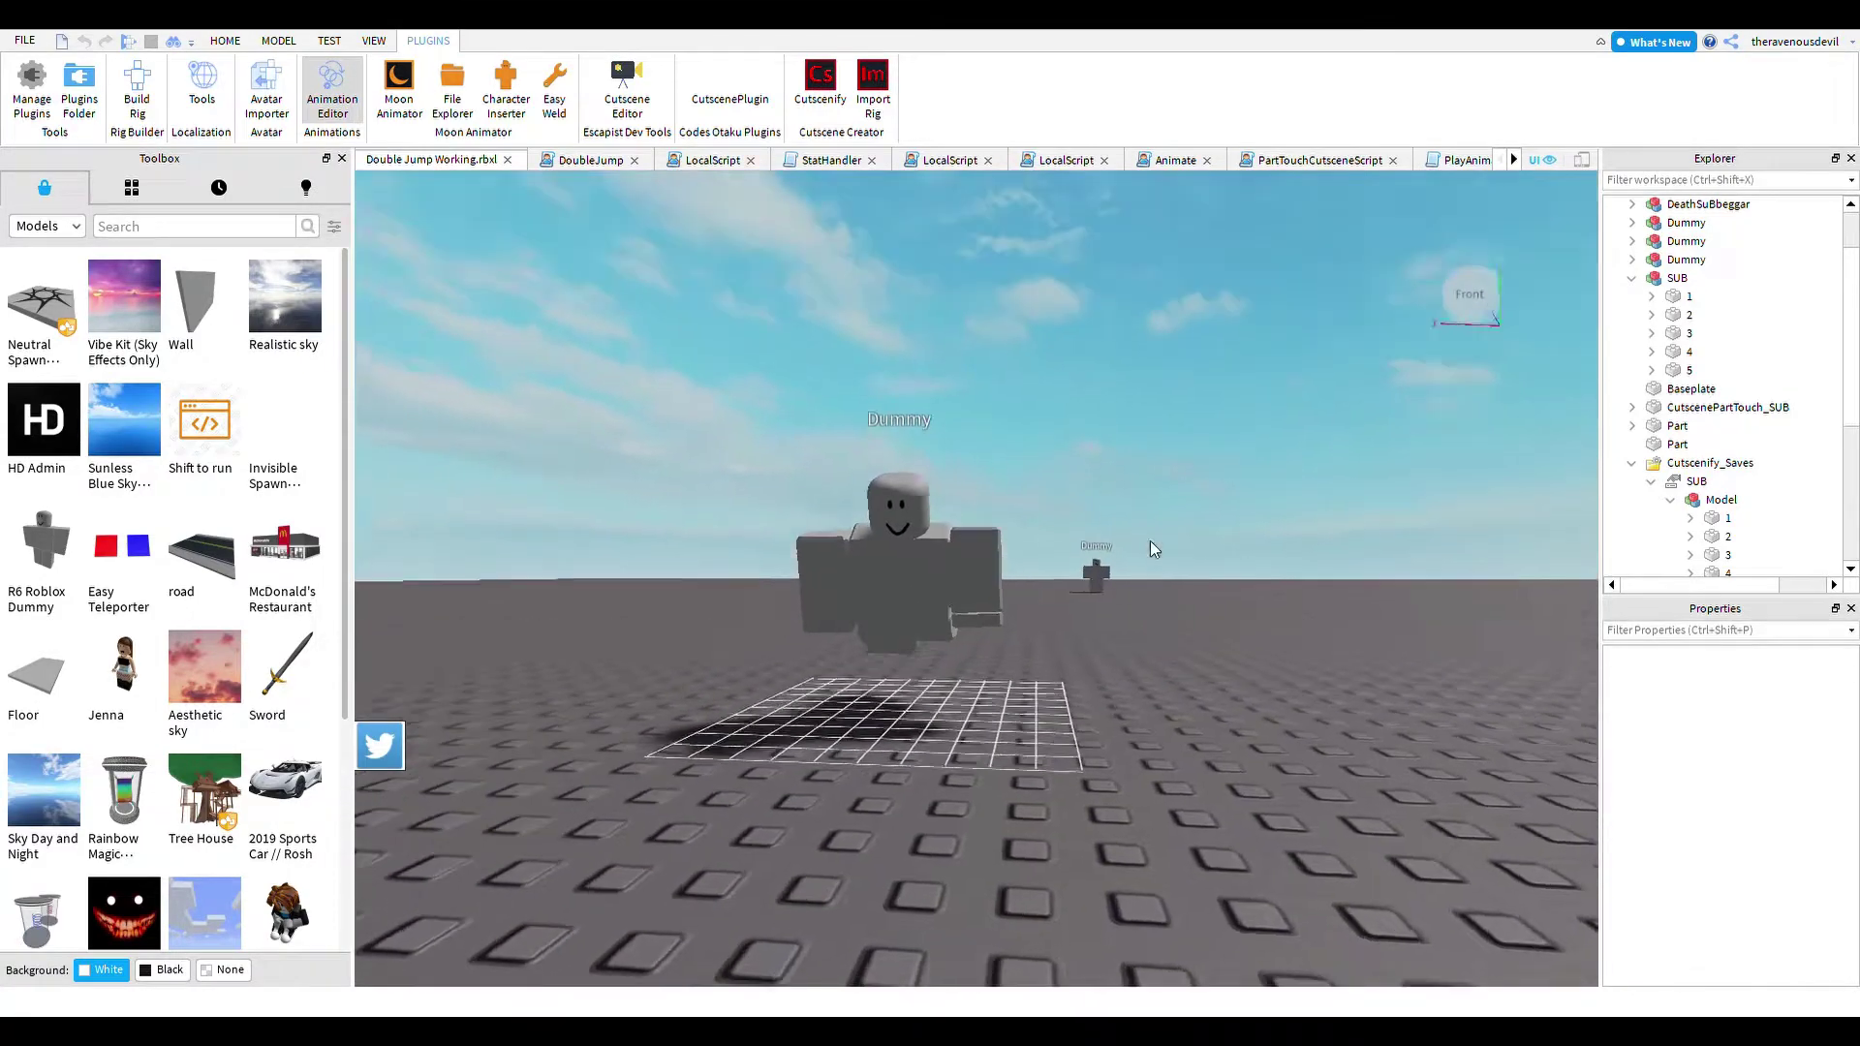
scroll(1149, 541, "up", 2)
left_click(1120, 655)
right_click_drag(1333, 576, 1335, 578)
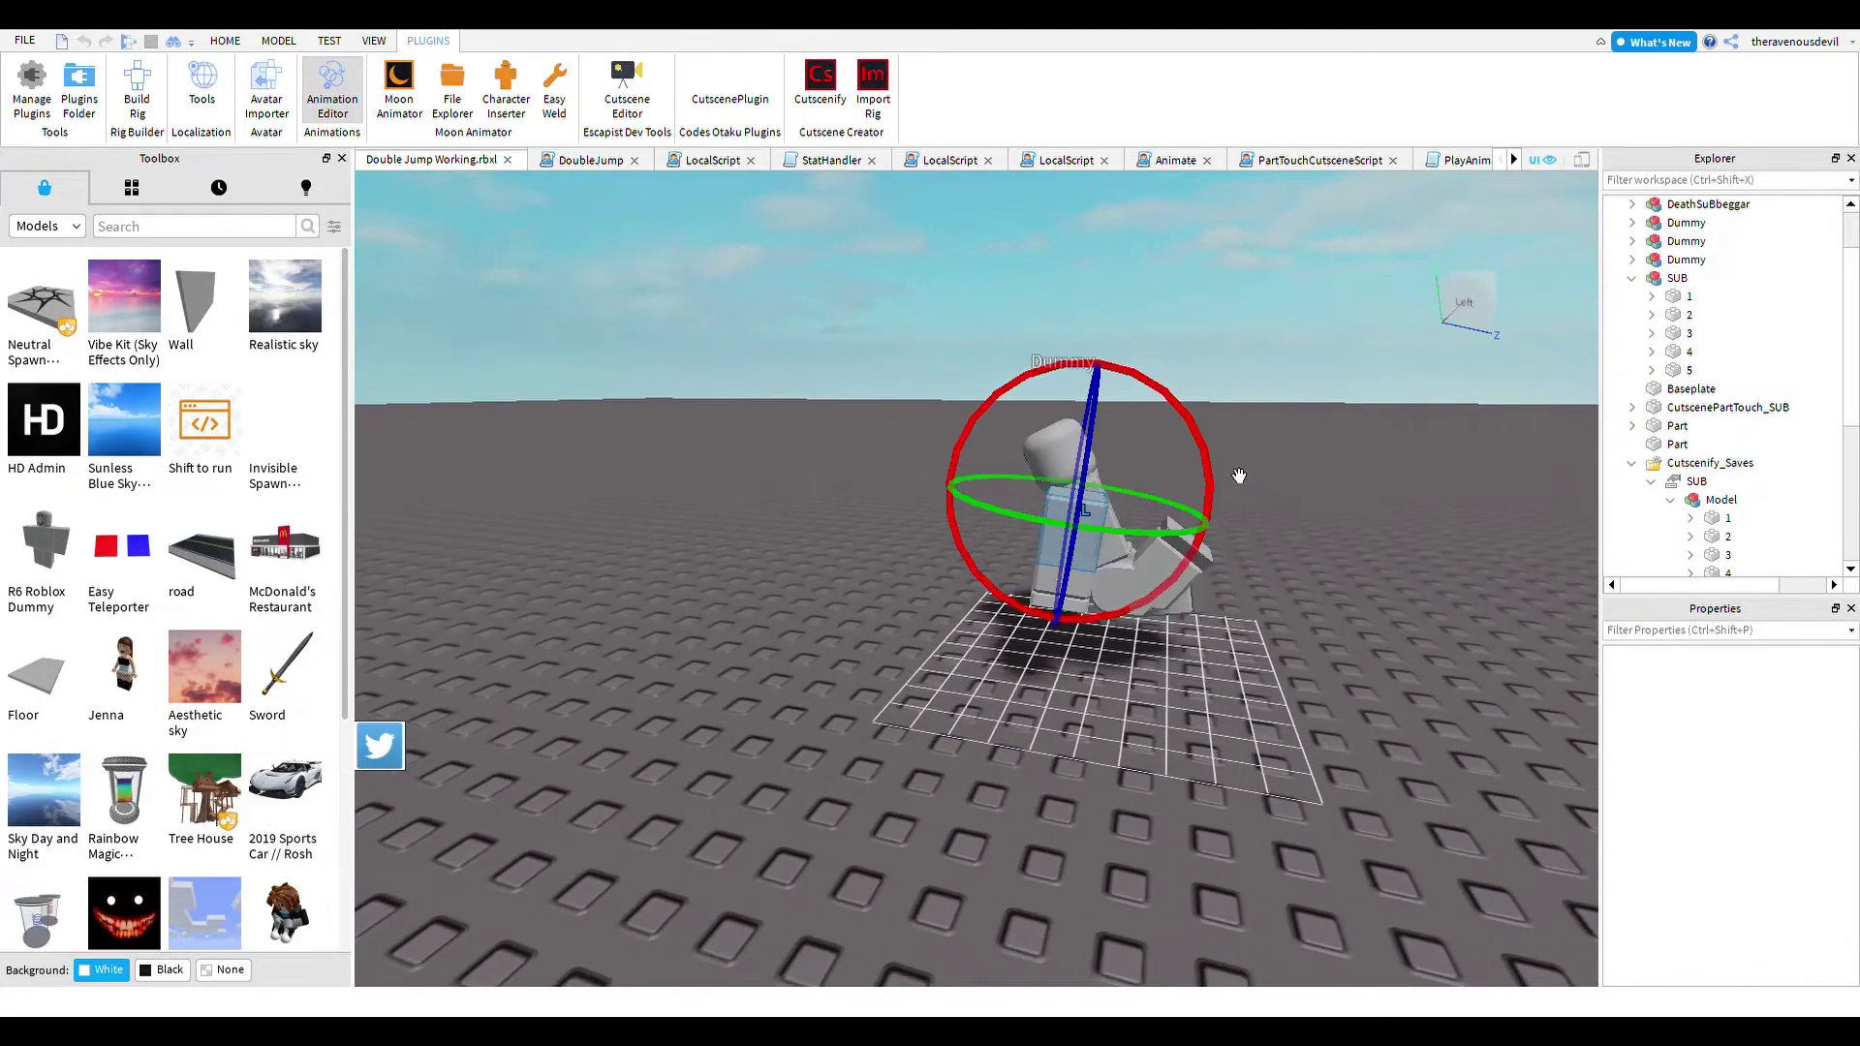
left_click_drag(1211, 461, 1216, 499)
left_click(1231, 510)
- Rotate the dummy's right upper arm and adjust the lower body to refine the tucked jump pose
right_click_drag(1257, 512, 1257, 512)
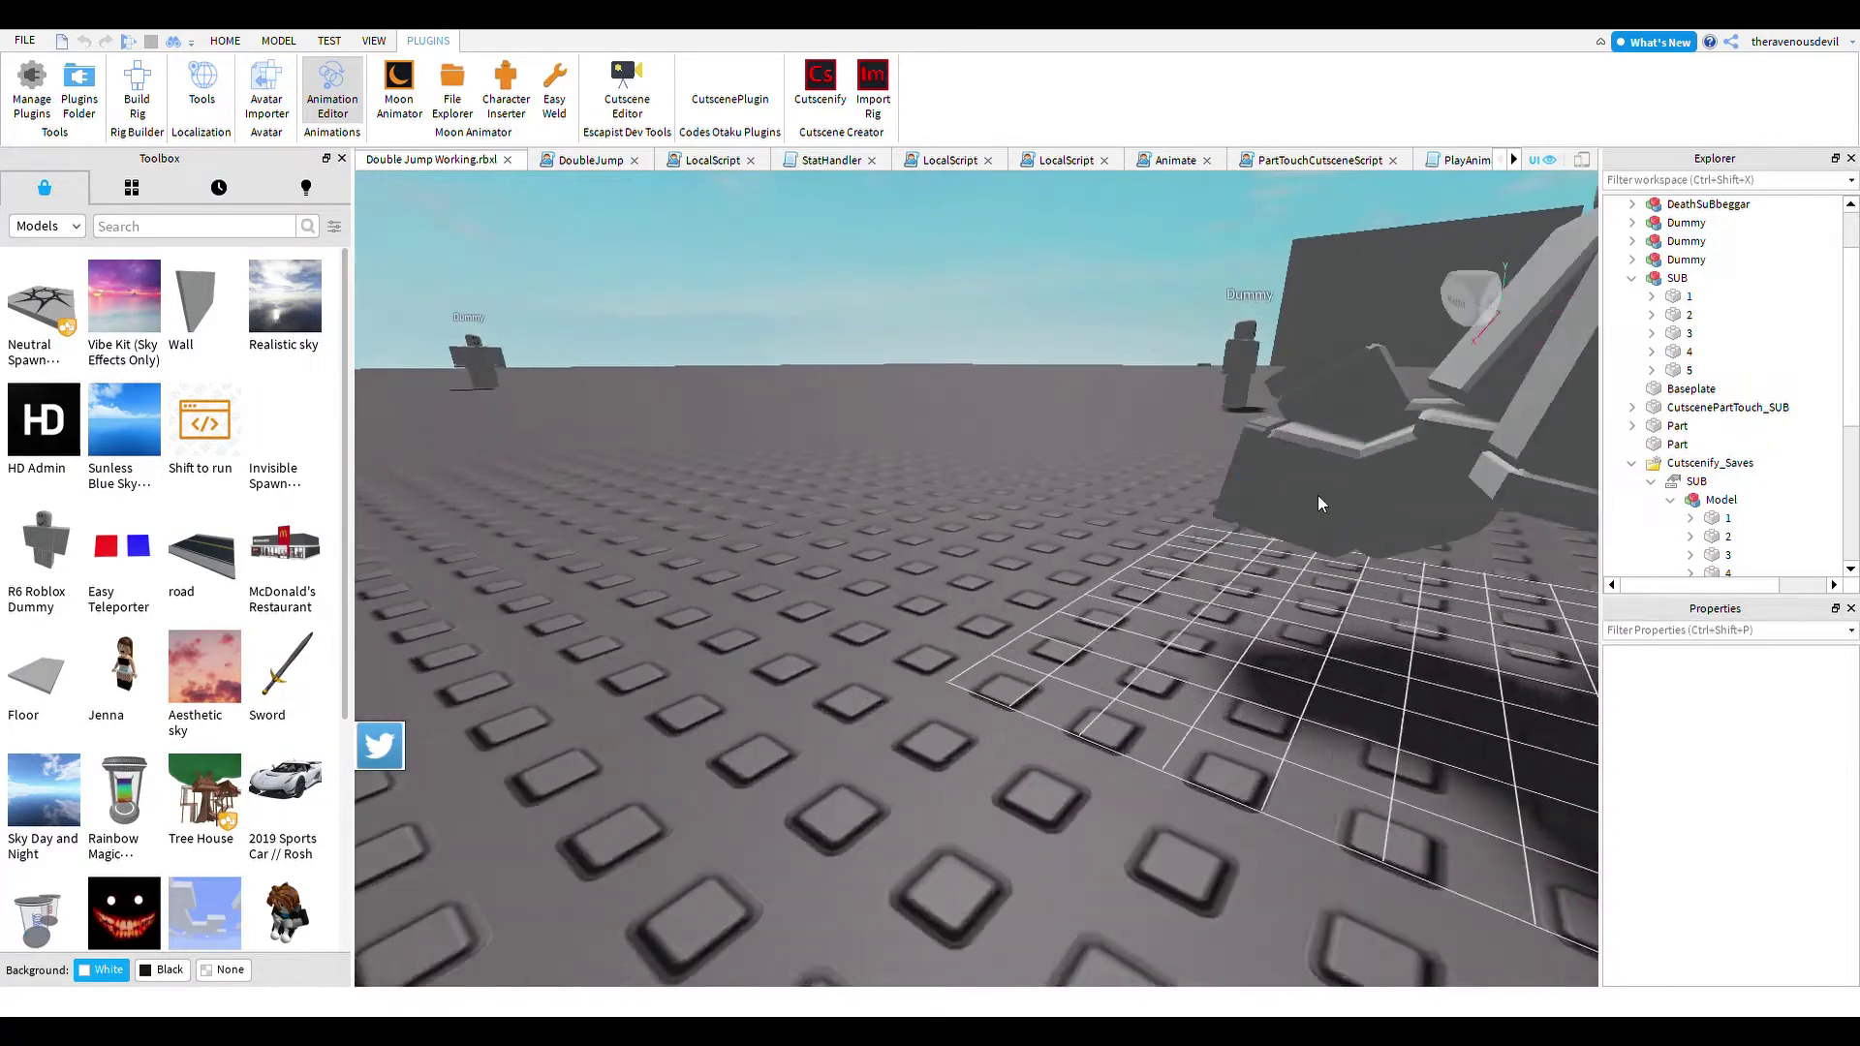
key("d")
left_click(978, 470)
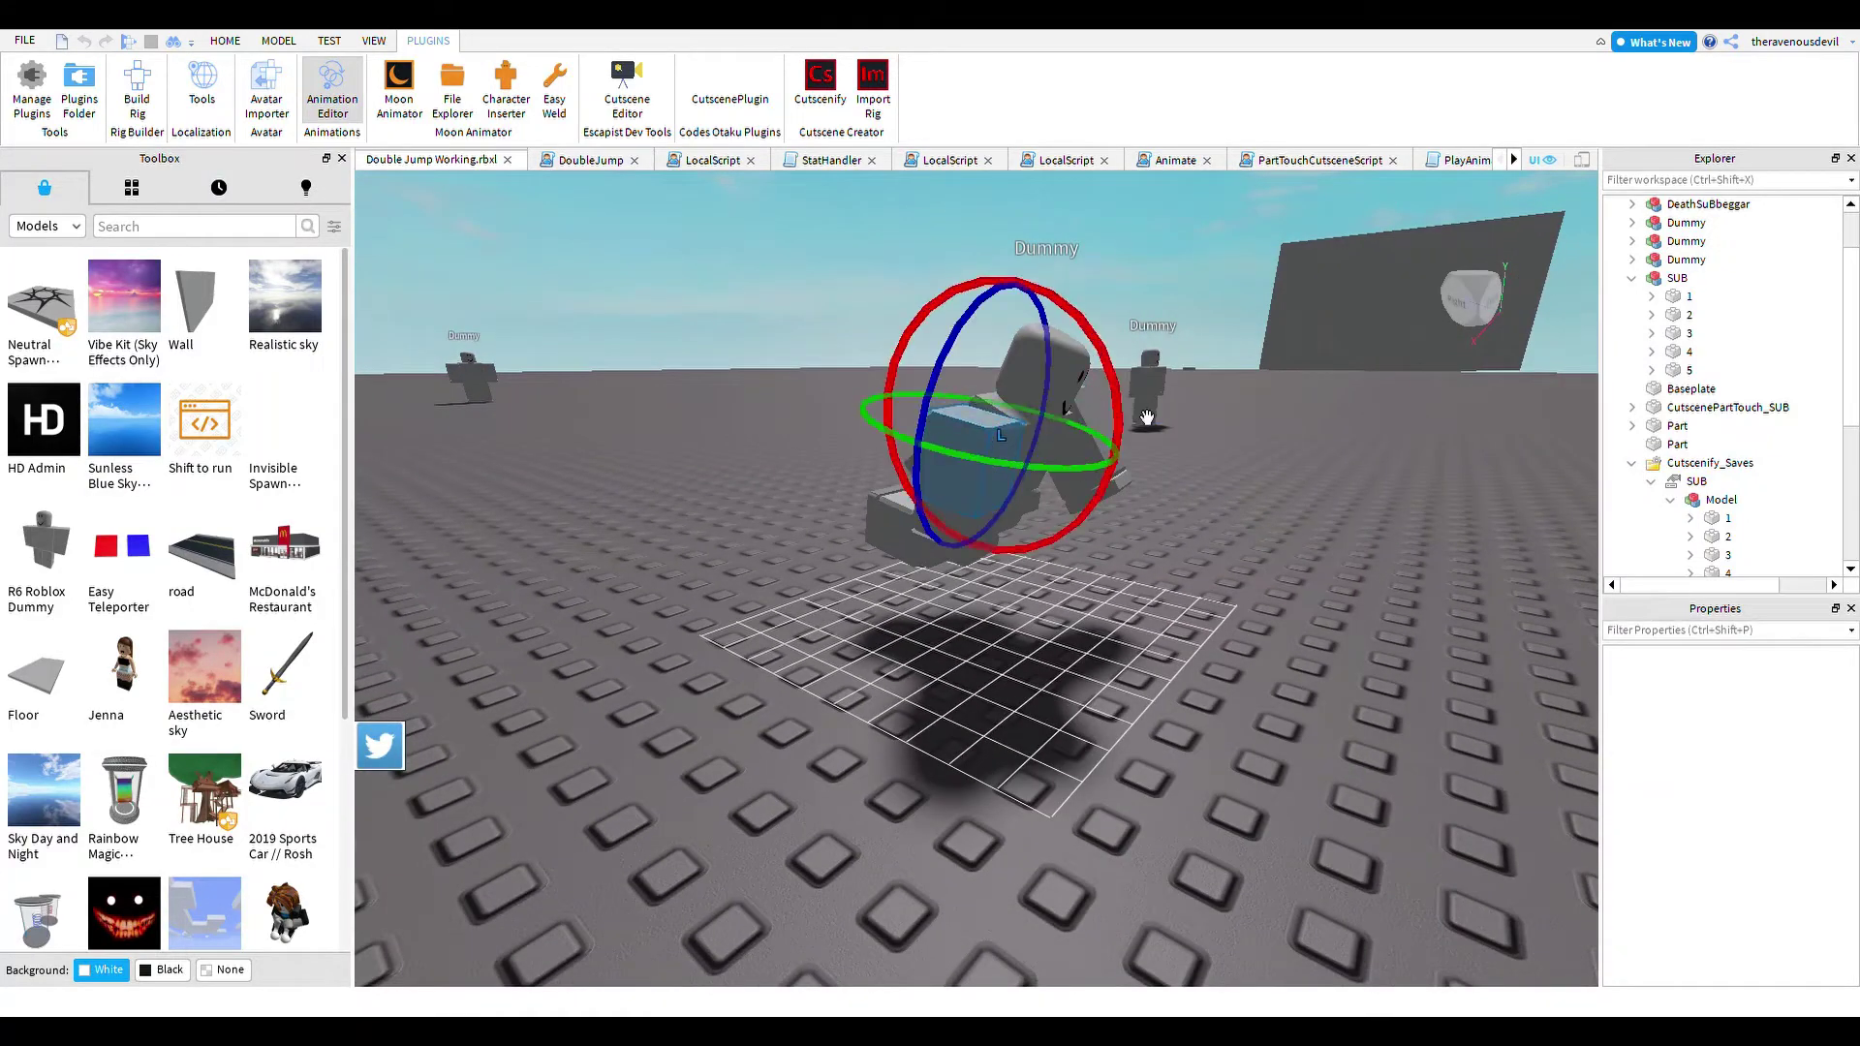
mouse_move(1128, 415)
left_mouse_down()
mouse_move(1112, 371)
mouse_move(1132, 391)
left_mouse_up()
left_click(1078, 514)
left_click(990, 530)
left_click_drag(1090, 463, 1052, 397)
left_click(1253, 388)
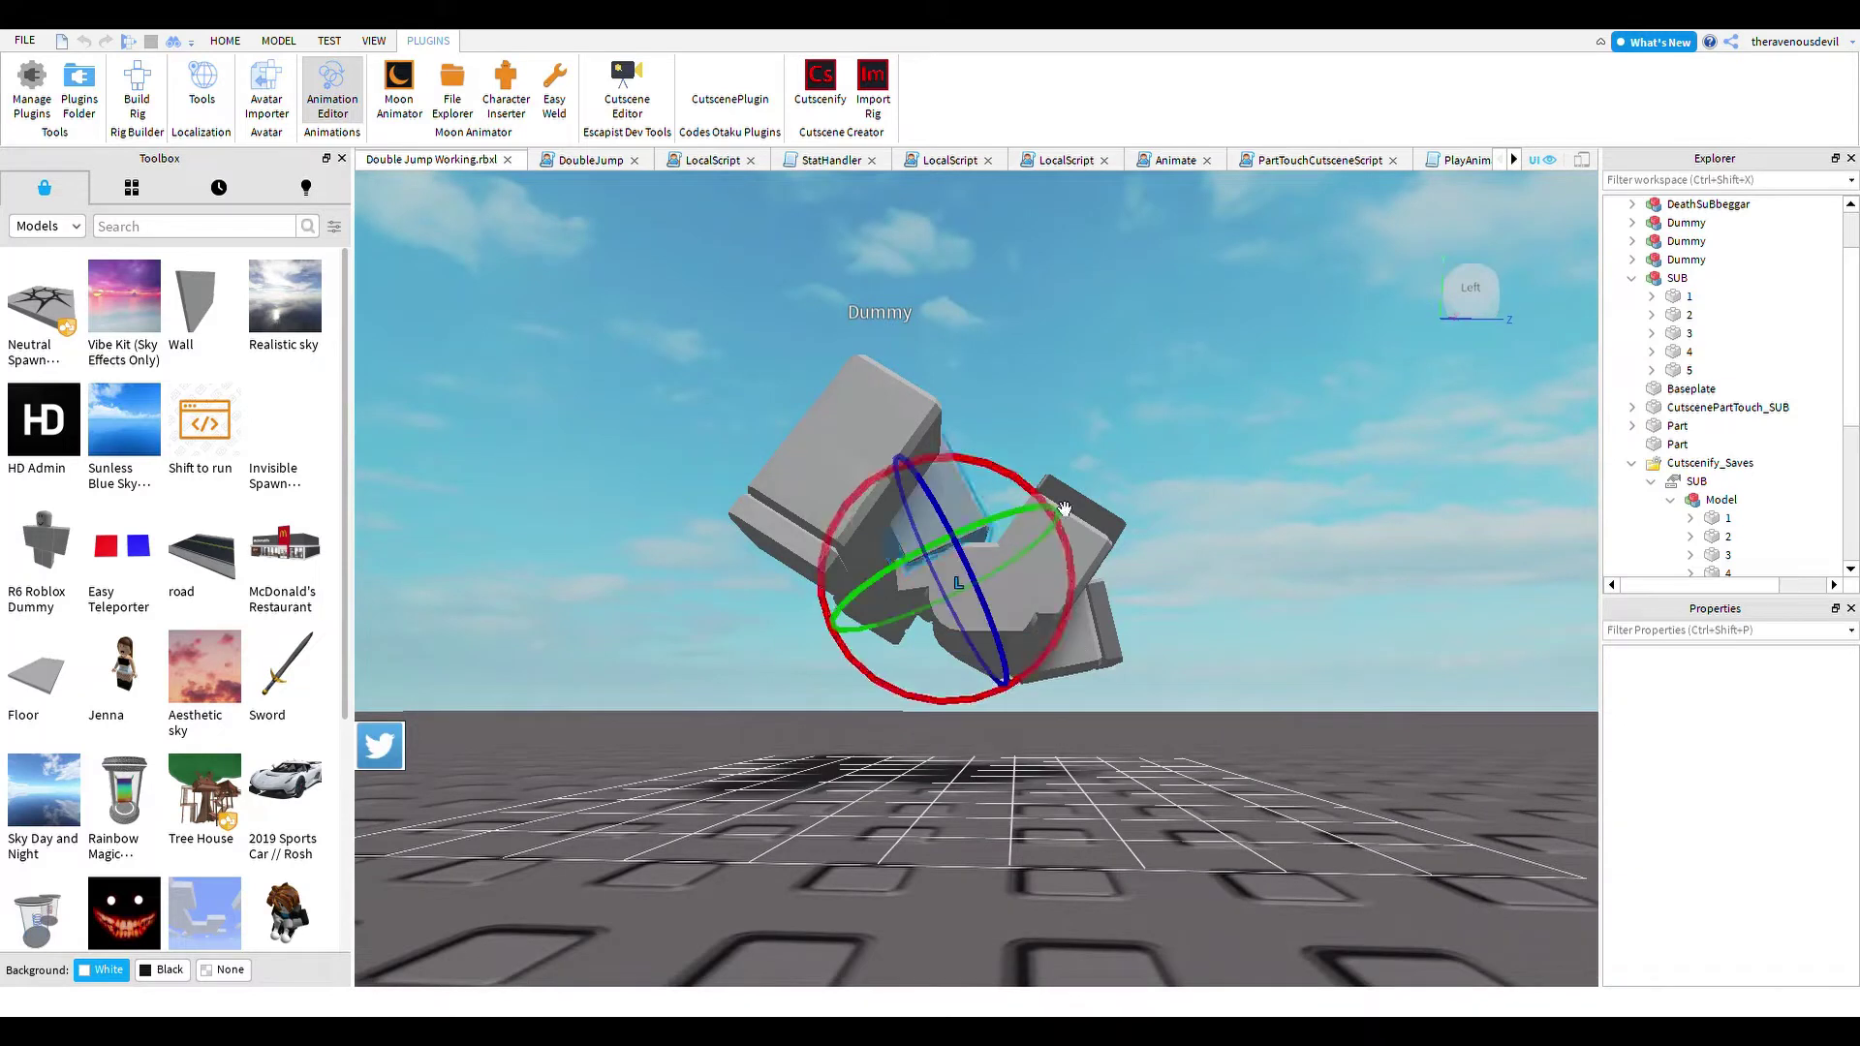
- Try rotating the dummy's lower torso so the whole body tilts further forward, and undo the rotation
left_click(1063, 508)
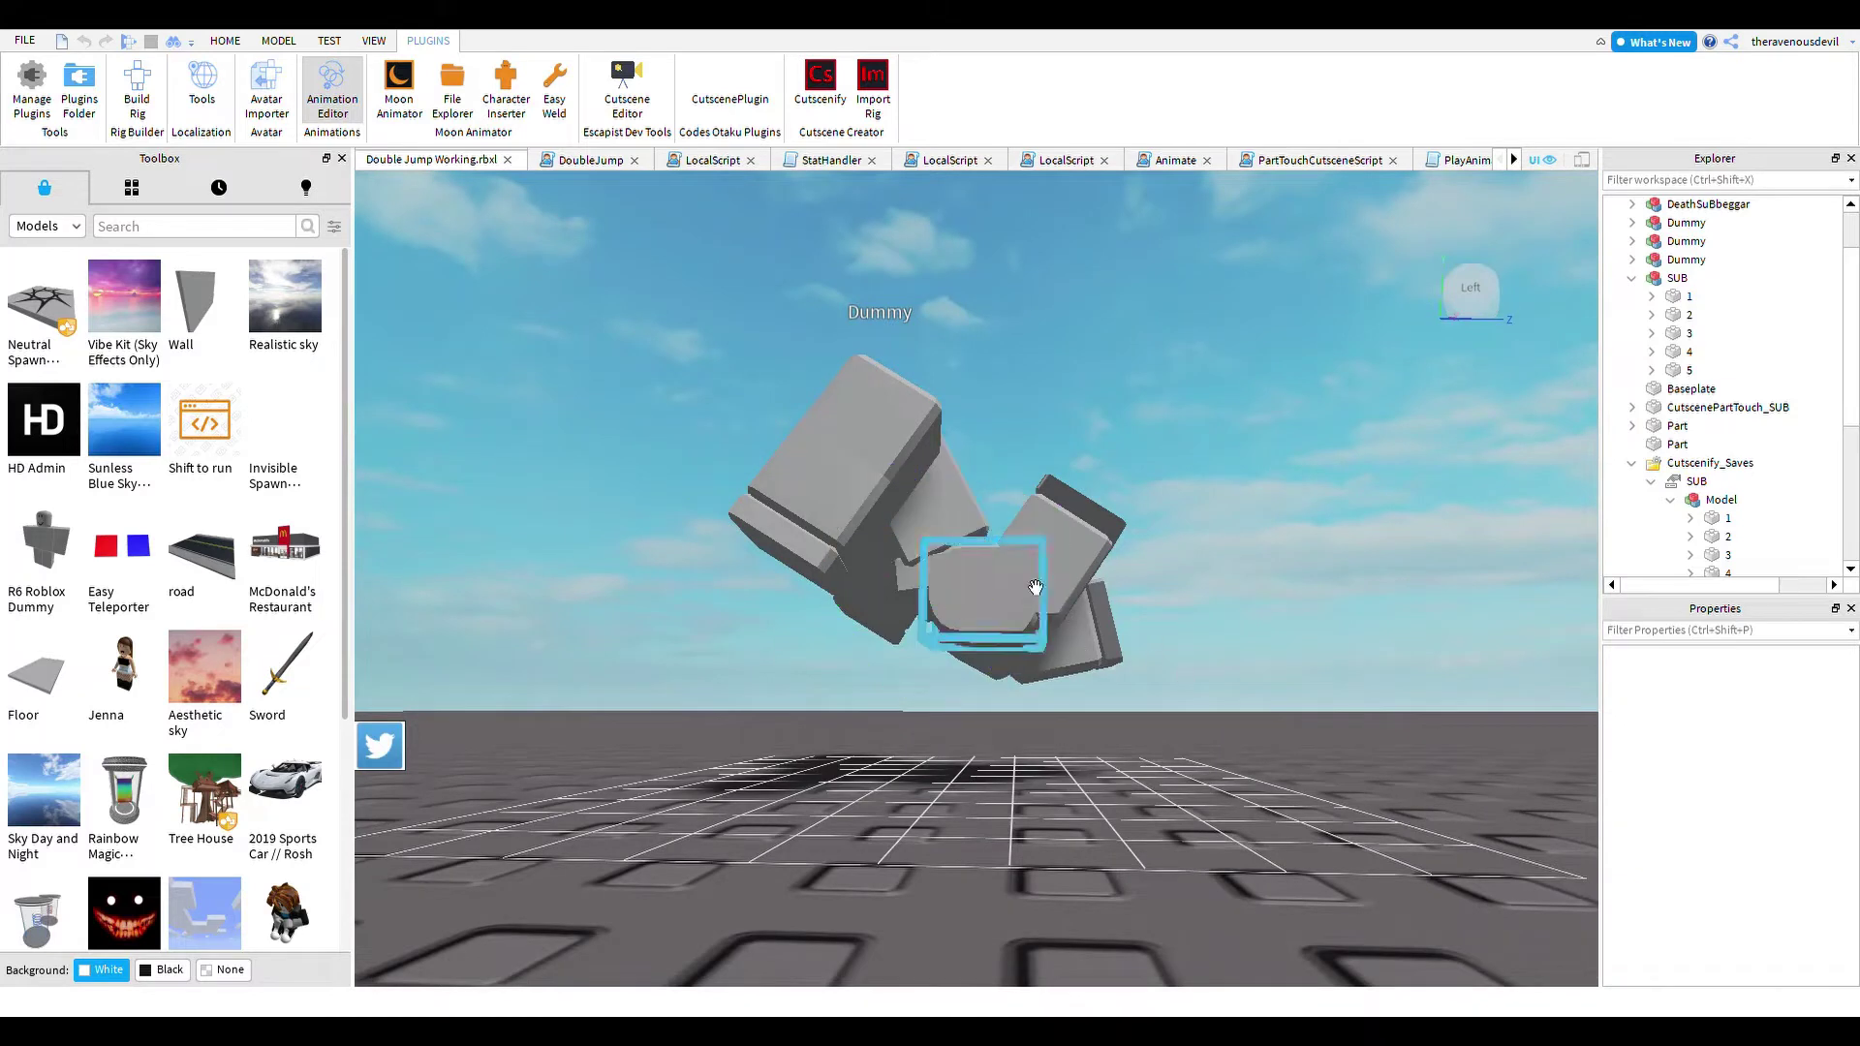
left_click(972, 591)
left_click(833, 641)
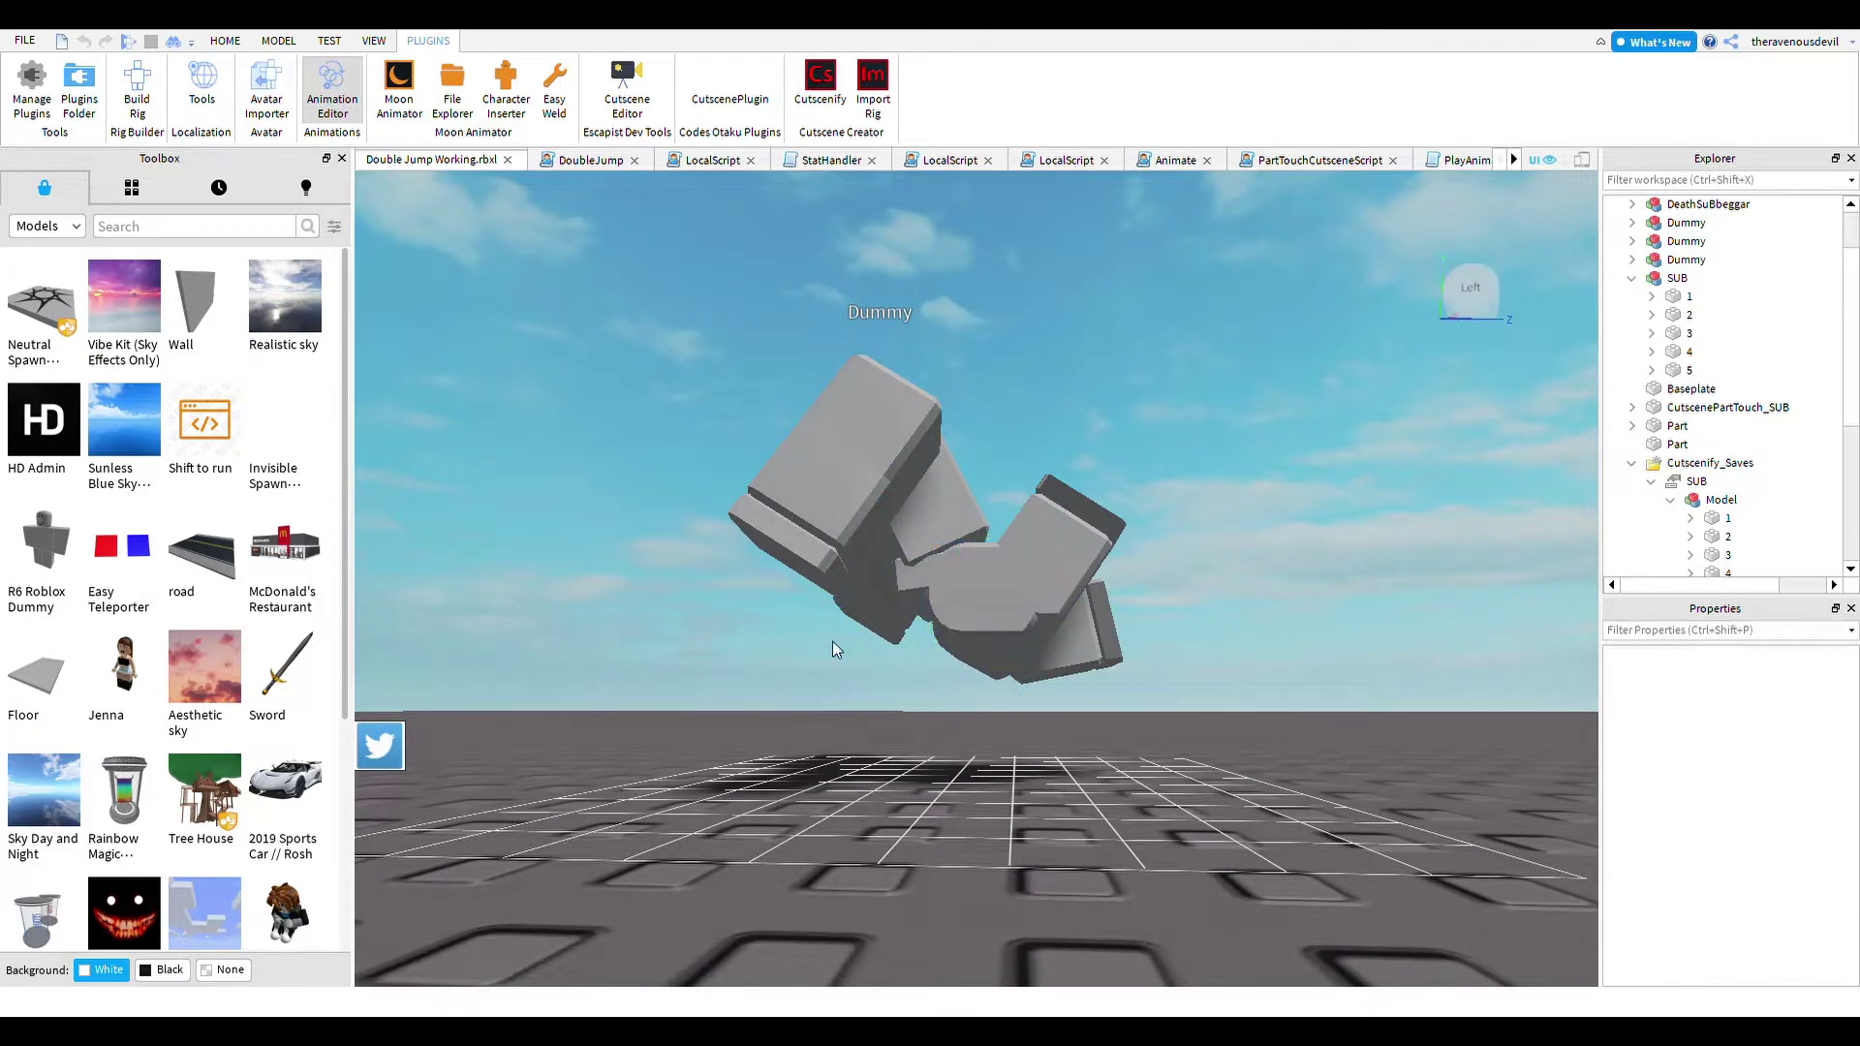
left_click(931, 607)
left_click_drag(1035, 524, 932, 493)
left_click(966, 728)
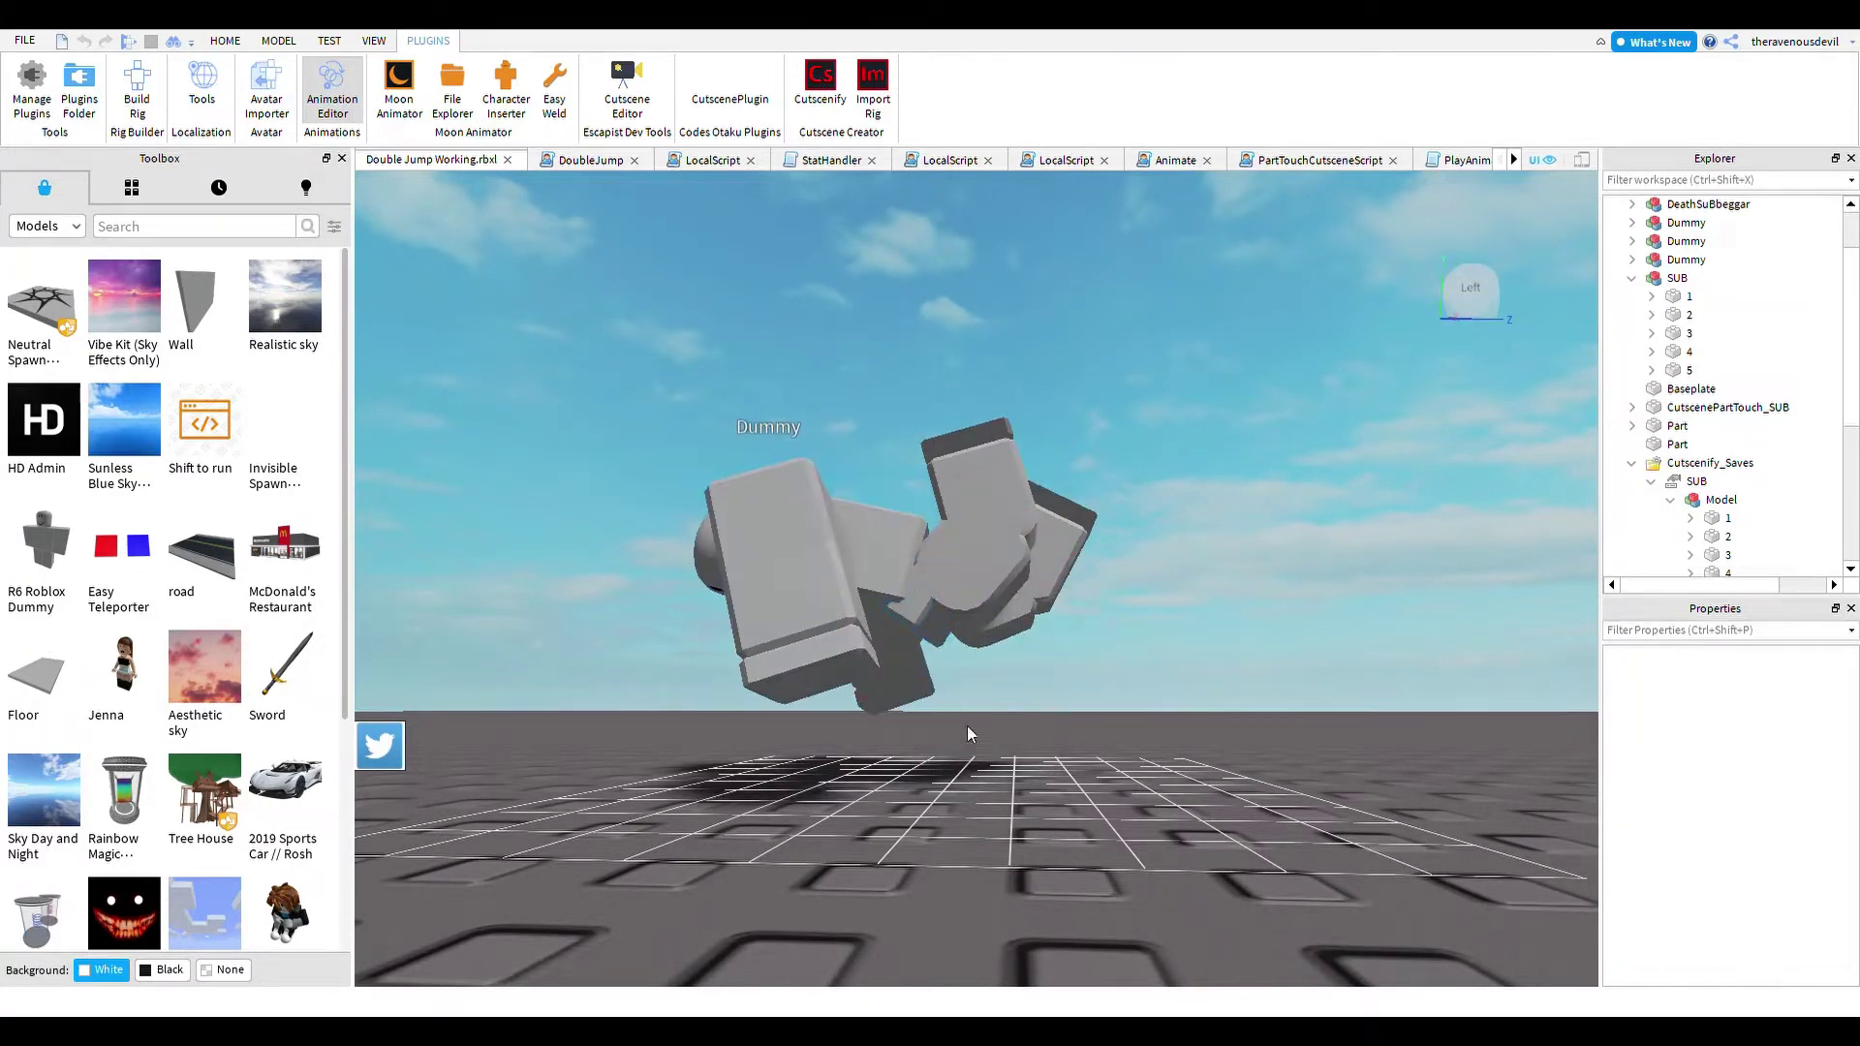
key("ctrl+z")
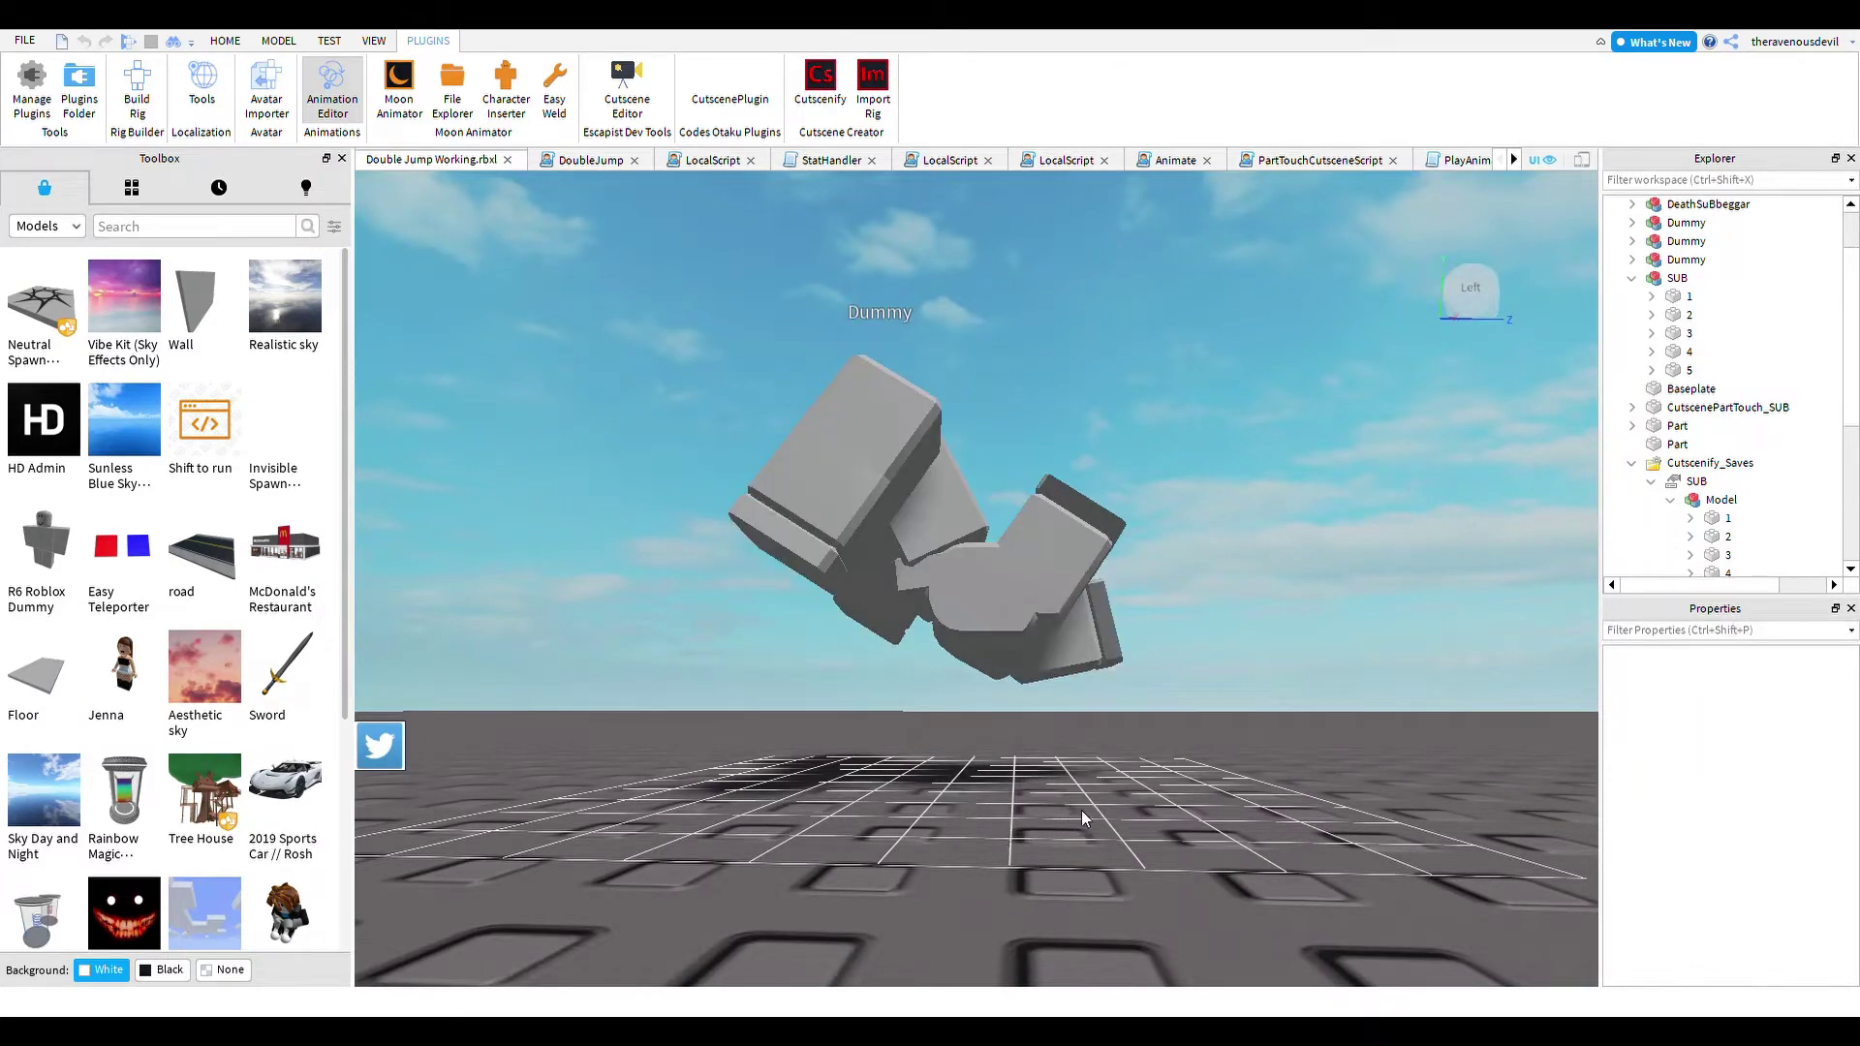
- Rotate the dummy's left lower arm at the elbow to refine the bent arm pose
left_click(939, 592)
left_click(1316, 600)
right_click_drag(1316, 600, 1320, 605)
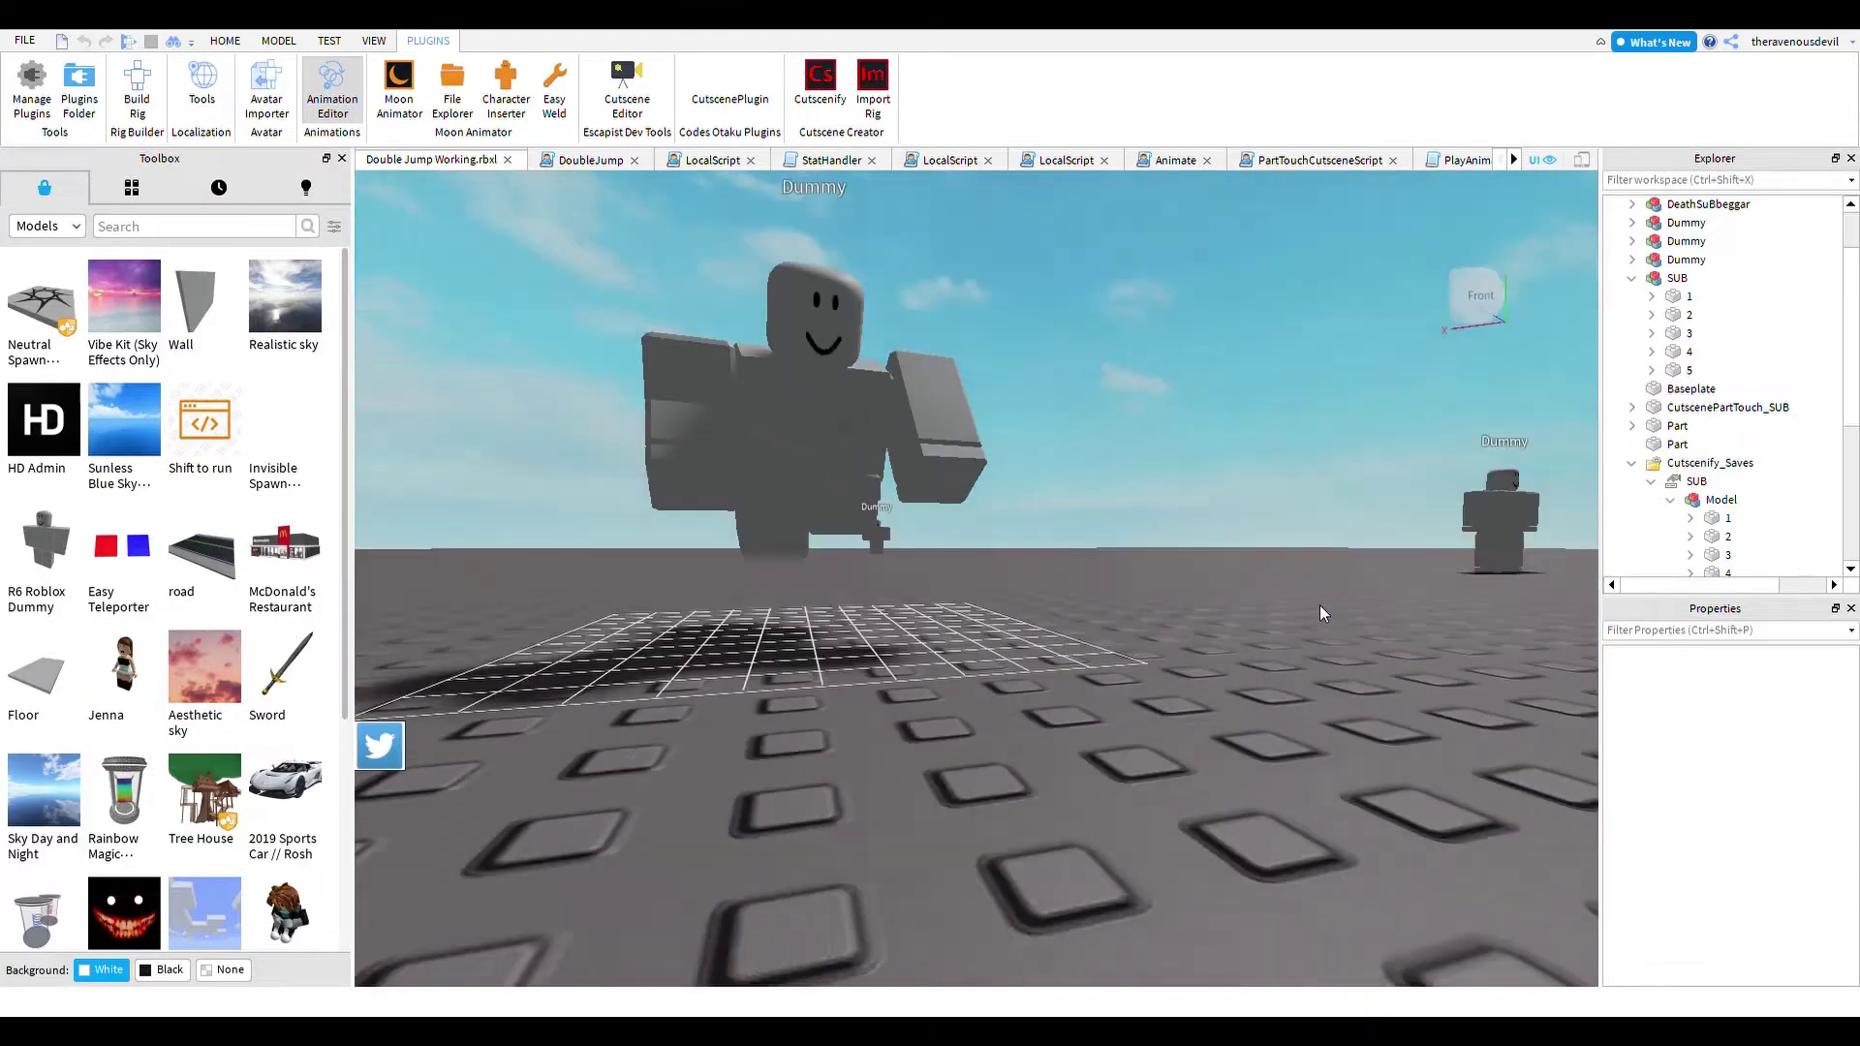
scroll(1319, 604, "down", 3)
left_click(944, 396)
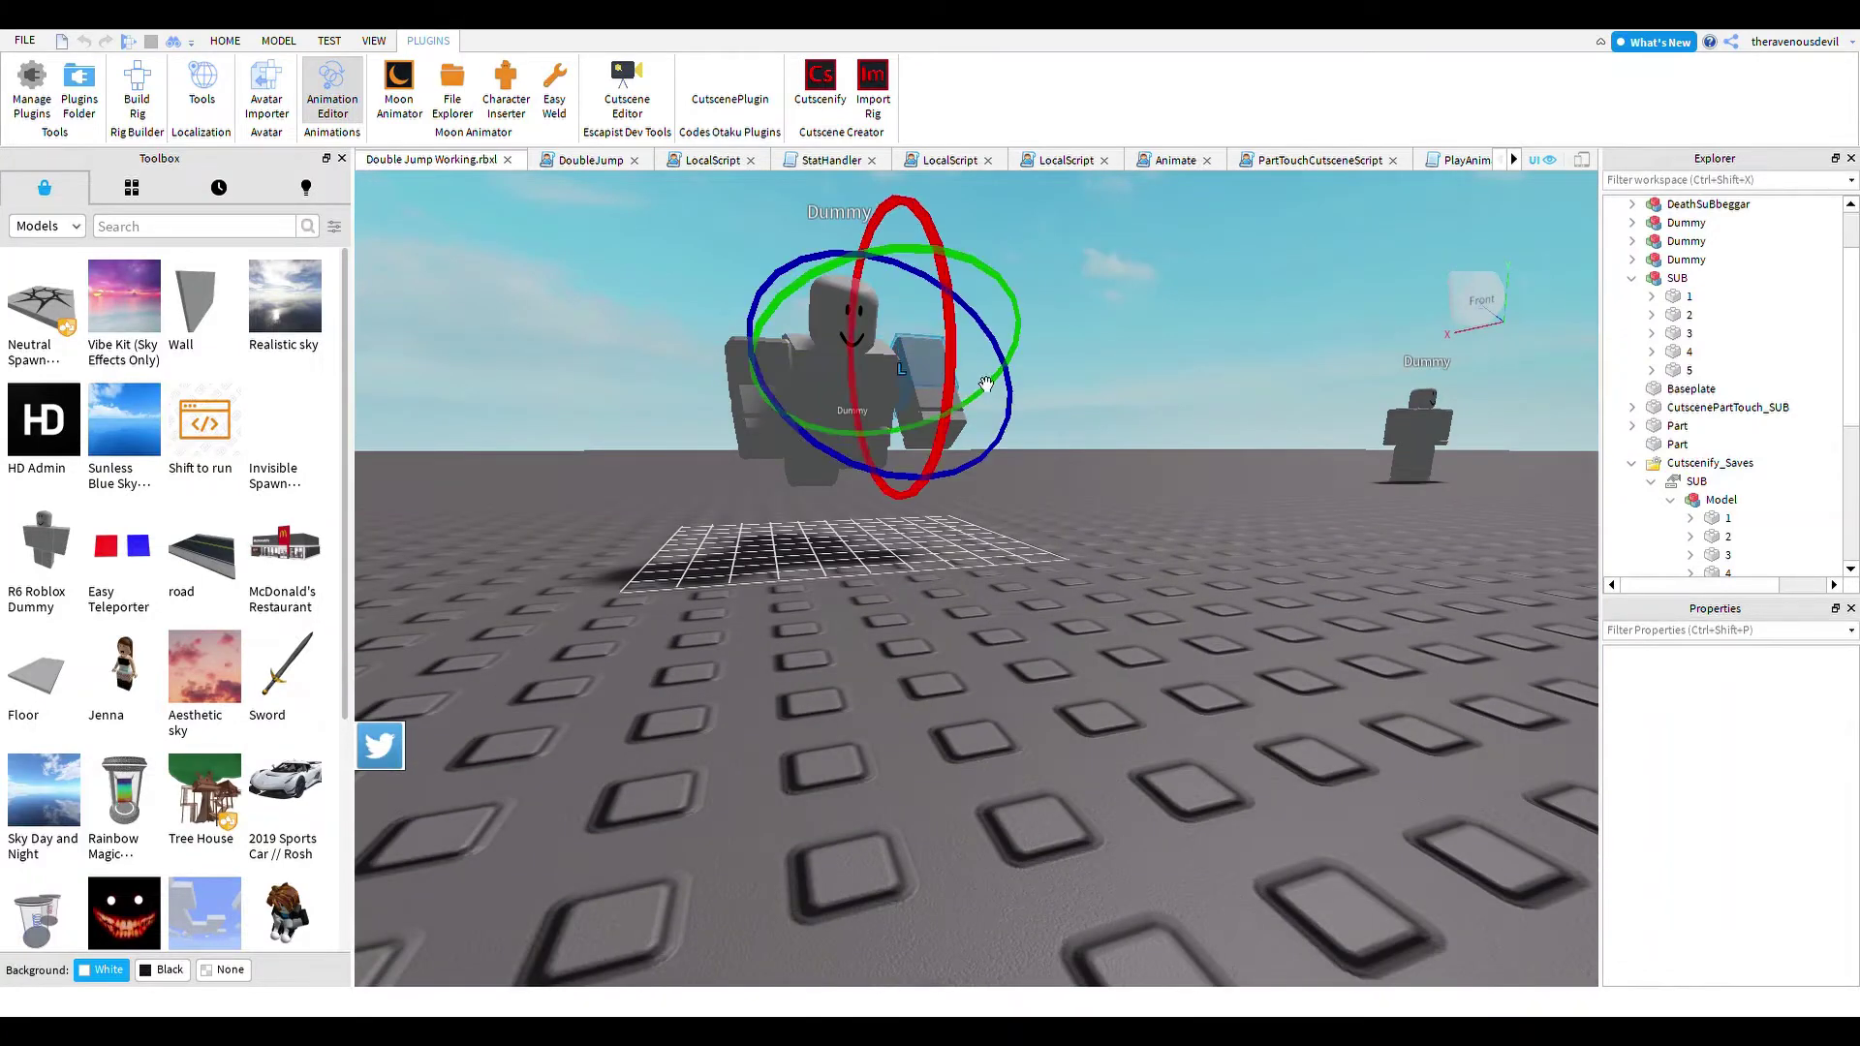
left_click(976, 412)
left_click(932, 371)
left_click(976, 423)
left_click(948, 399)
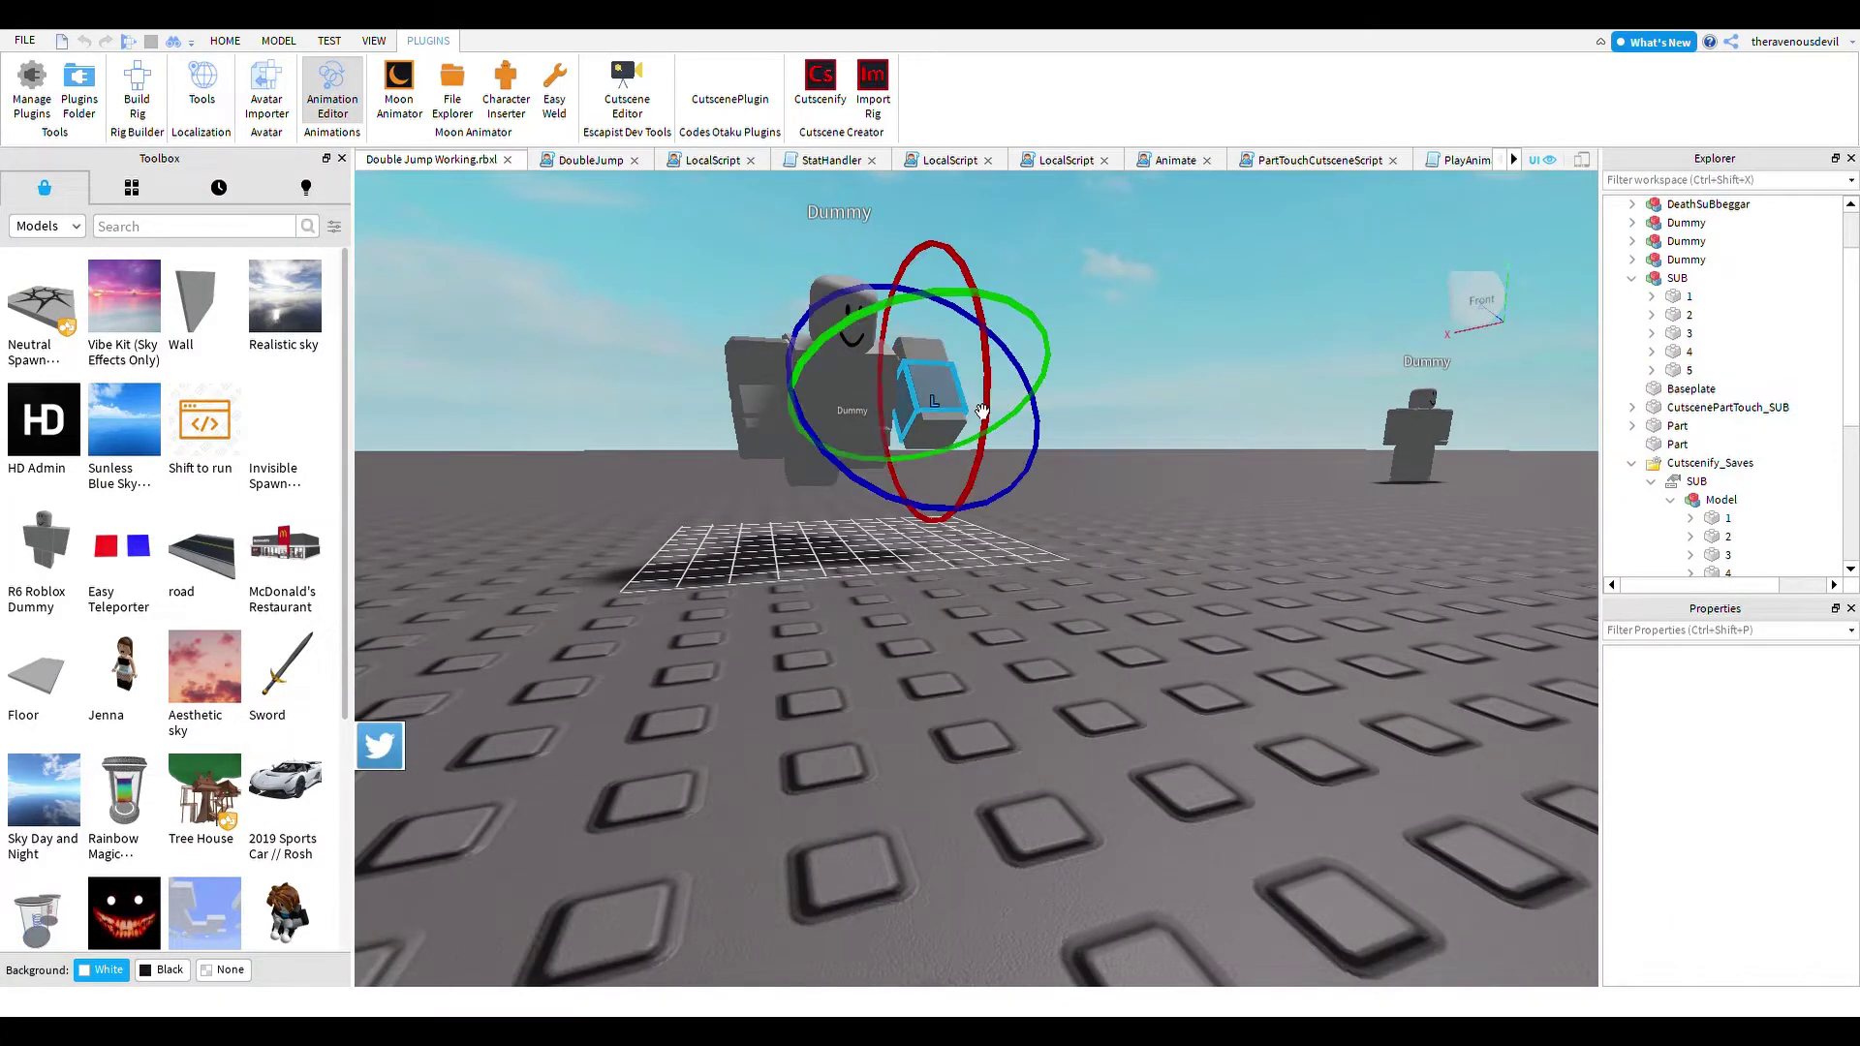
left_click_drag(981, 412, 992, 364)
left_click(1138, 359)
- Rotate the dummy's lower torso forward so the tucked body pitches over at the start of the flip
scroll(1177, 593, "up", 3)
right_click_drag(1135, 647, 1176, 793)
scroll(1177, 593, "down", 3)
right_click_drag(1206, 528, 1293, 455)
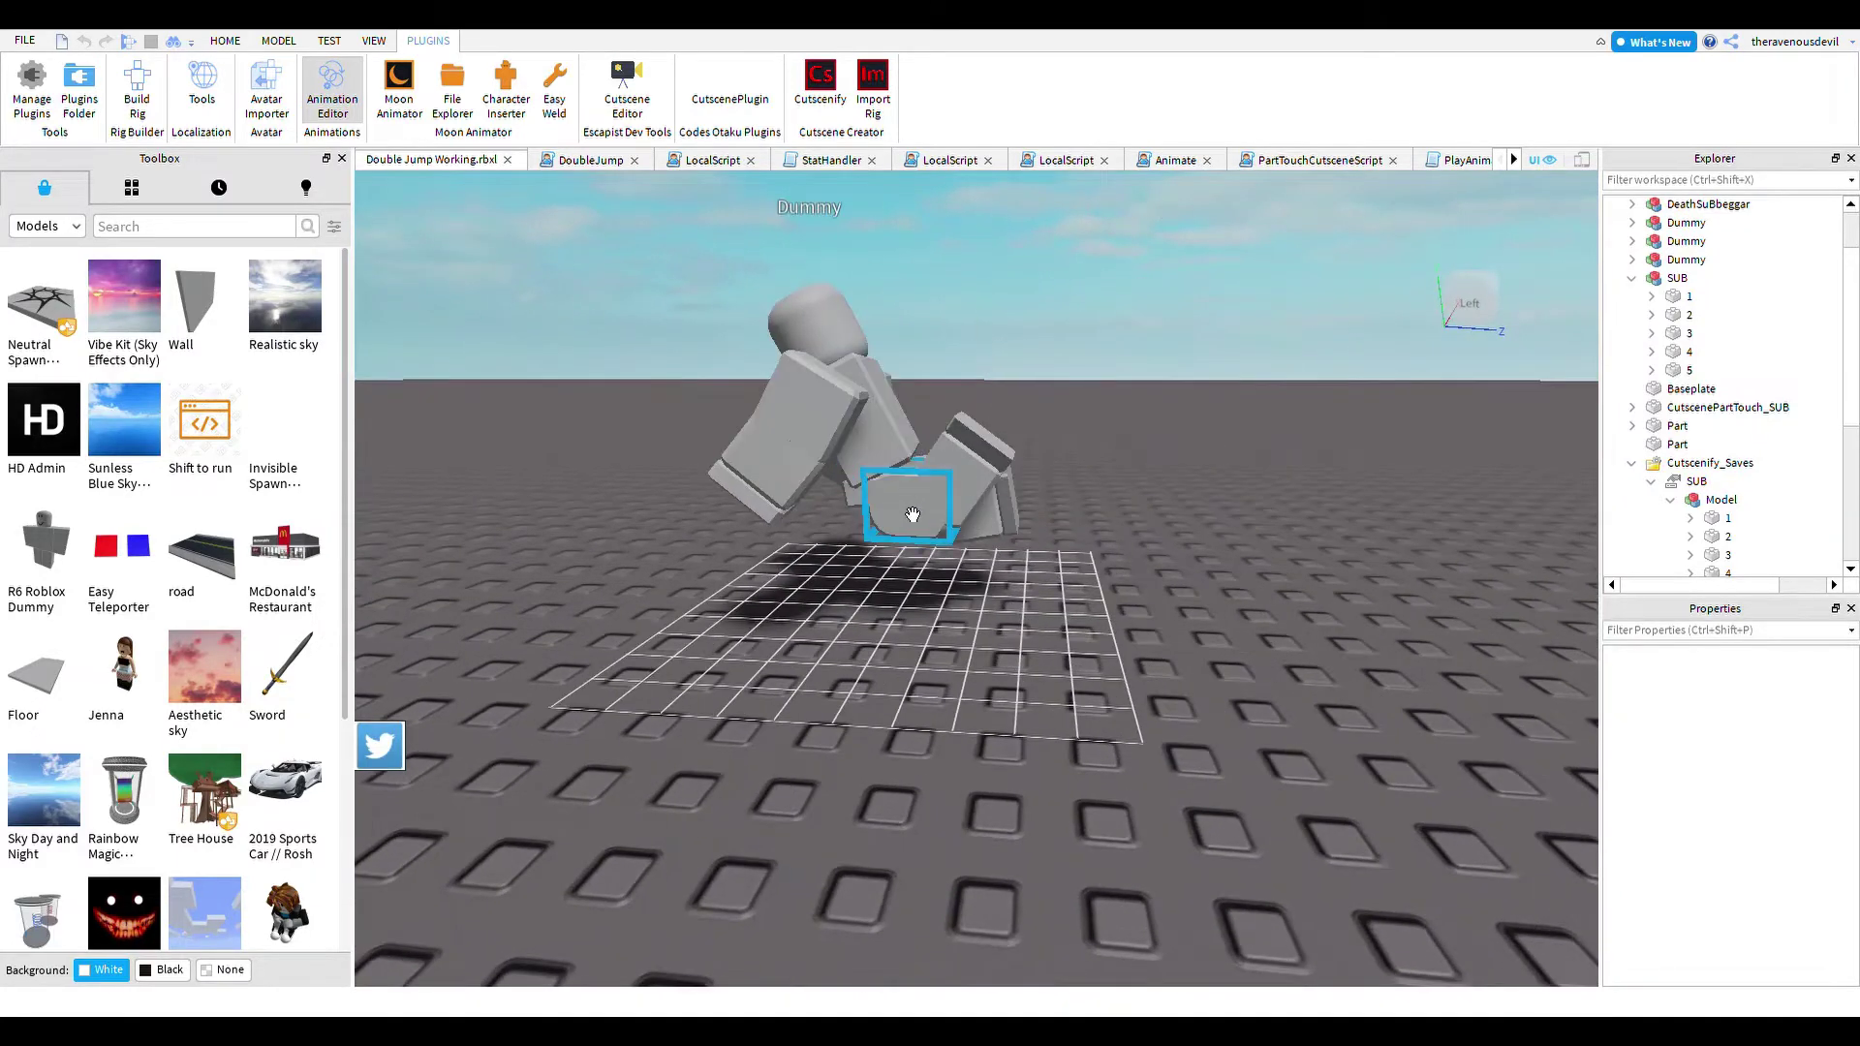
left_click(886, 520)
left_click_drag(1016, 436, 938, 367)
left_click(1143, 379)
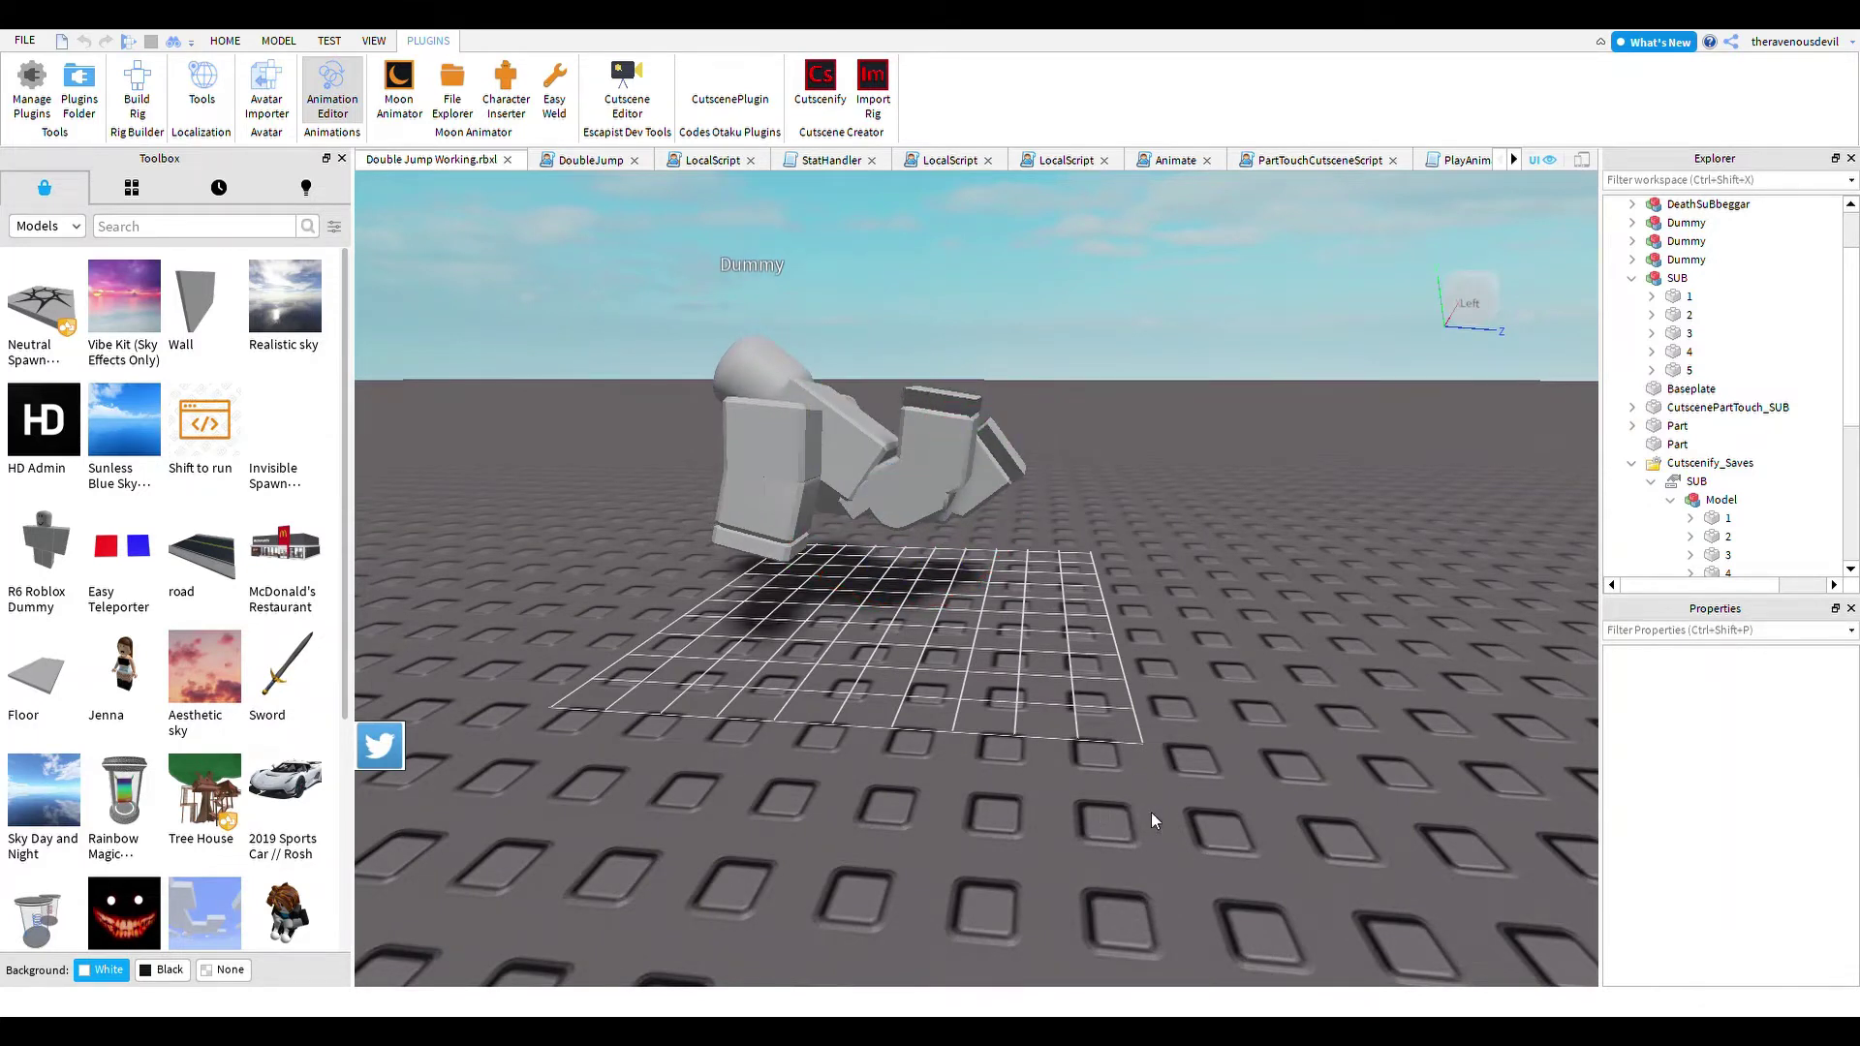
- Pose the next flip stage by rotating the lower torso further forward until the head points down
left_click(886, 521)
left_click_drag(970, 385, 1084, 418)
left_click(1084, 418)
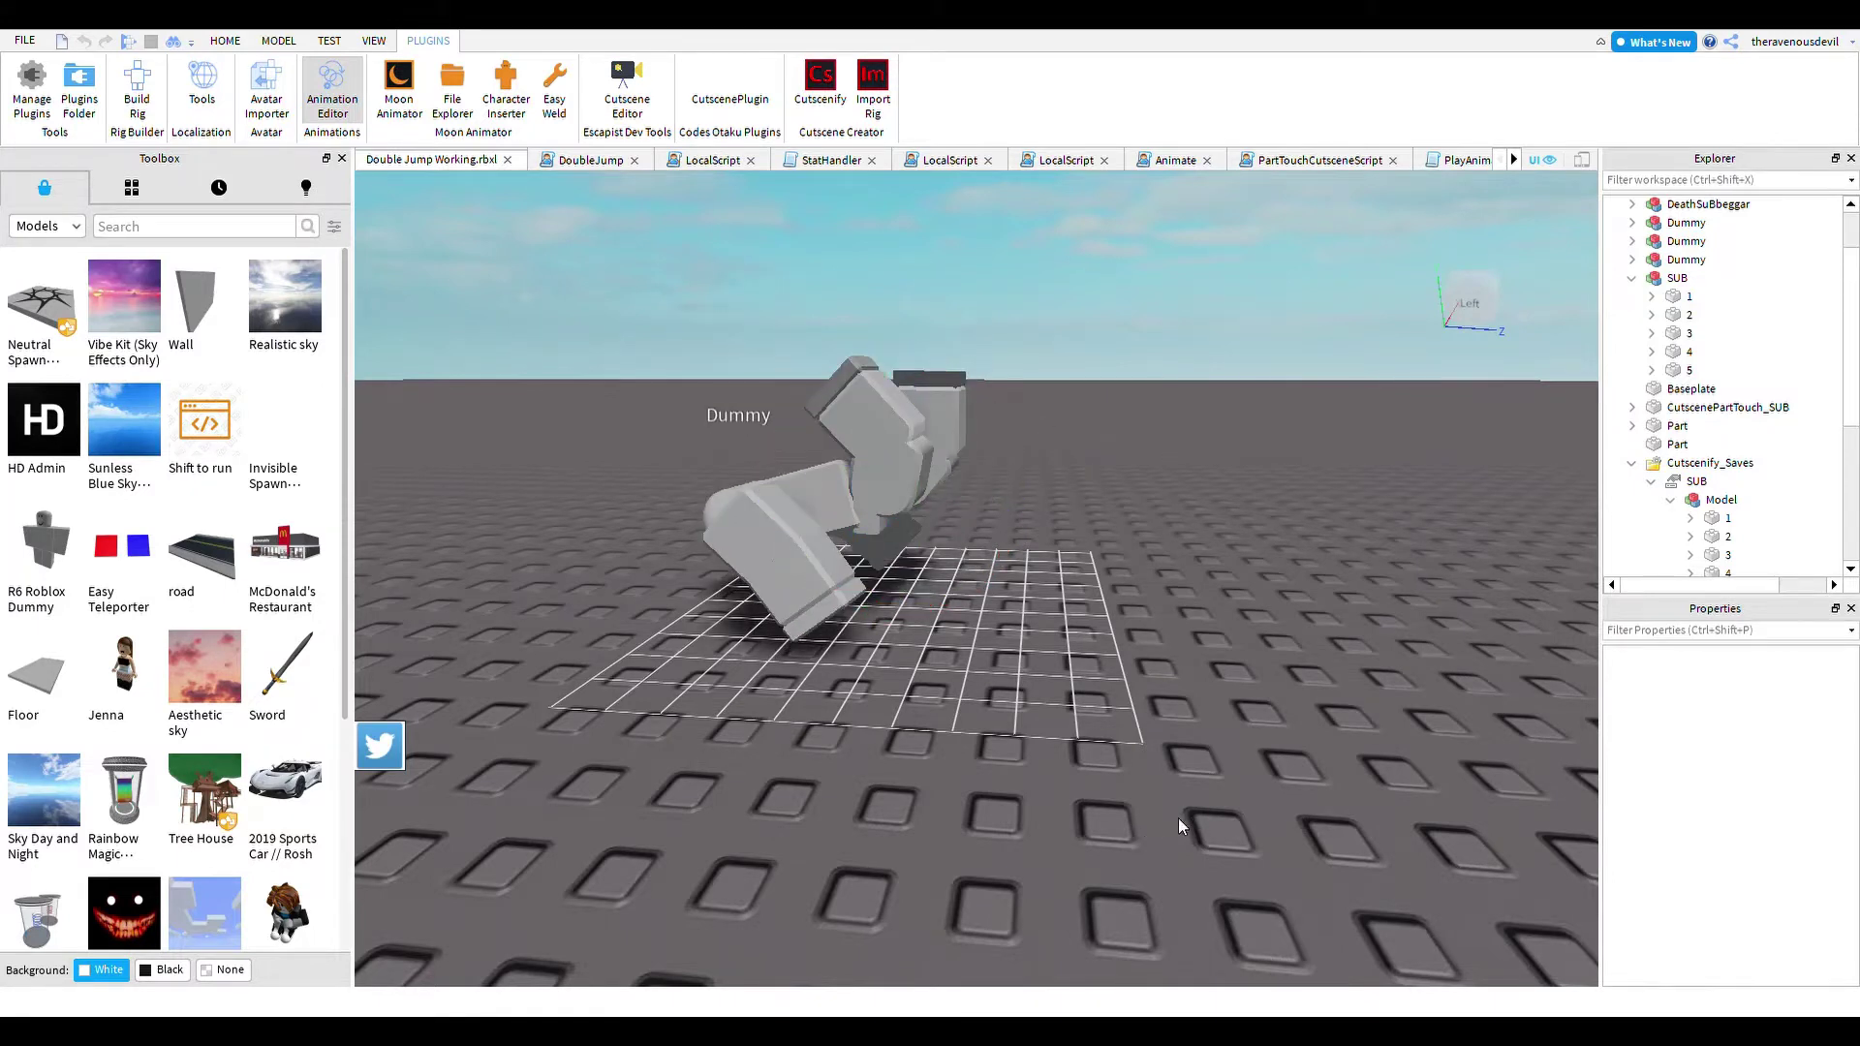
- Rotate the lower torso on from the head-down pose so the head swings under the legs
left_click(877, 499)
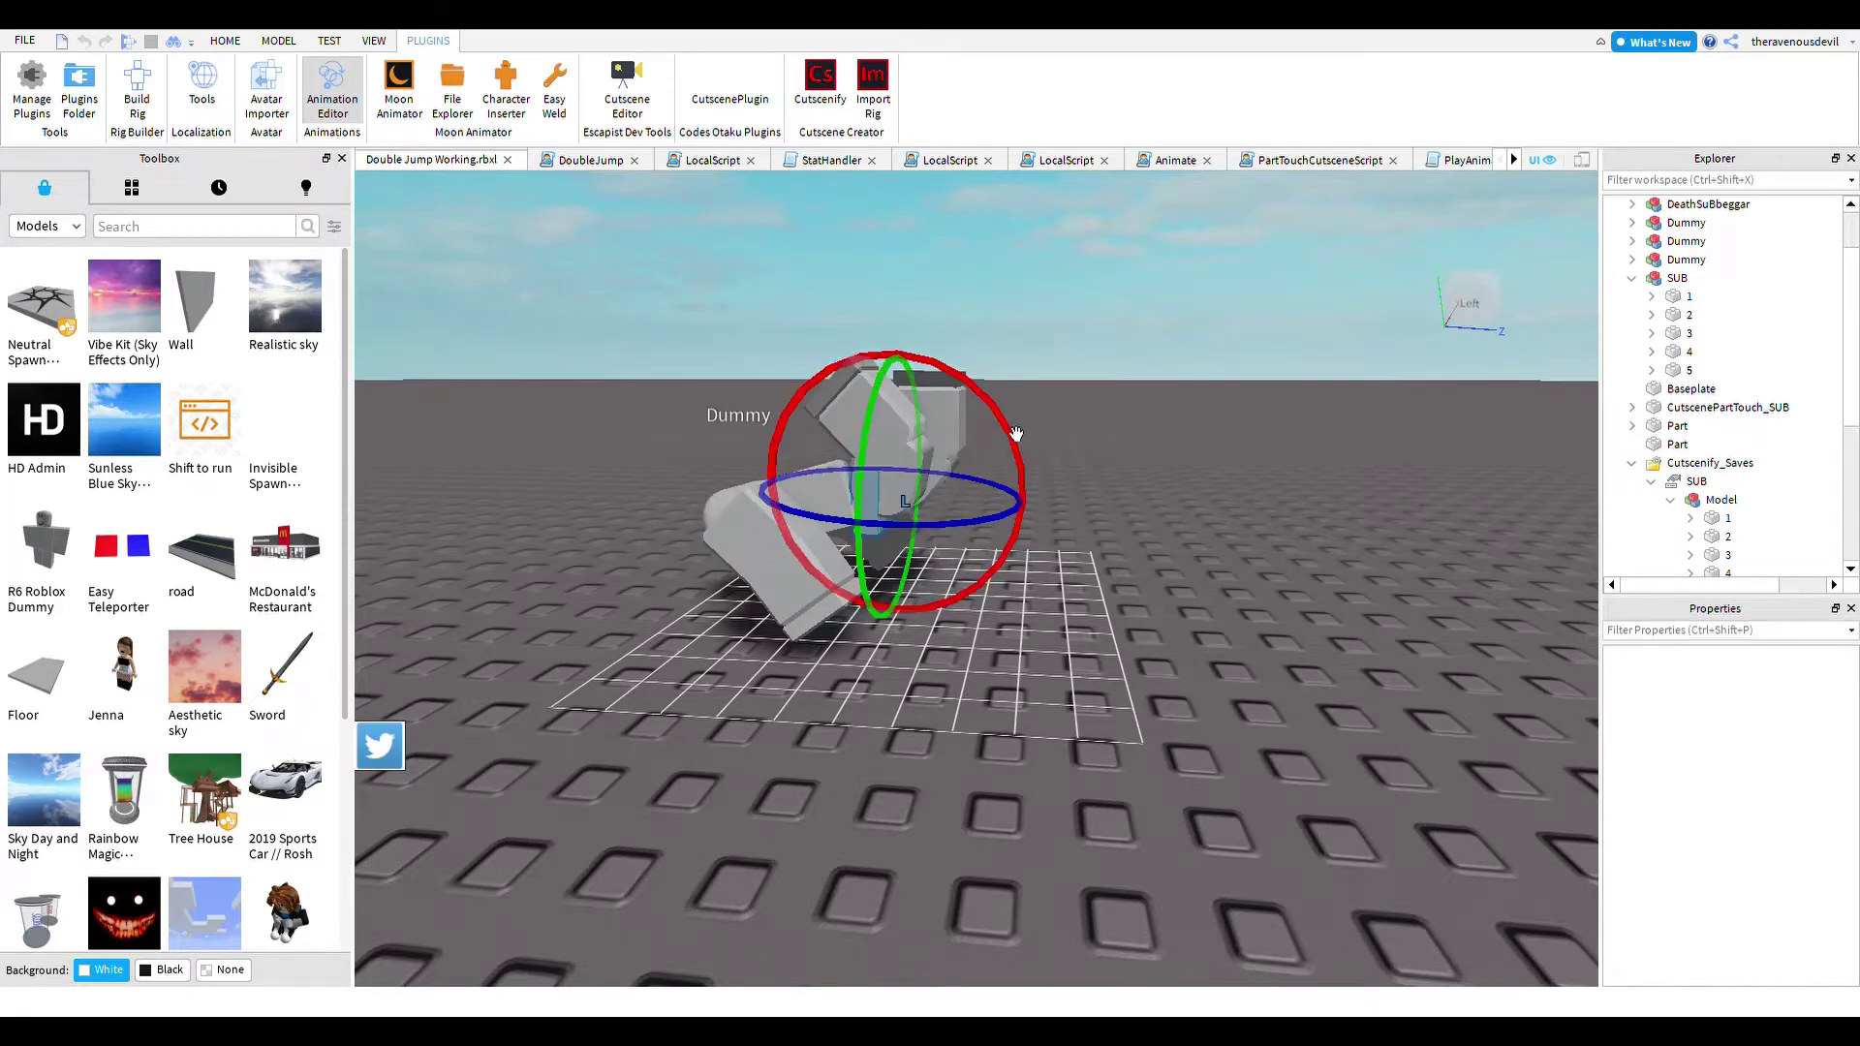
mouse_move(1015, 433)
left_mouse_down()
mouse_move(1012, 485)
mouse_move(998, 402)
left_mouse_up()
left_click(998, 402)
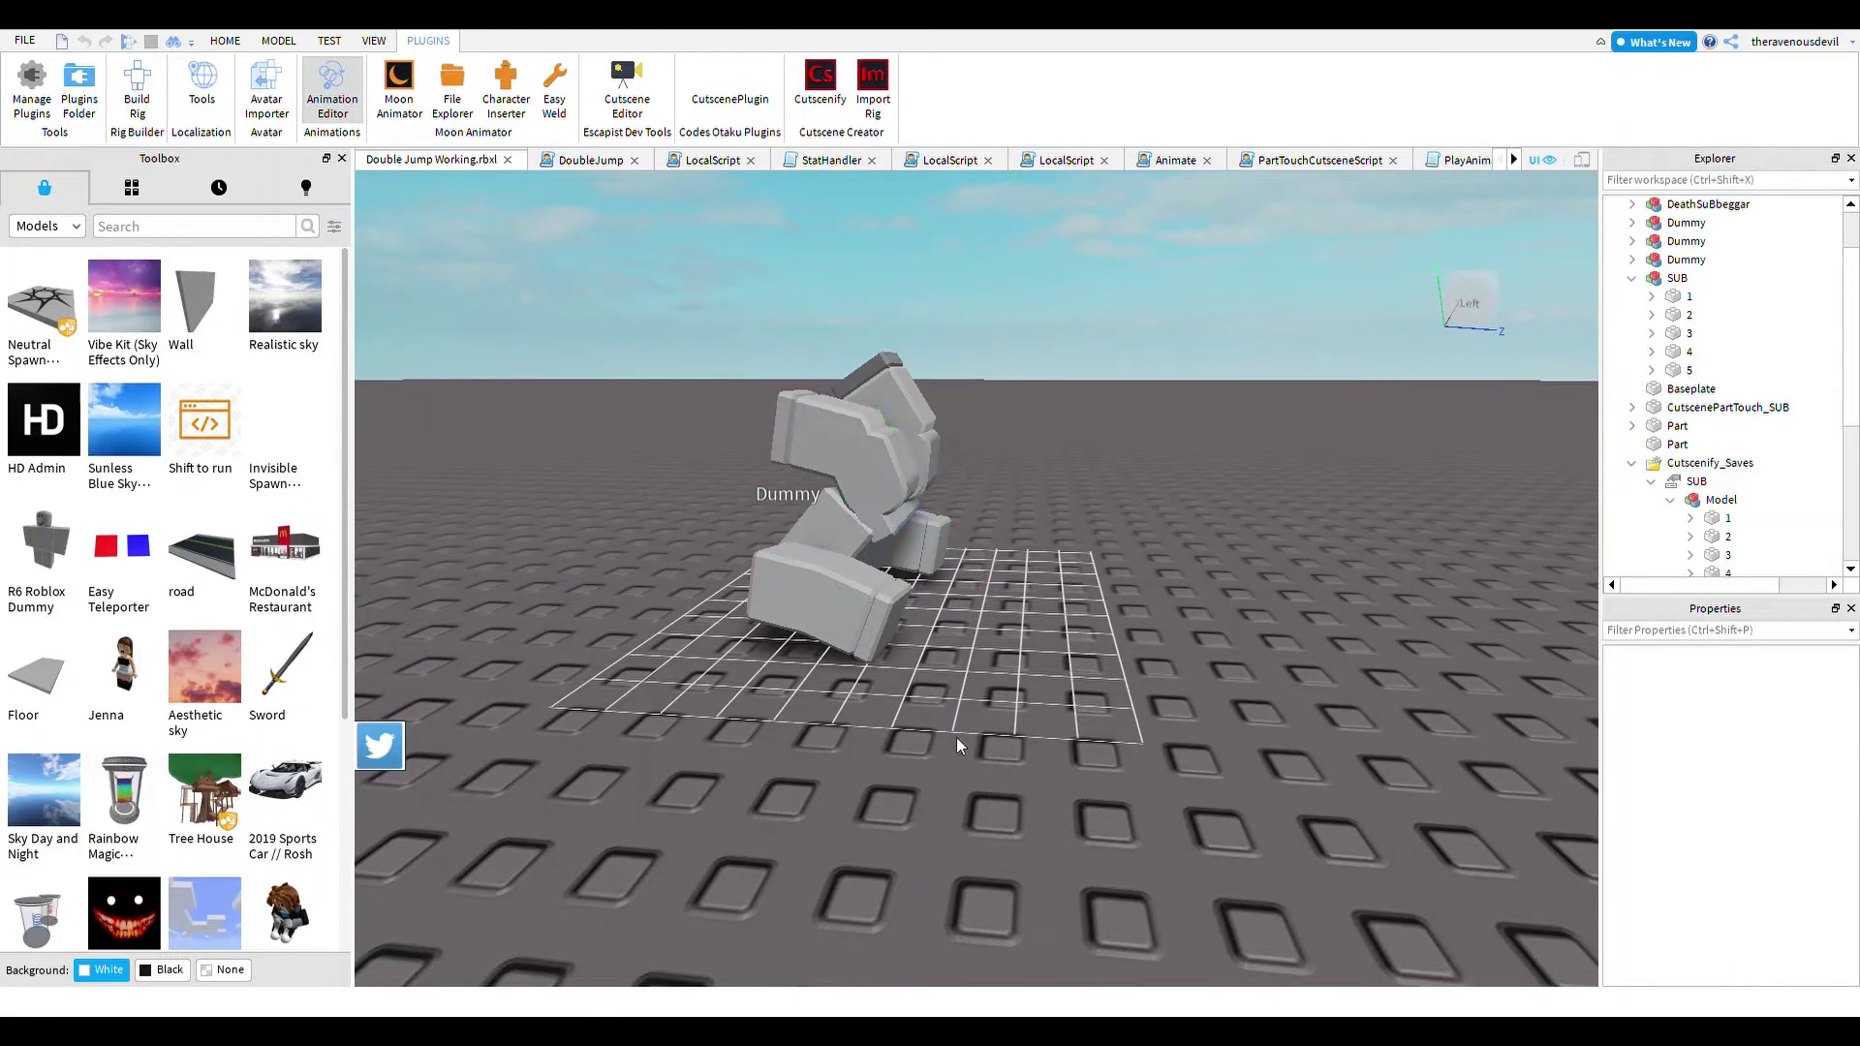
left_click(1096, 814)
left_click(1132, 812)
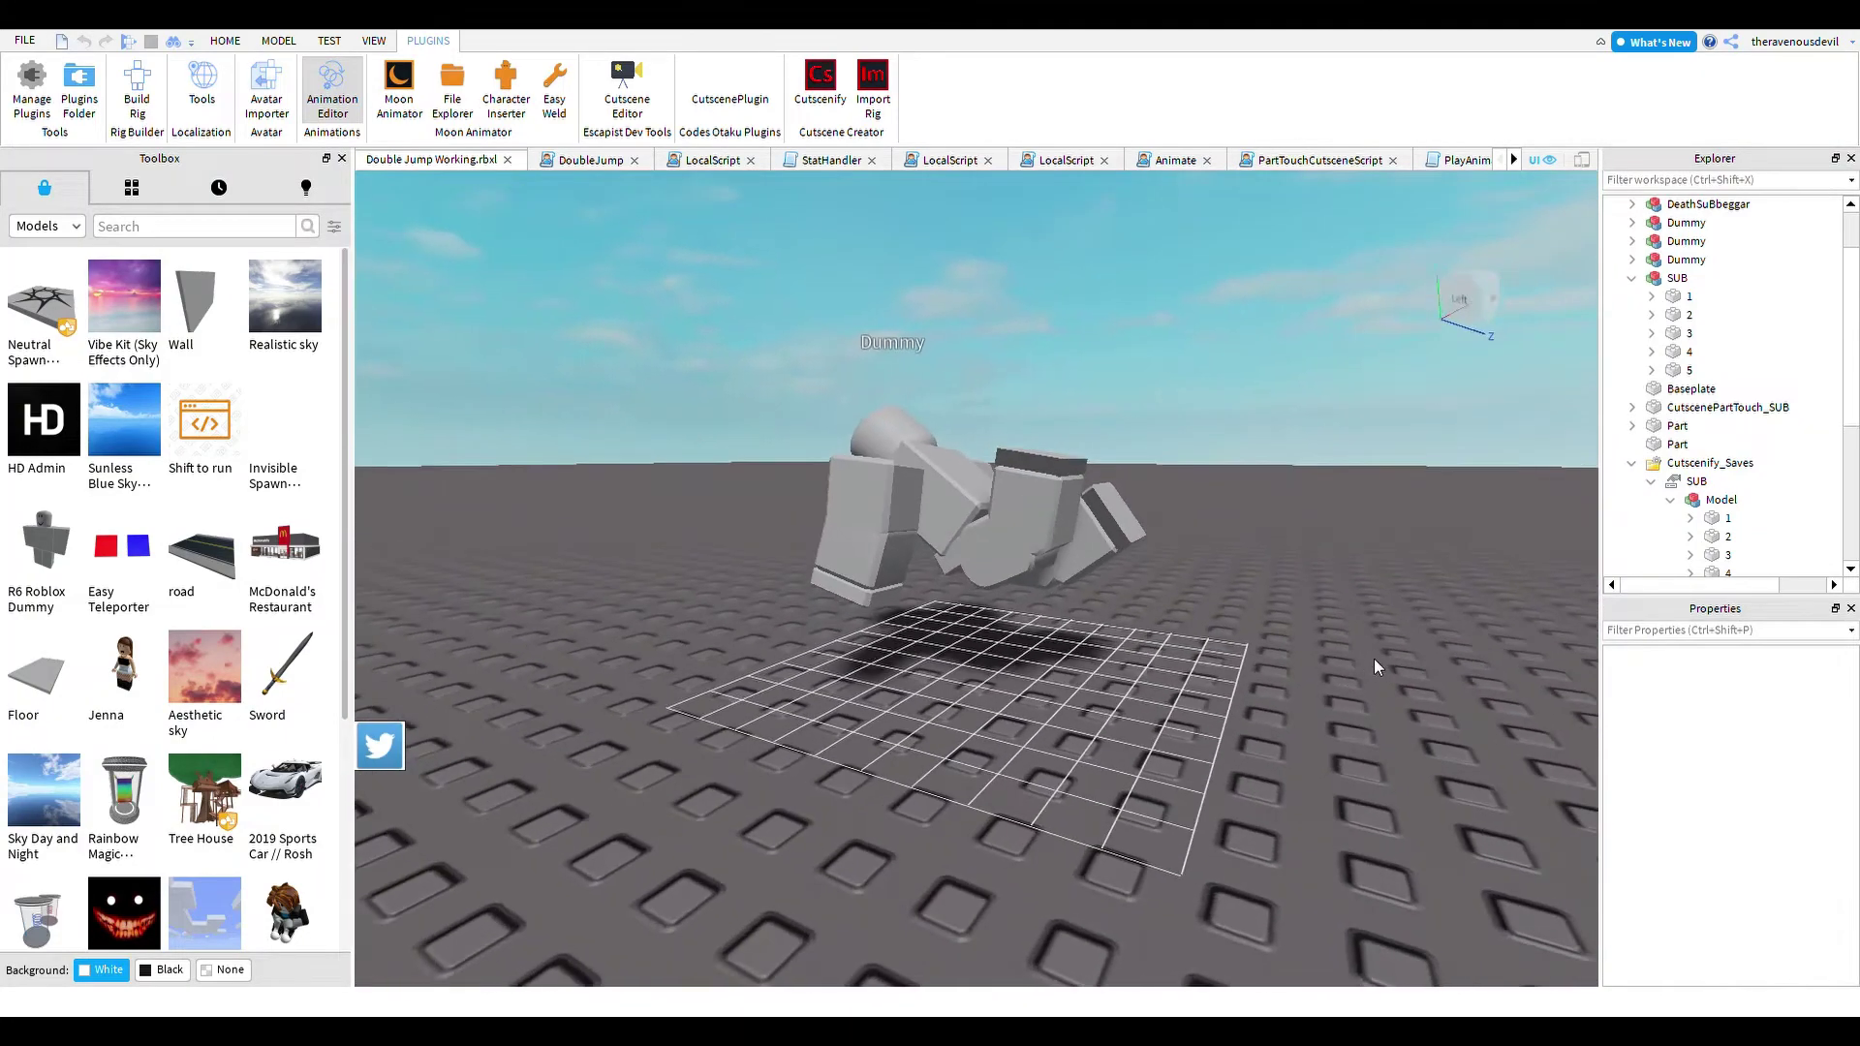
- Rotate the lower torso past the upside-down pose so the head swings over to the dummy's other side
key("w")
right_click_drag(1374, 659, 1373, 659)
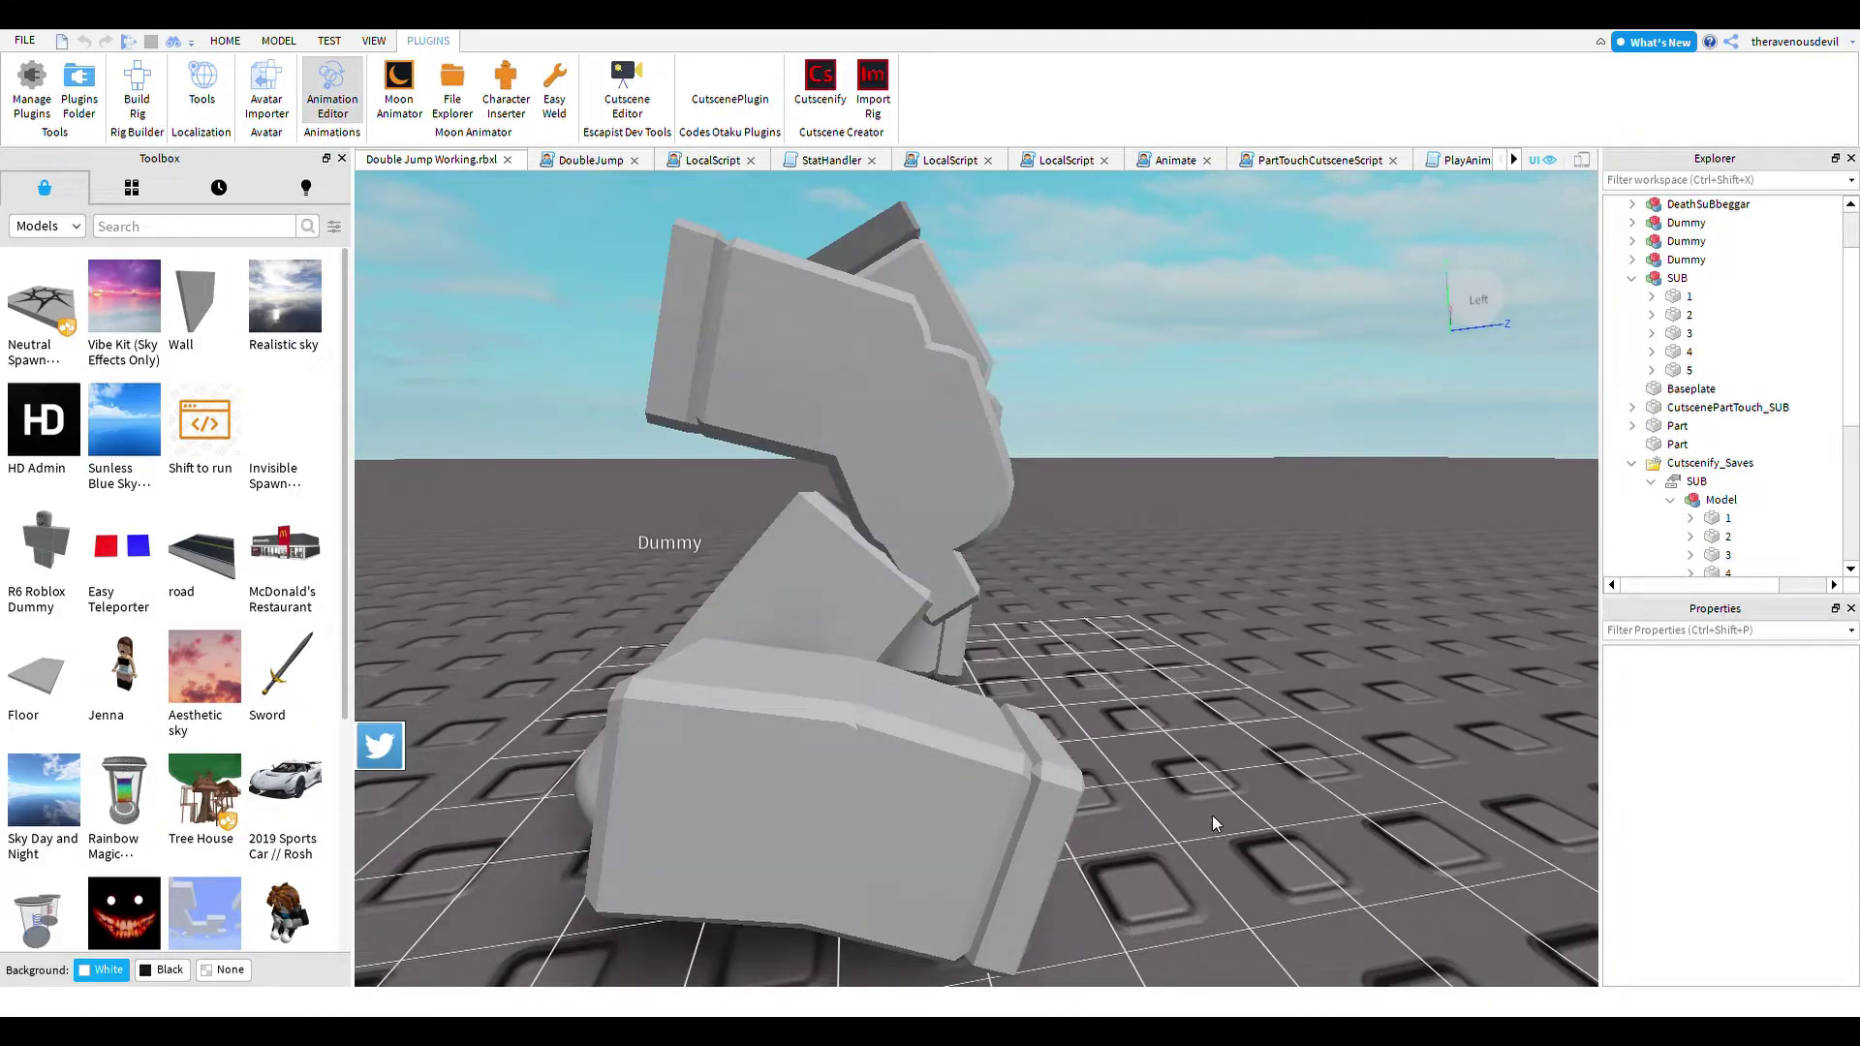
scroll(1166, 677, "down", 6)
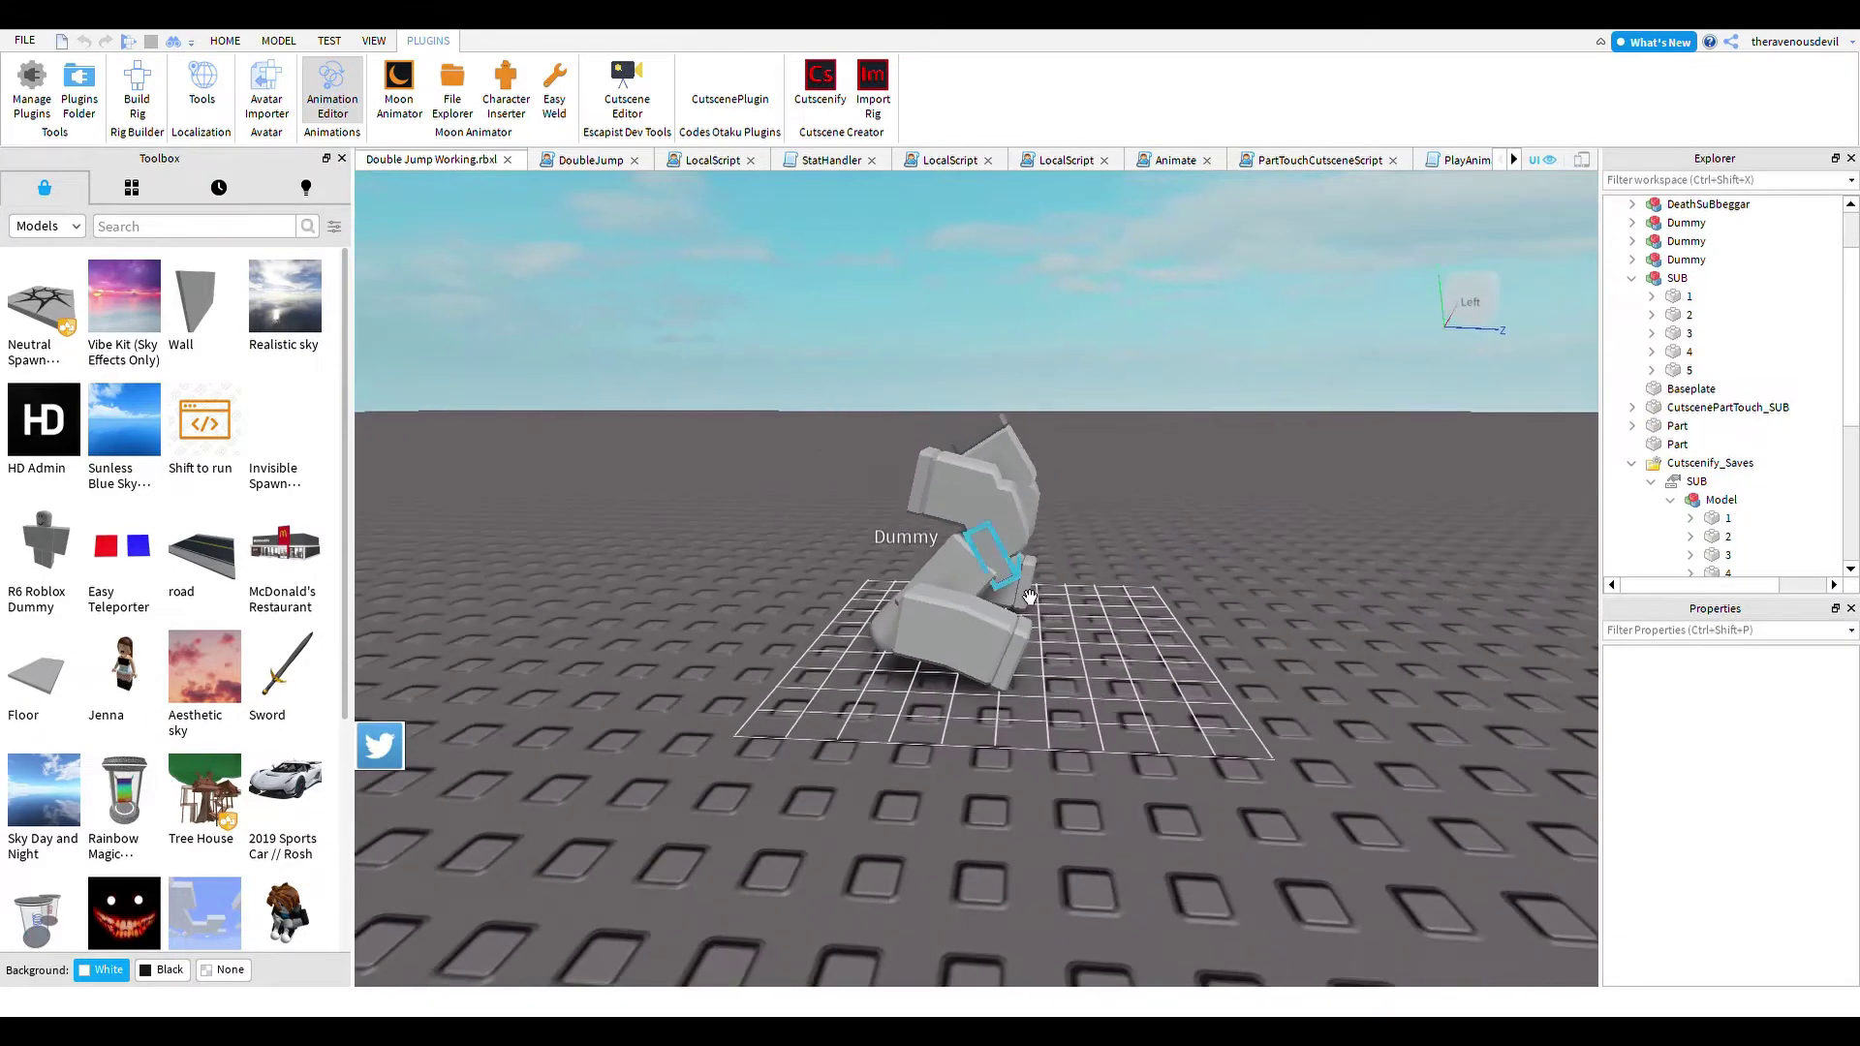
left_click(1030, 596)
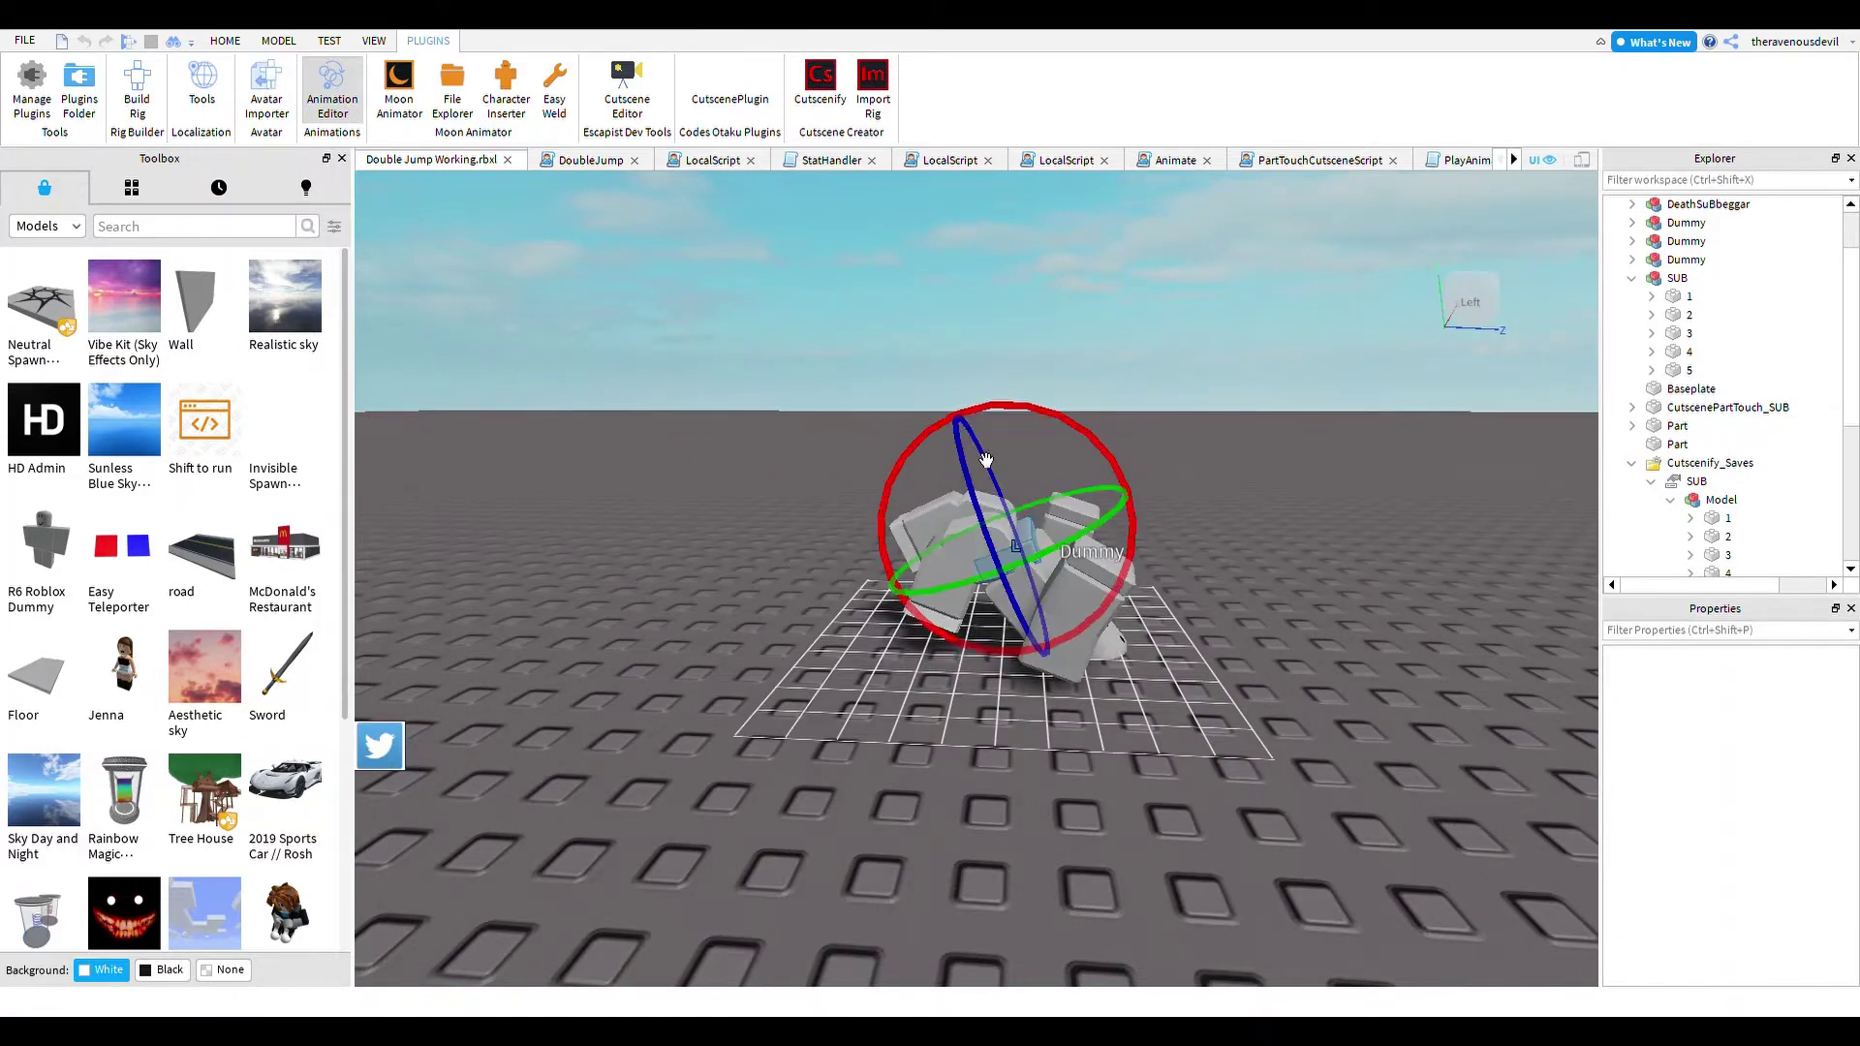
left_click(1203, 829)
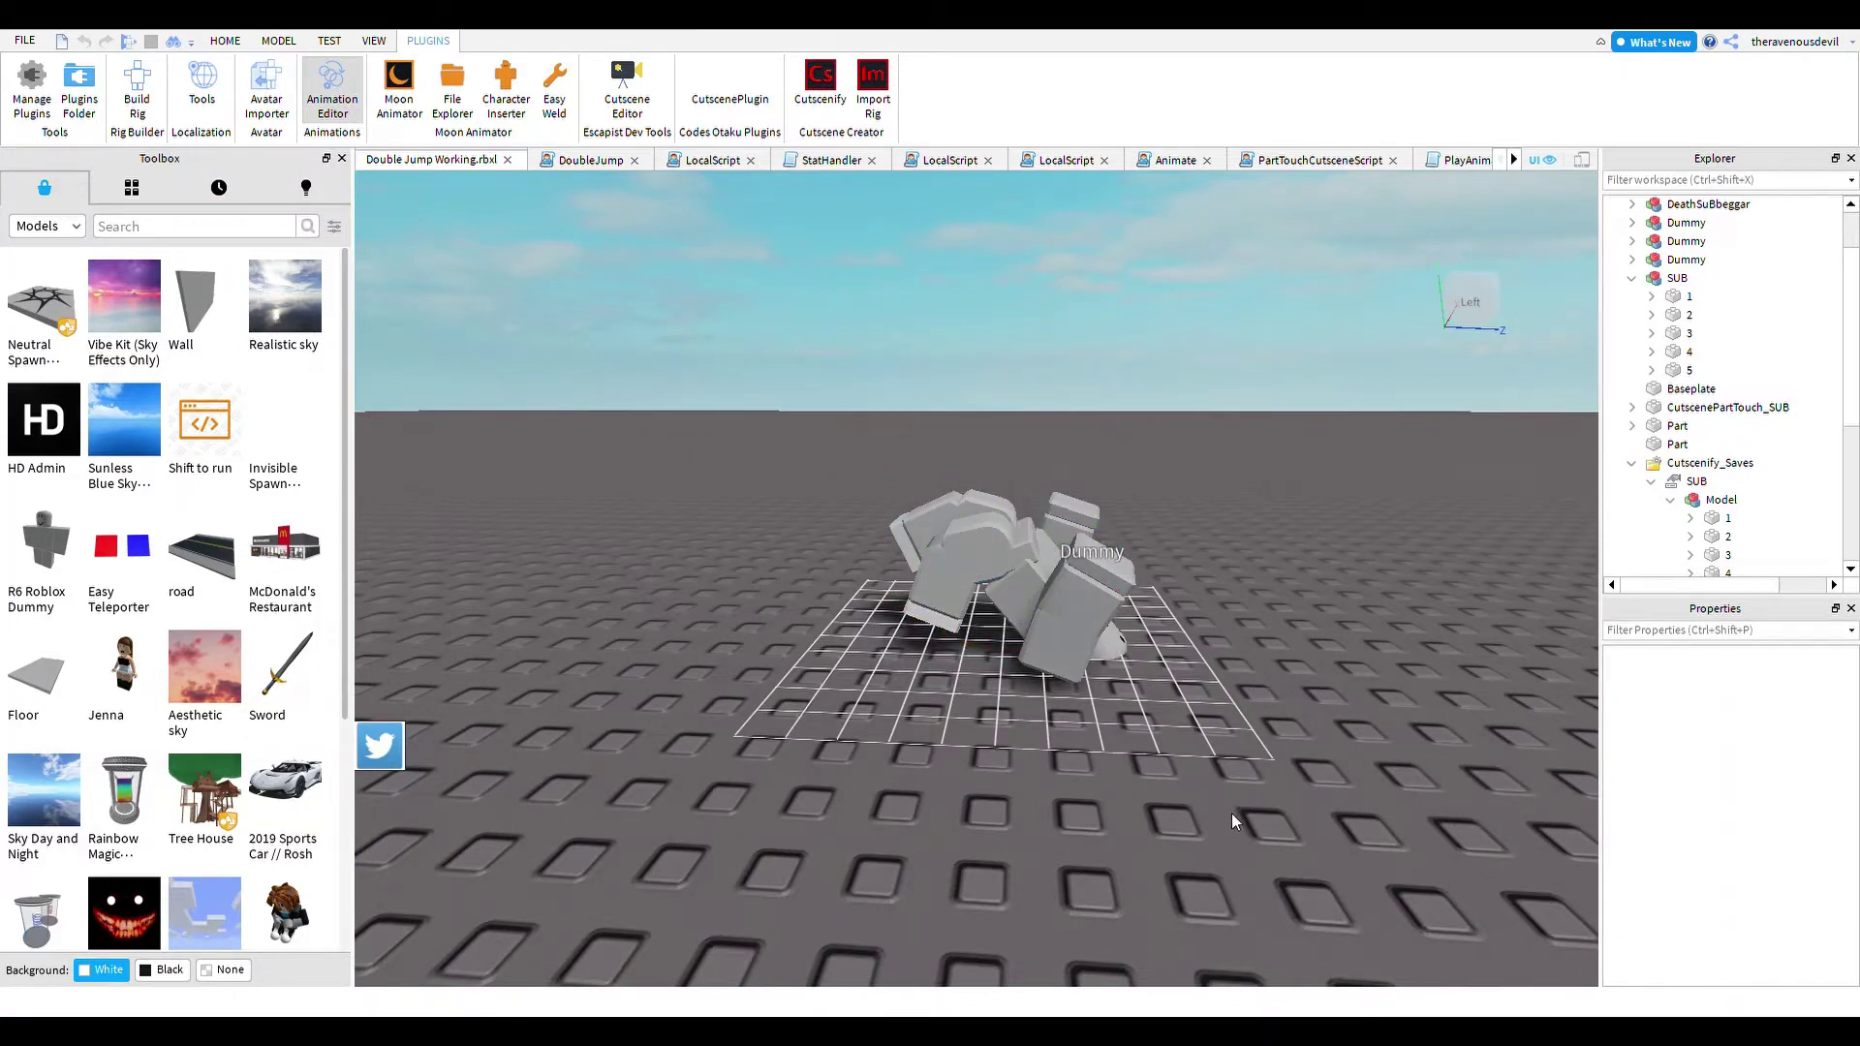
- Try rotating the lower torso further to raise the head, and undo the rotation
left_click(1072, 542)
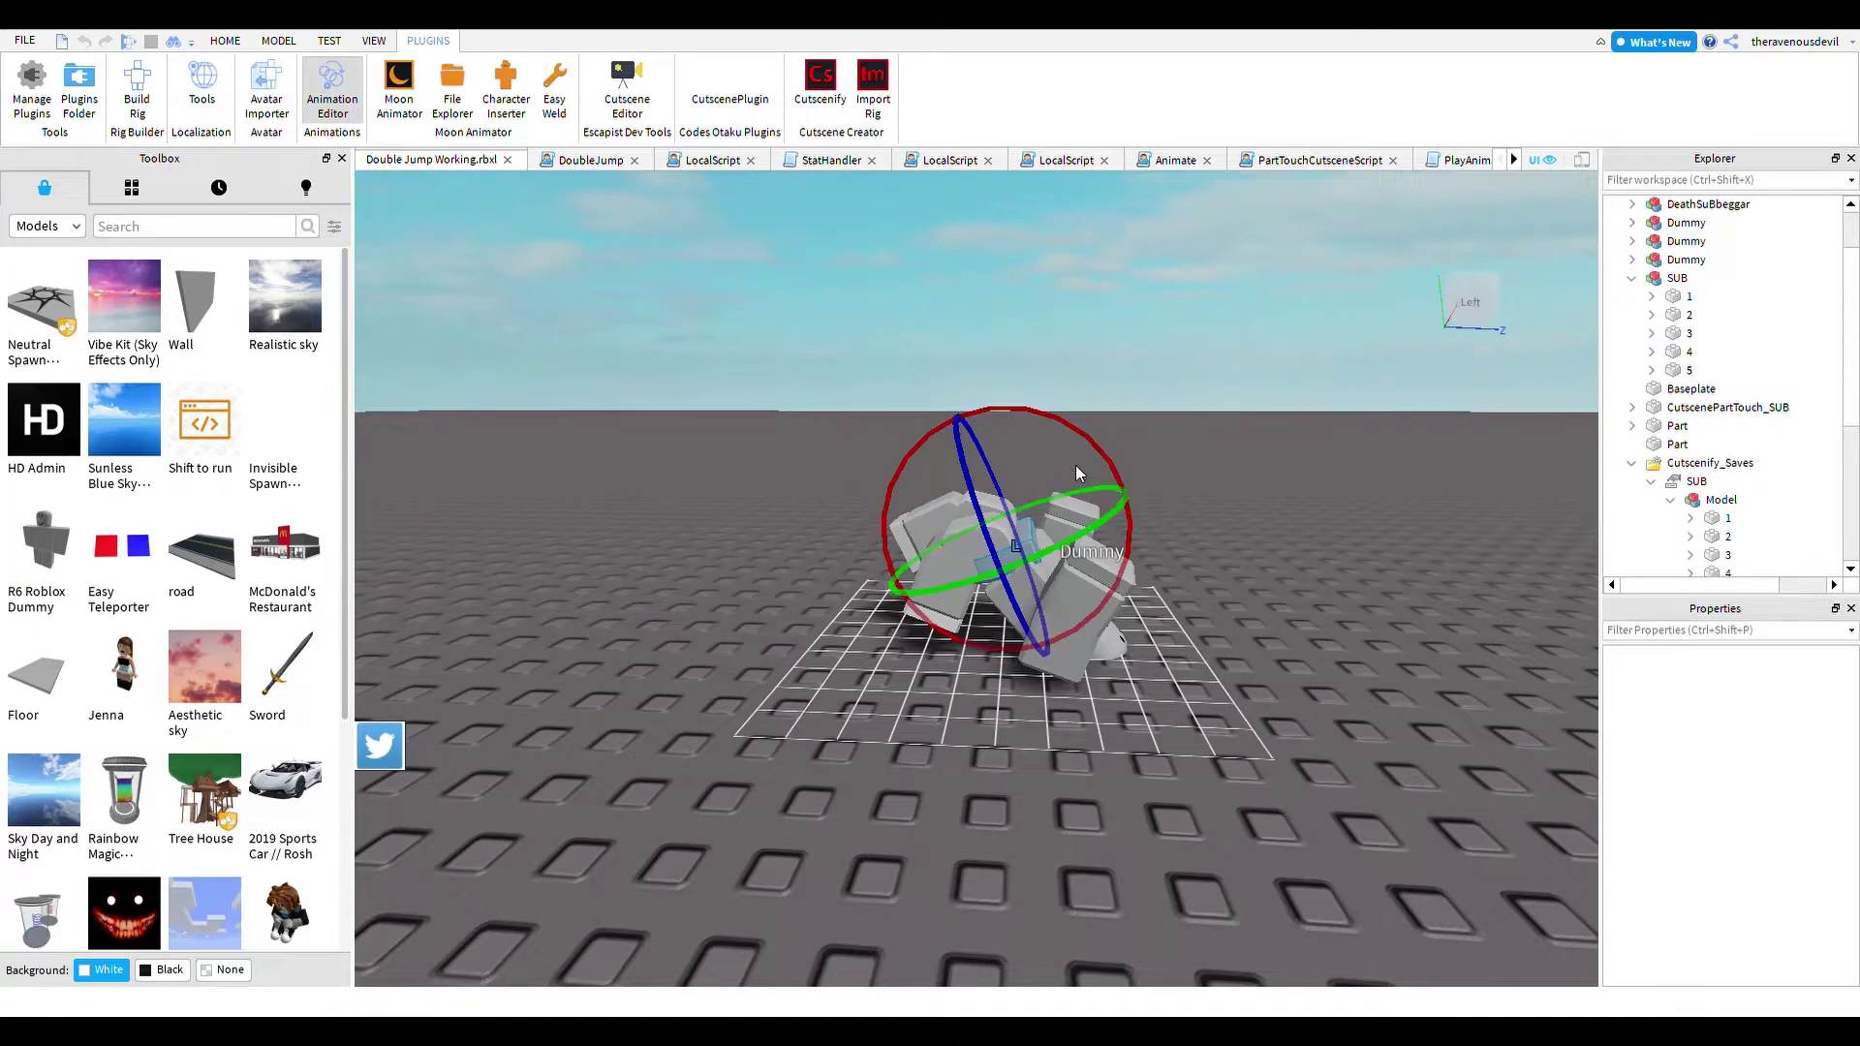
left_click_drag(1097, 448, 1010, 427)
left_click(1134, 404)
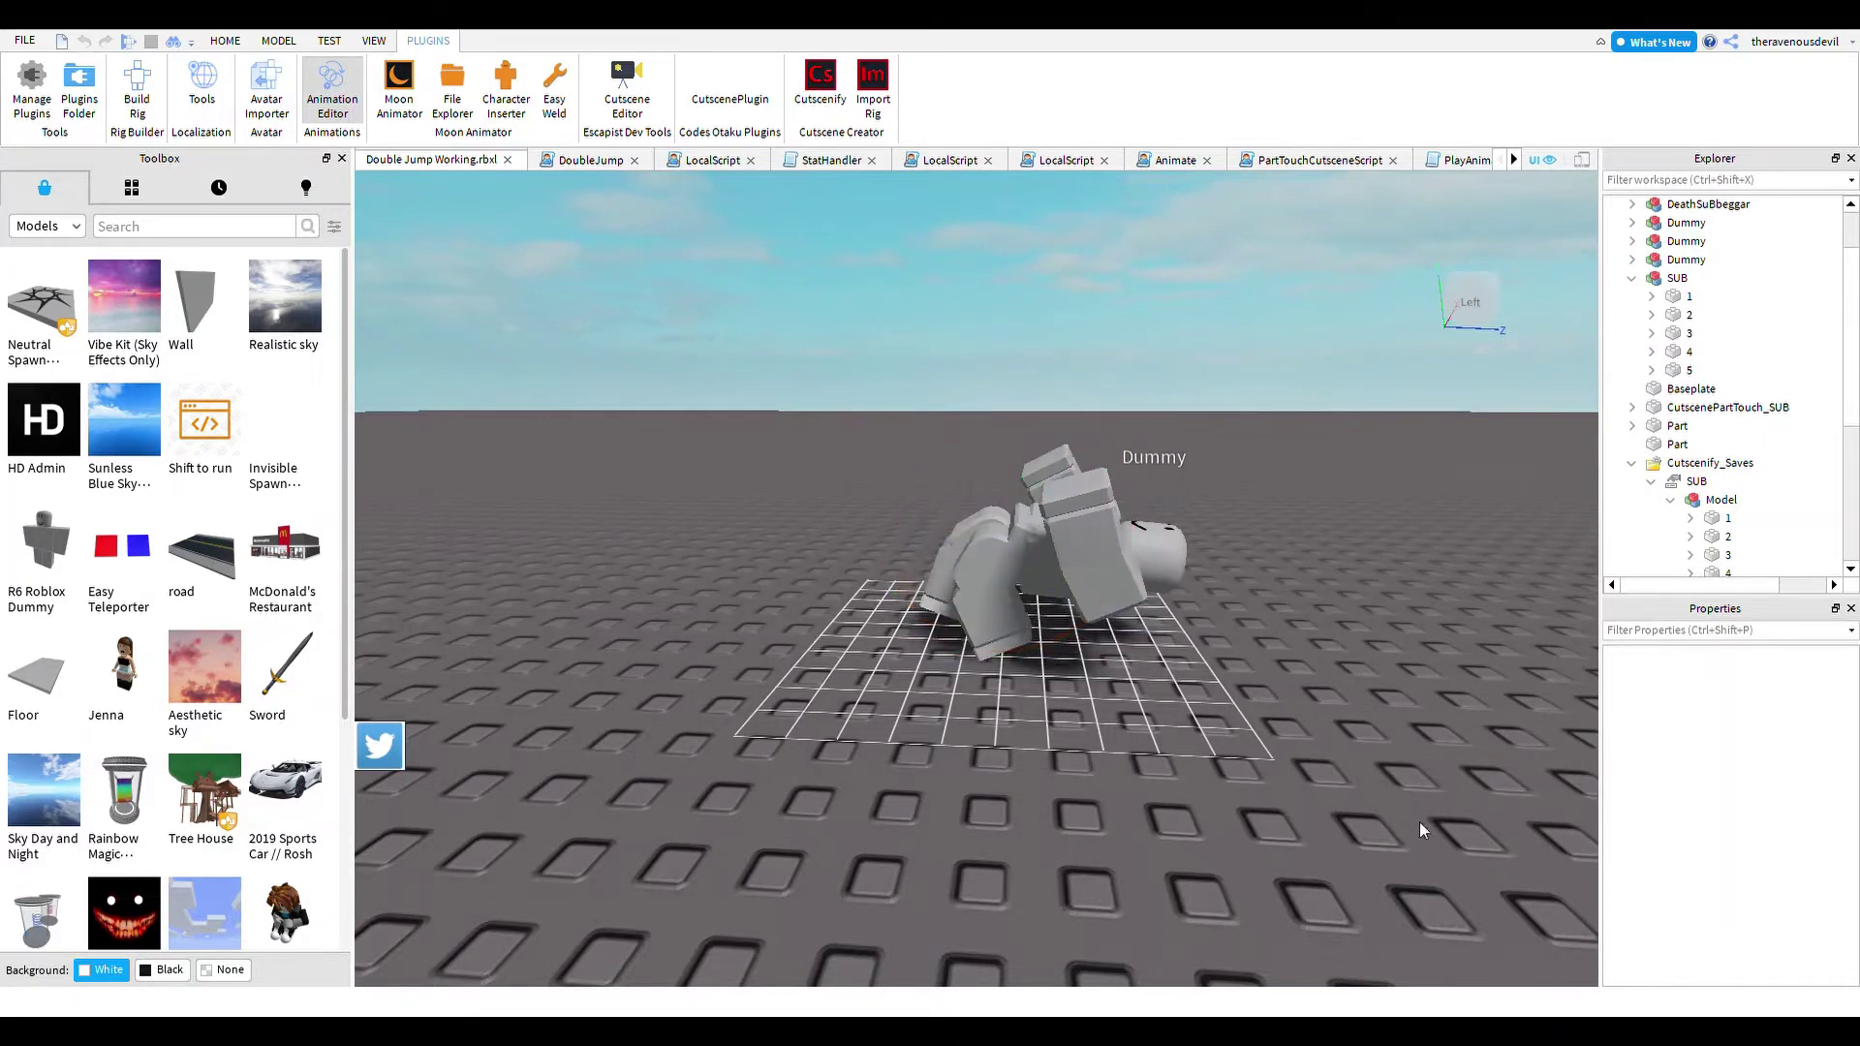
key("ctrl+z")
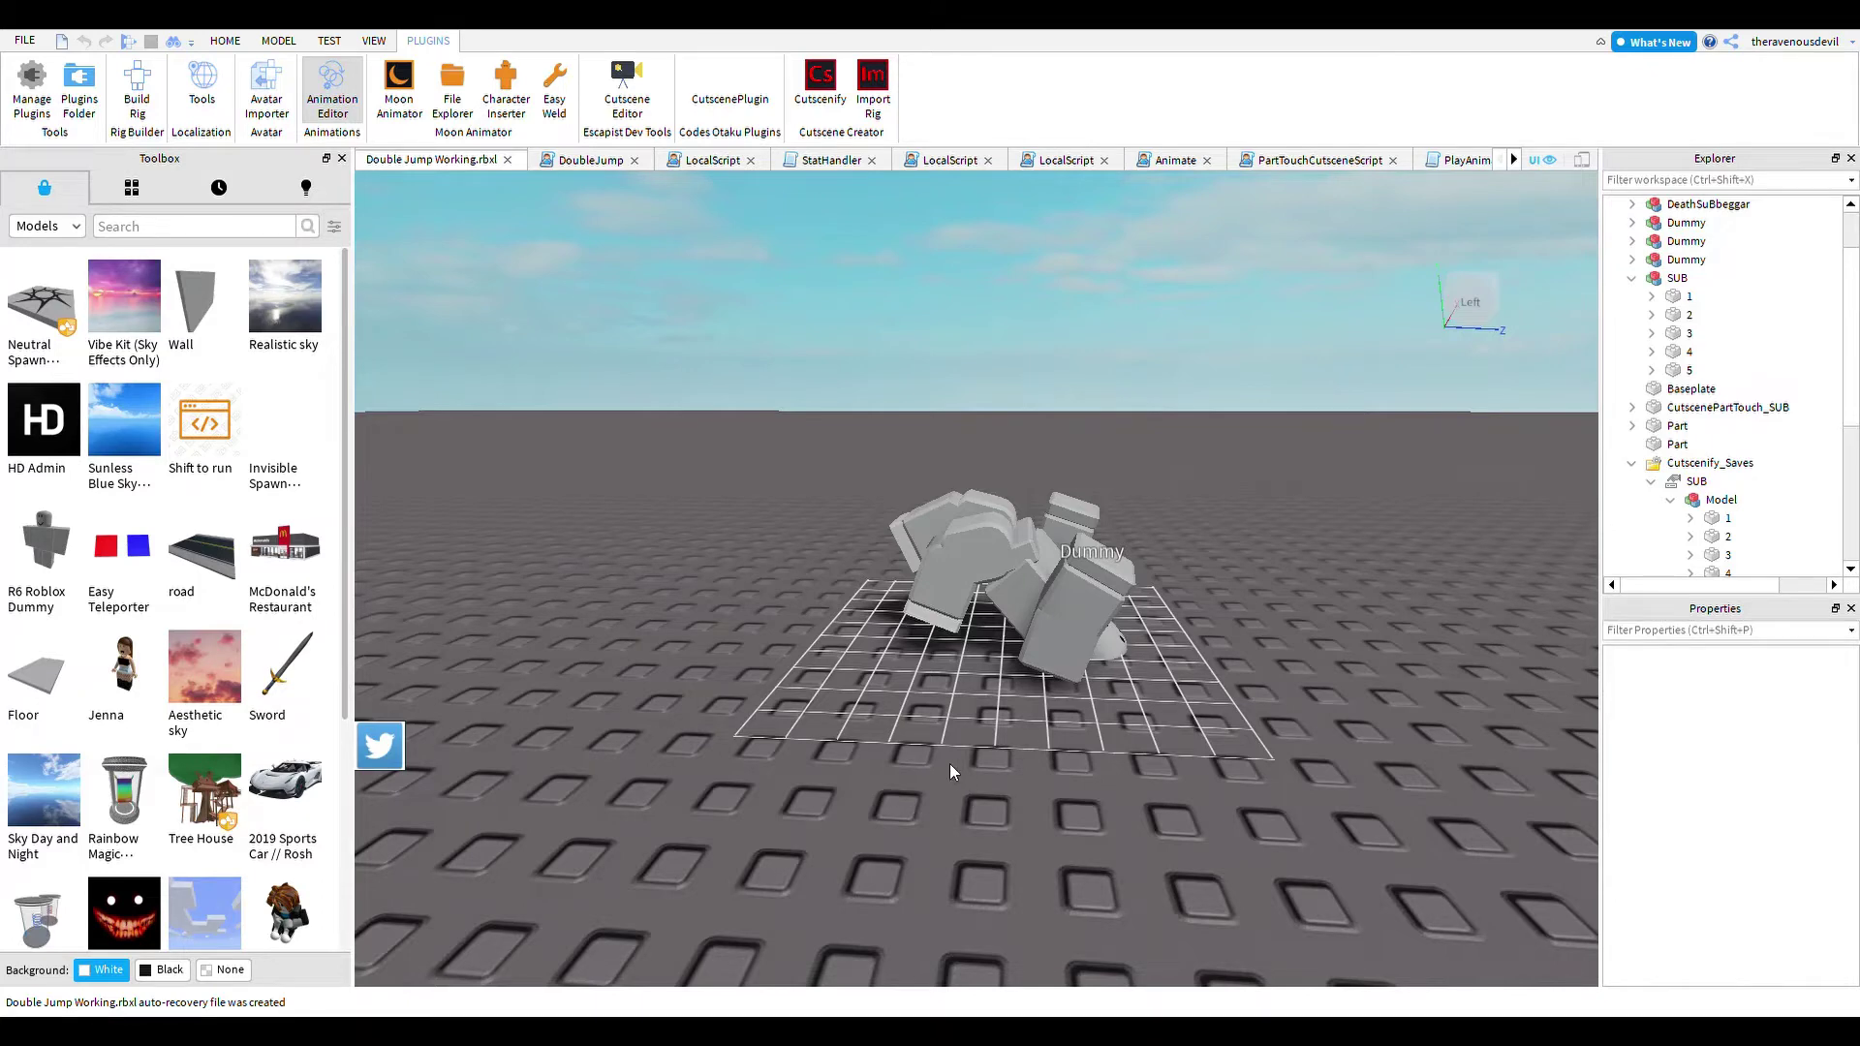
- Try two more lower torso rotations from a higher view, and undo back to the upside-down pose
right_click_drag(1193, 634, 1193, 636)
scroll(1194, 636, "down", 2)
left_click(931, 583)
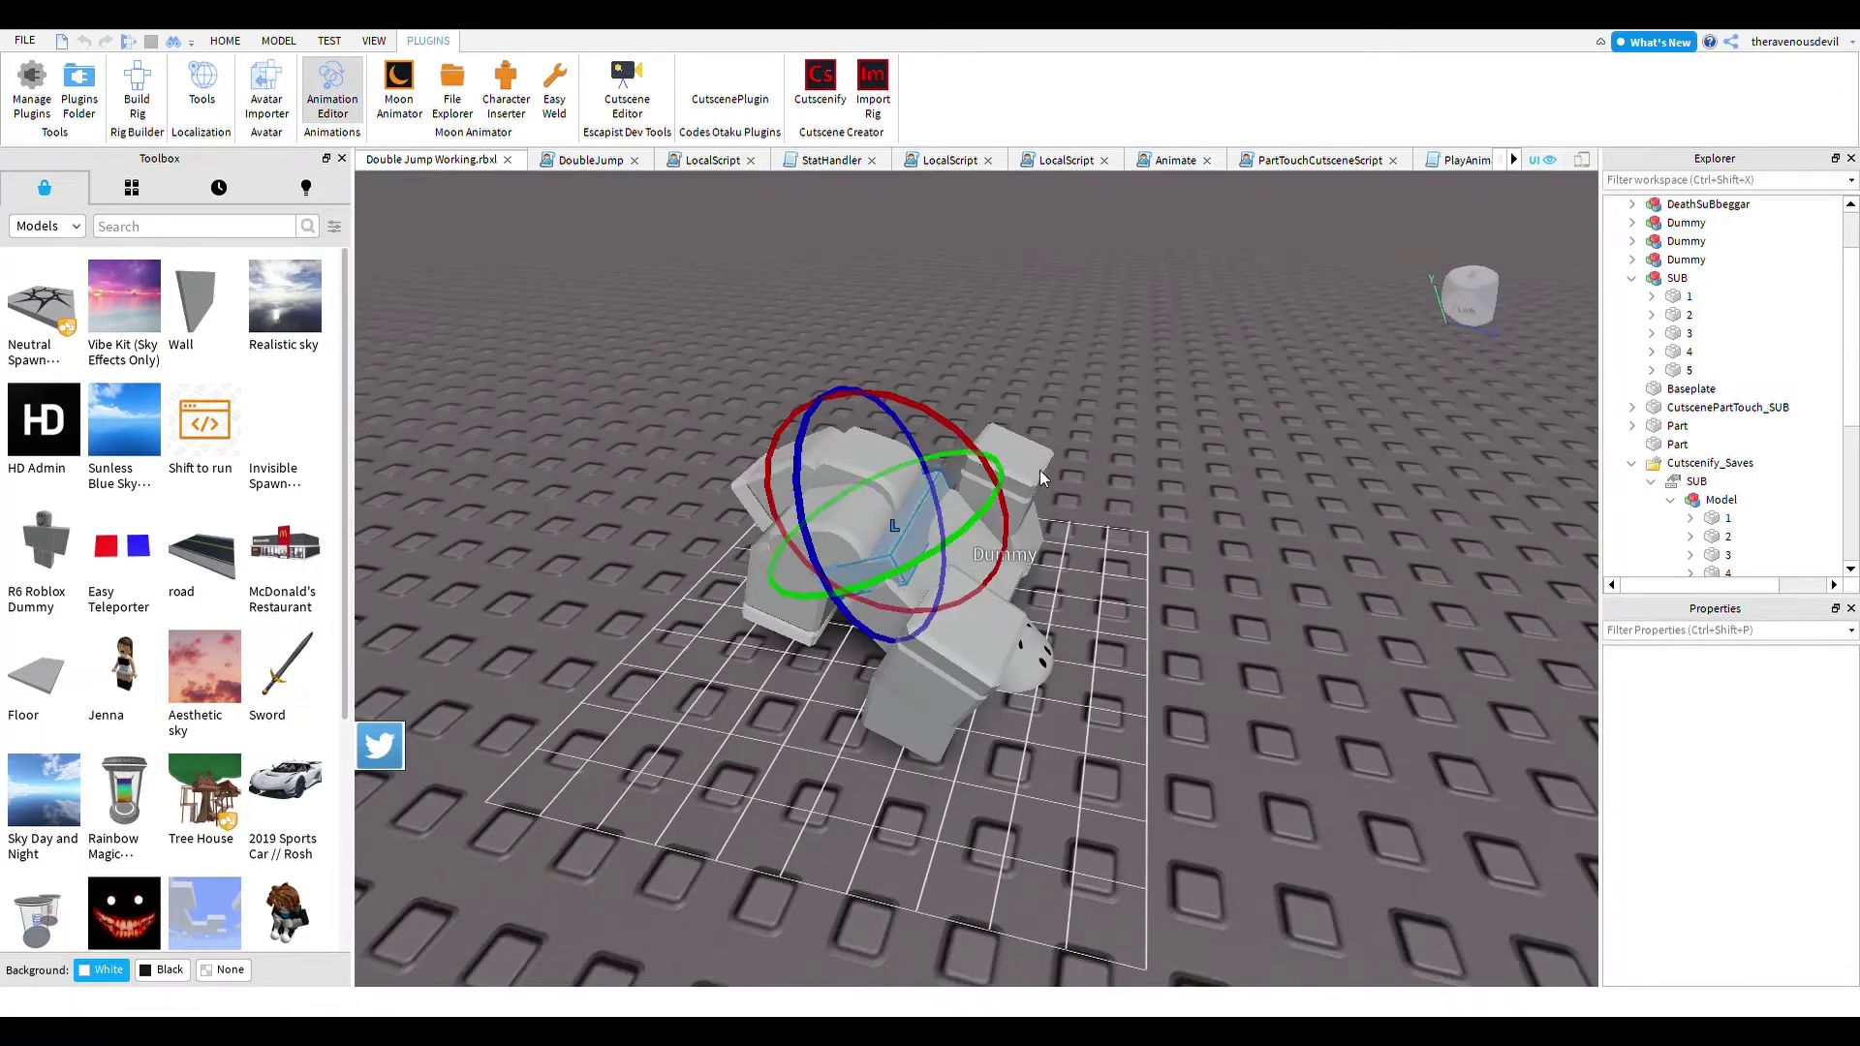
left_click_drag(971, 442, 864, 390)
left_click(1160, 399)
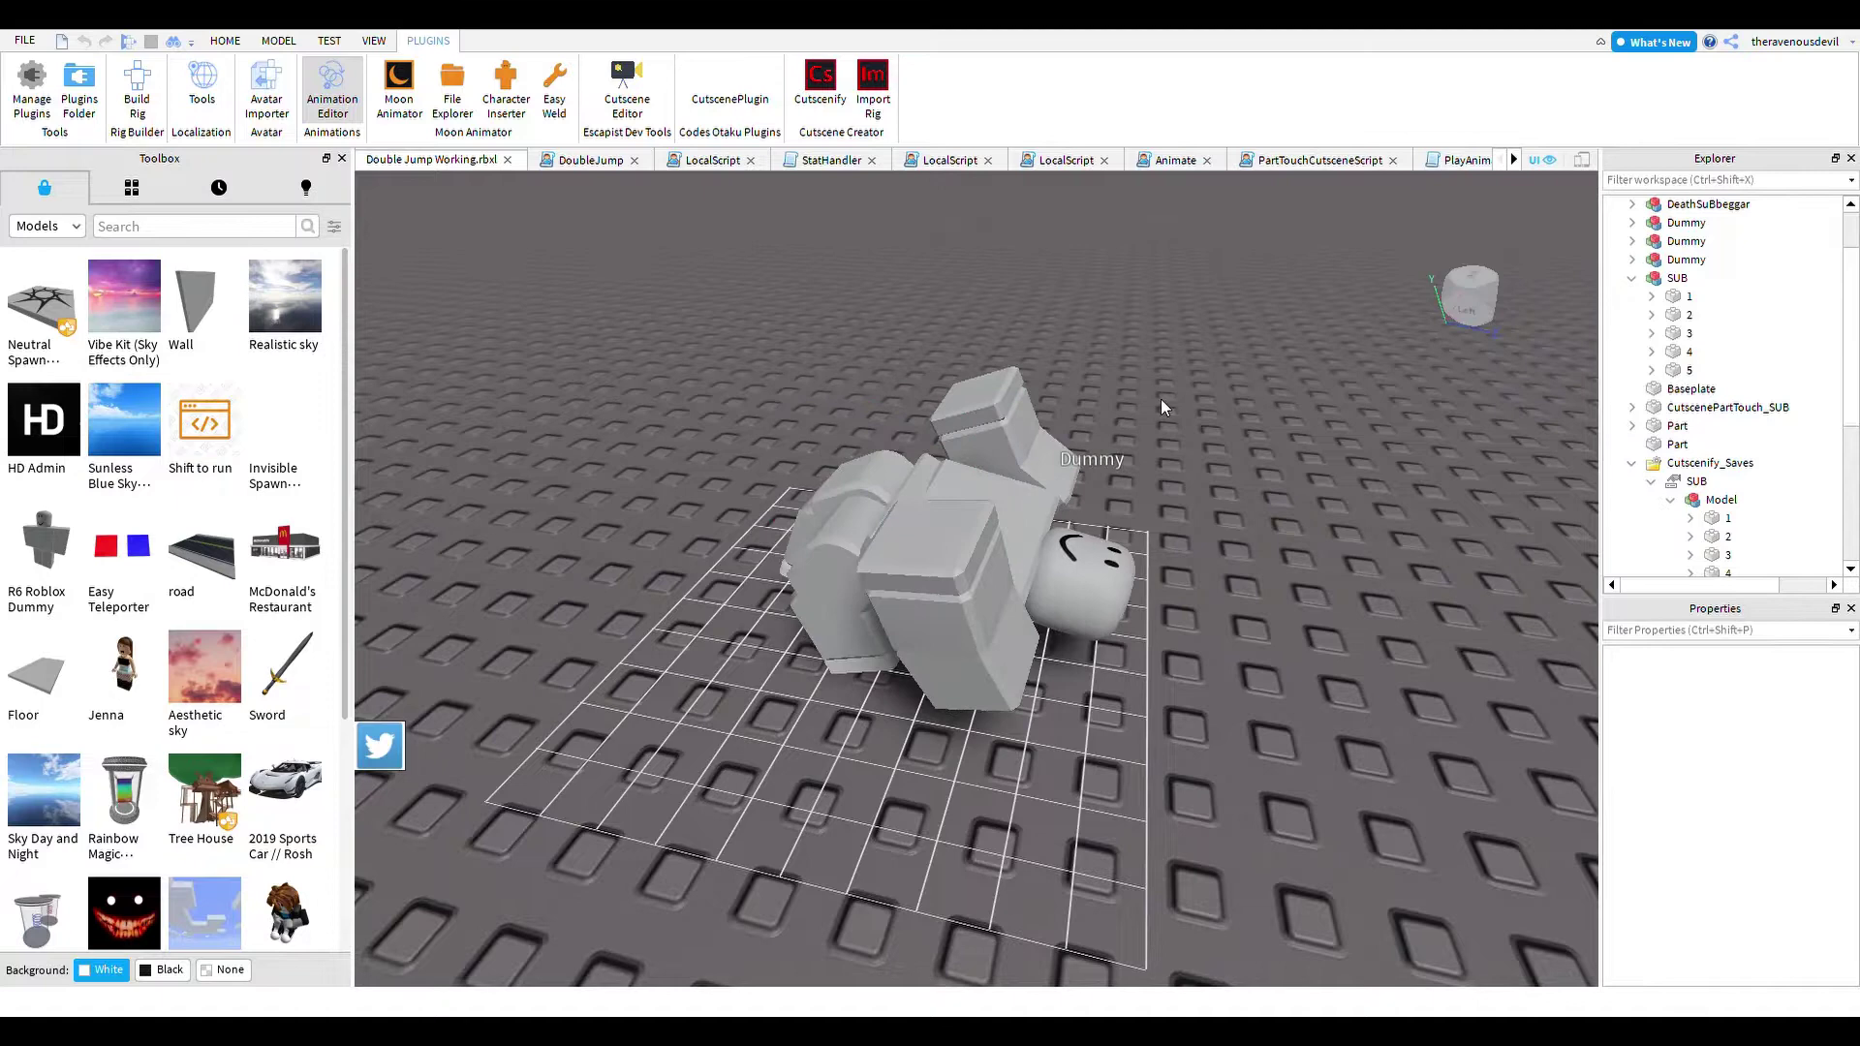
left_click(929, 528)
left_click_drag(979, 443, 938, 416)
key("ctrl+z")
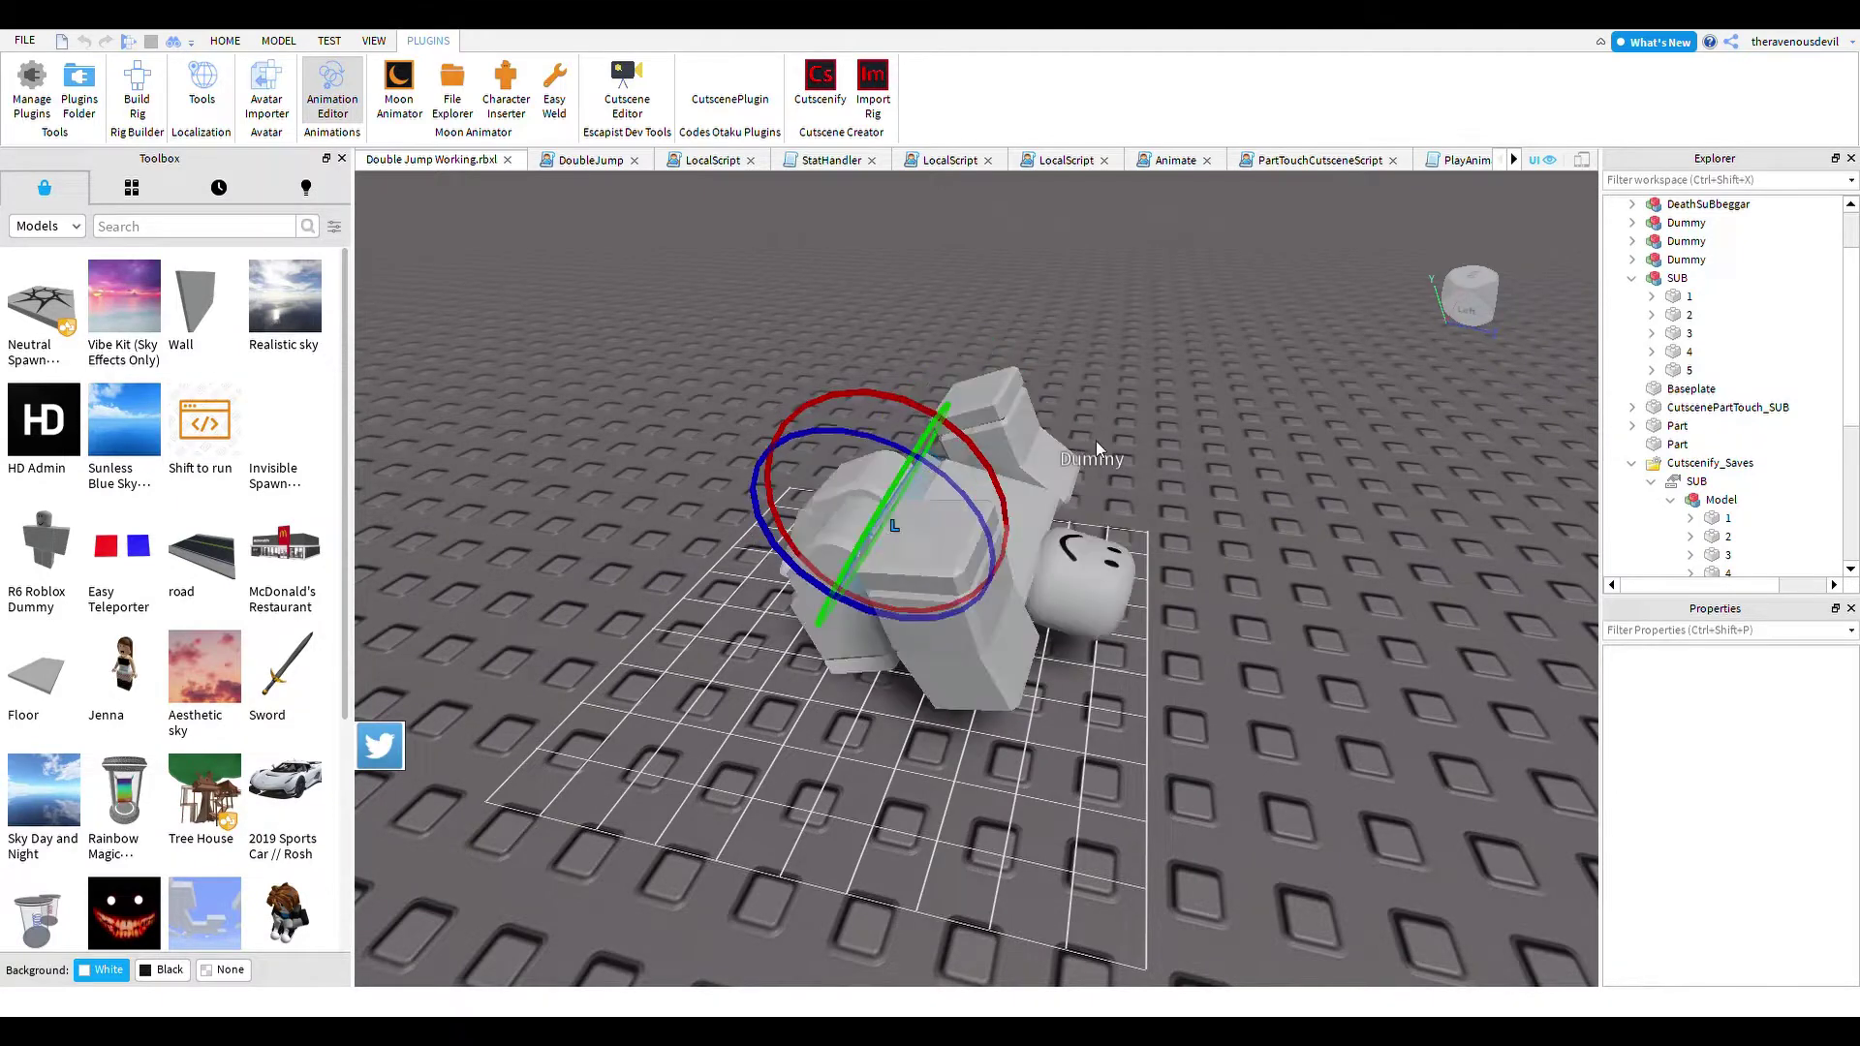
key("ctrl+z")
key("ctrl+z")
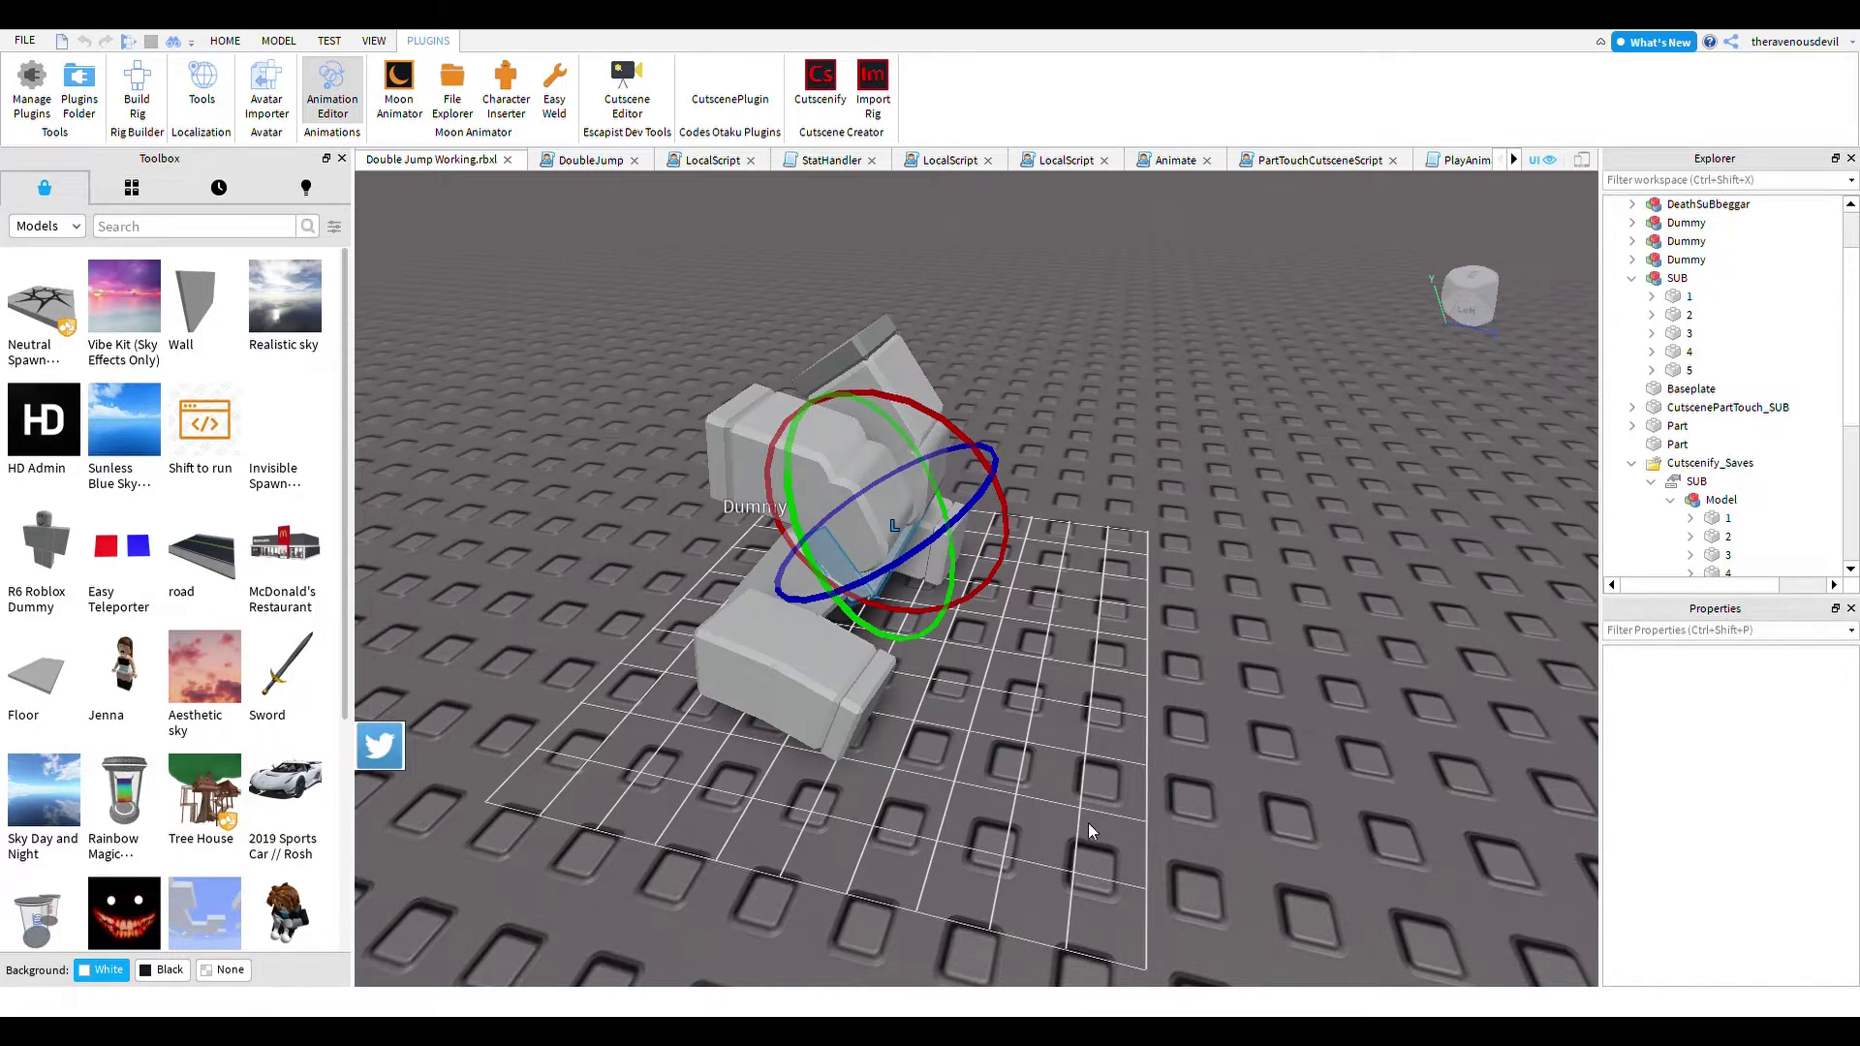
- Rotate the lower torso in two stages from the upside-down pose until the head is raised again
left_click_drag(1002, 467, 727, 407)
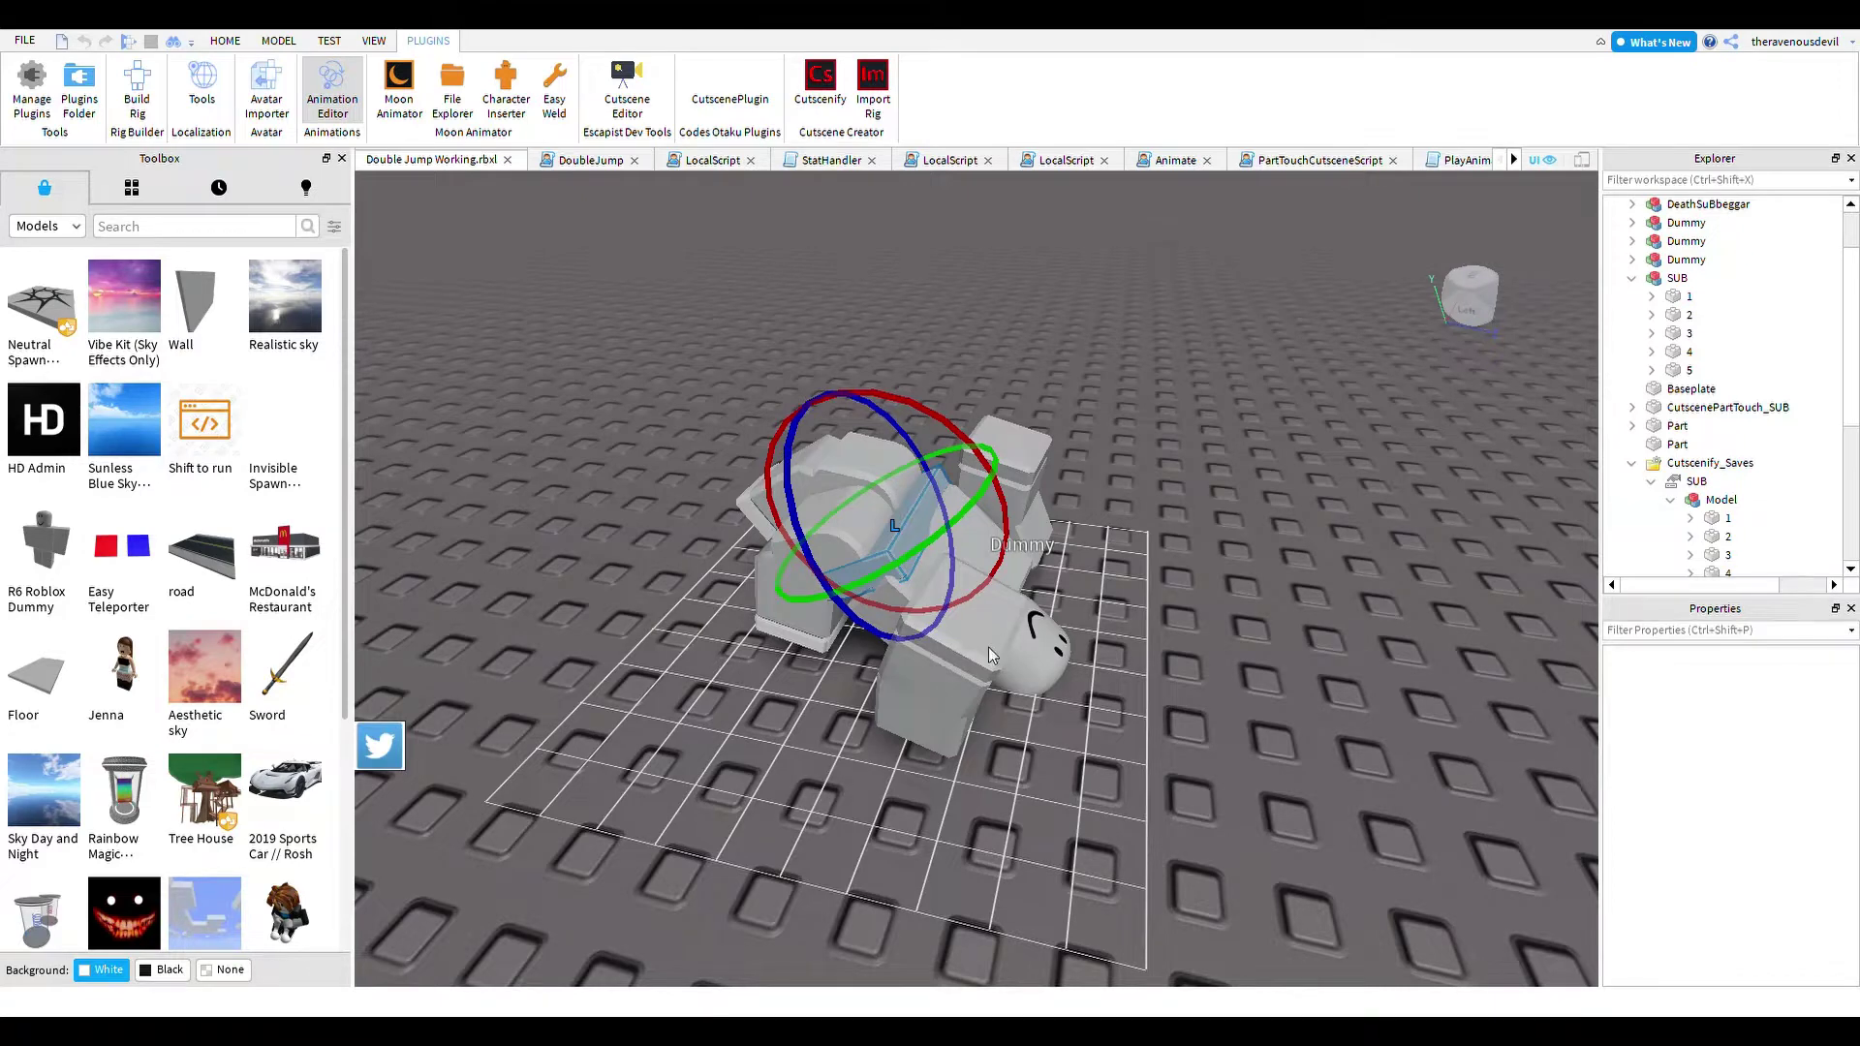
left_click_drag(945, 407, 742, 368)
left_click(1170, 699)
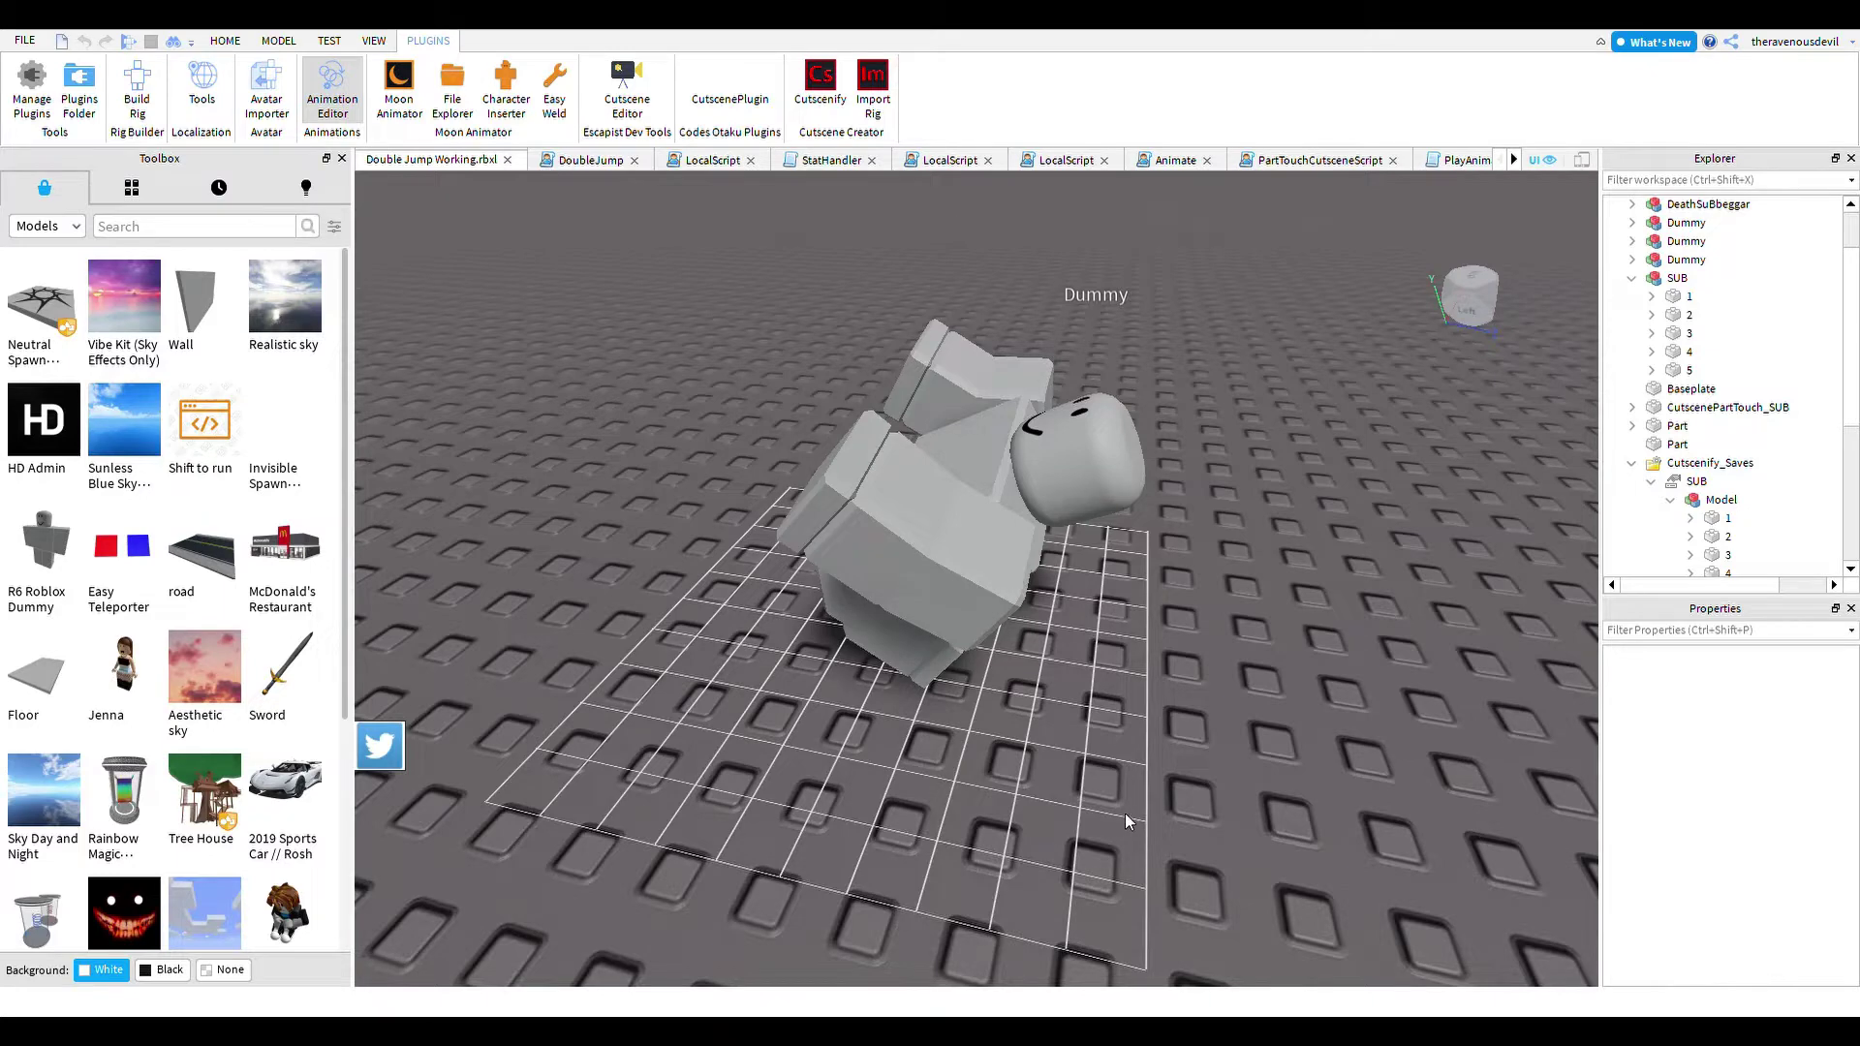
- Rotate the lower torso to bring the dummy upright and complete the flip, and play back the animation
right_click_drag(1136, 529, 1171, 566)
left_click(1171, 567)
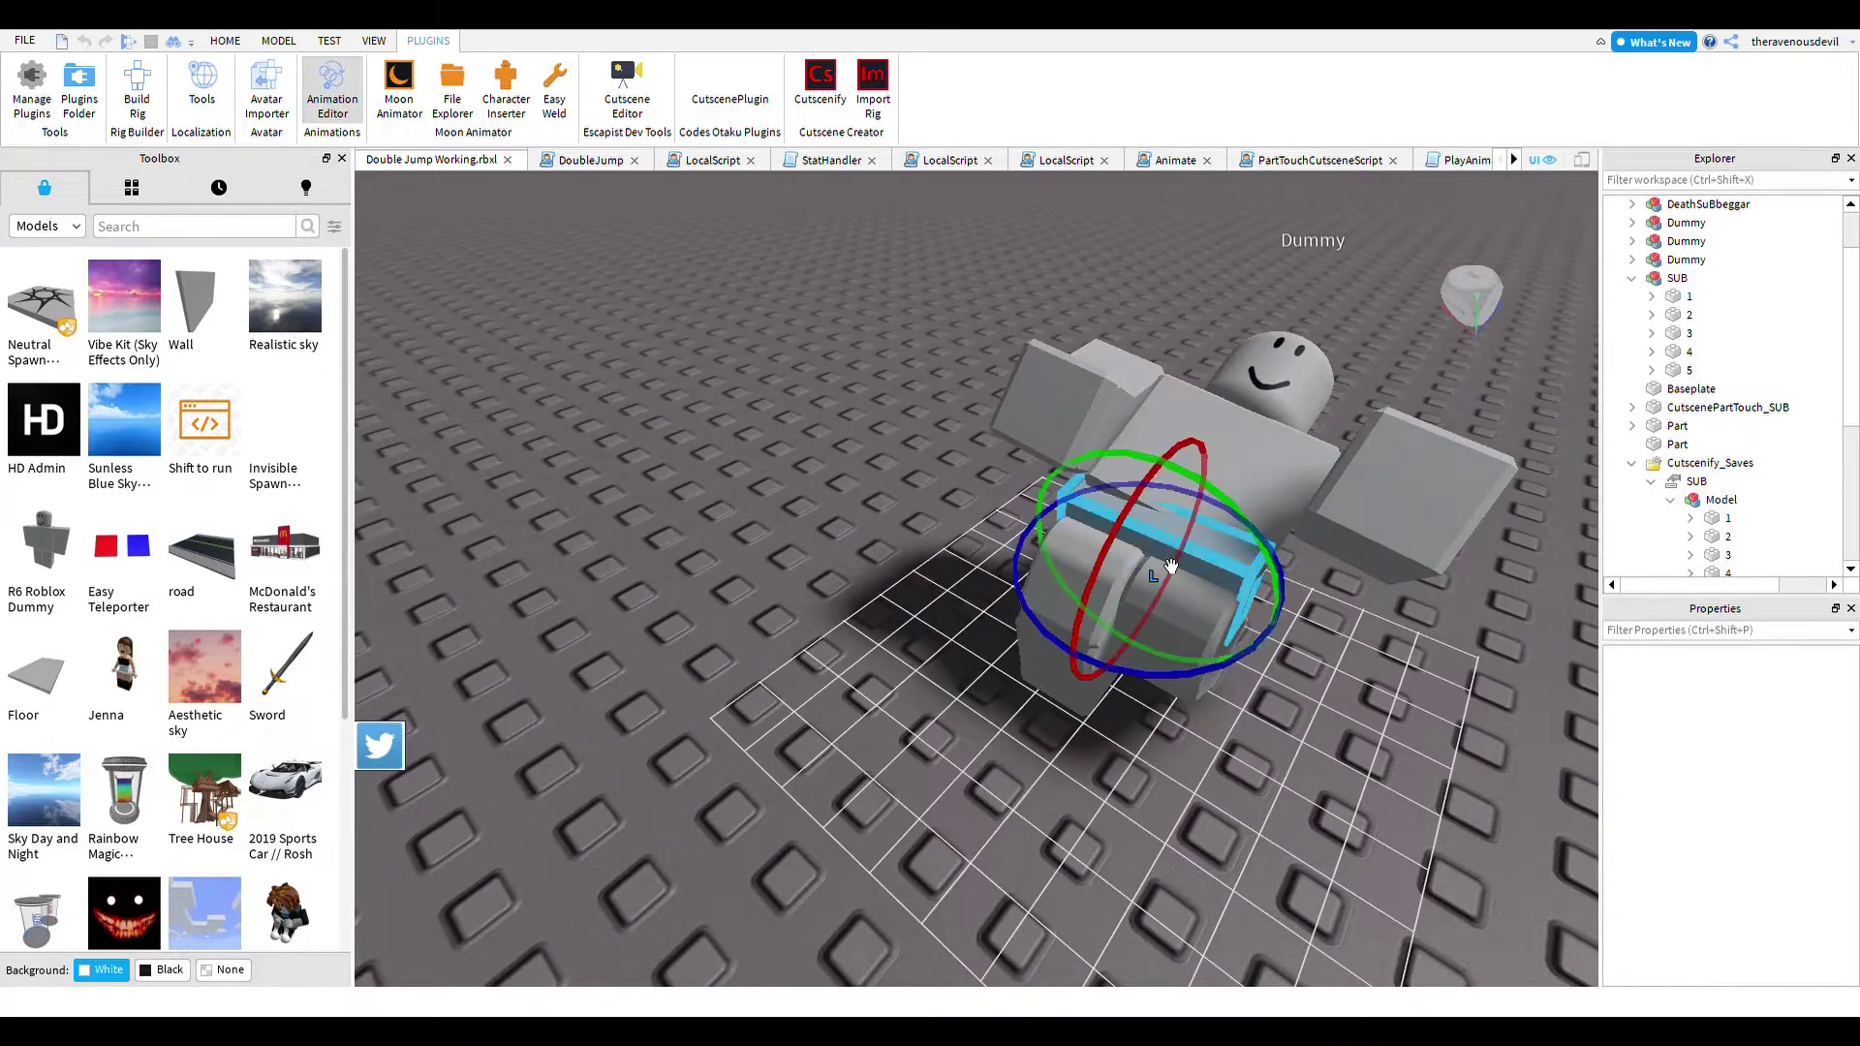
left_click_drag(1169, 507, 1004, 659)
left_click(998, 656)
right_click_drag(953, 602, 955, 589)
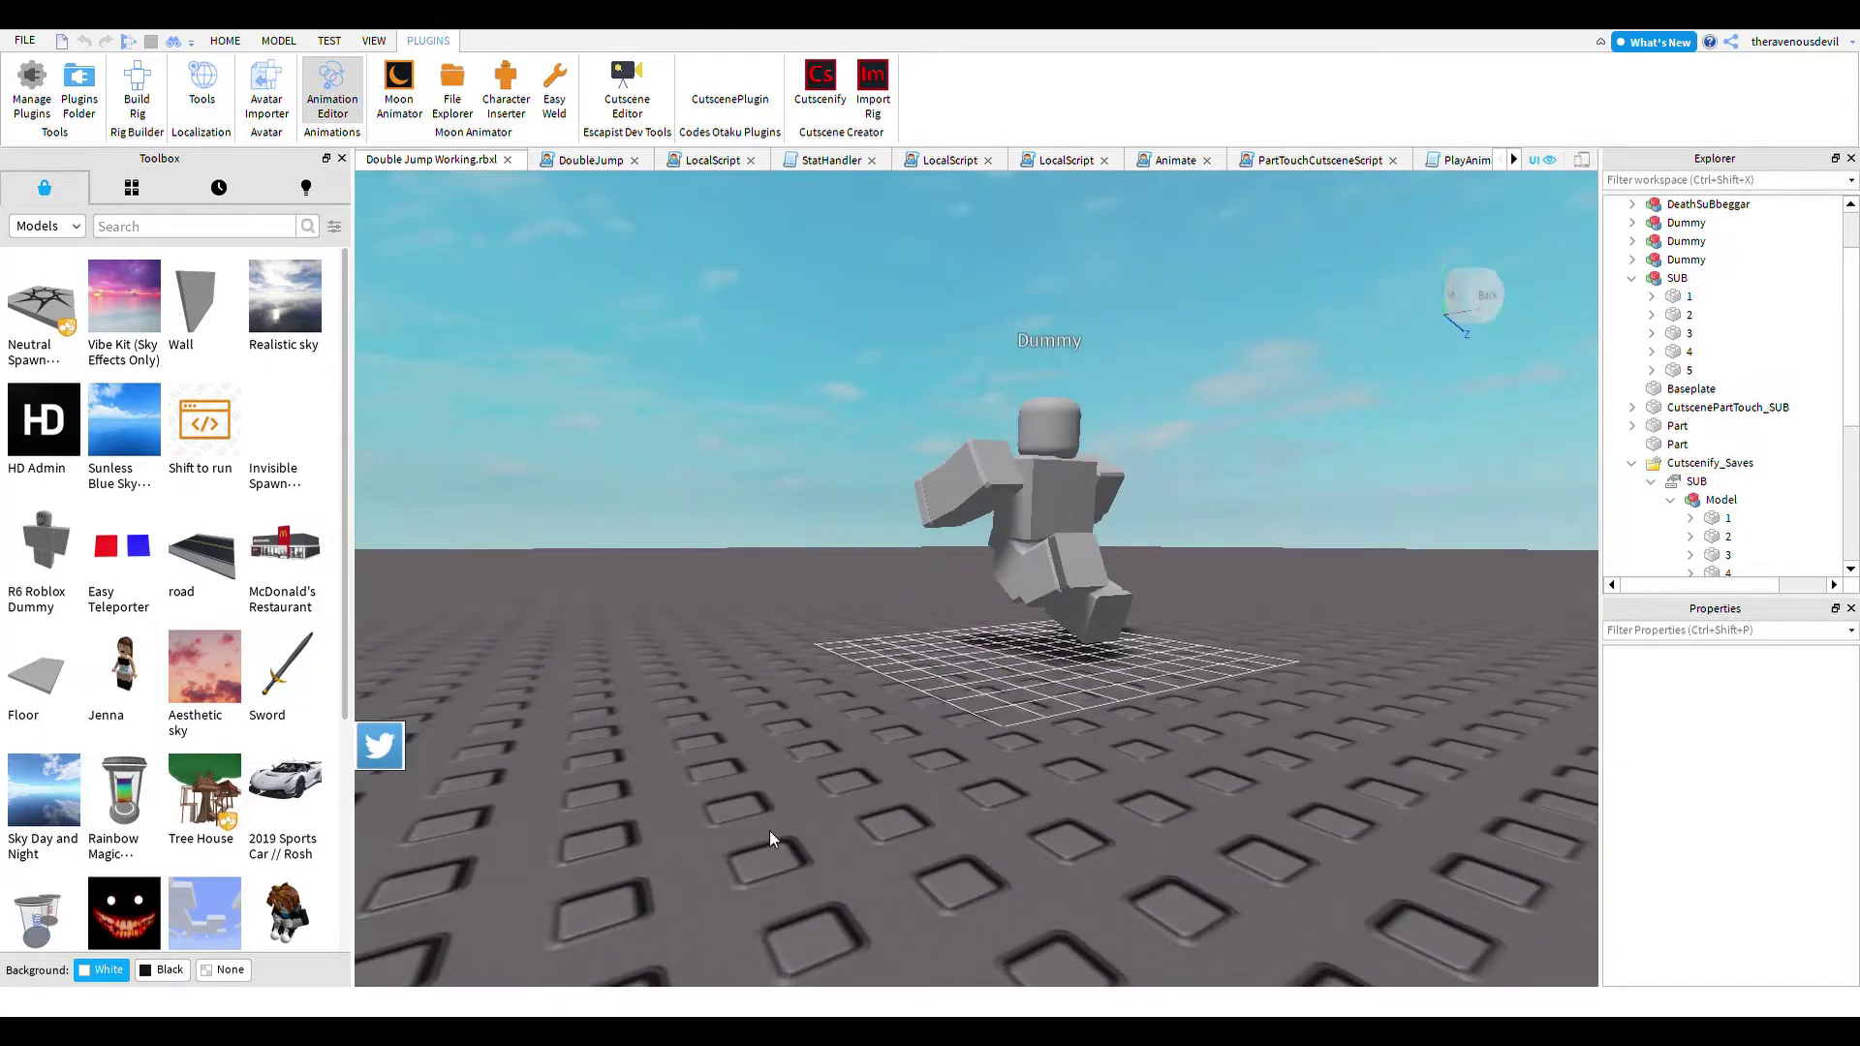
key("space")
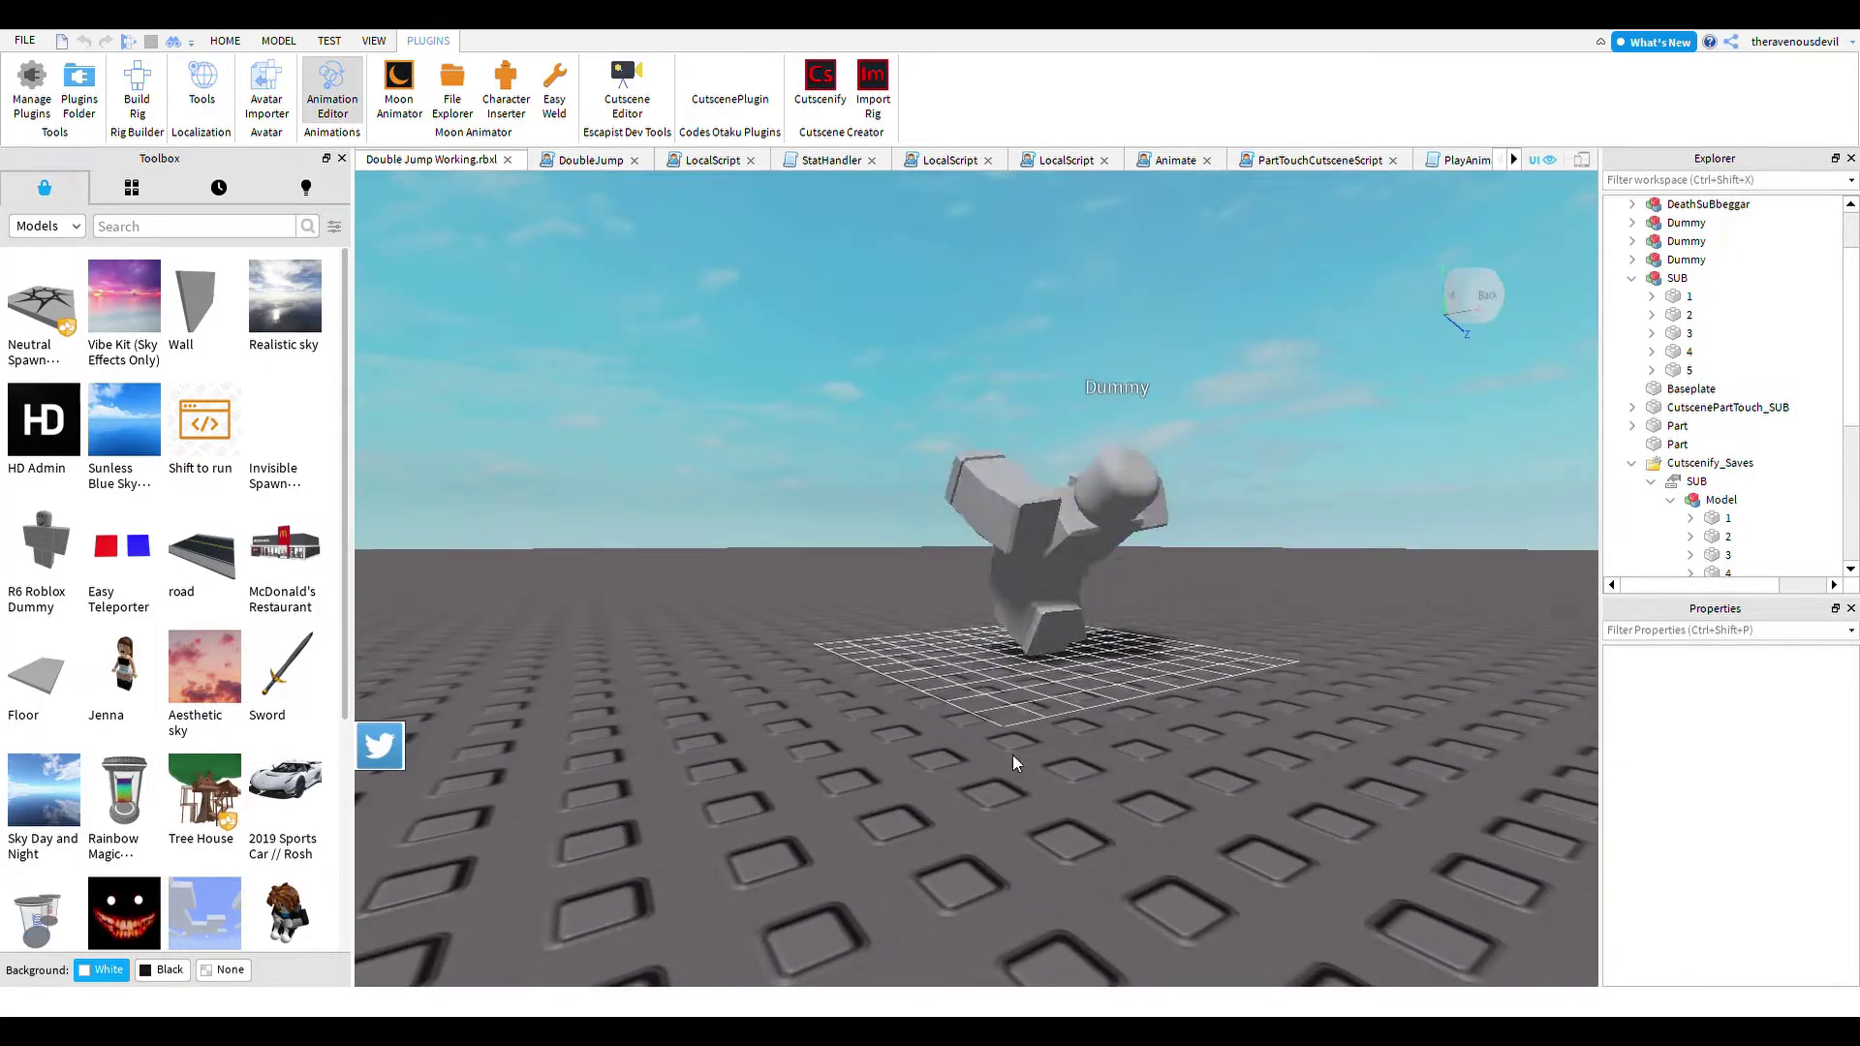
- Switch to the Move tool and shift the dummy's left upper arm slightly at the shoulder
key("w")
right_click_drag(1300, 672, 1300, 672)
key("s")
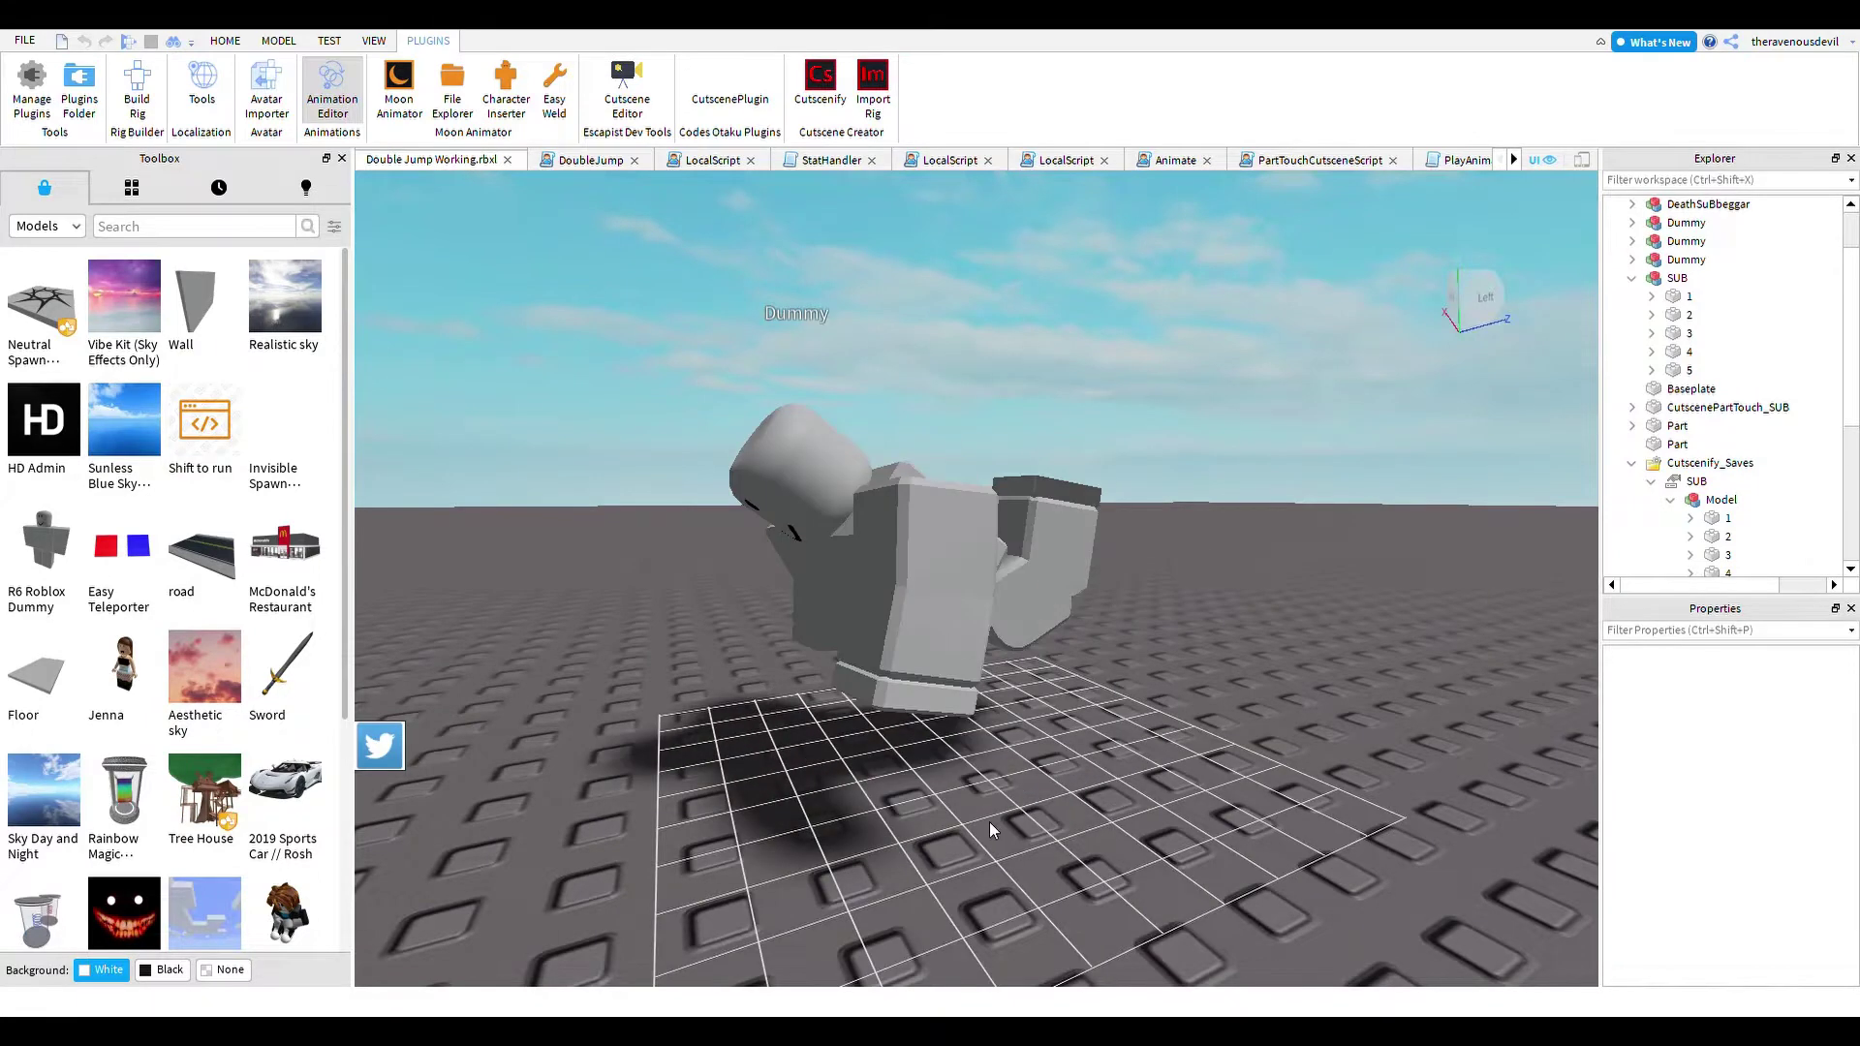
left_click(974, 532)
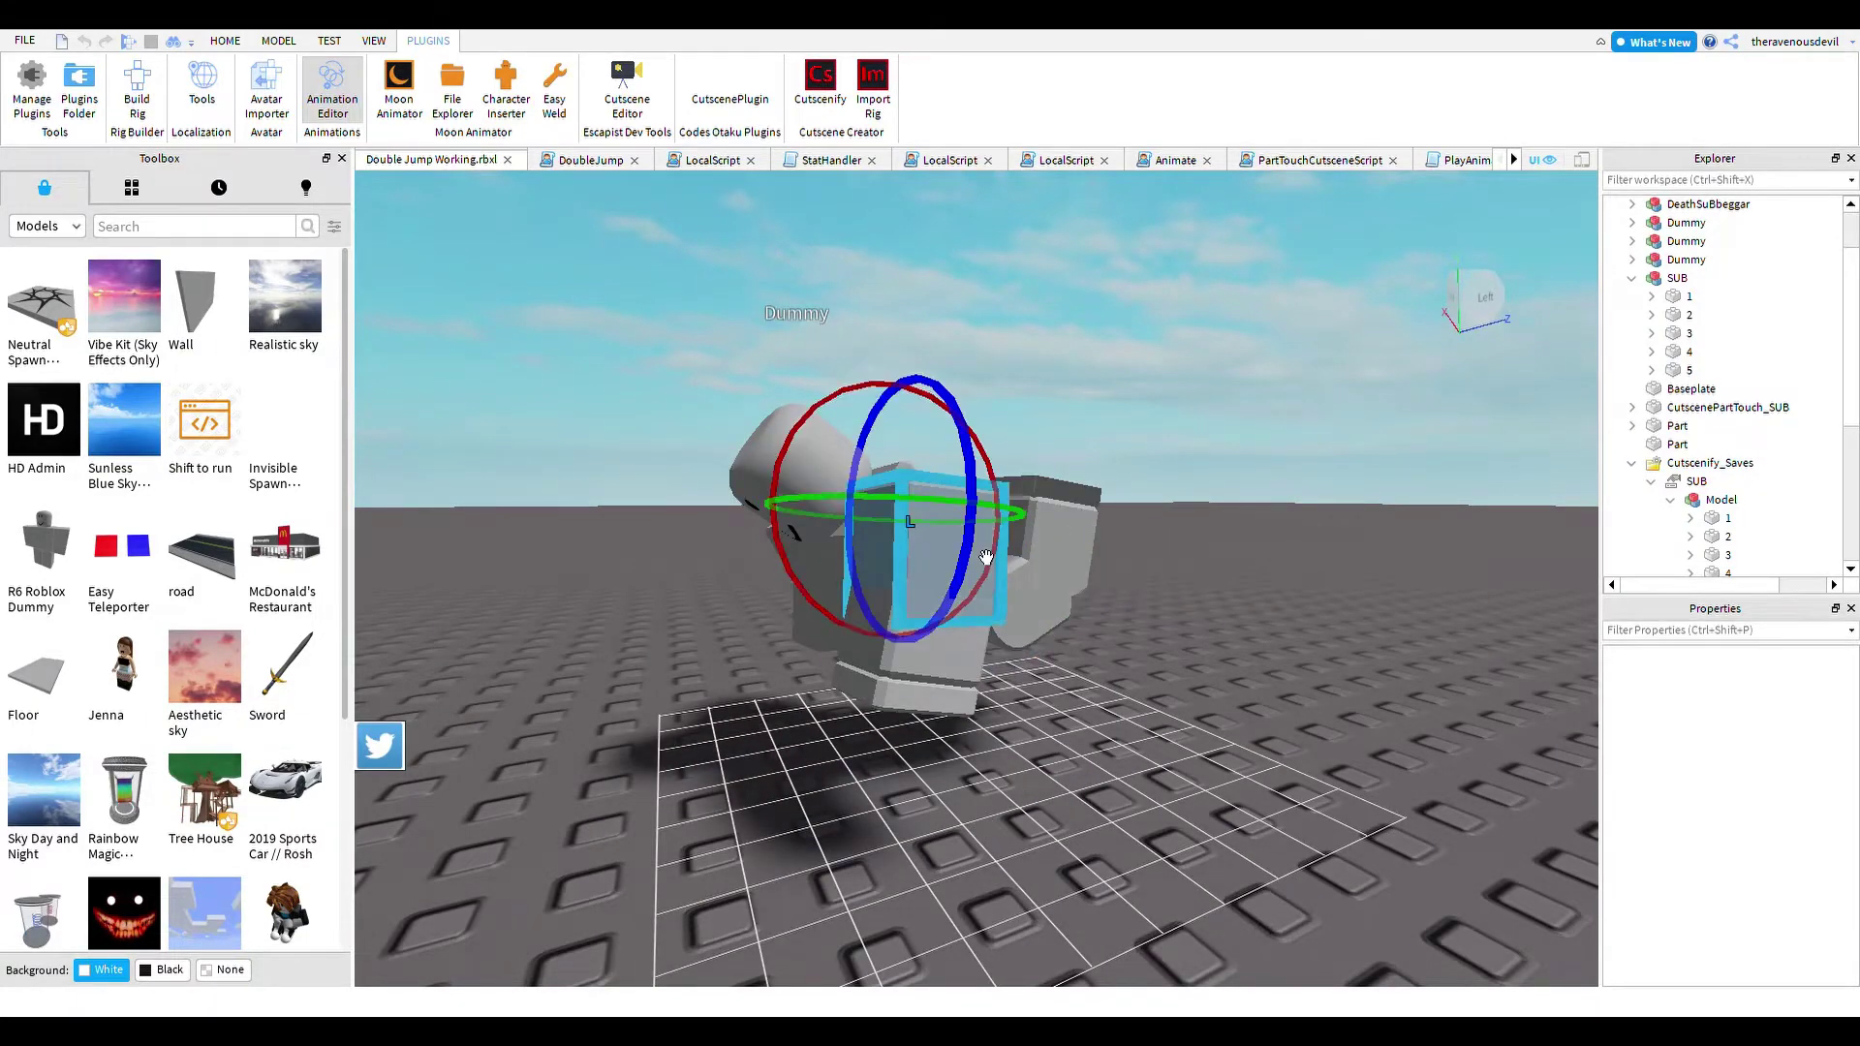
left_click(224, 40)
left_click(192, 87)
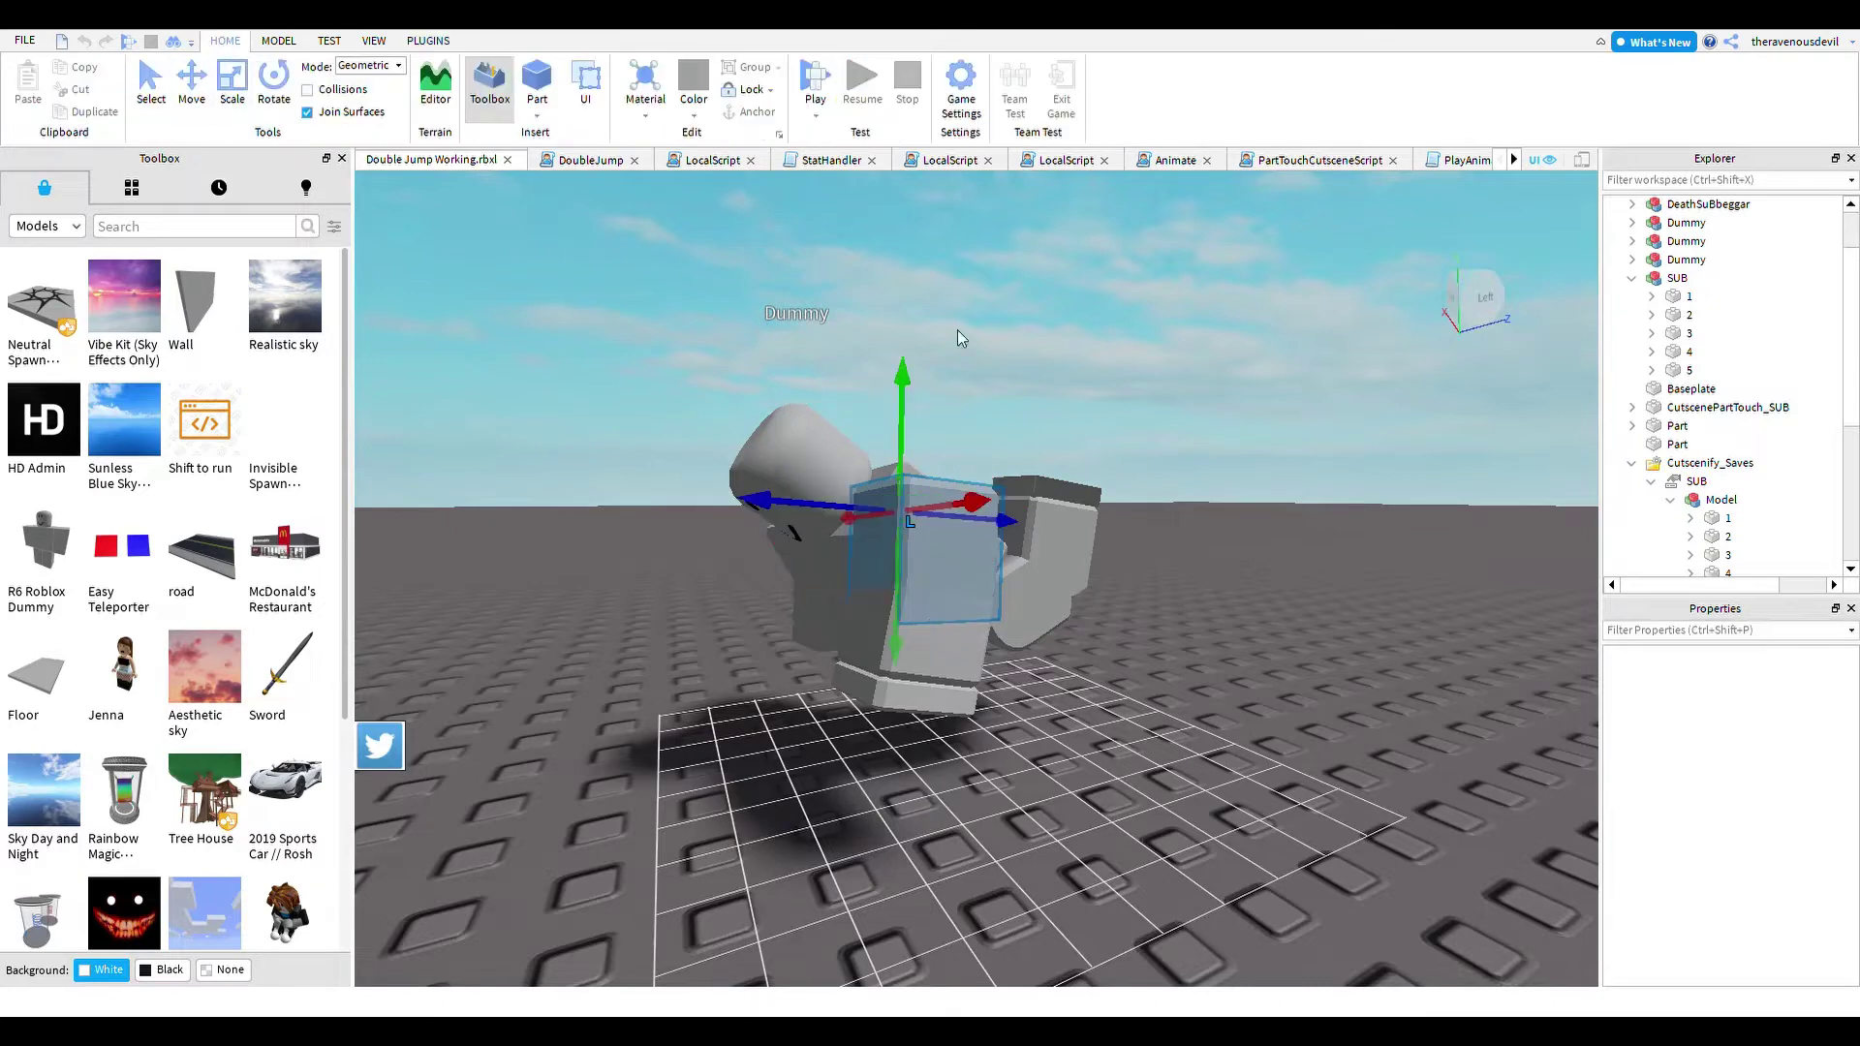
mouse_move(929, 423)
left_mouse_down()
mouse_move(929, 509)
mouse_move(911, 452)
left_mouse_up()
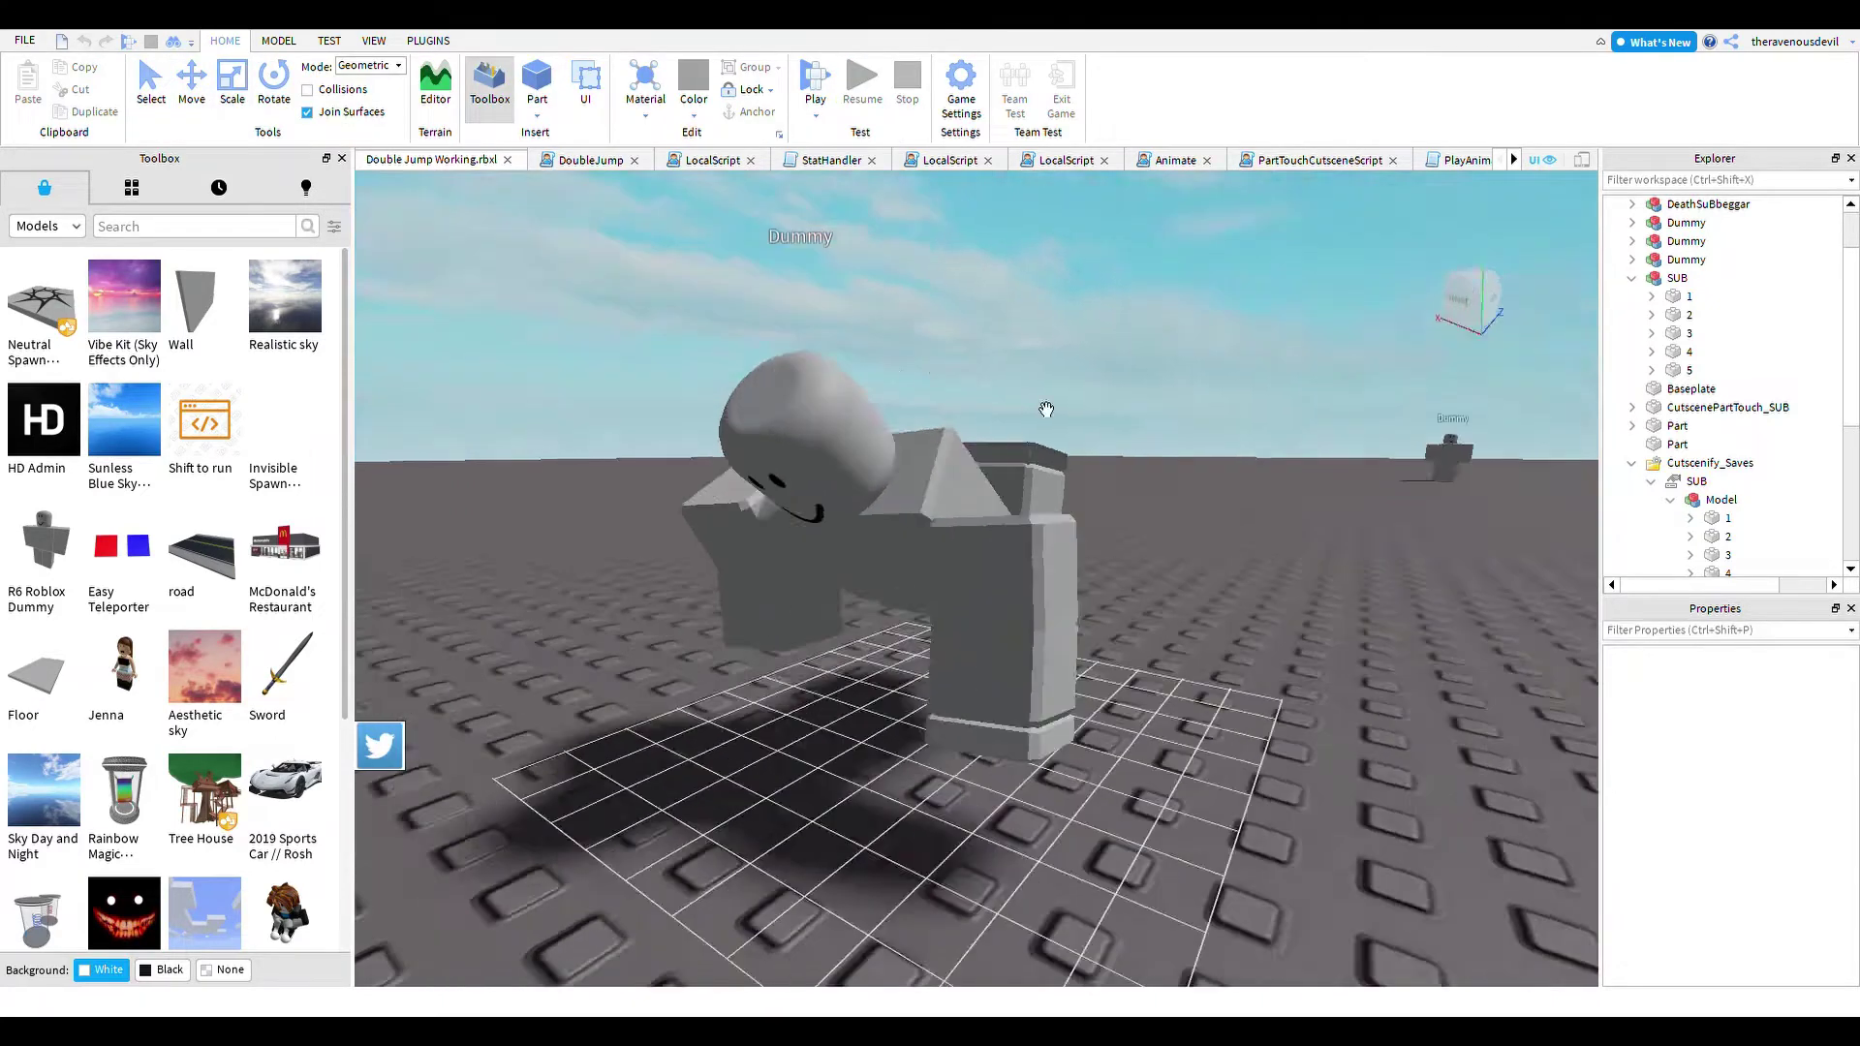
- Move the dummy's right upper arm slightly down at the shoulder to match the left
right_click_drag(1046, 410, 946, 439)
left_click(660, 469)
left_click_drag(697, 254, 695, 305)
left_click(1143, 340)
- Nudge the body part at the dummy's hip slightly away from the head along the body
right_click_drag(1143, 340, 923, 454)
left_click(928, 447)
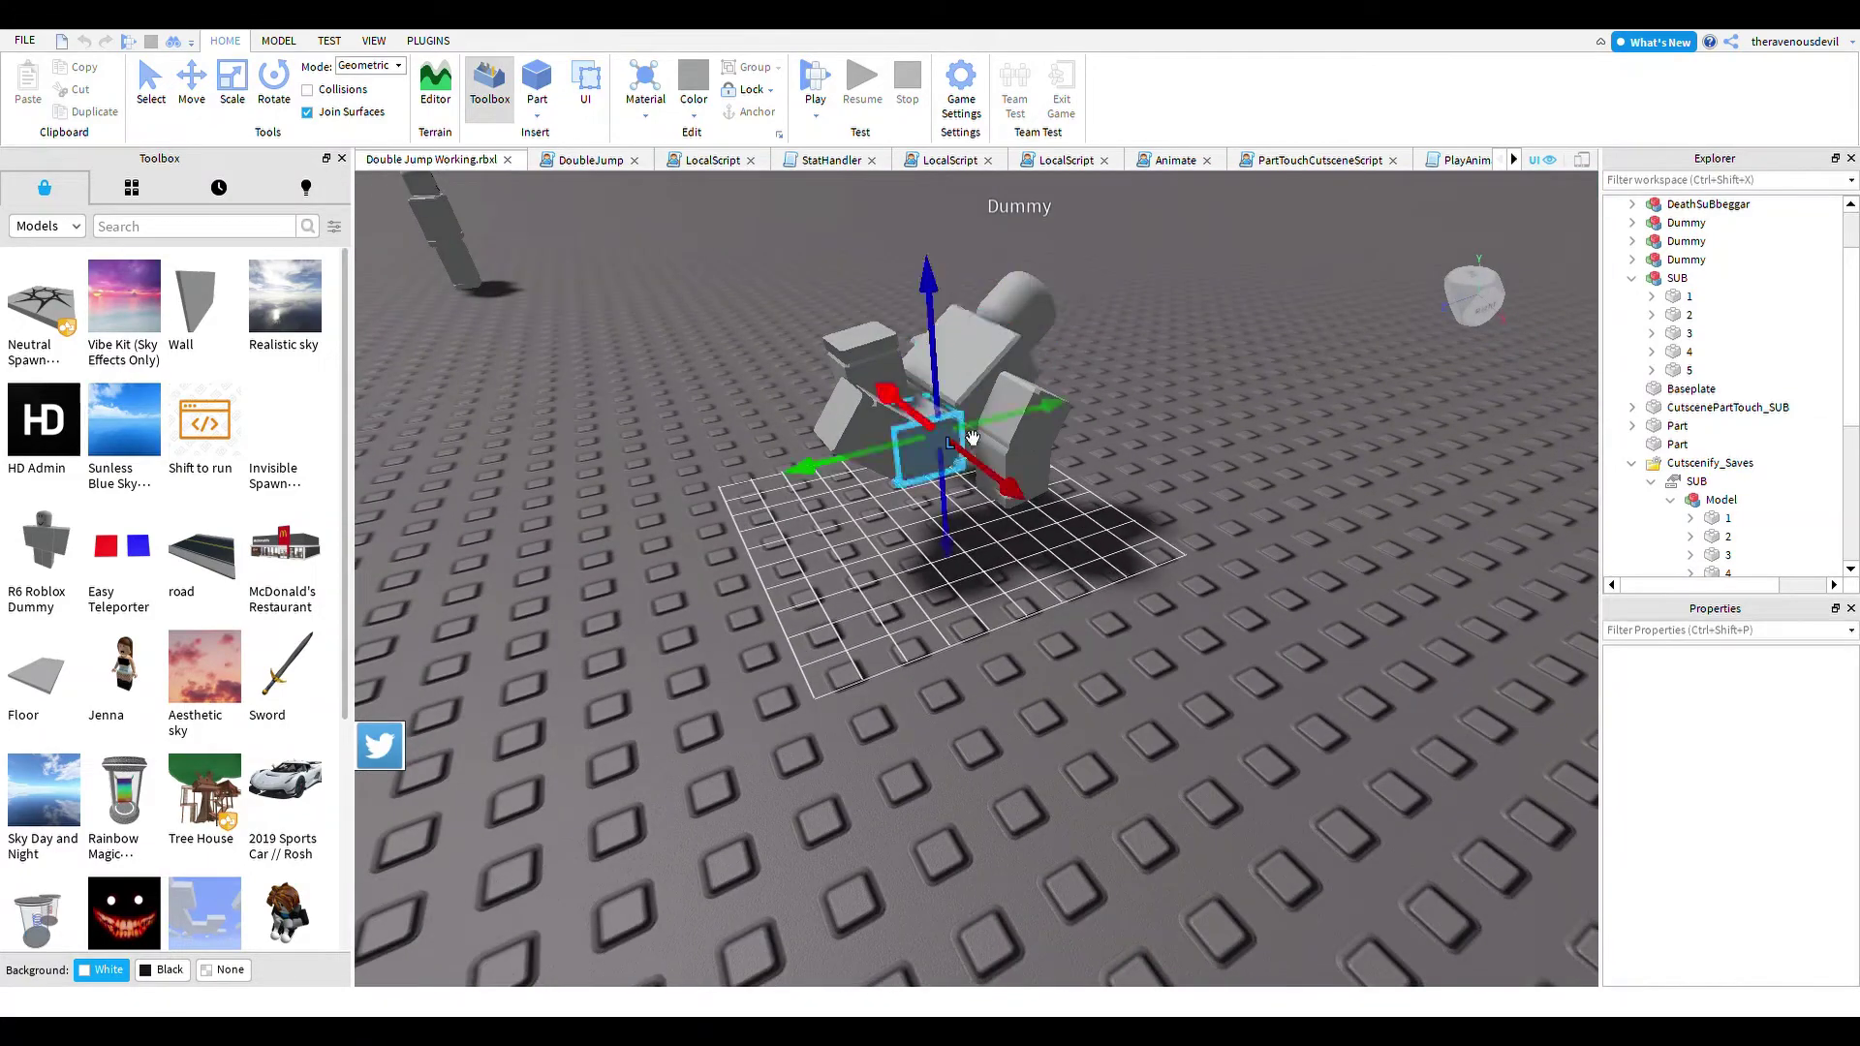
left_click_drag(1050, 413, 1026, 423)
left_click(1168, 378)
right_click_drag(1167, 378, 1165, 379)
right_click_drag(973, 472, 957, 475)
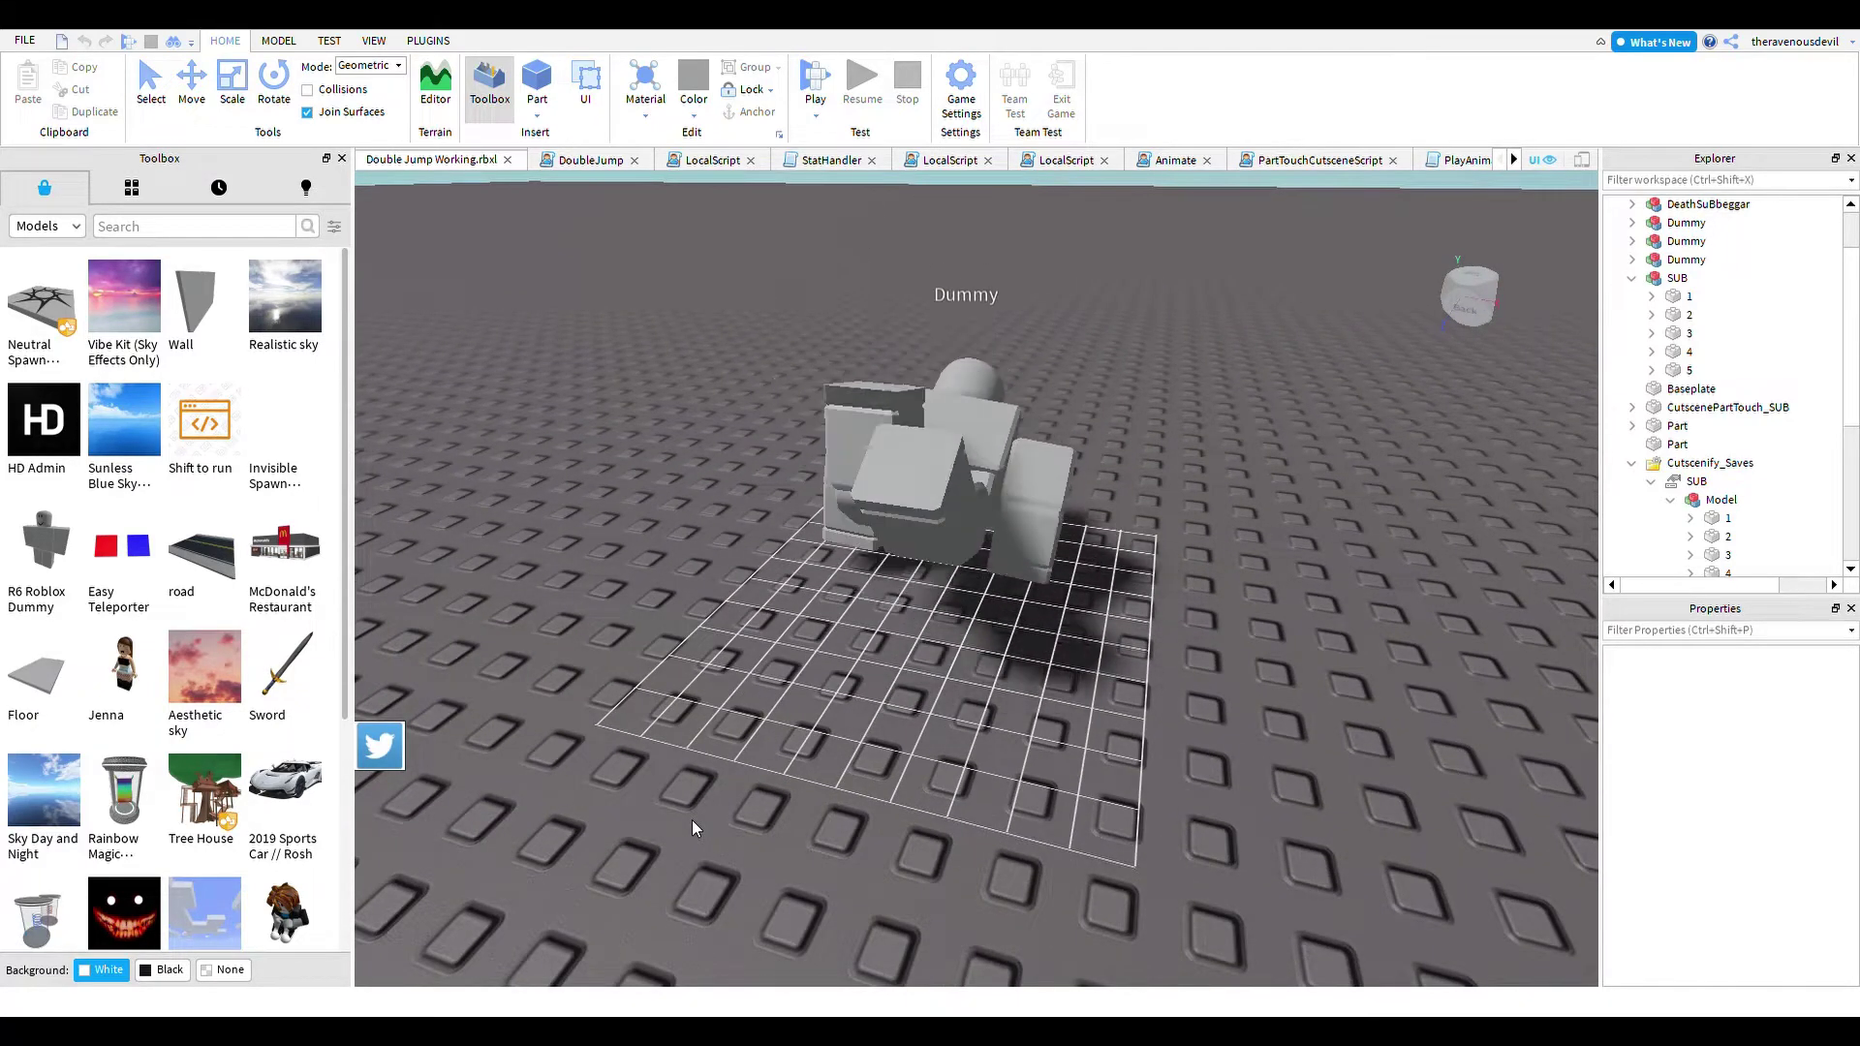
- Nudge the dummy's upper arm beside the head slightly at the shoulder in the upside-down pose
right_click_drag(1286, 561, 1284, 562)
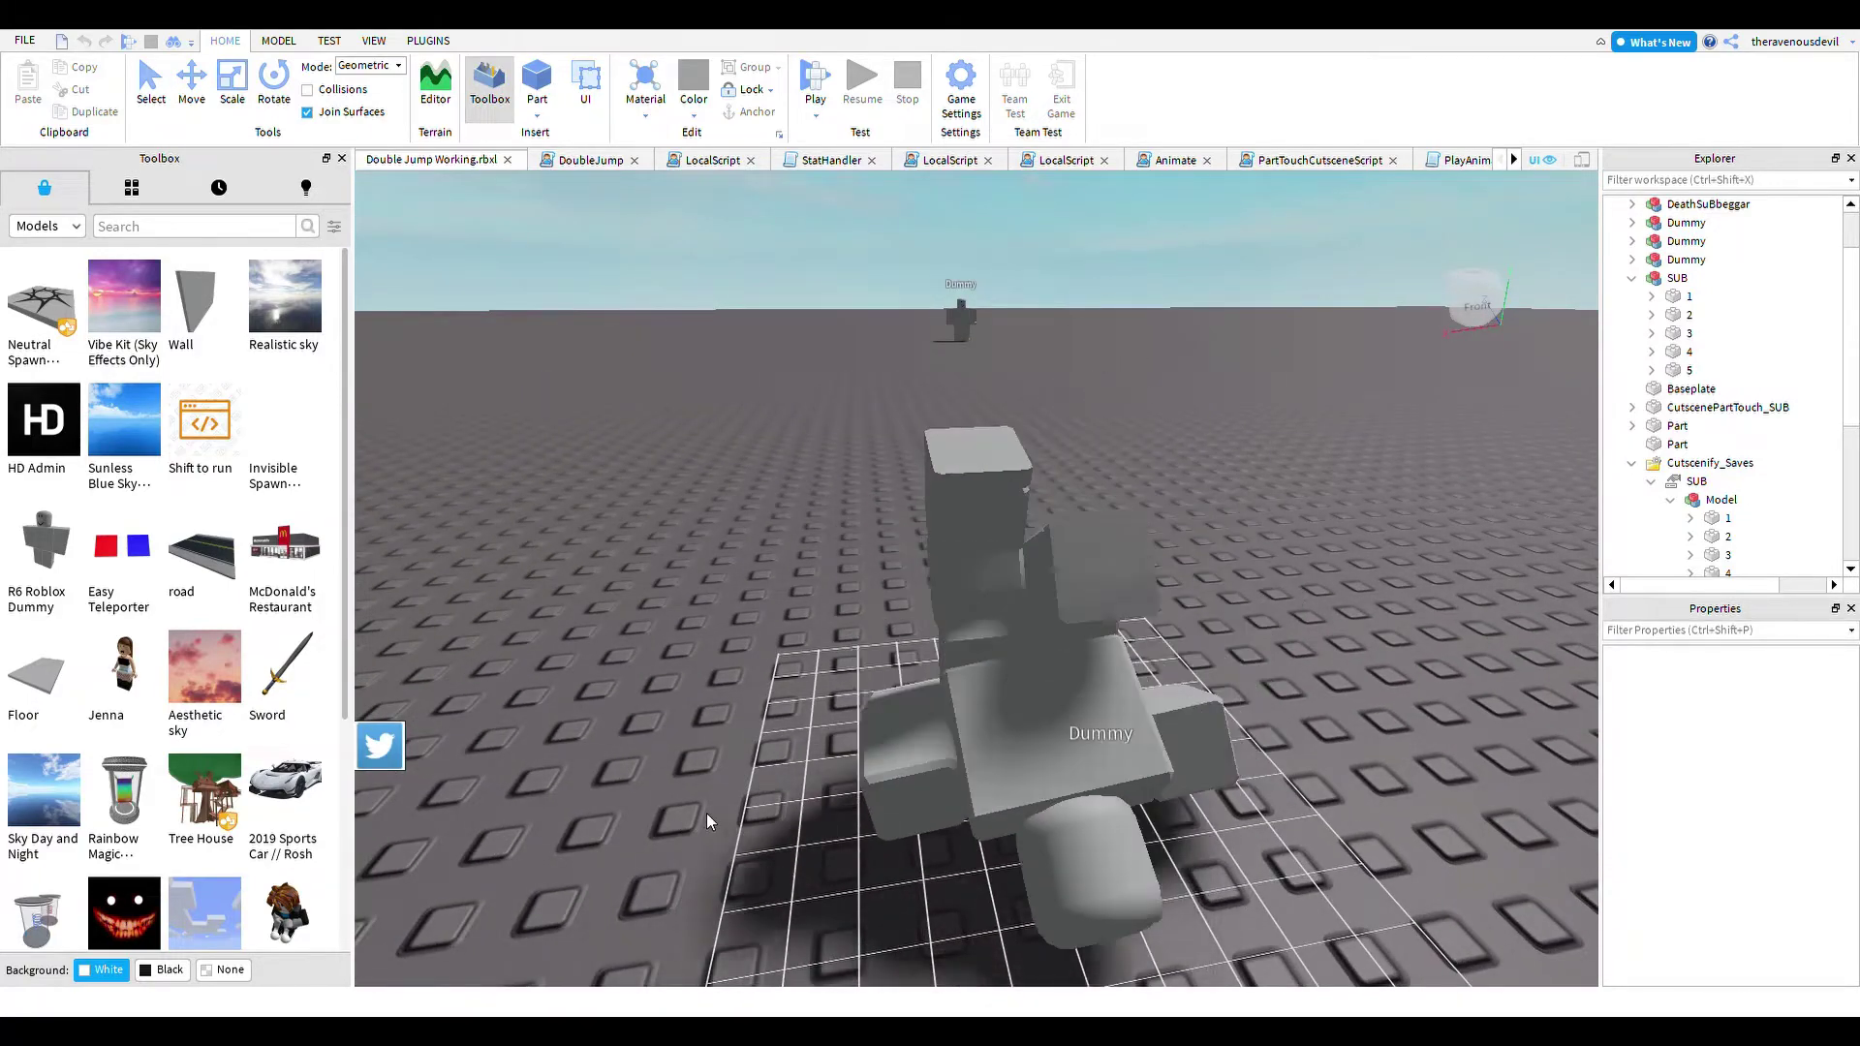
right_click_drag(1251, 463, 1251, 463)
scroll(1252, 463, "up", 3)
scroll(1251, 463, "down", 3)
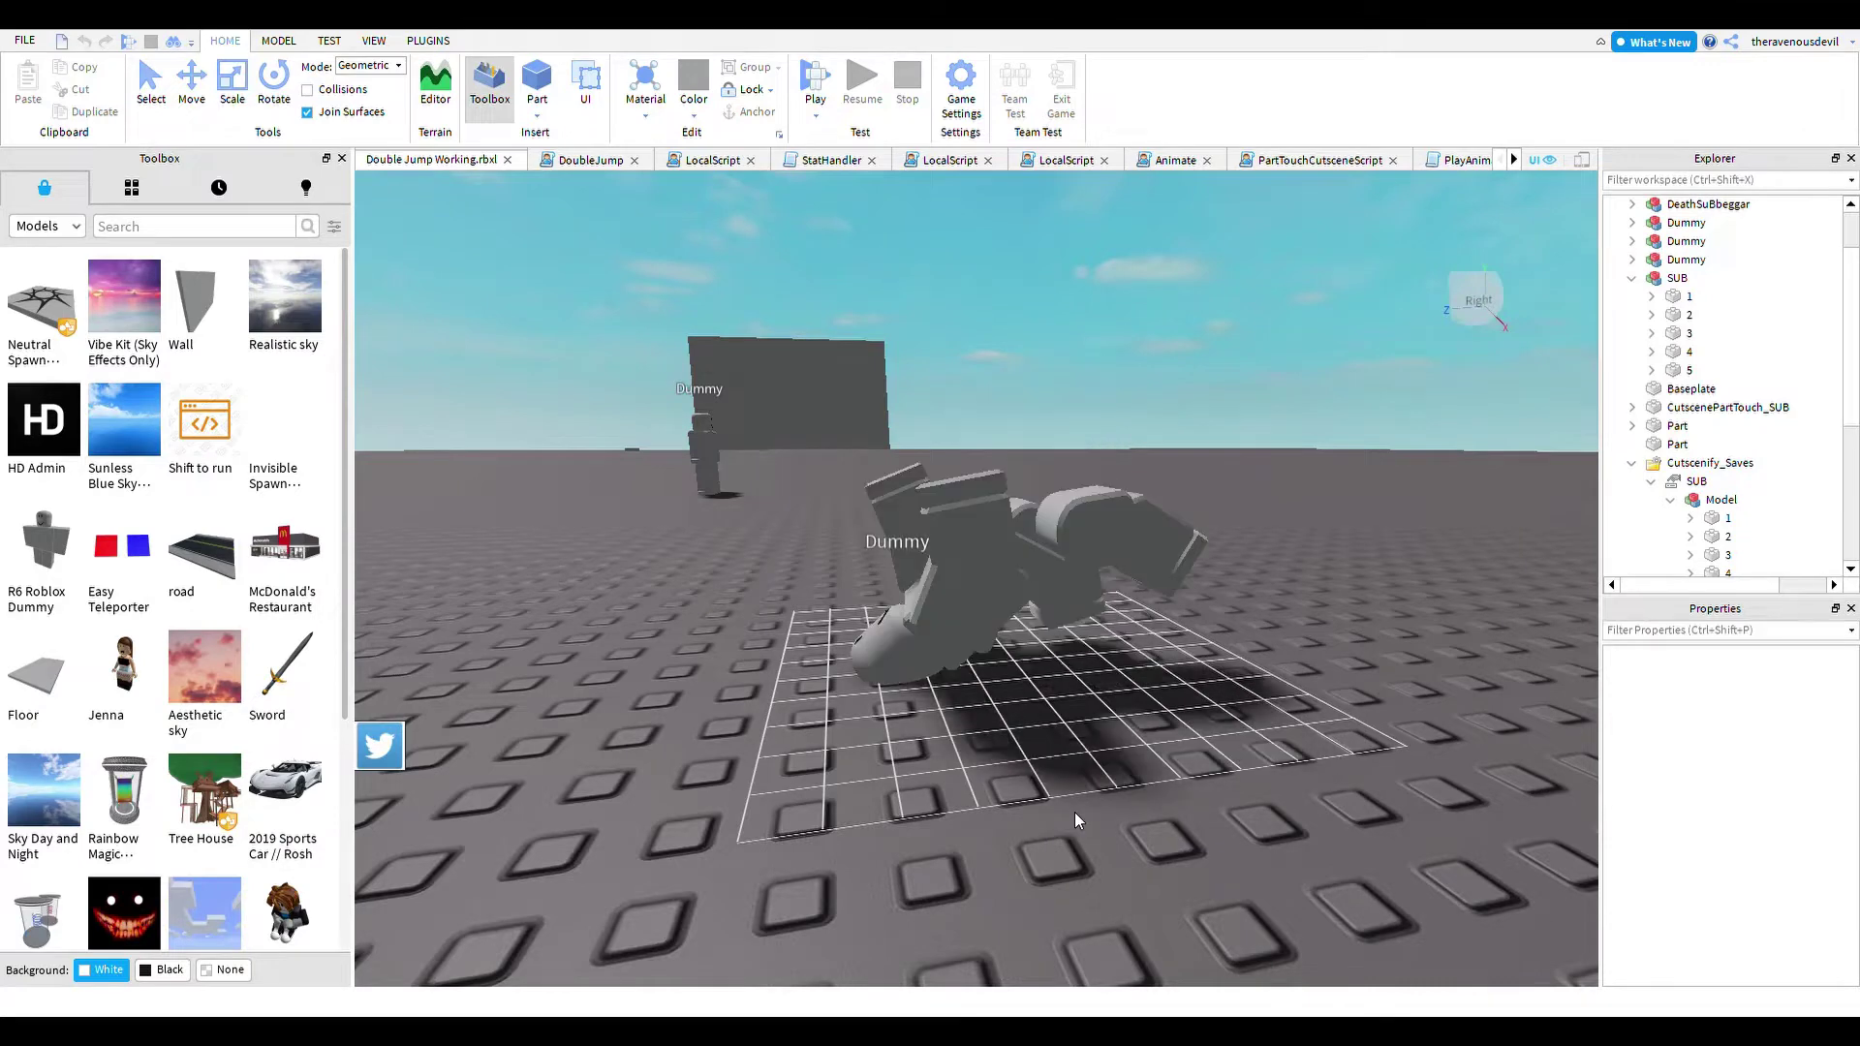
right_click_drag(1205, 640, 1129, 598)
scroll(1059, 571, "up", 5)
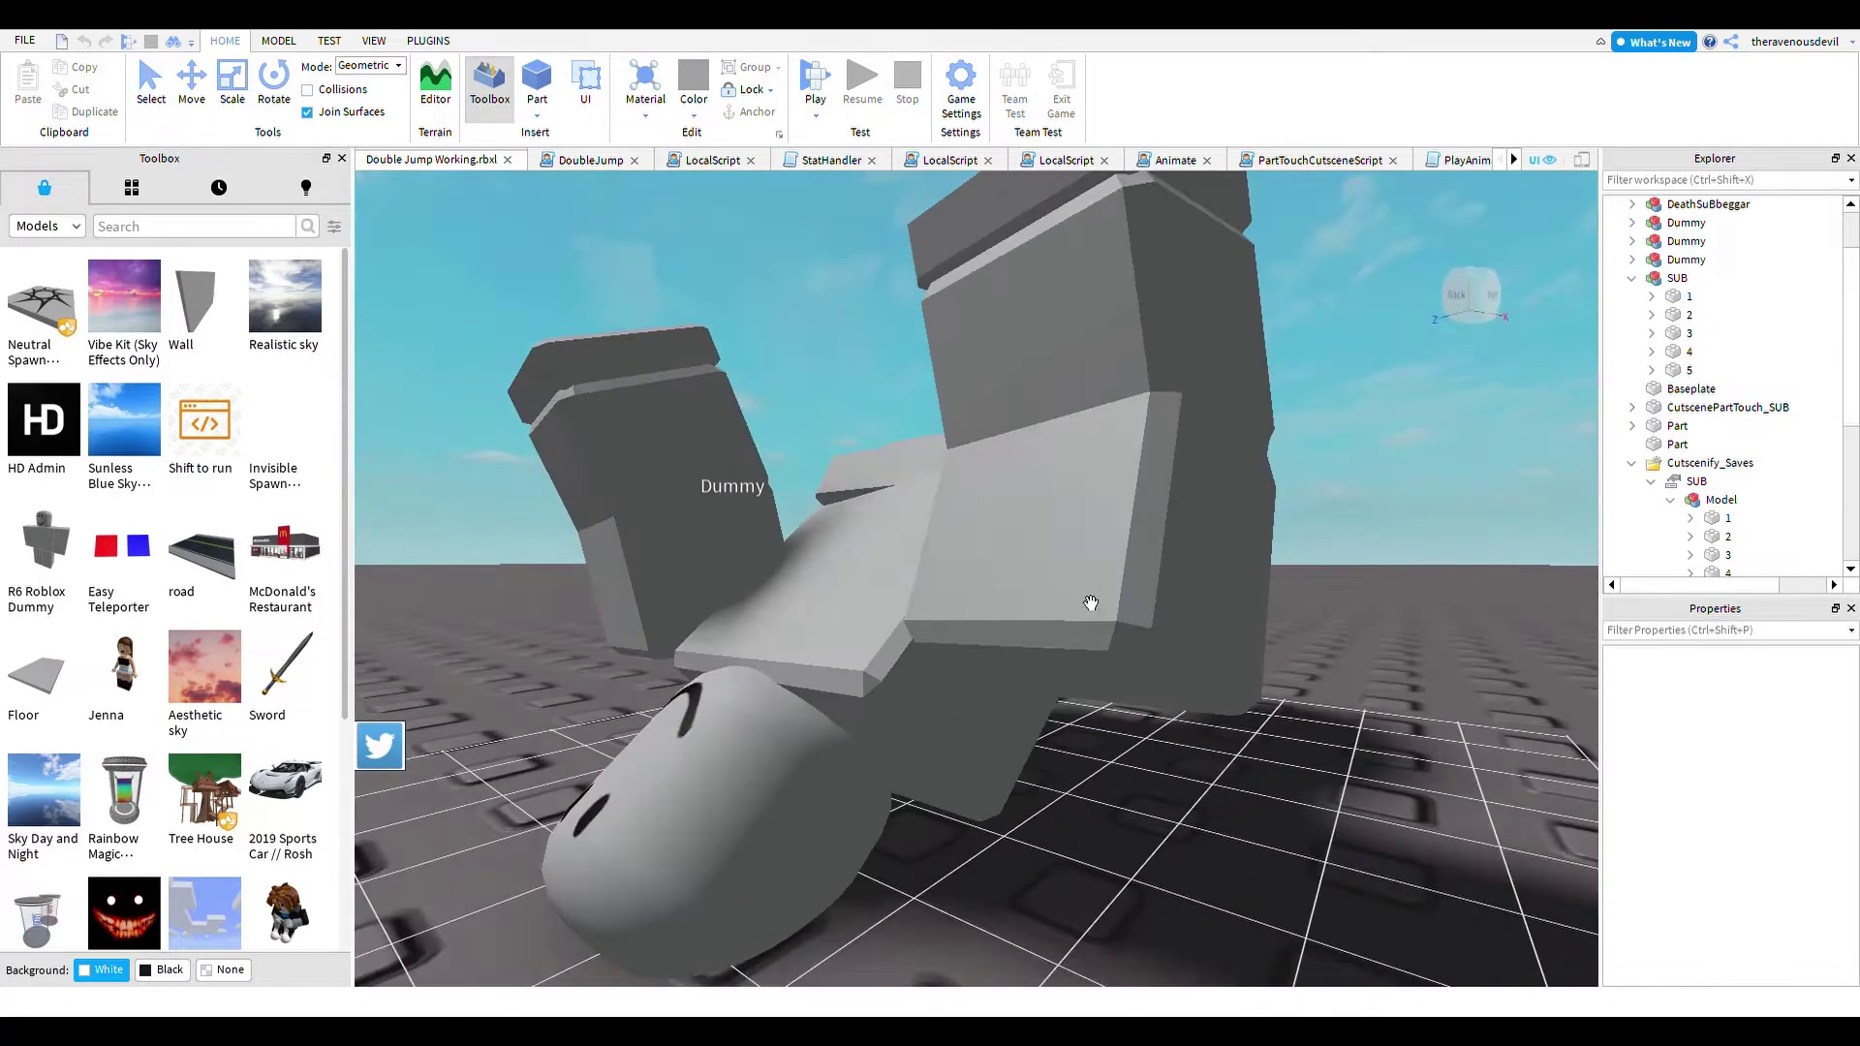
left_click(1107, 596)
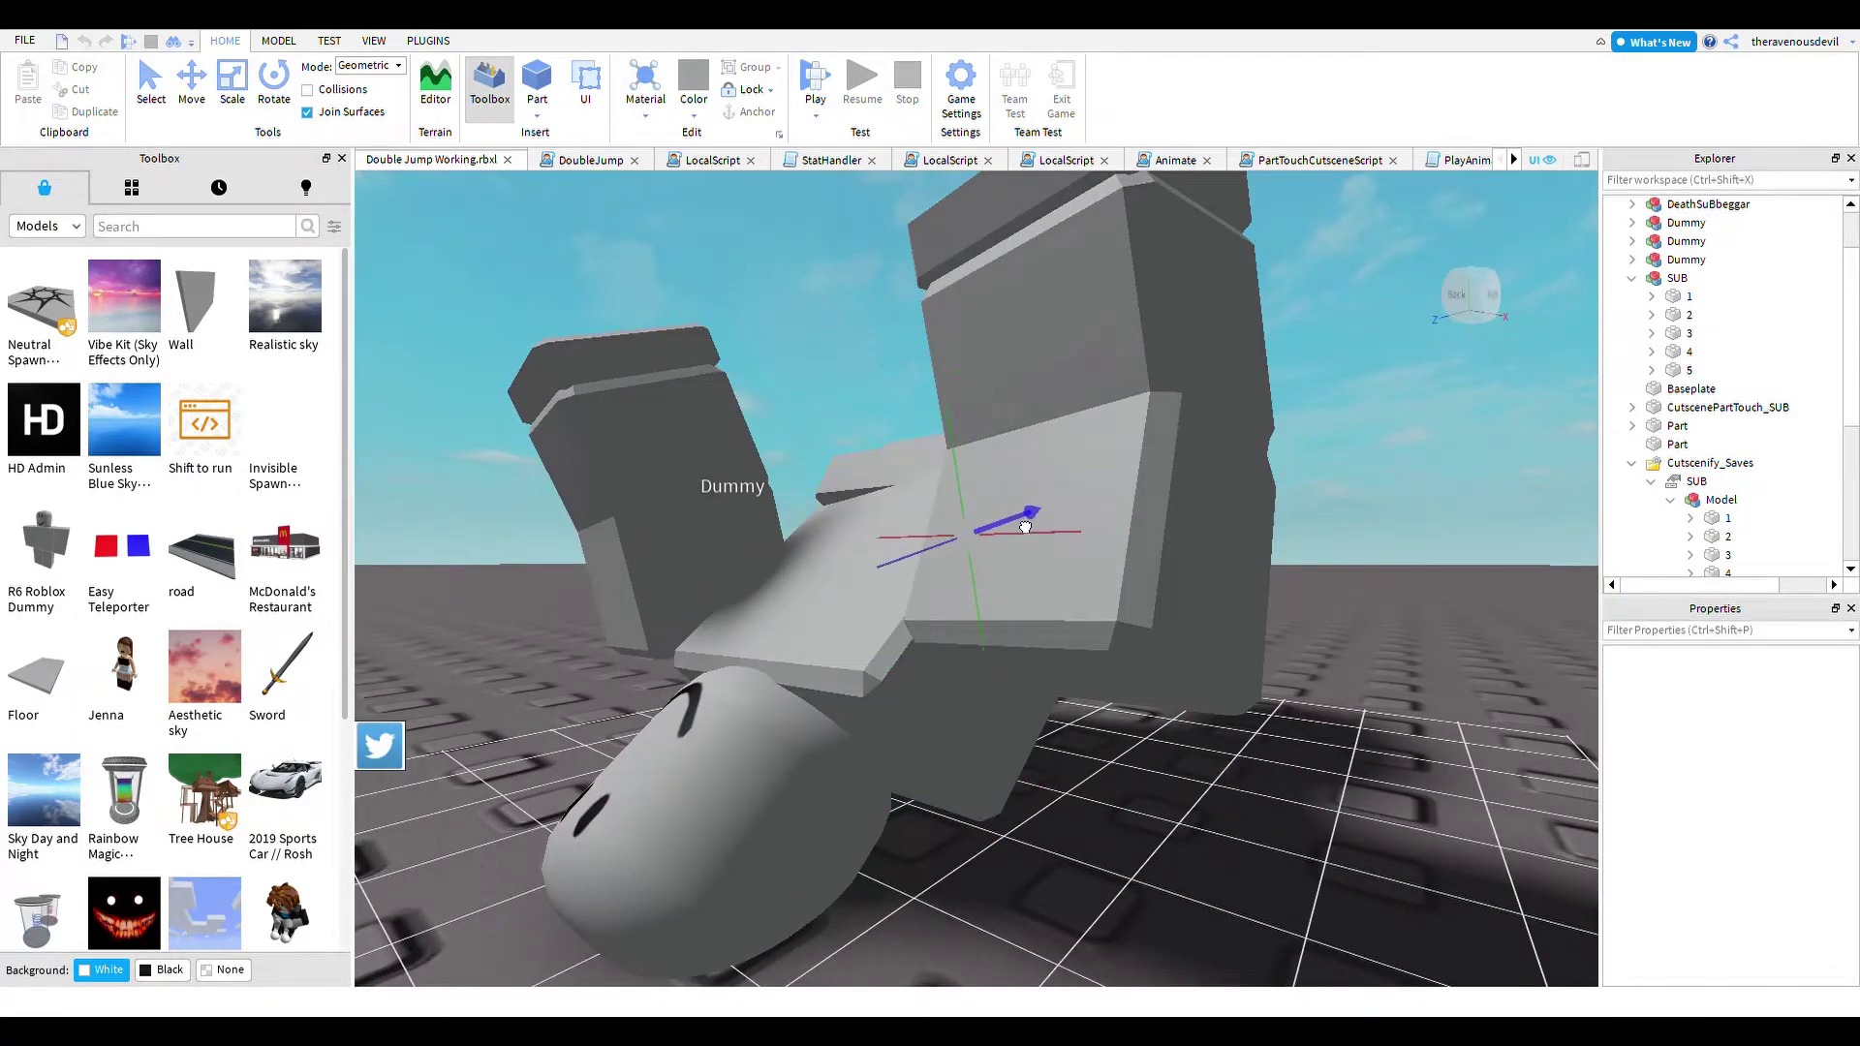
scroll(1209, 613, "down", 8)
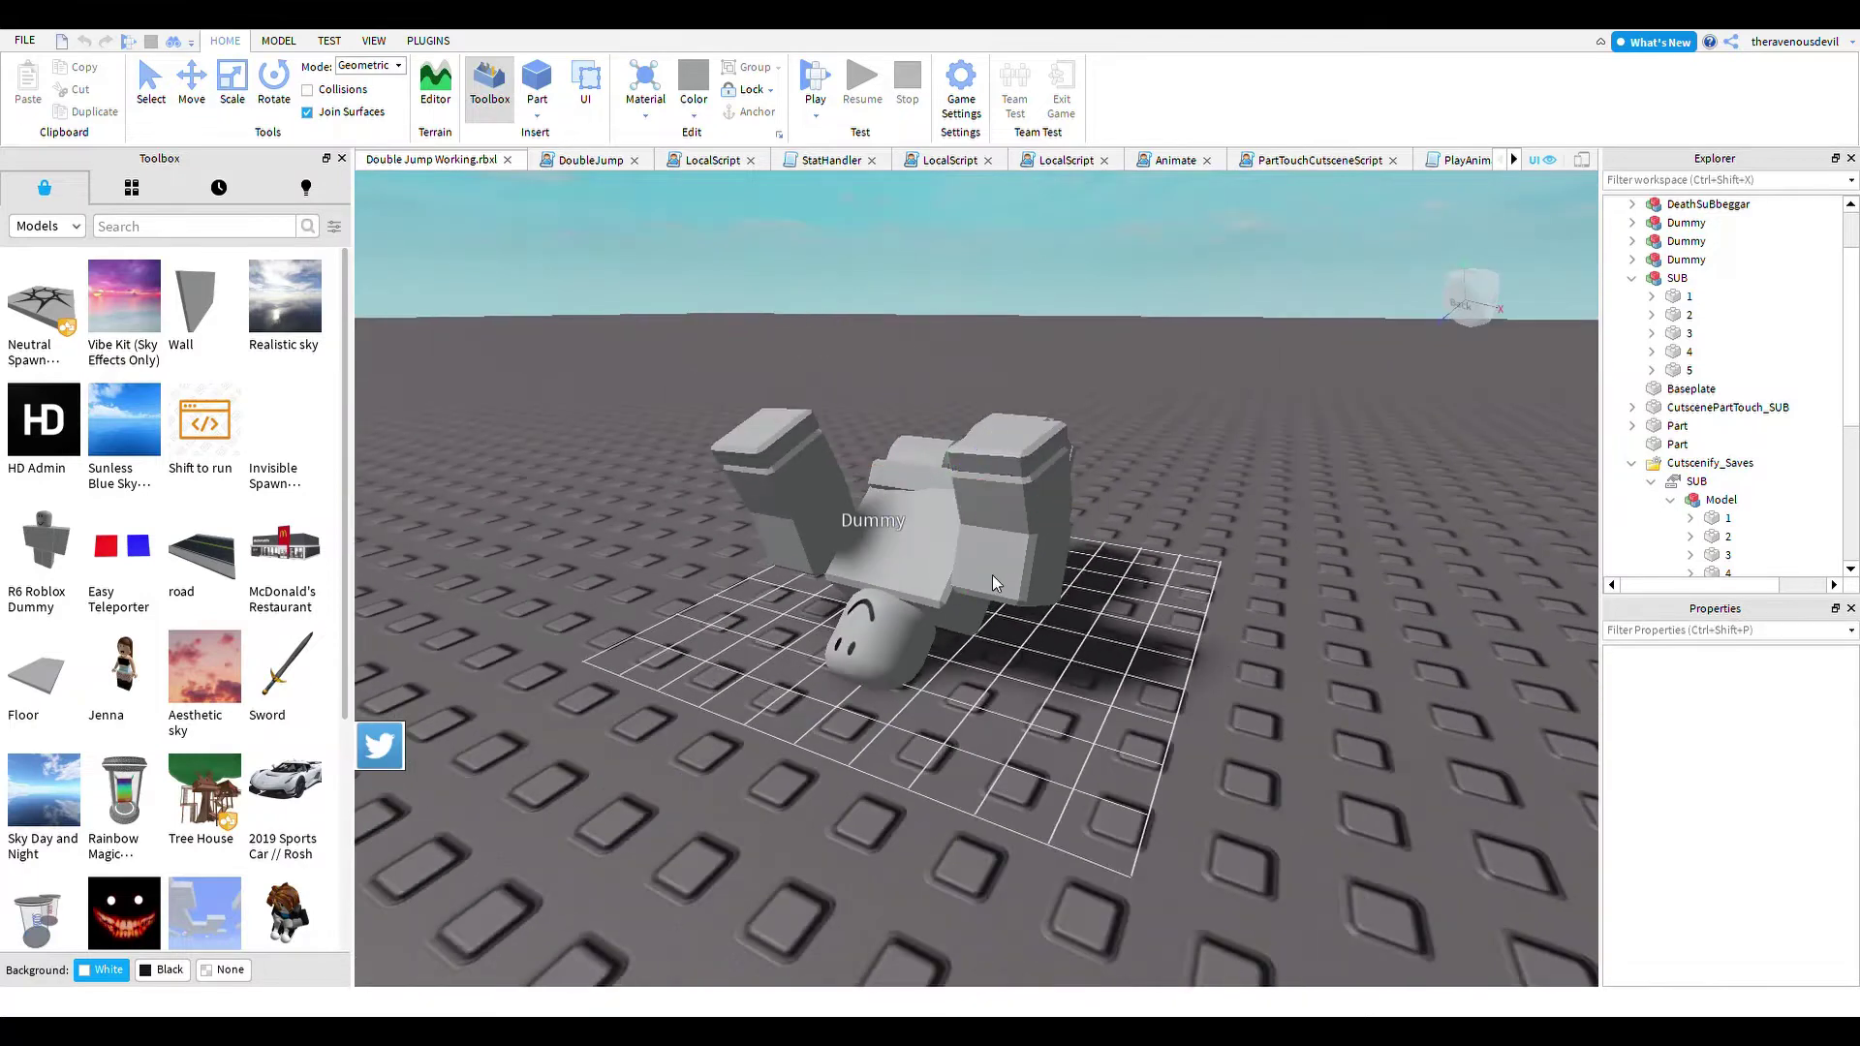
- Shift the dummy's right upper arm slightly sideways at the shoulder in the leaning pose
scroll(1020, 546, "up", 4)
right_click_drag(1019, 547, 1088, 560)
scroll(1089, 560, "down", 4)
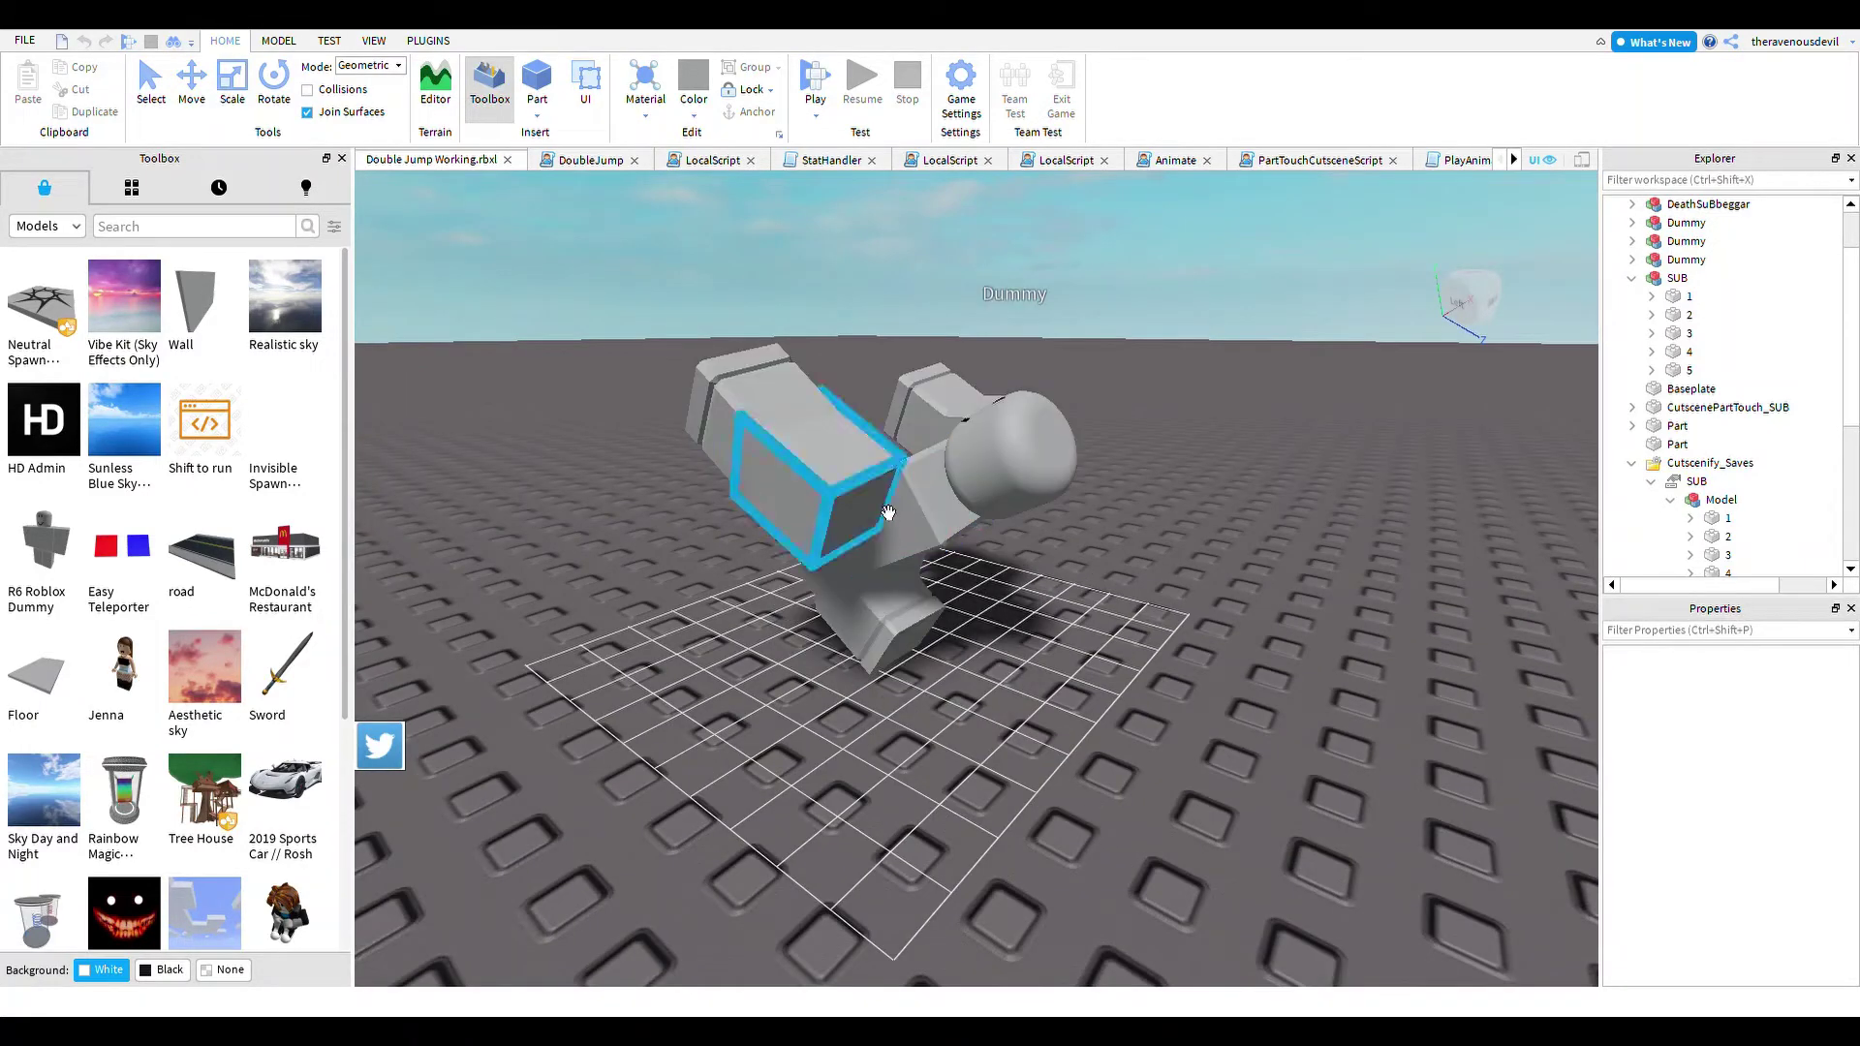
left_click(968, 552)
left_click(1125, 548)
right_click_drag(1125, 548, 1075, 504)
left_click(1075, 504)
left_click_drag(1118, 458, 1108, 457)
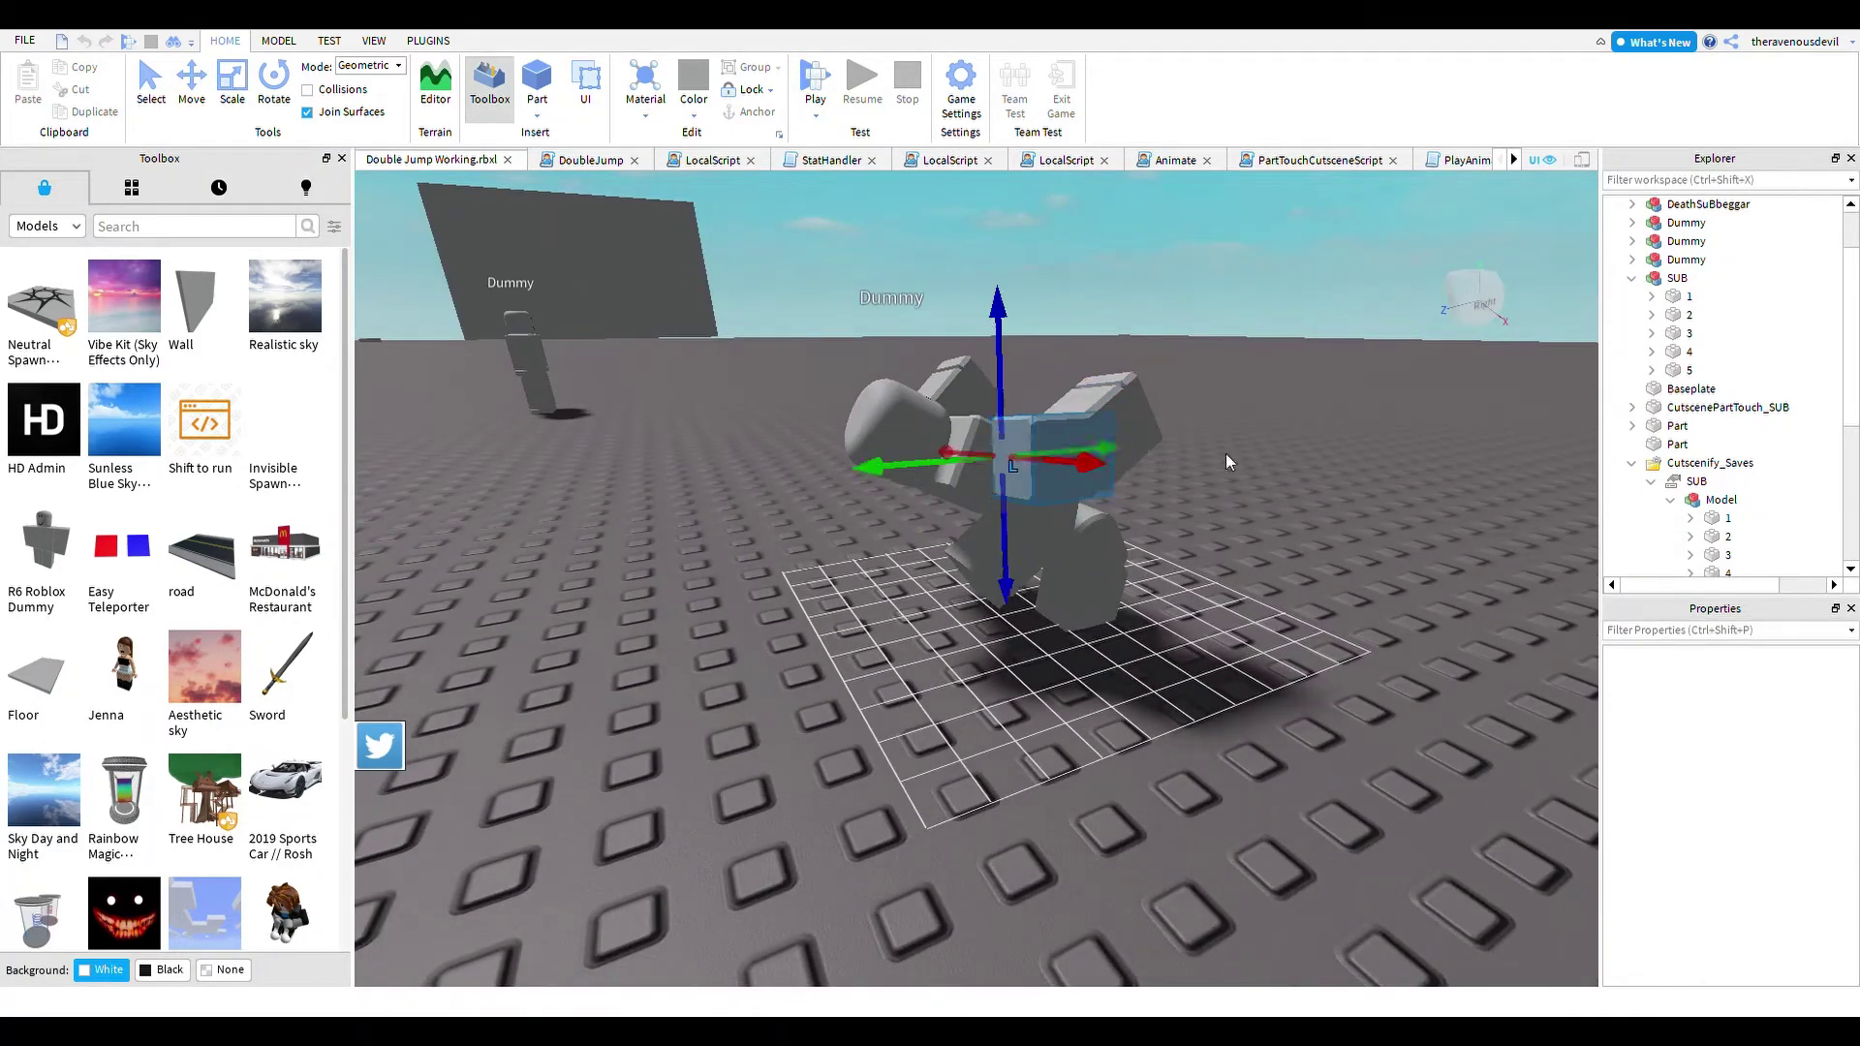
left_click(1224, 457)
- Fine-tune the position of the dummy's right upper arm relative to the torso
left_click(1094, 459)
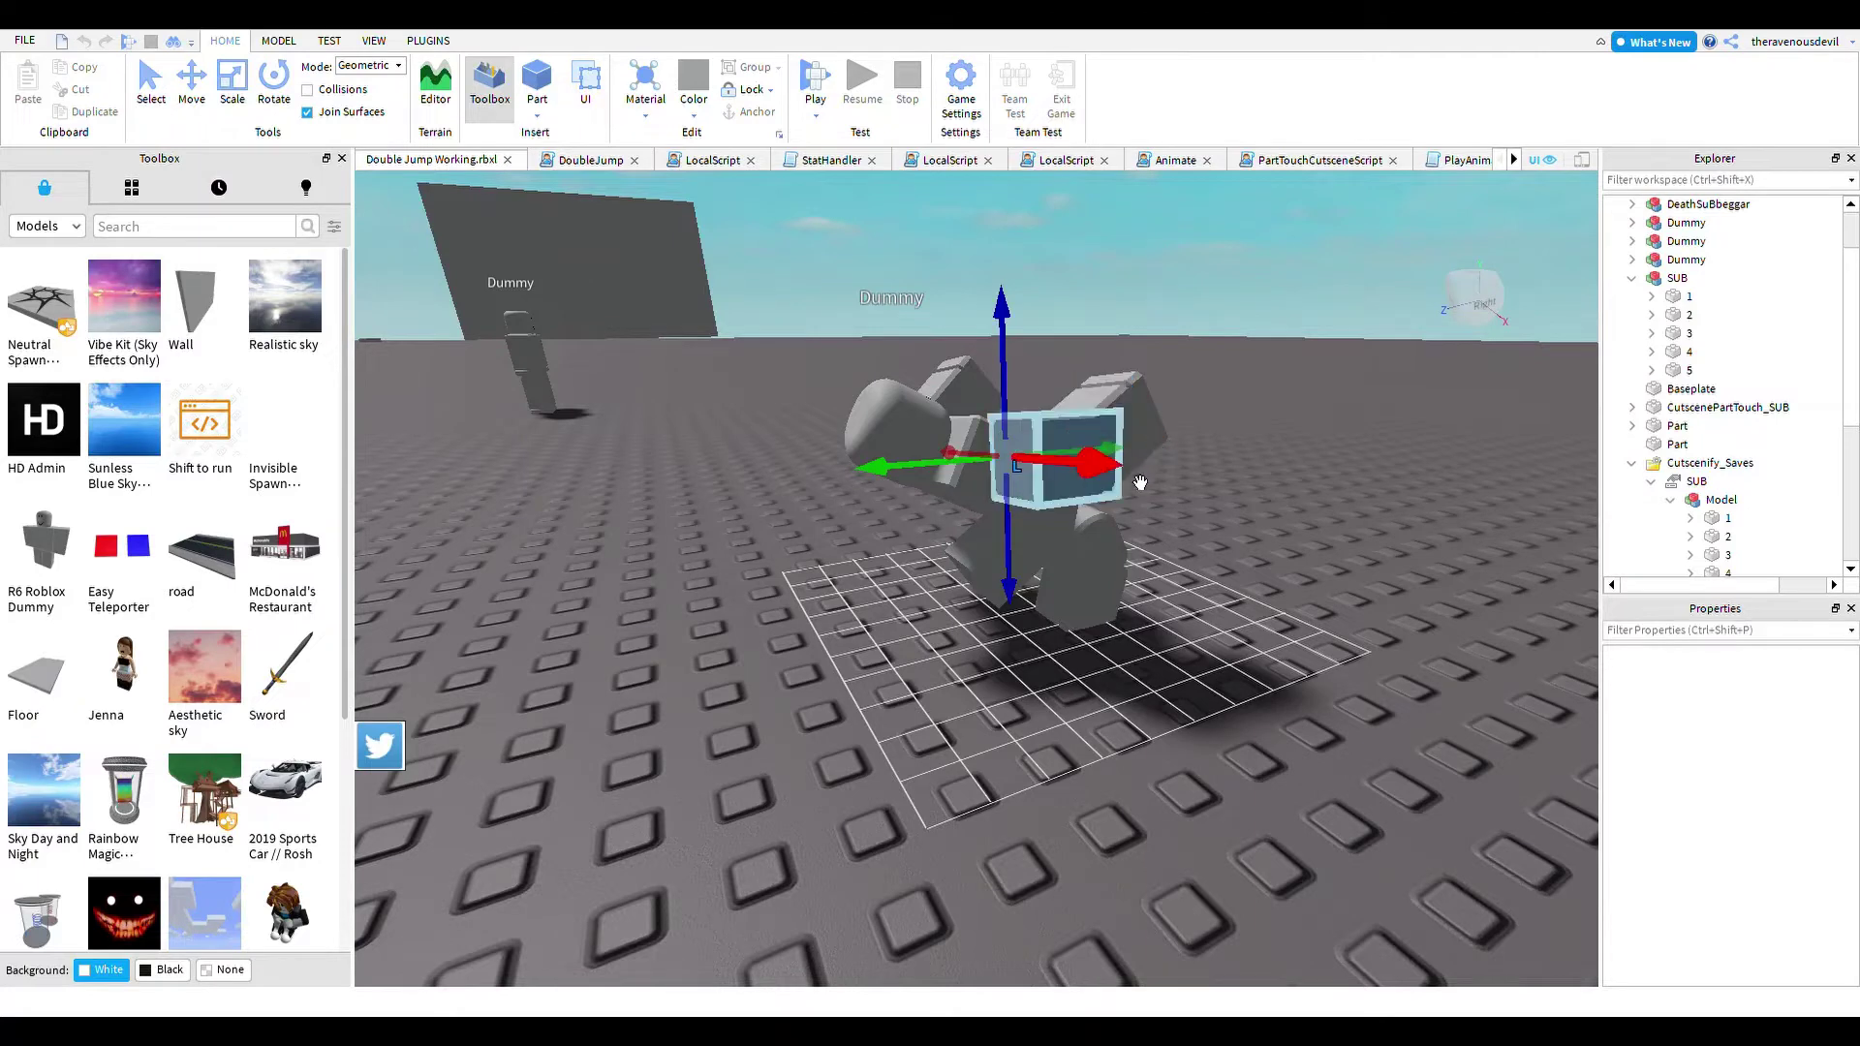
left_click_drag(1104, 462, 1112, 463)
left_click(1248, 484)
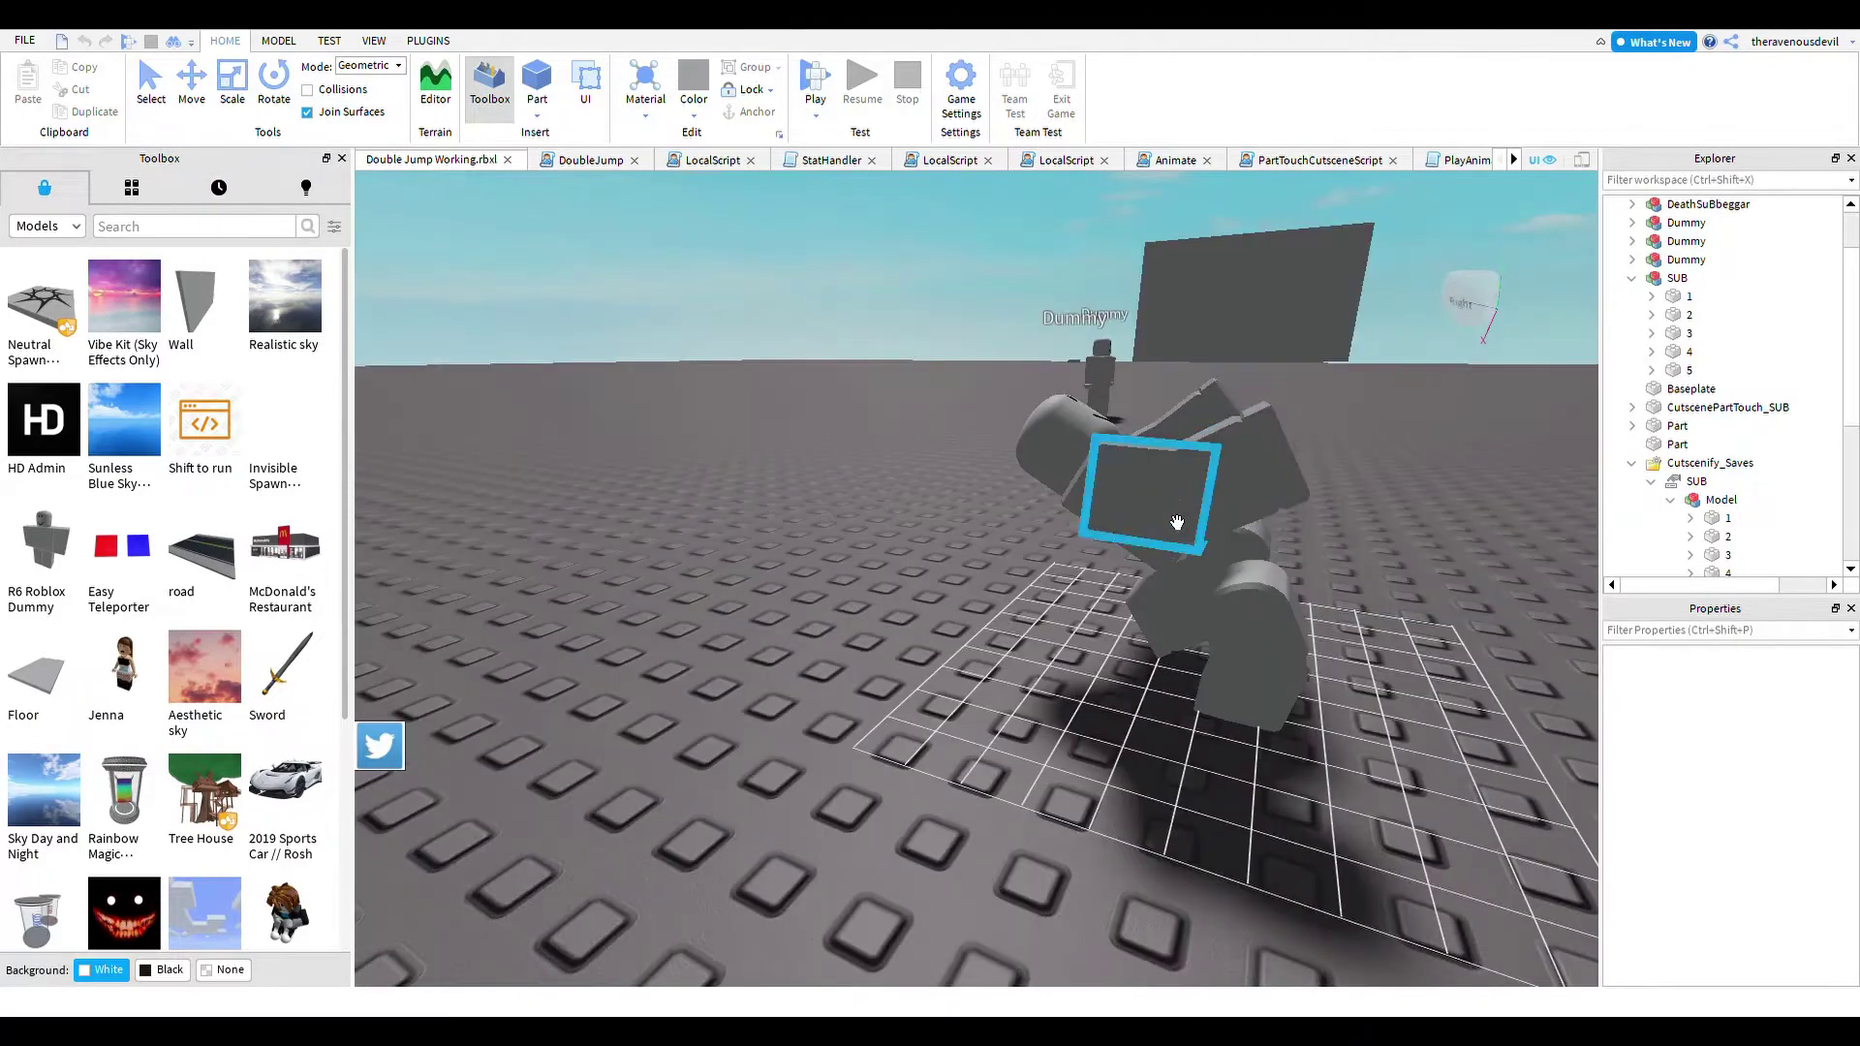
left_click(1175, 521)
left_click_drag(1271, 513, 1245, 503)
left_click(1433, 516)
- Move the dummy's right upper leg slightly at the hip in the same leaning pose
left_click(1277, 624)
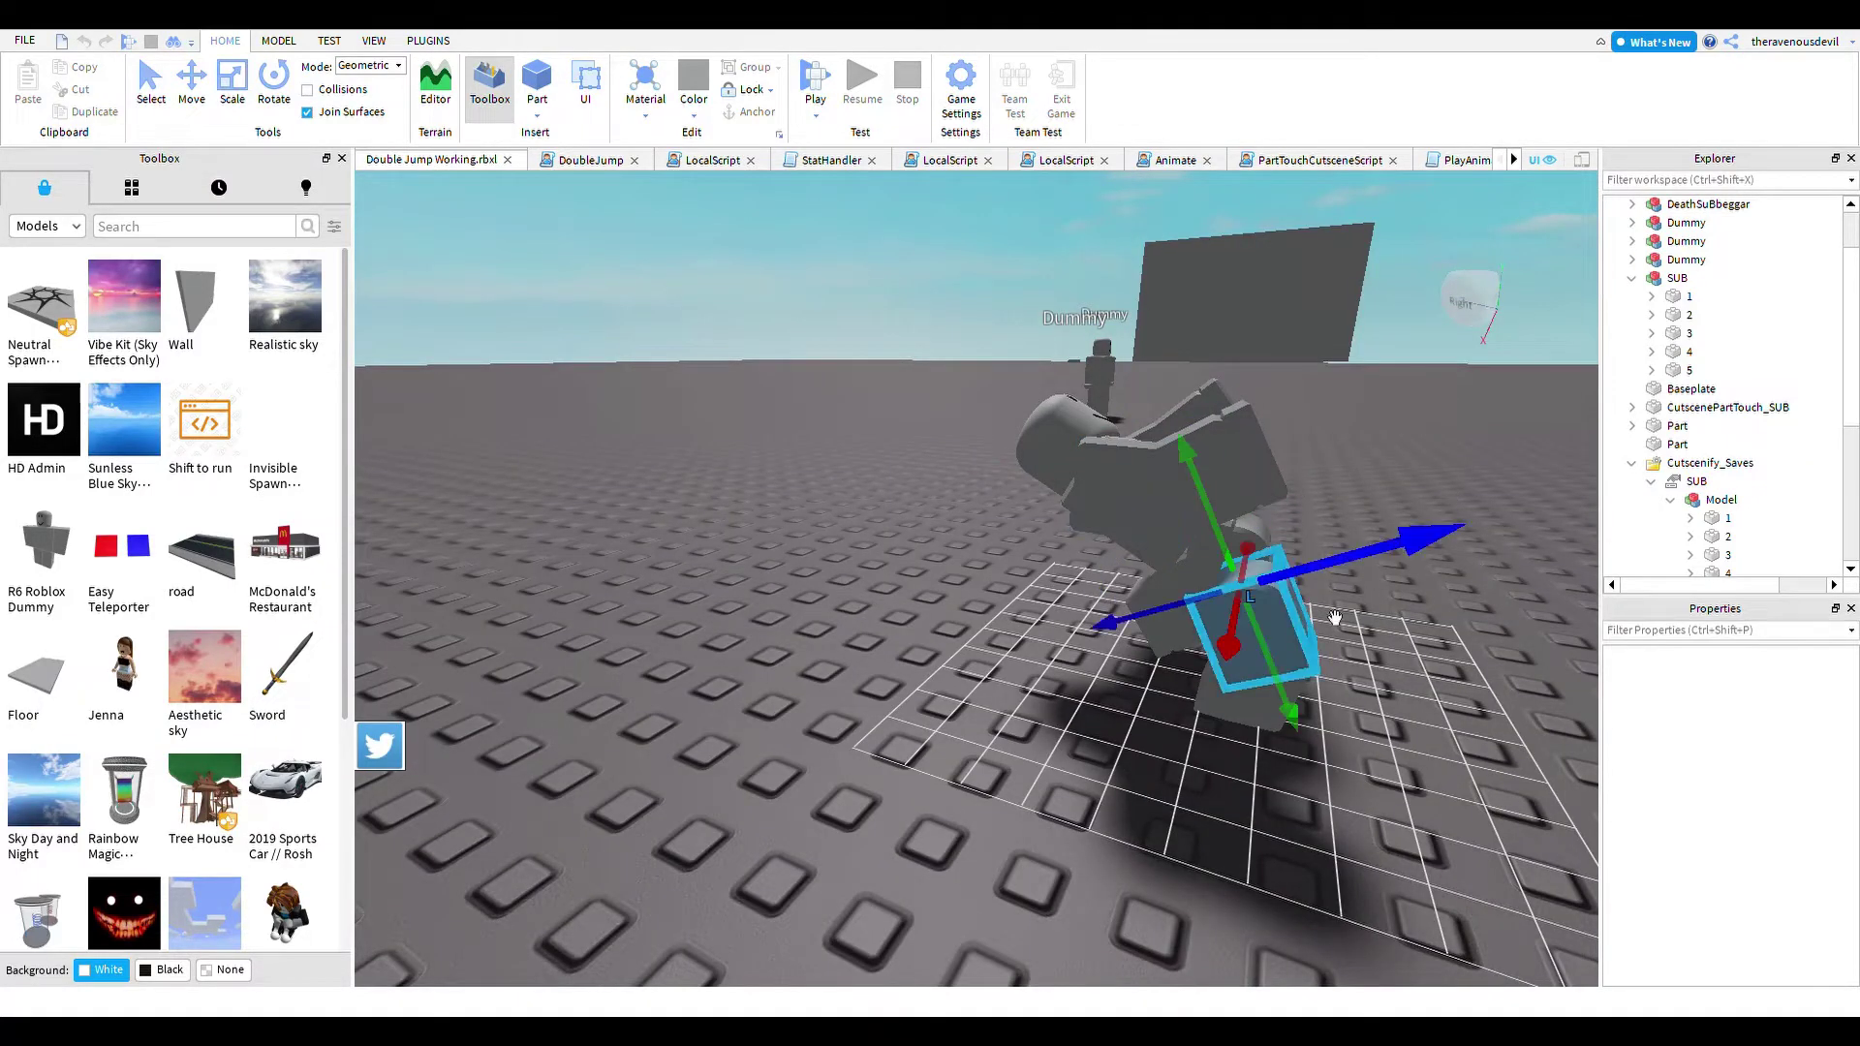
right_click_drag(1335, 620, 1162, 581)
left_click(1369, 592)
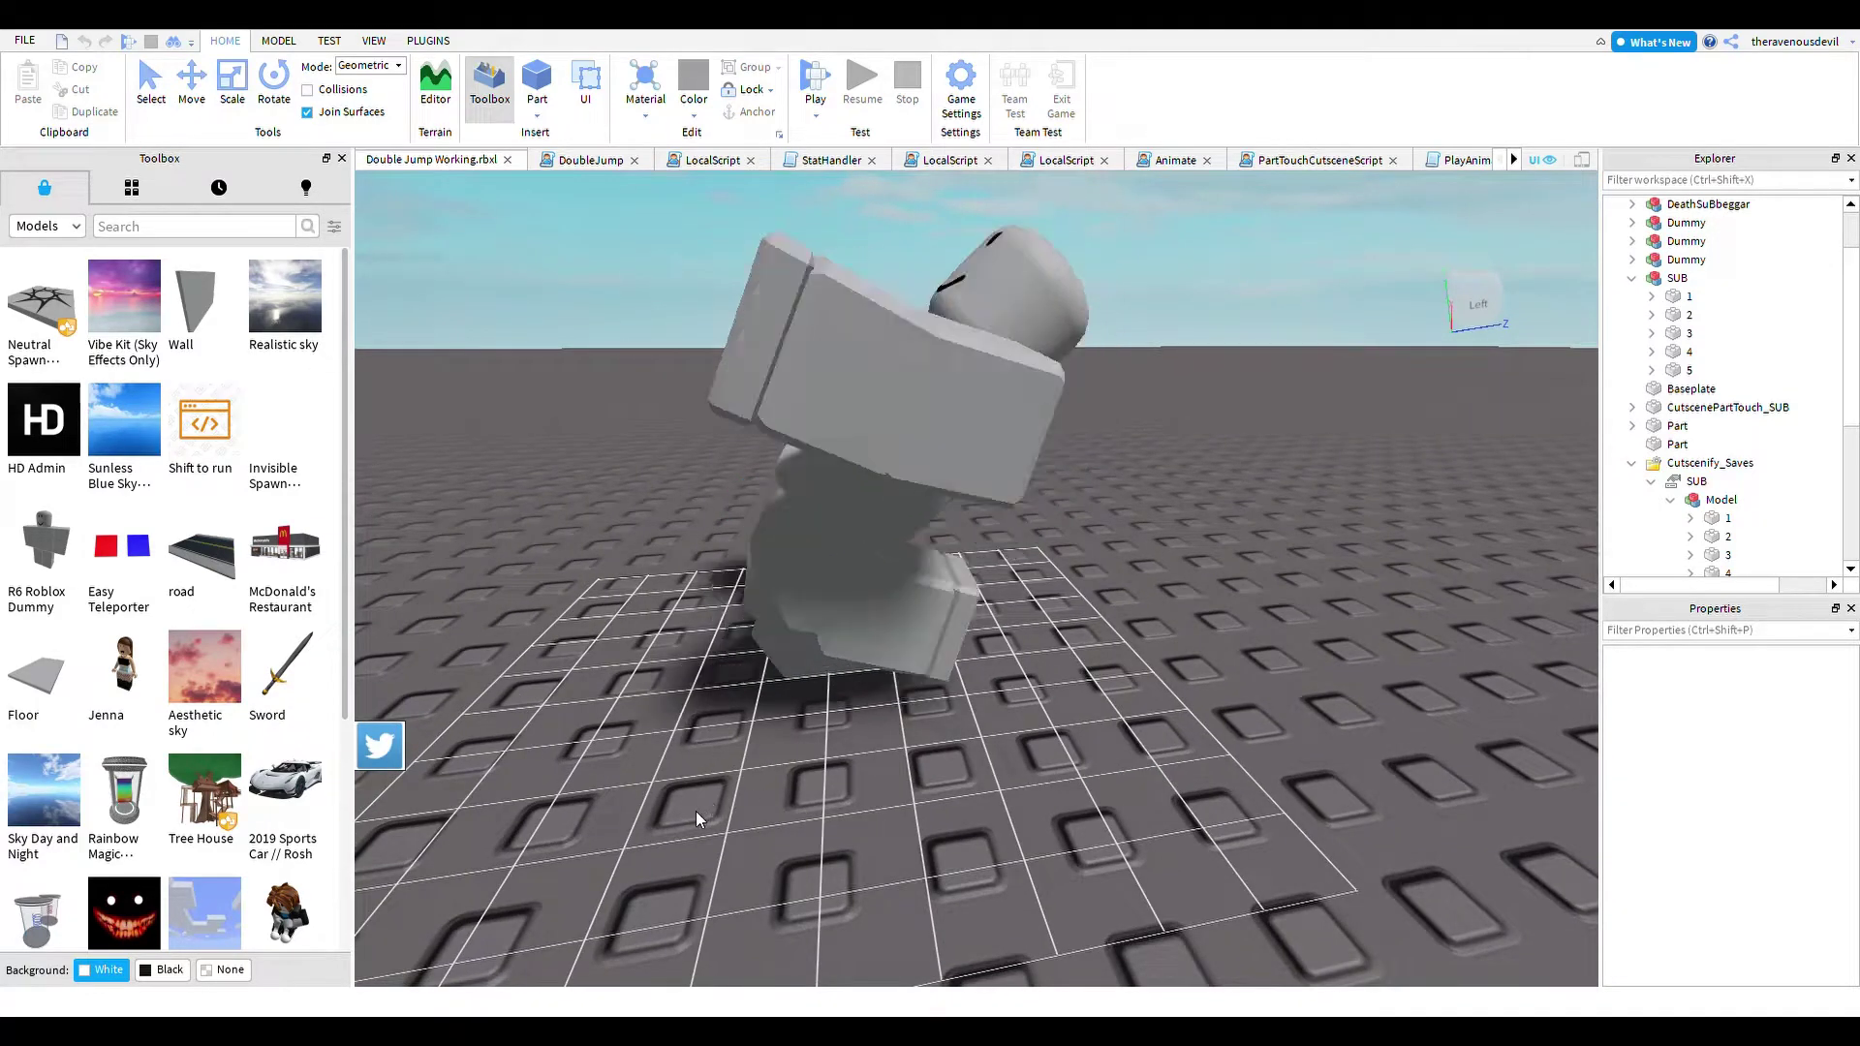
- Adjust the dummy's upper leg position at the hip in the upside-down pose and check the next frames
right_click_drag(1230, 596, 1051, 600)
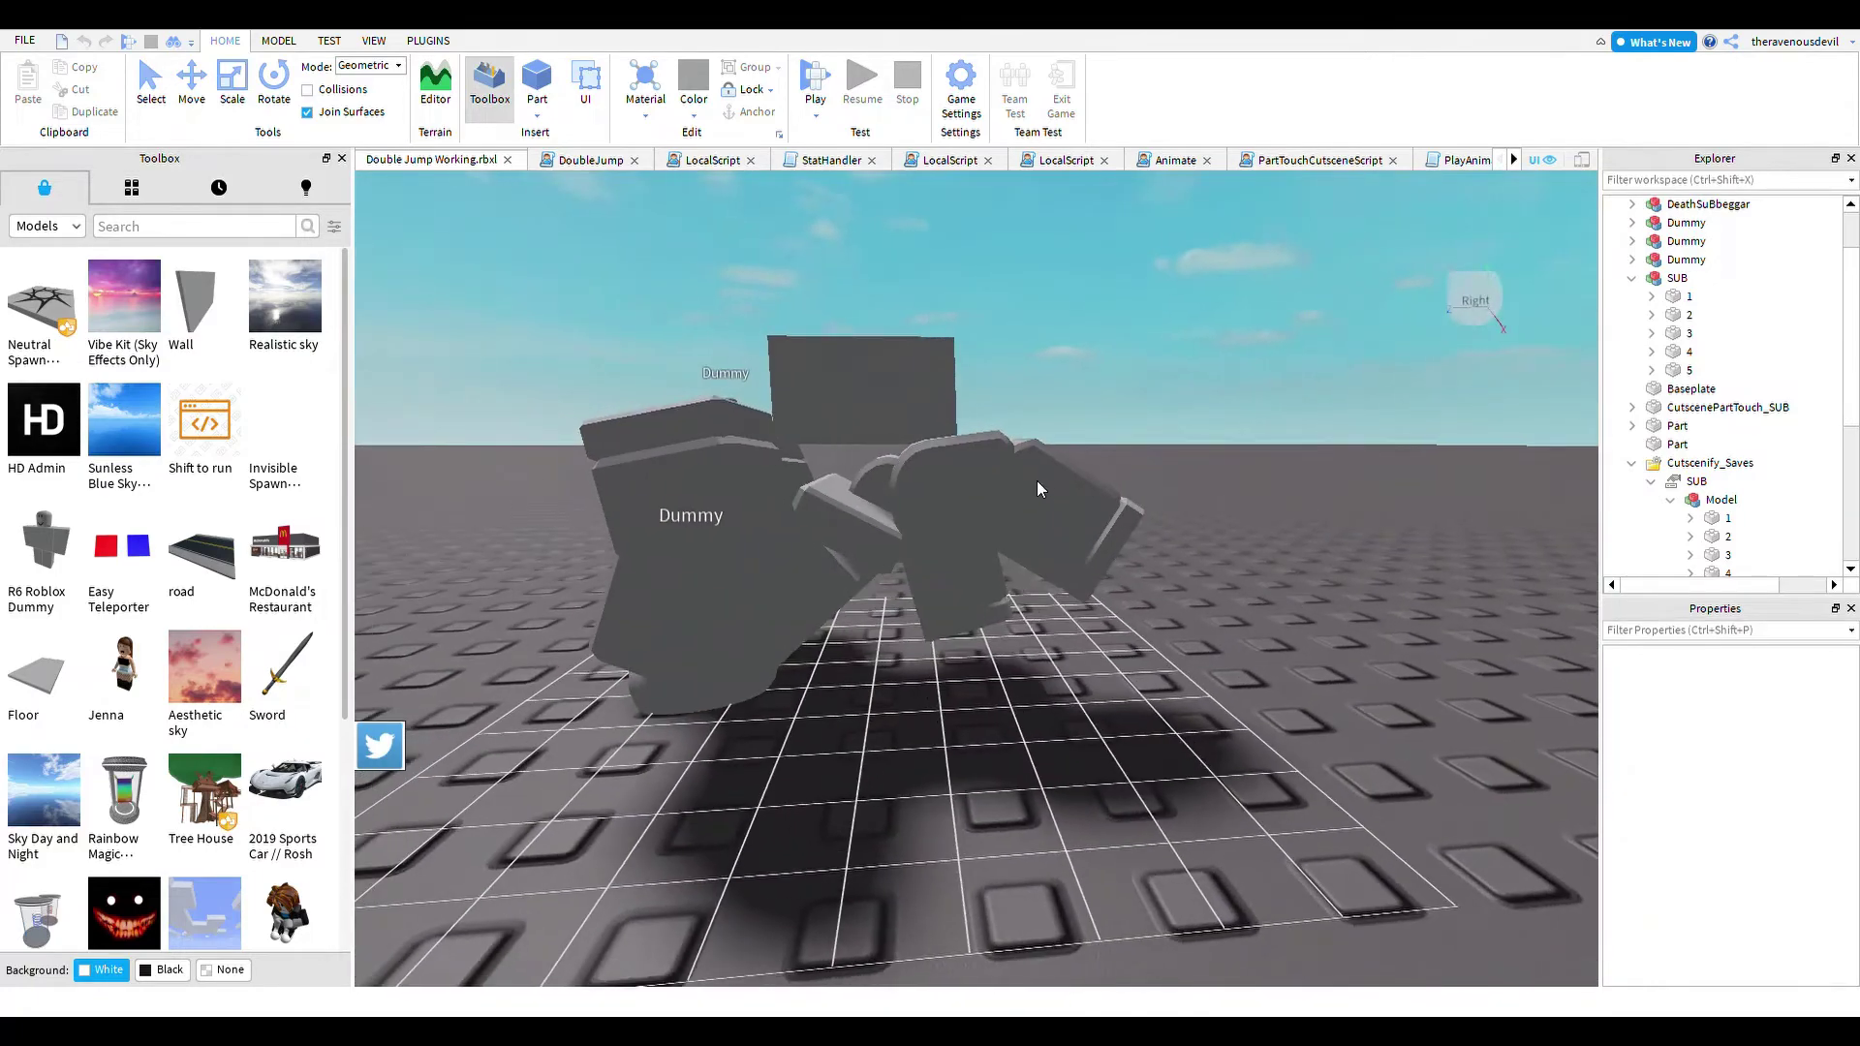
left_click(947, 506)
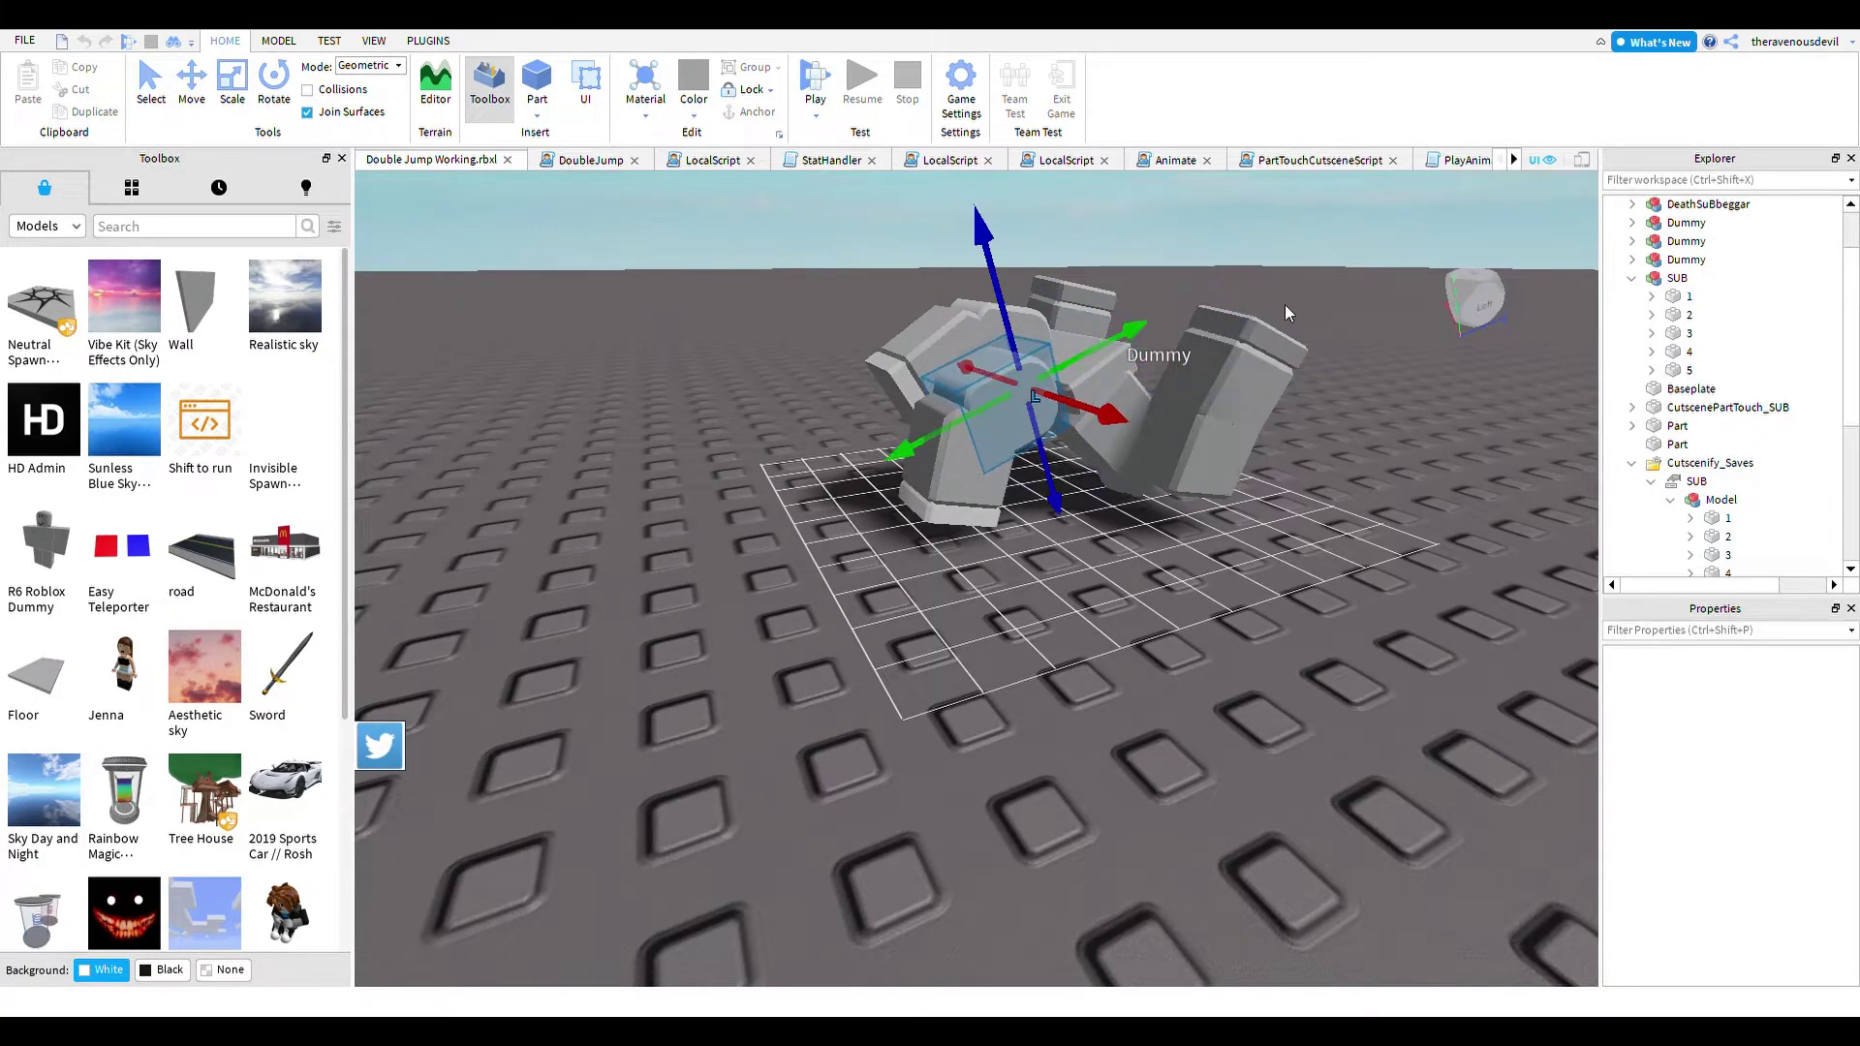
left_click(1078, 753)
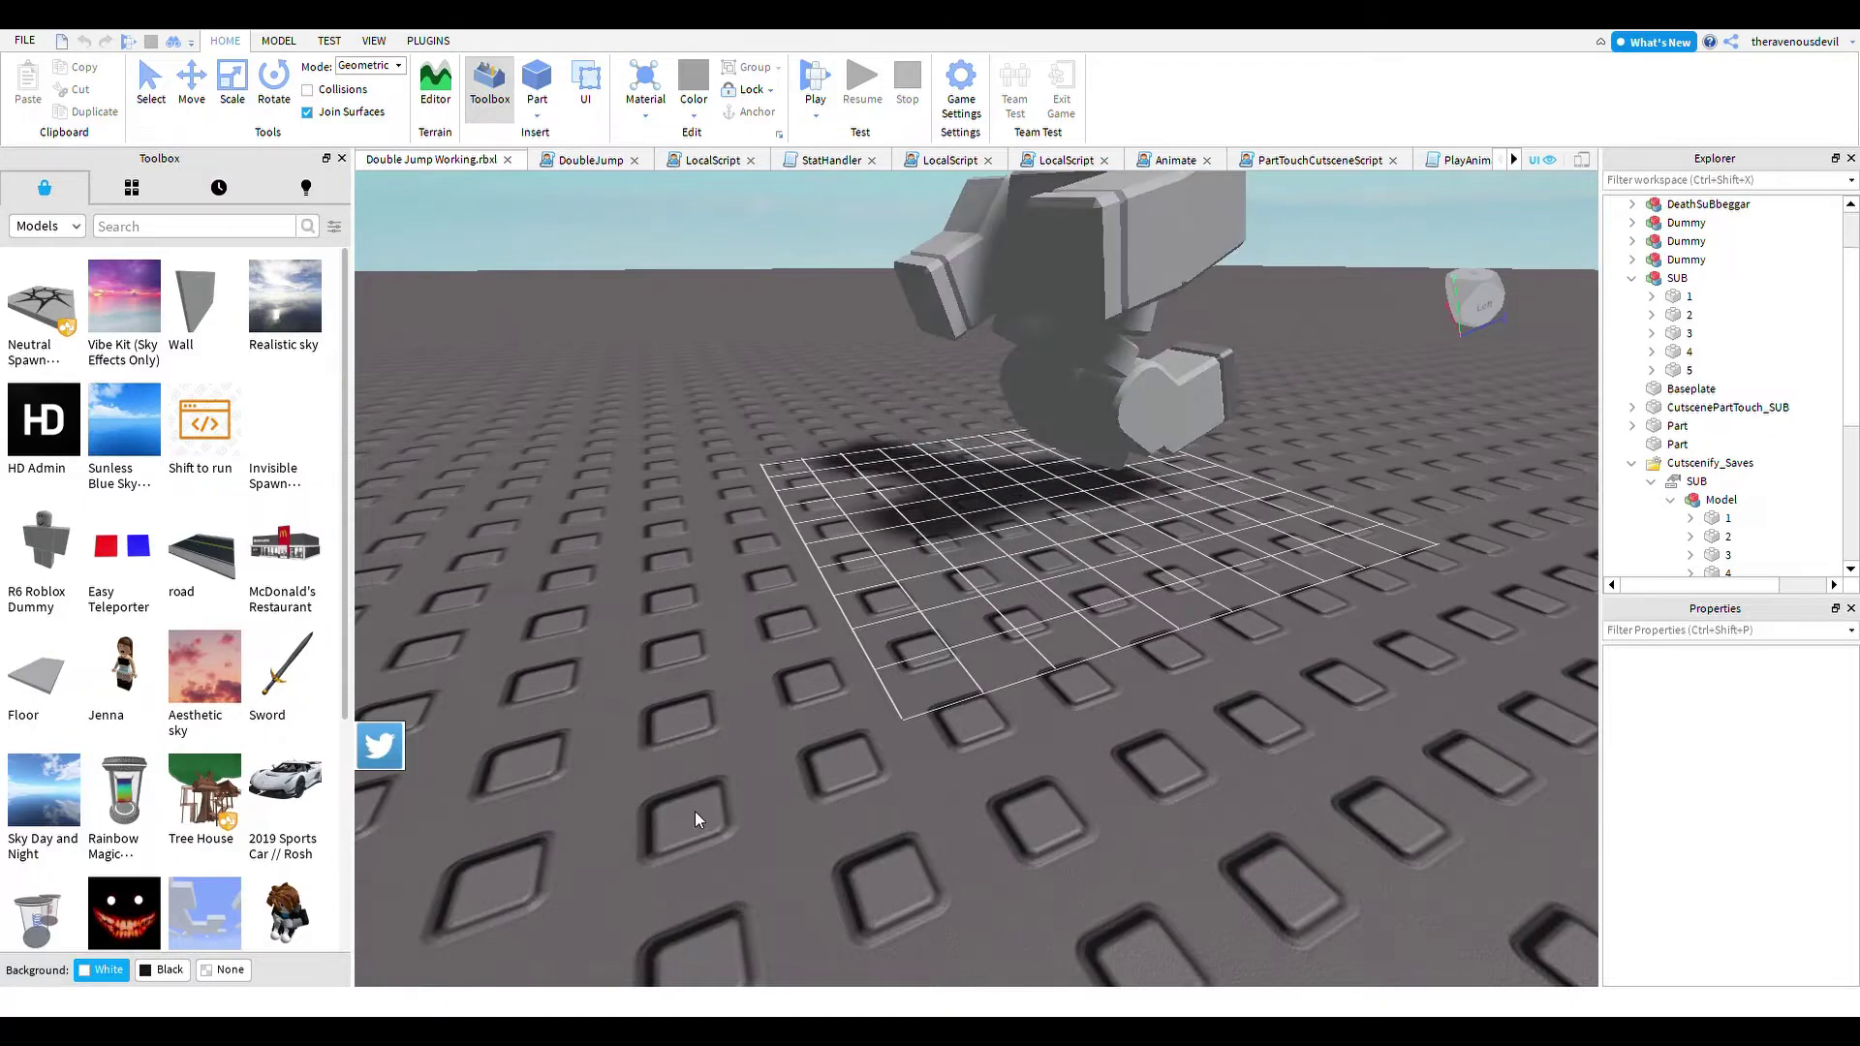
- Adjust the dummy's upper leg position at the hip in the upright tucked pose
right_click_drag(1097, 514, 1167, 692)
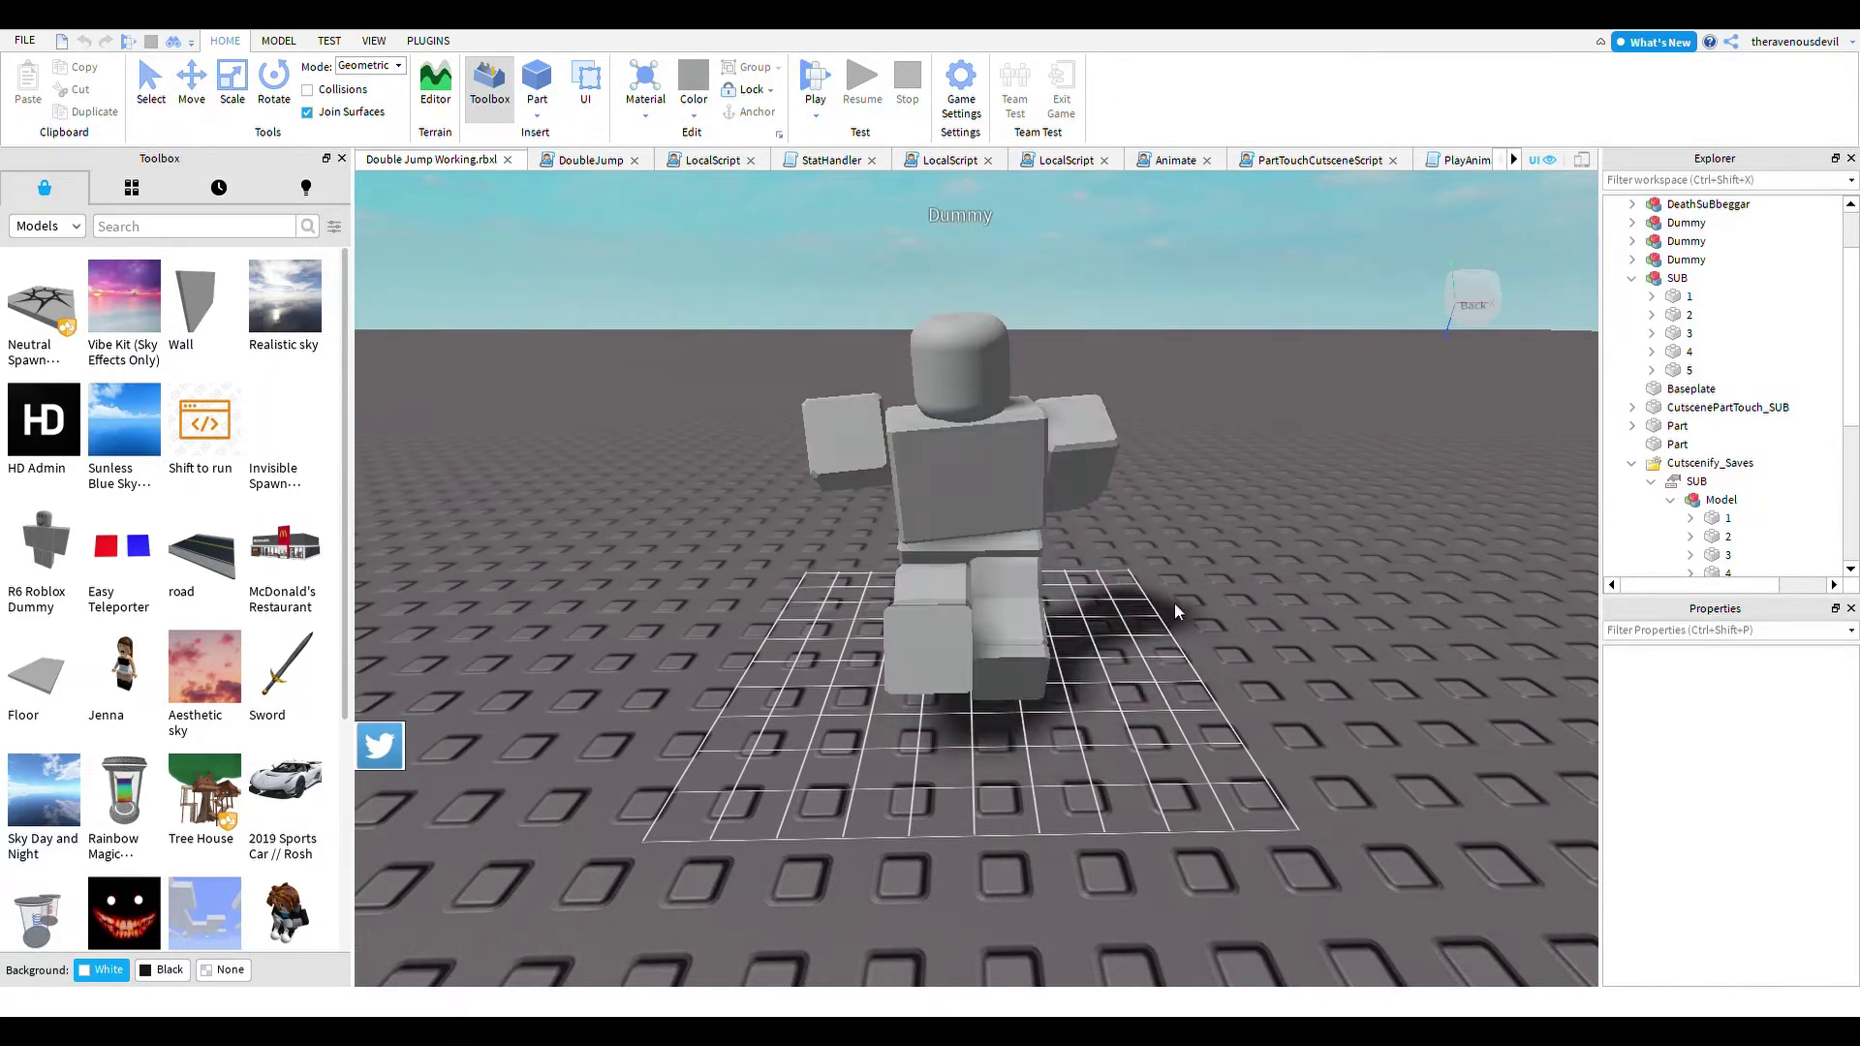
mouse_move(1174, 602)
right_mouse_down()
mouse_move(1125, 585)
mouse_move(1153, 608)
right_mouse_up()
left_click(1033, 530)
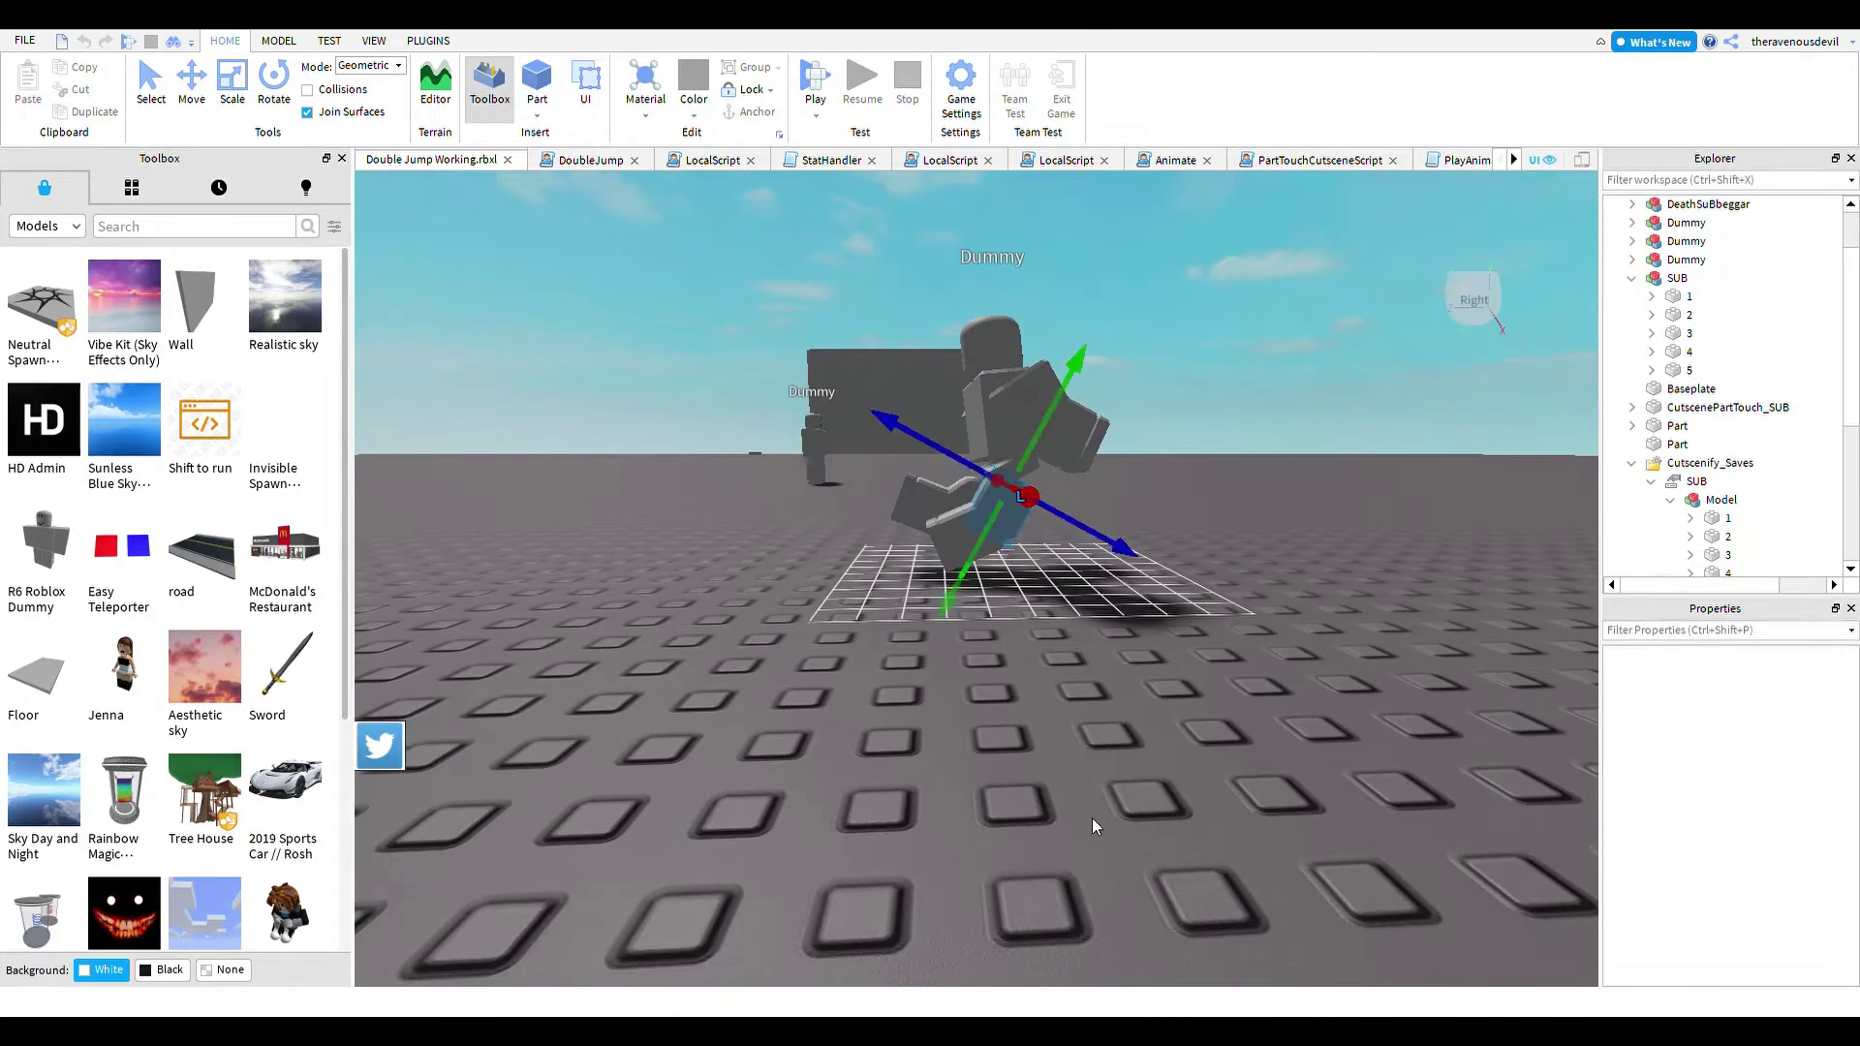
left_click(1067, 823)
- Move the dummy's upper leg towards the torso at the hip in the upside-down pose
left_click(1236, 539)
right_click_drag(1237, 540, 1240, 541)
scroll(1240, 540, "up", 3)
key("w")
right_click_drag(1356, 515, 1356, 514)
left_click(1262, 489)
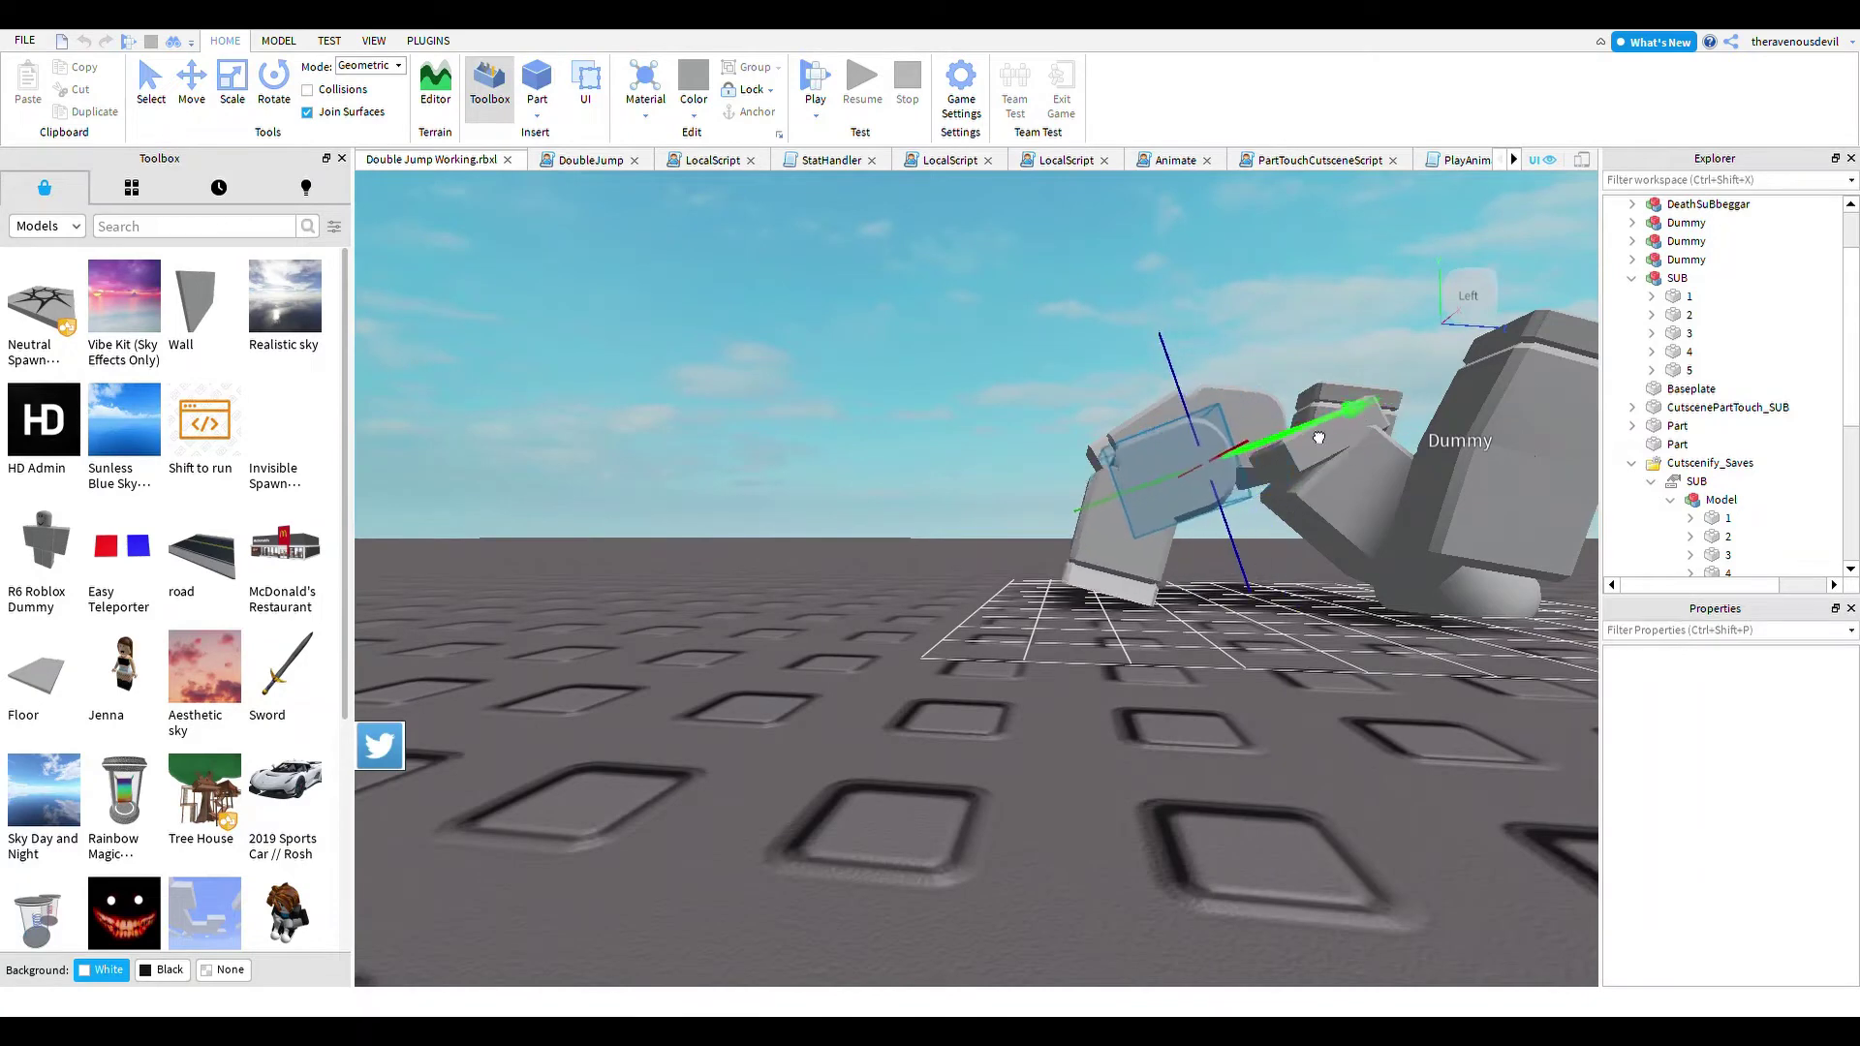
left_click(802, 743)
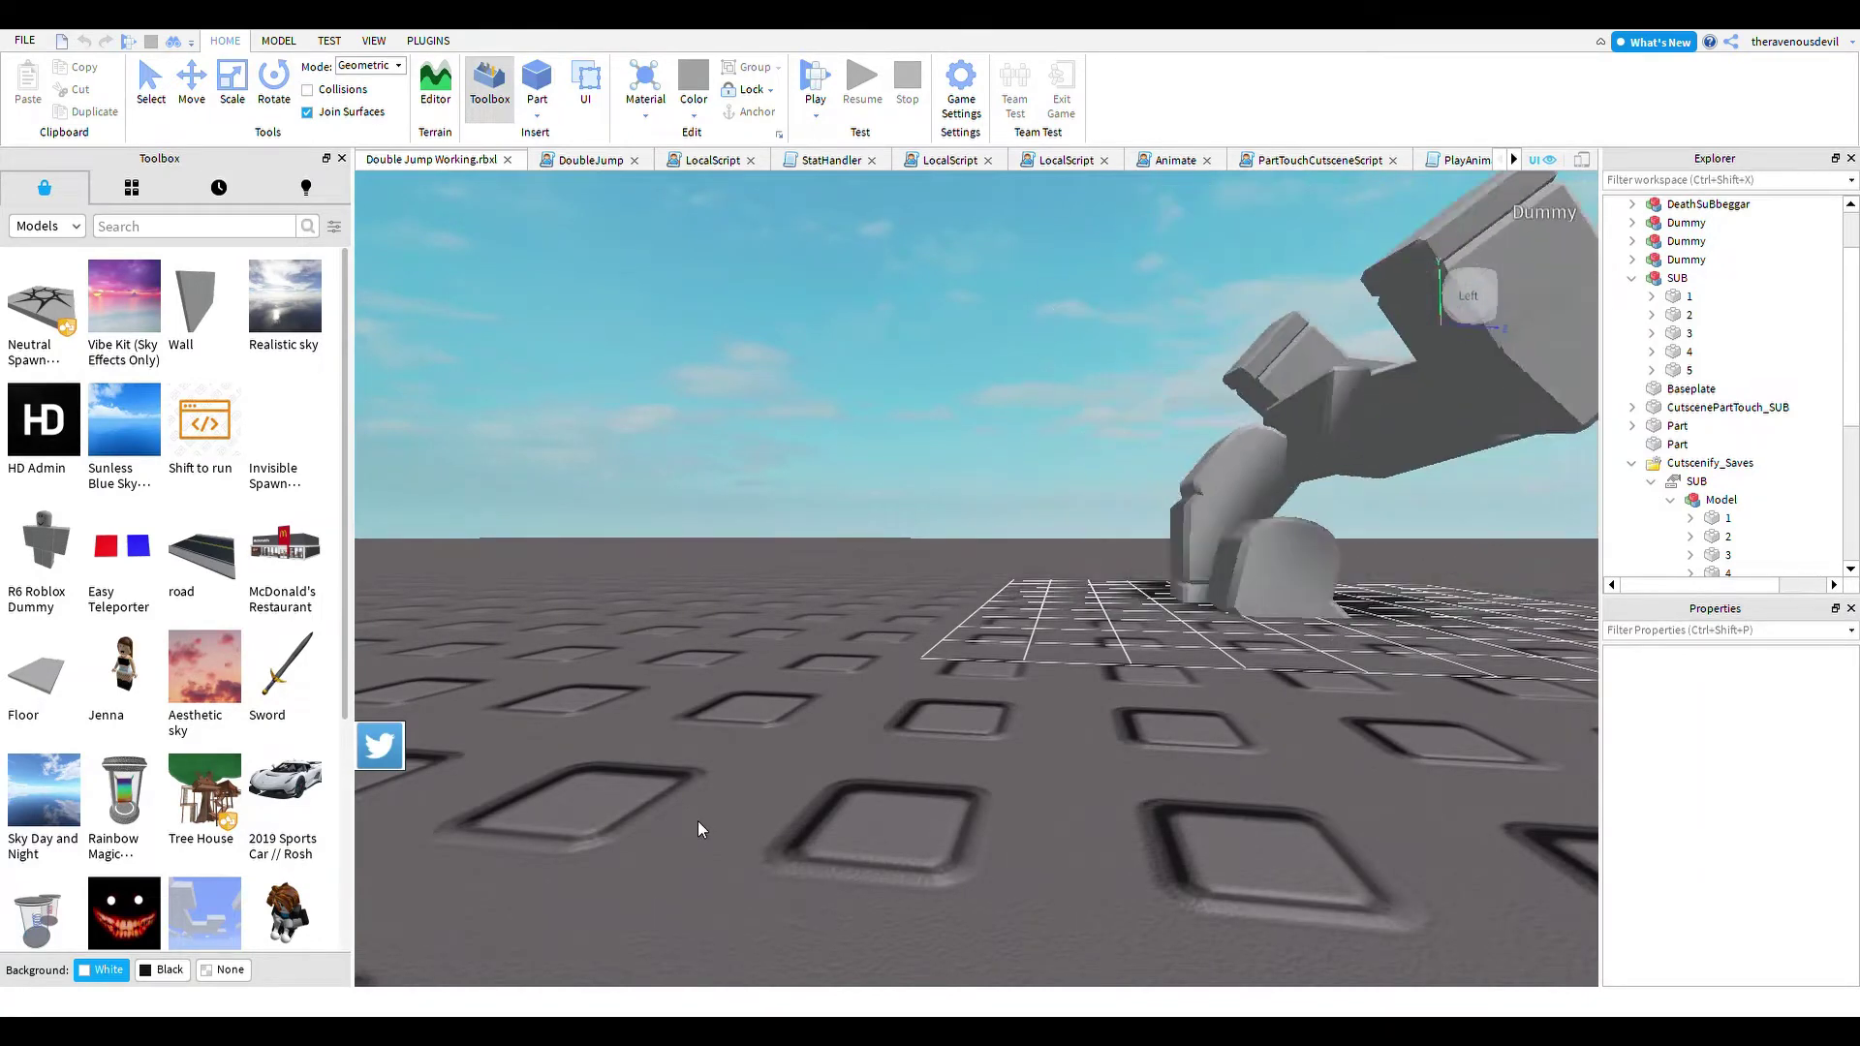
- Adjust the dummy's left upper leg at the hip in the tucked pose and check the motion
key("d")
right_click_drag(1016, 589, 963, 628)
key("s")
key("s")
key("w")
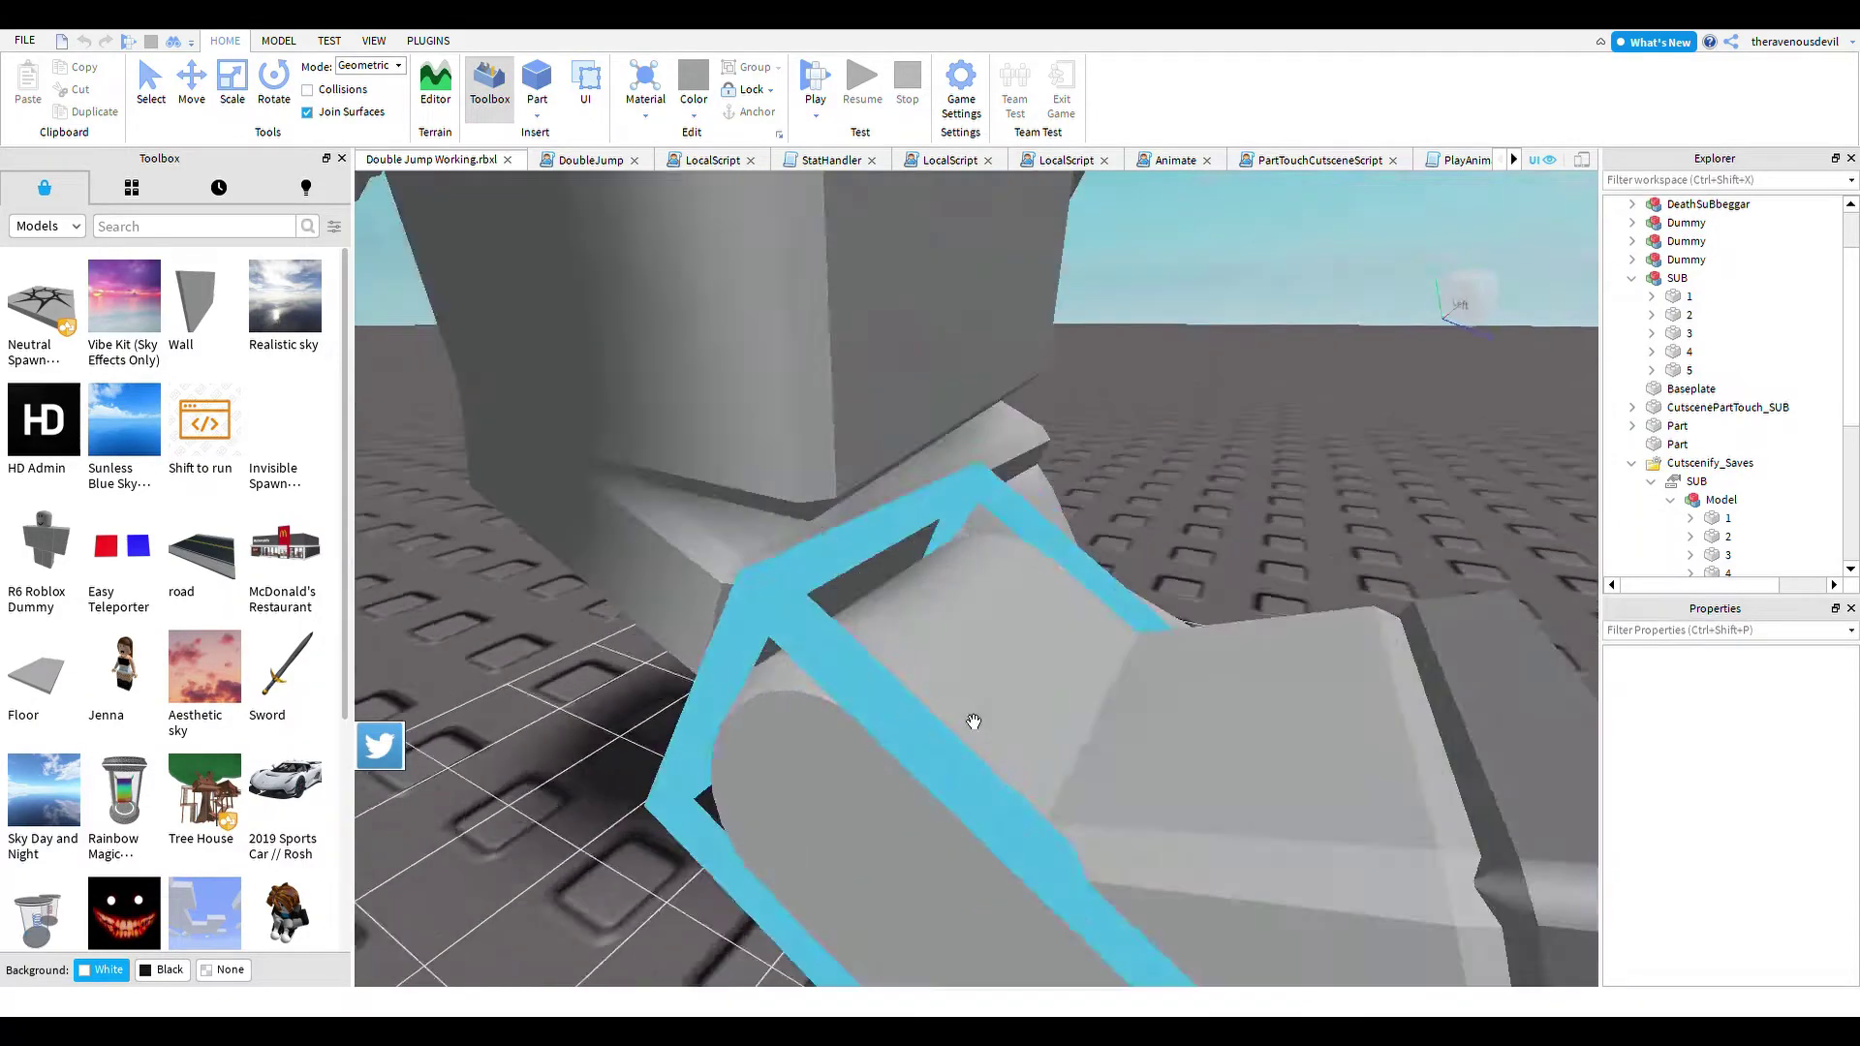
scroll(968, 688, "down", 5)
left_click(1279, 582)
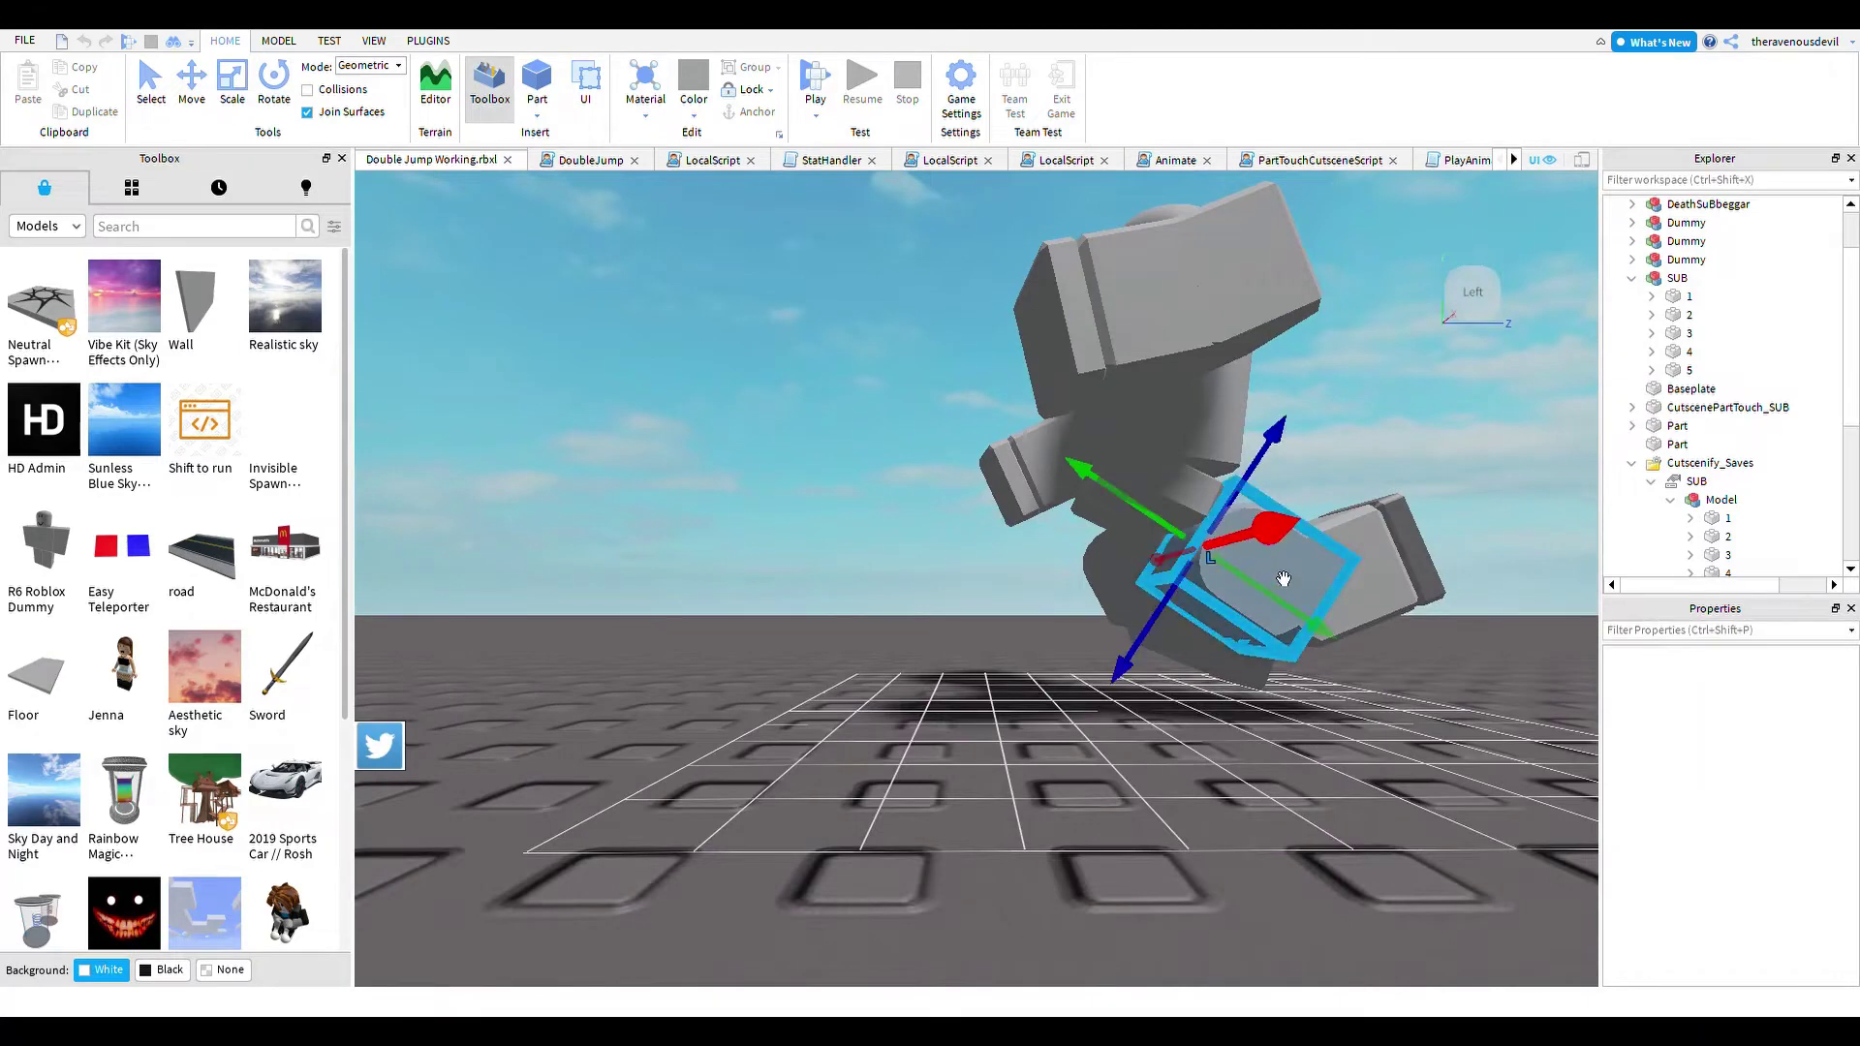
left_click(1144, 778)
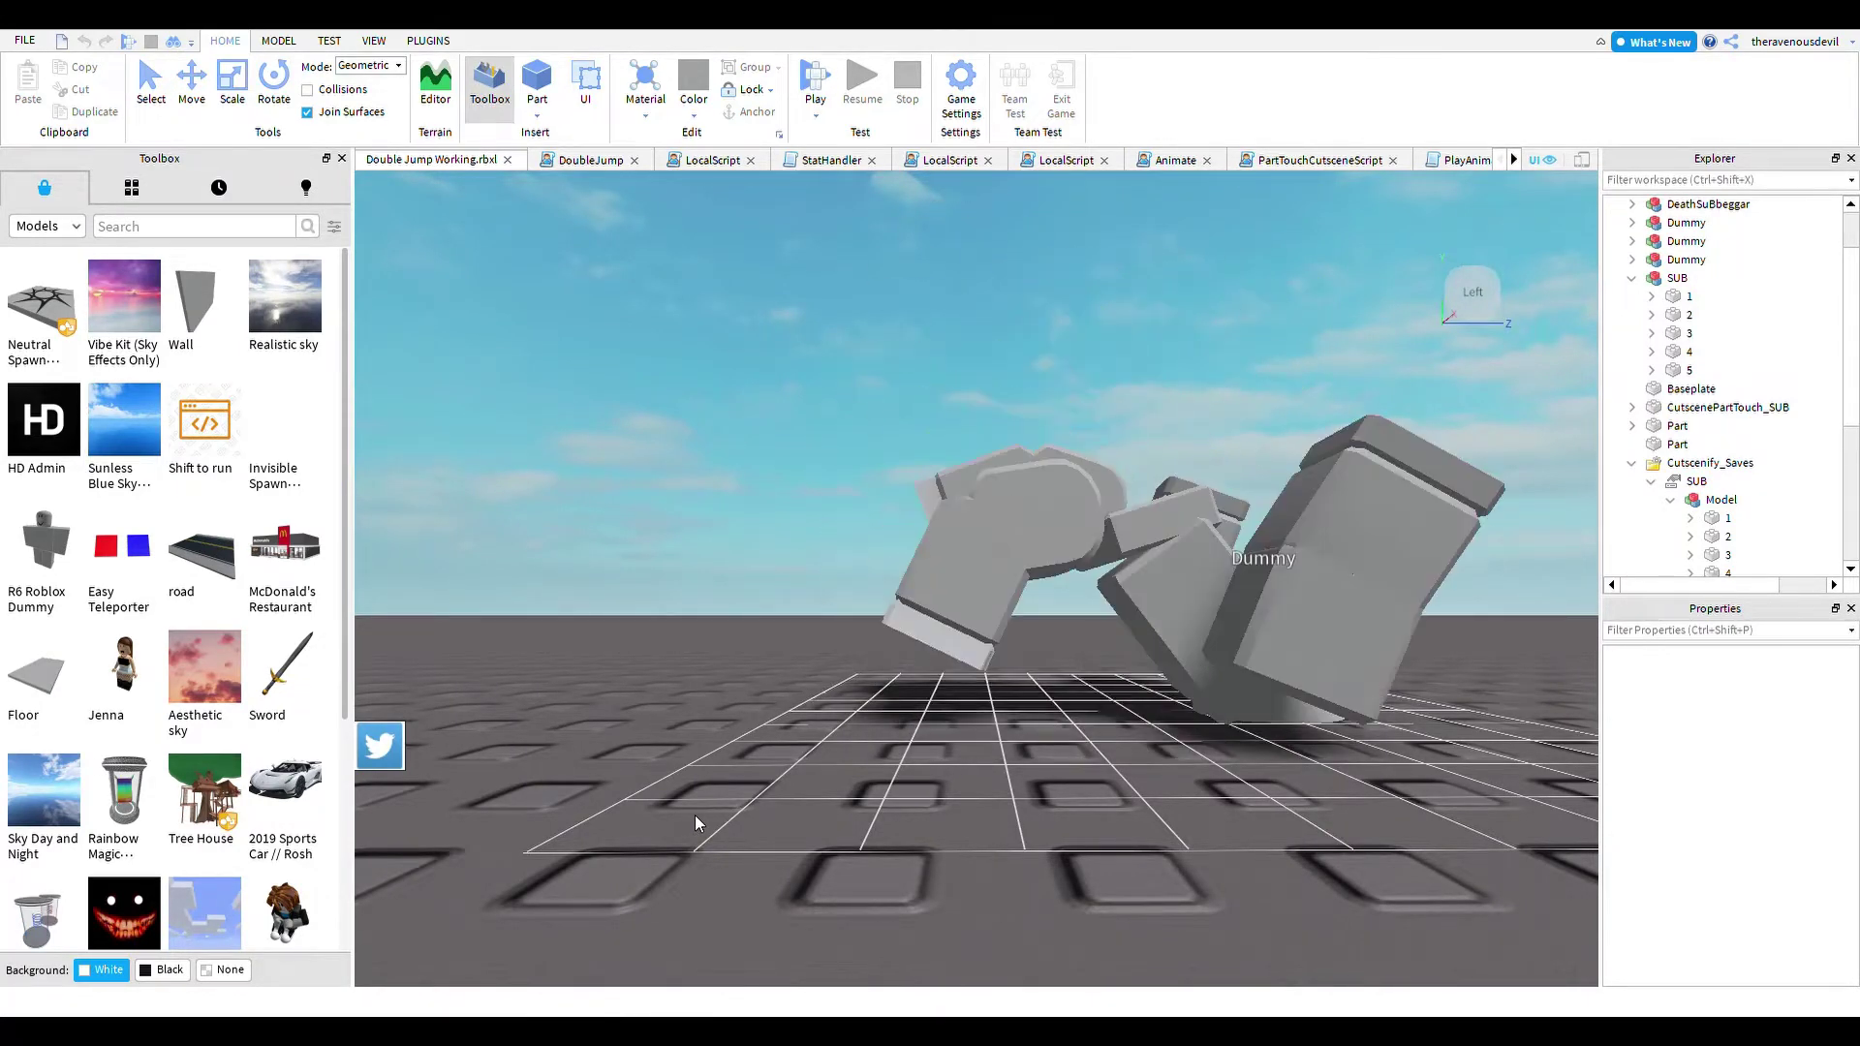
- Readjust the dummy's left upper leg at the hip and review the flip animation from behind
right_click_drag(1300, 660, 1300, 659)
right_click_drag(1149, 632, 1149, 631)
scroll(1149, 631, "up", 3)
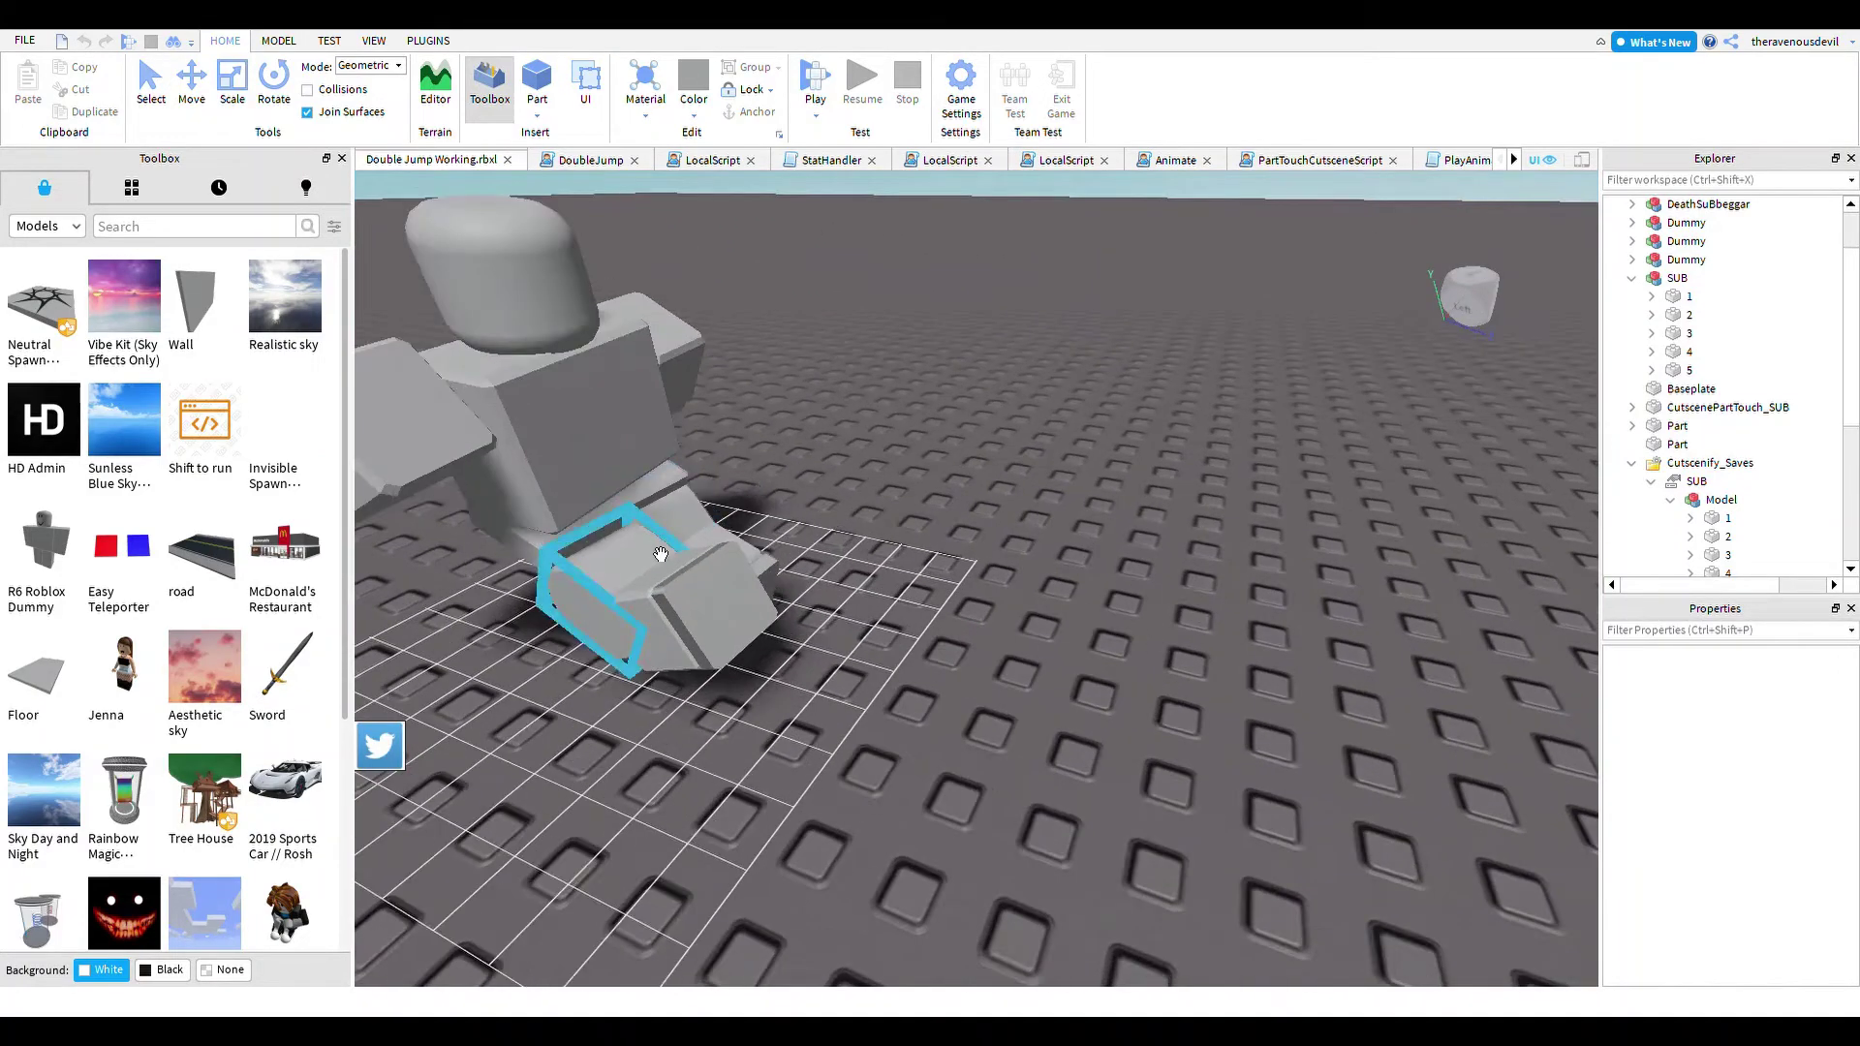
left_click(643, 579)
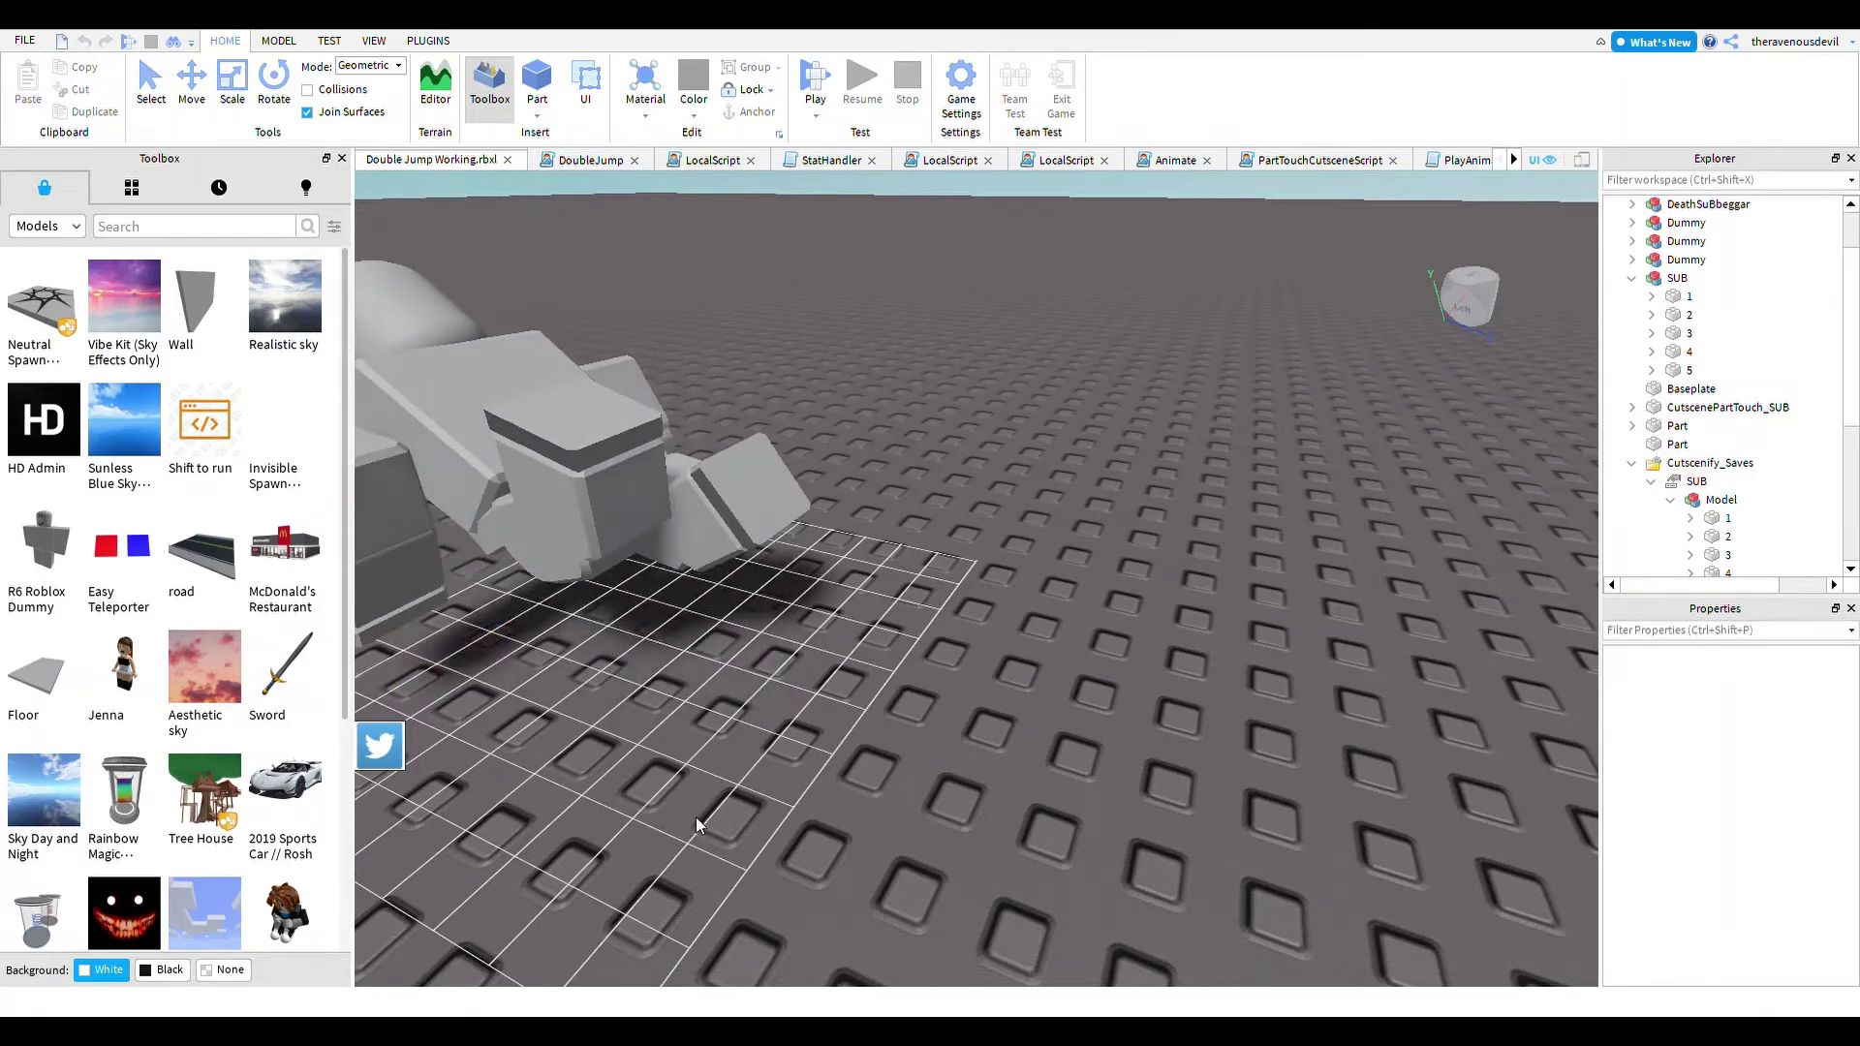
key("s")
right_click_drag(976, 564, 1066, 583)
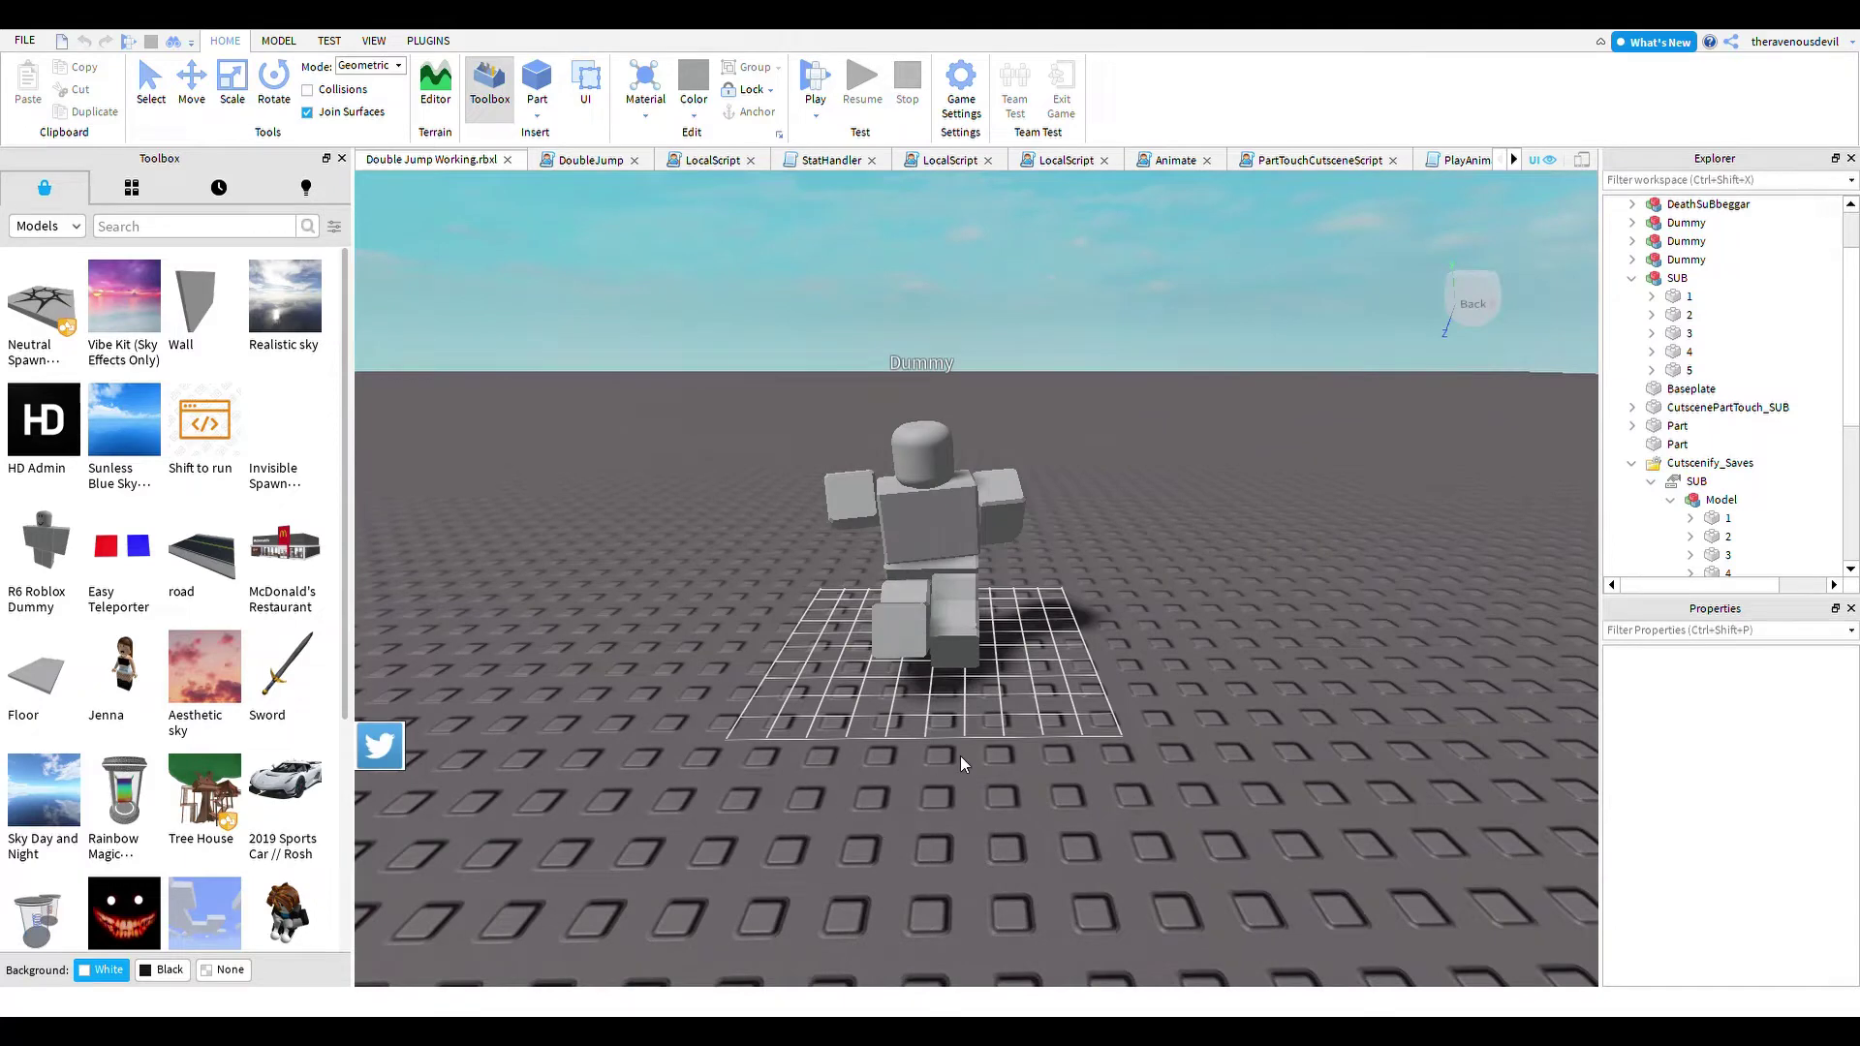
right_click_drag(1020, 606, 690, 789)
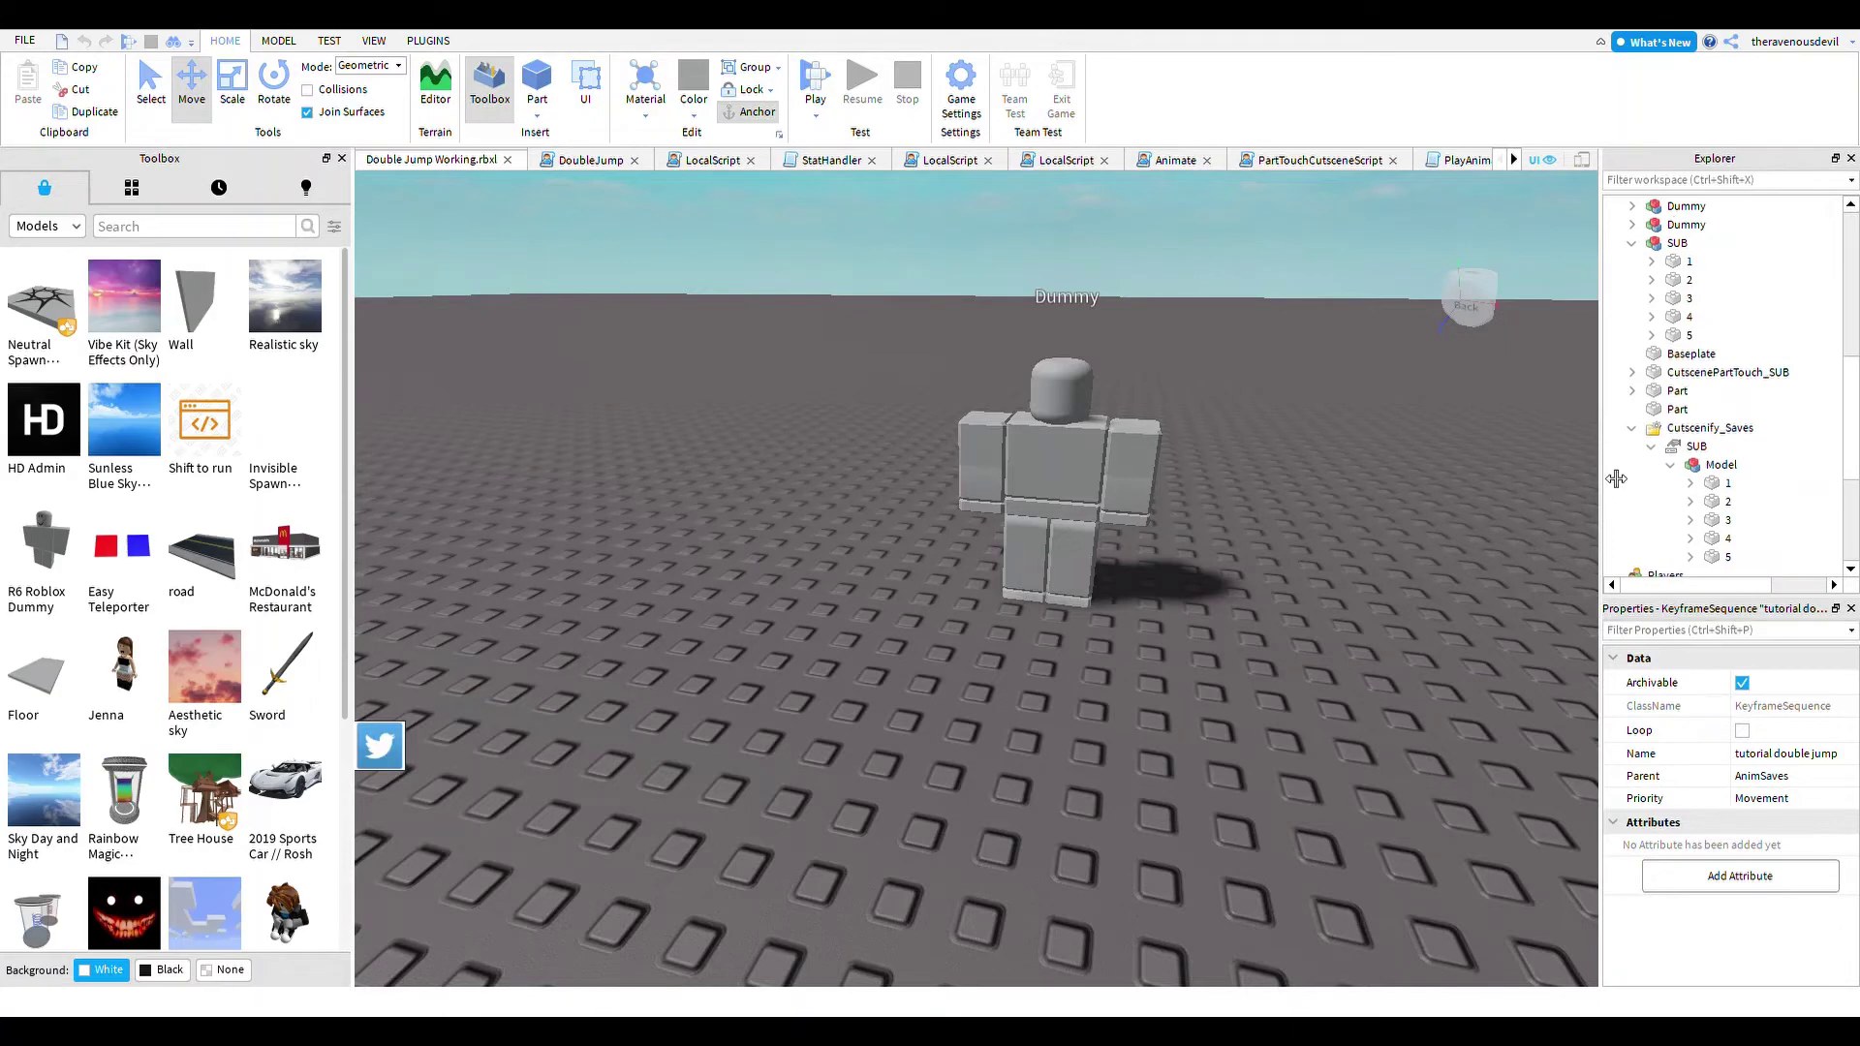
- Open the DoubleJump script in StarterPack and expand it to show its Flip animation
scroll(1756, 368, "down", 5)
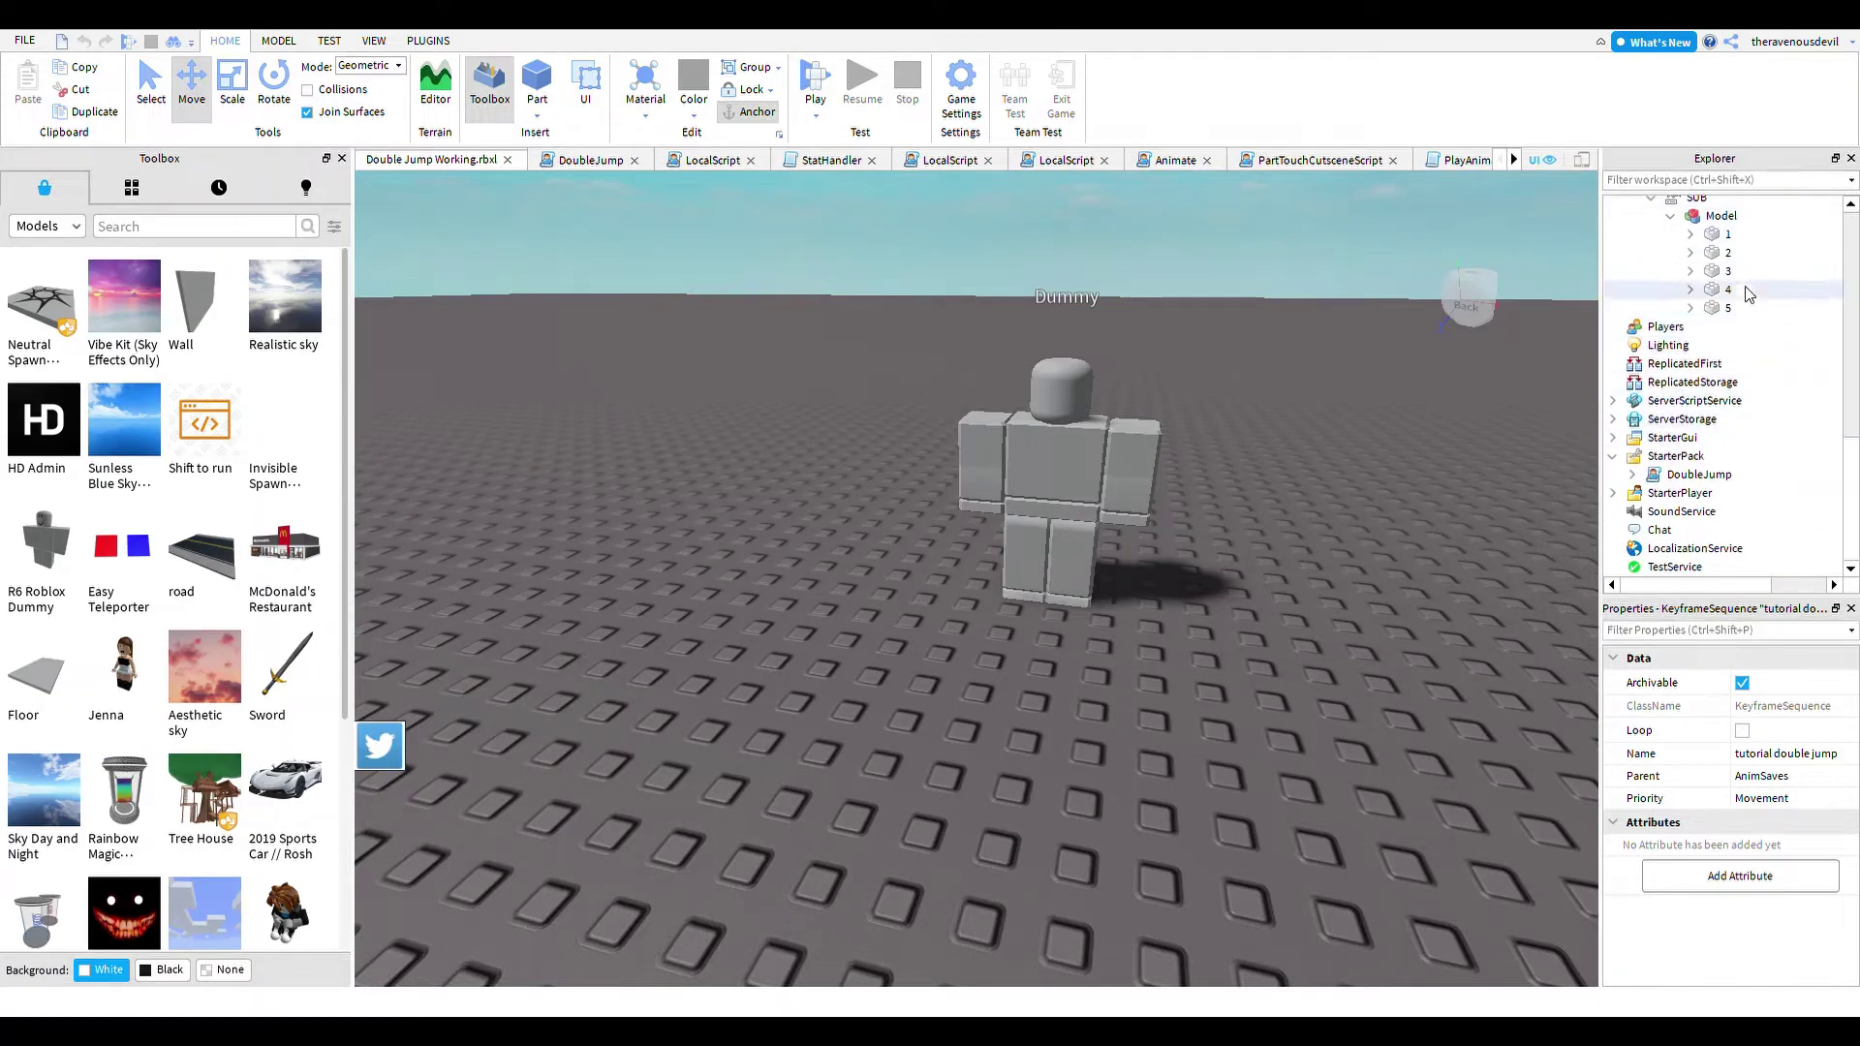
left_click(1711, 477)
double_click(1711, 478)
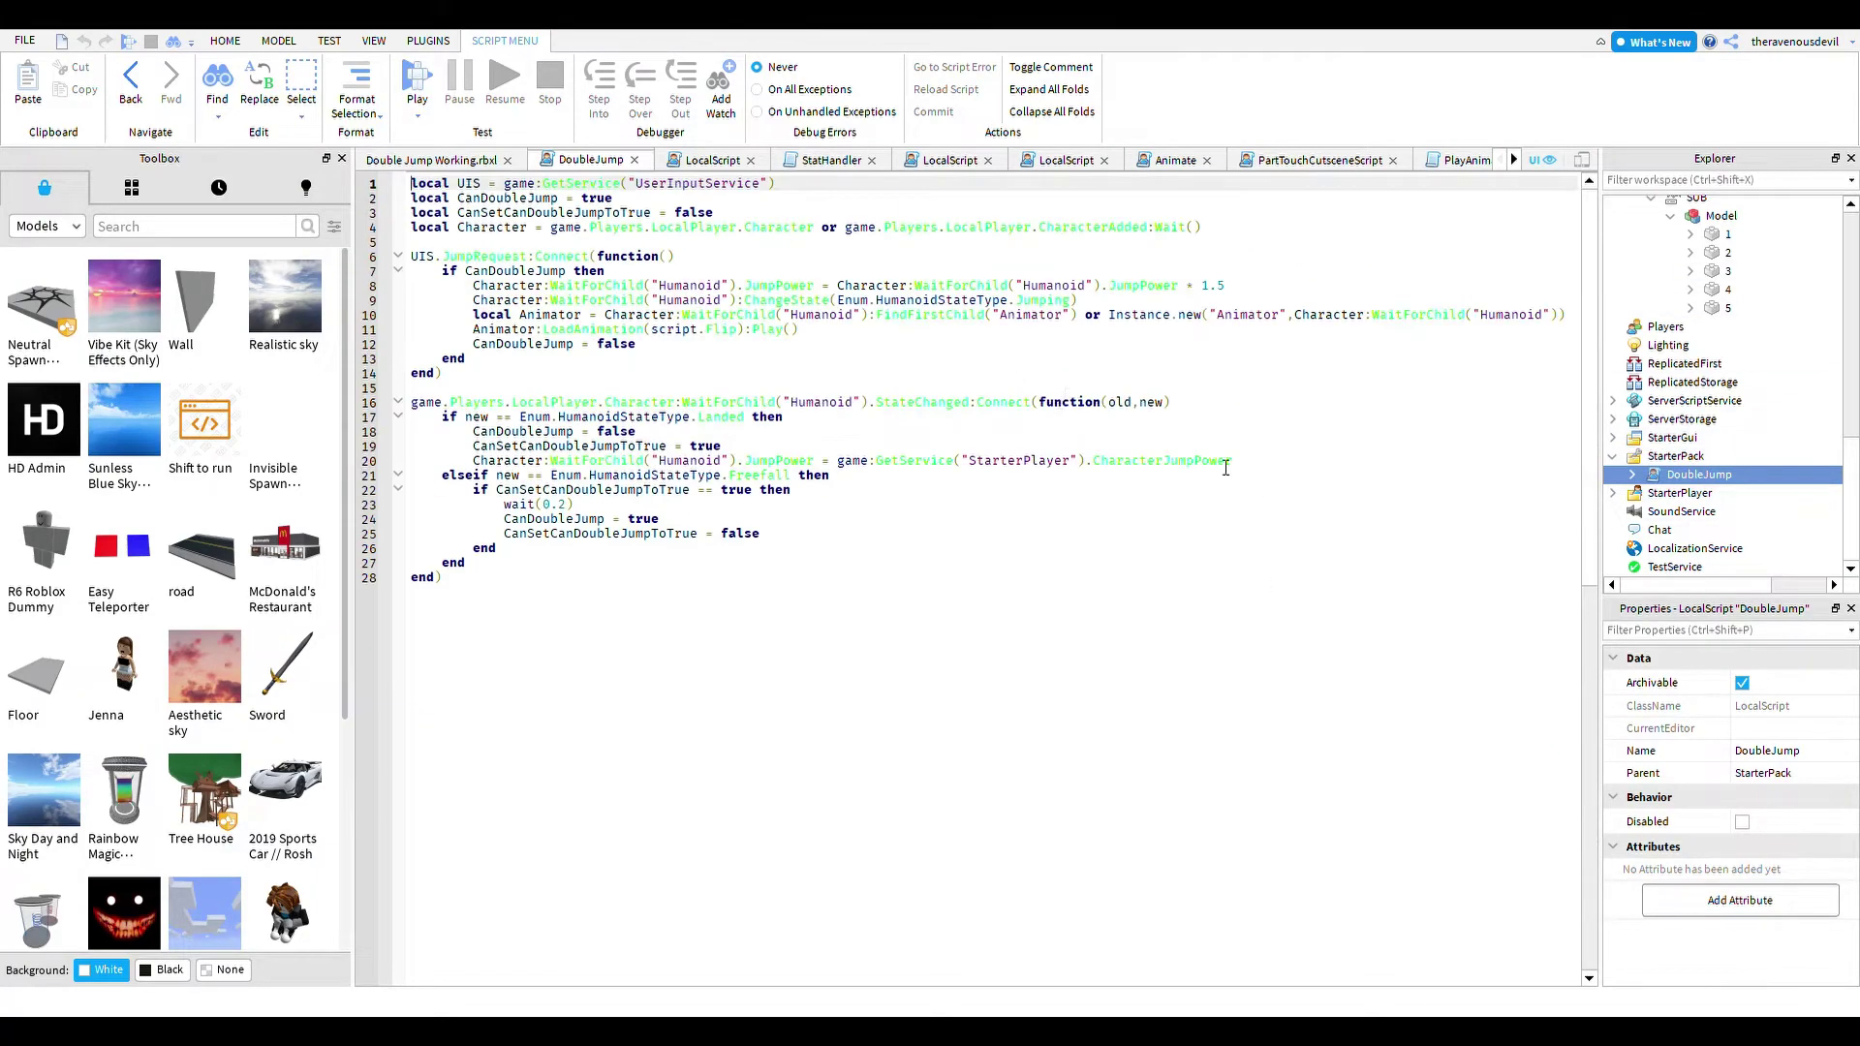
left_click(1631, 474)
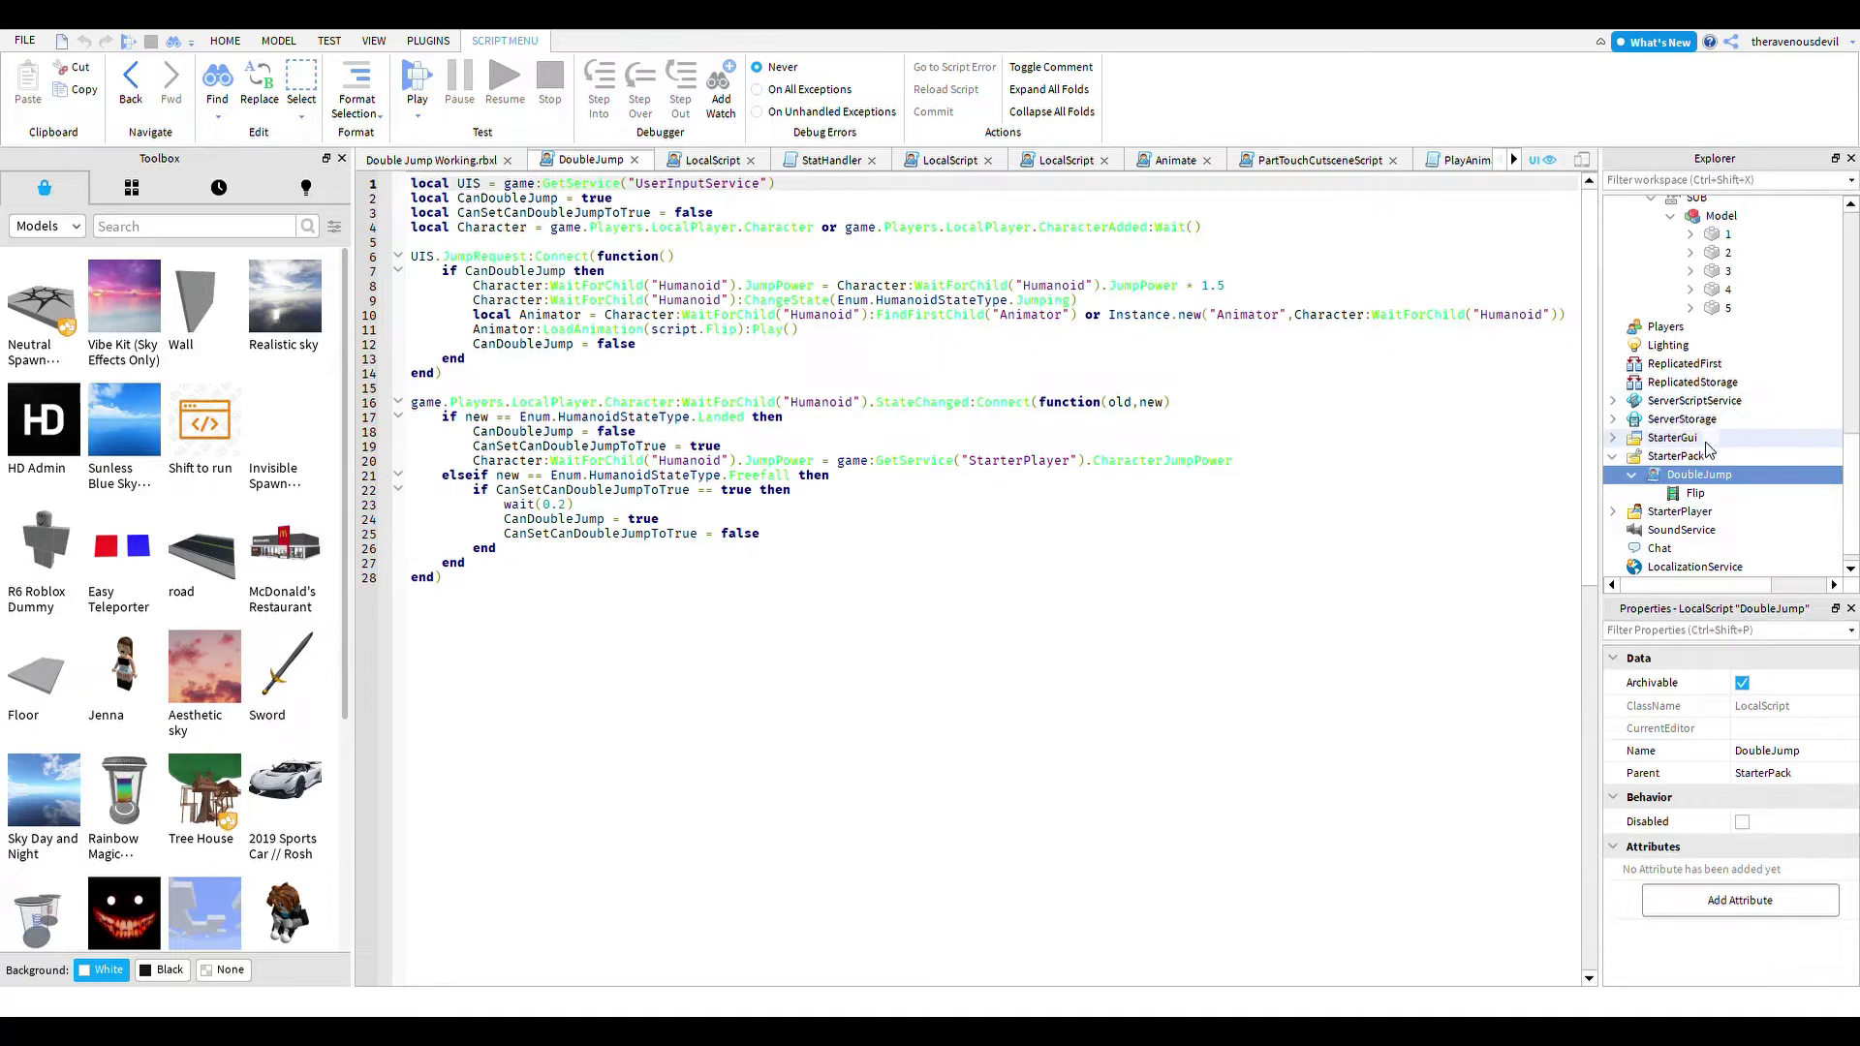
- Replace the Flip animation's AnimationId with the copied link of the published tutorial-double-jump animation
left_click(1696, 493)
left_click(1802, 710)
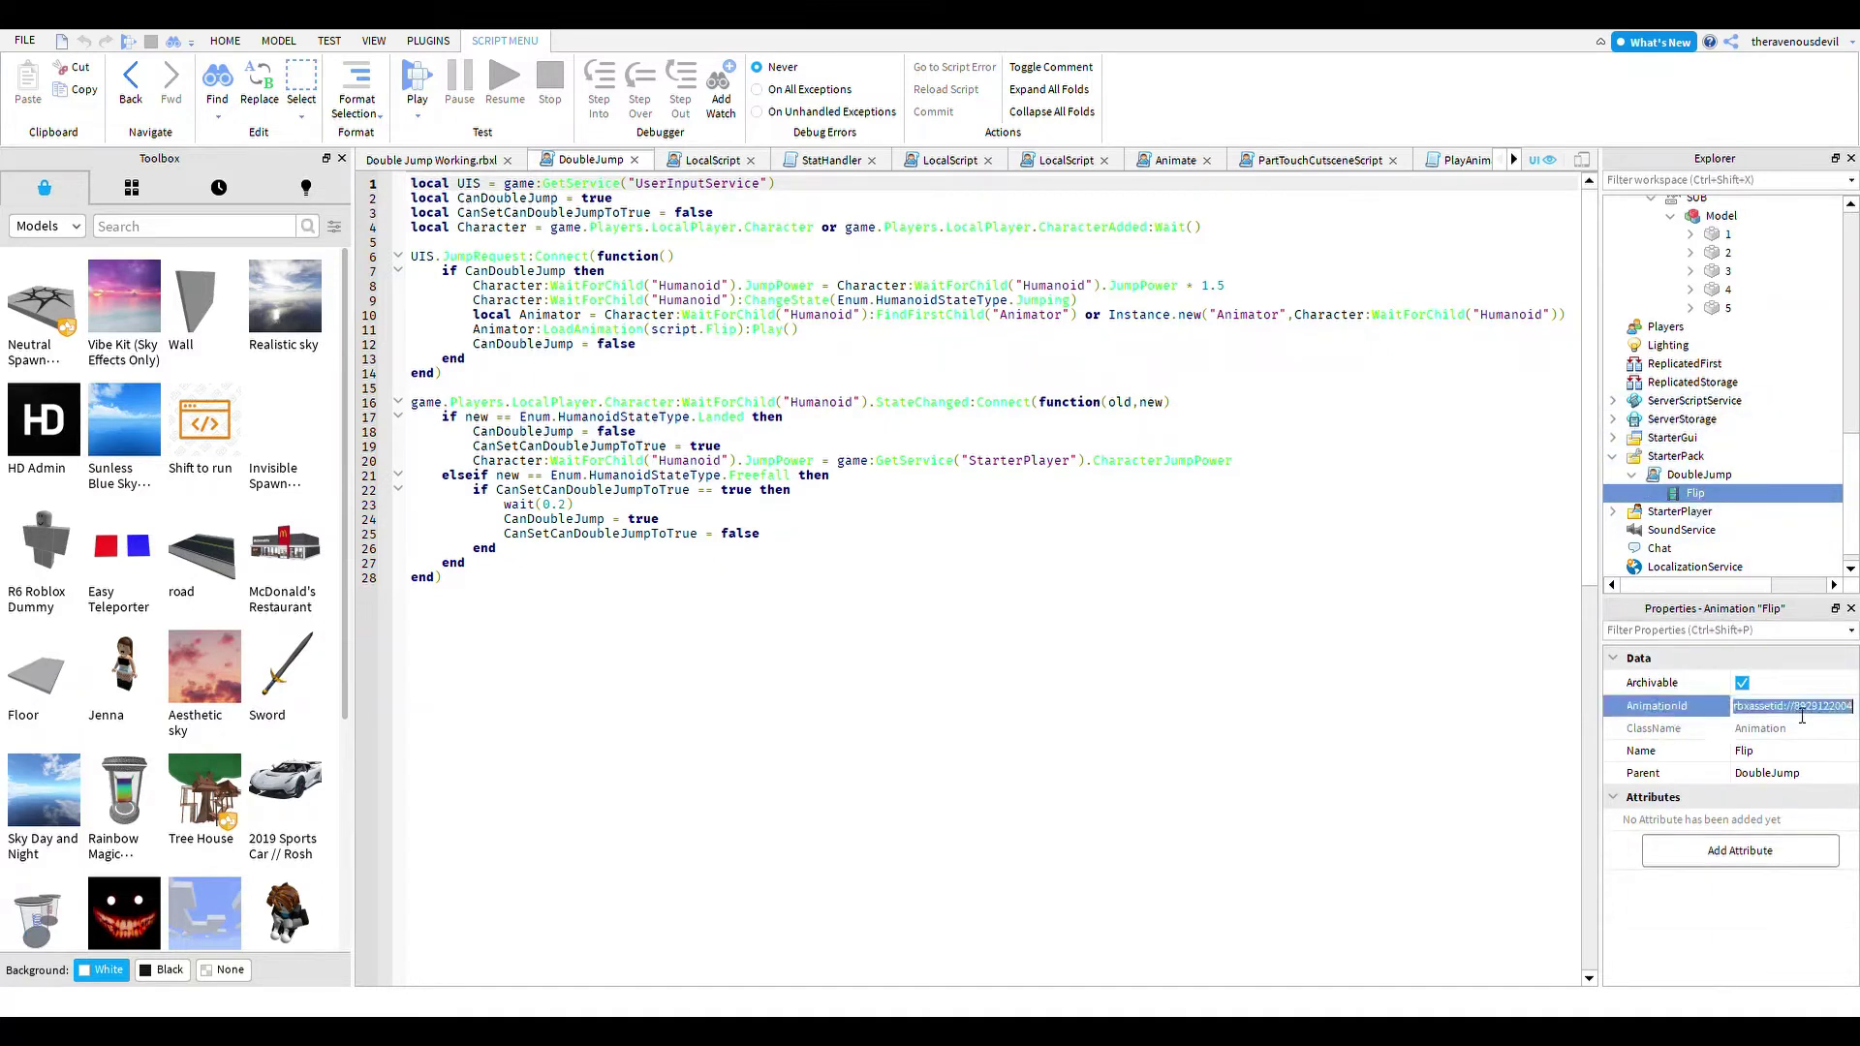
key("ctrl+v")
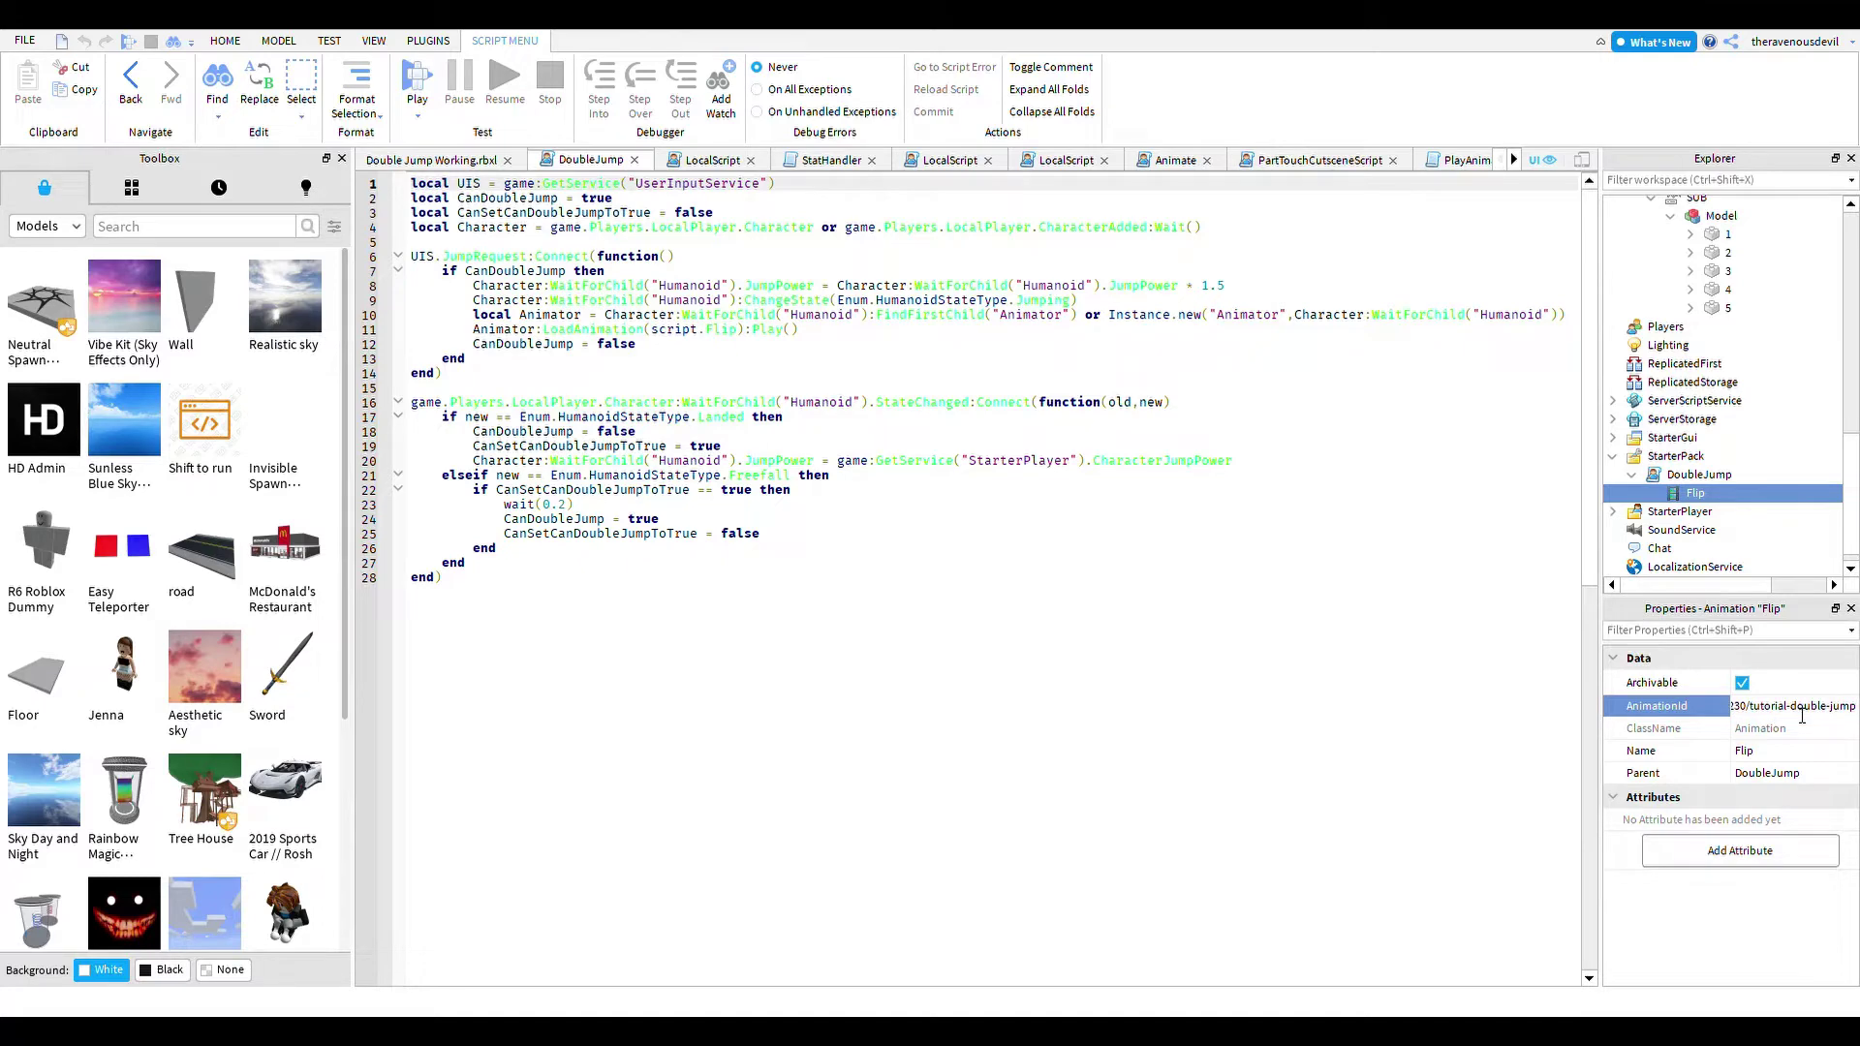
key("Return")
- Return to the 3D view of the place and start a play test
left_click(370, 161)
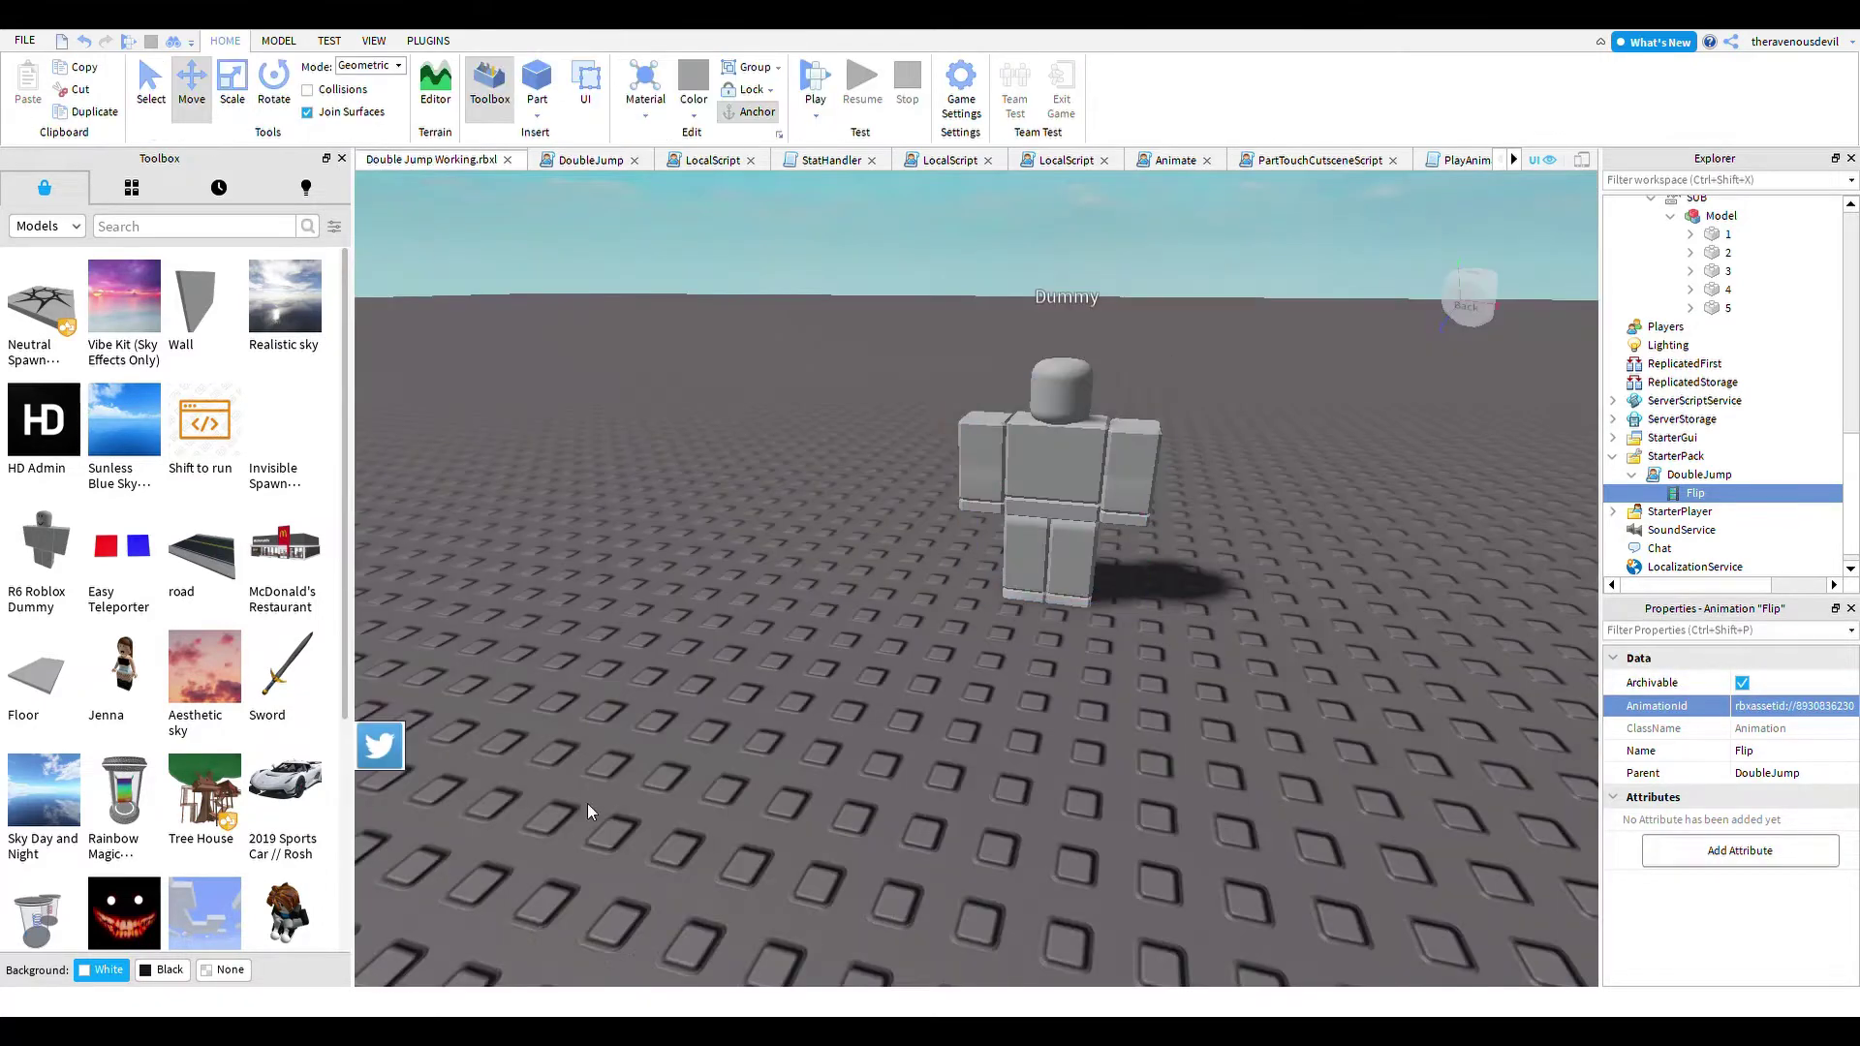
left_click(815, 79)
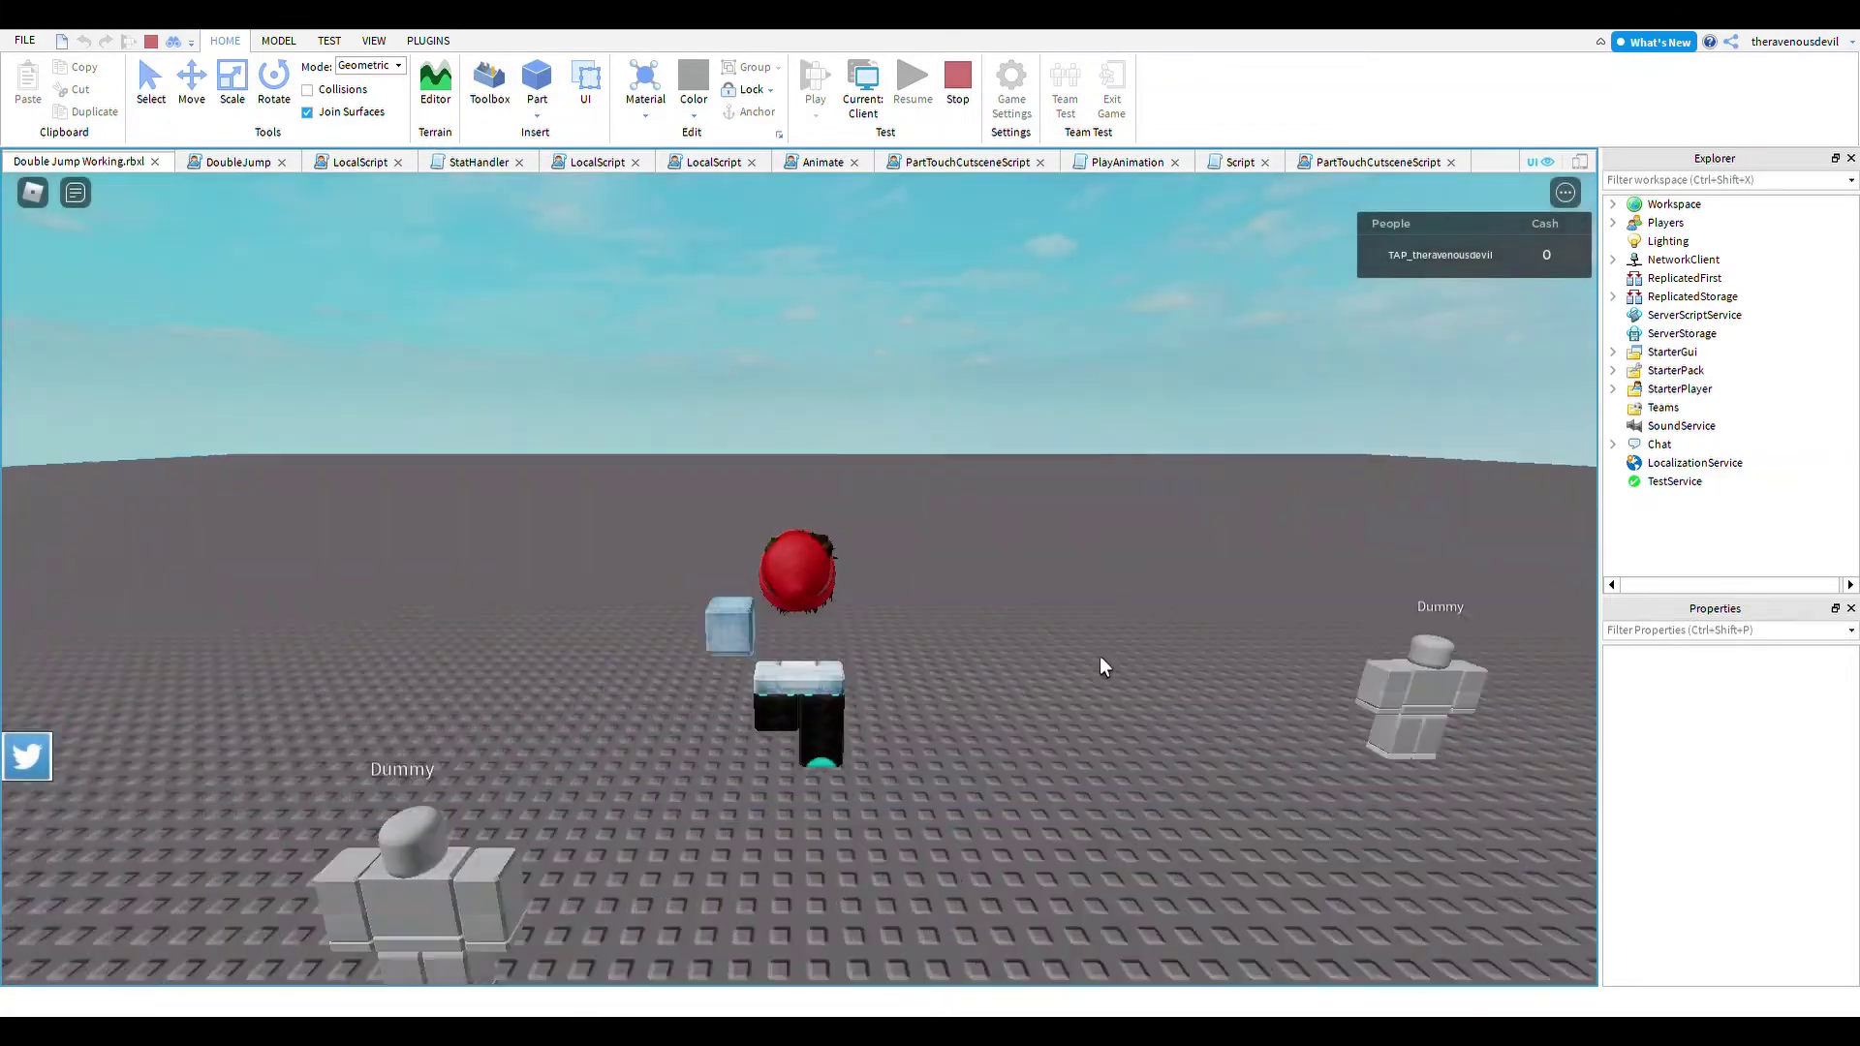
right_click_drag(1116, 640, 1170, 638)
- Run around with the character and double jump repeatedly to test the flip animation
key("s")
key("a")
key("space")
key("space")
key("w")
key("space")
key("space")
key("s")
key("space")
key("space")
key("space")
key("space")
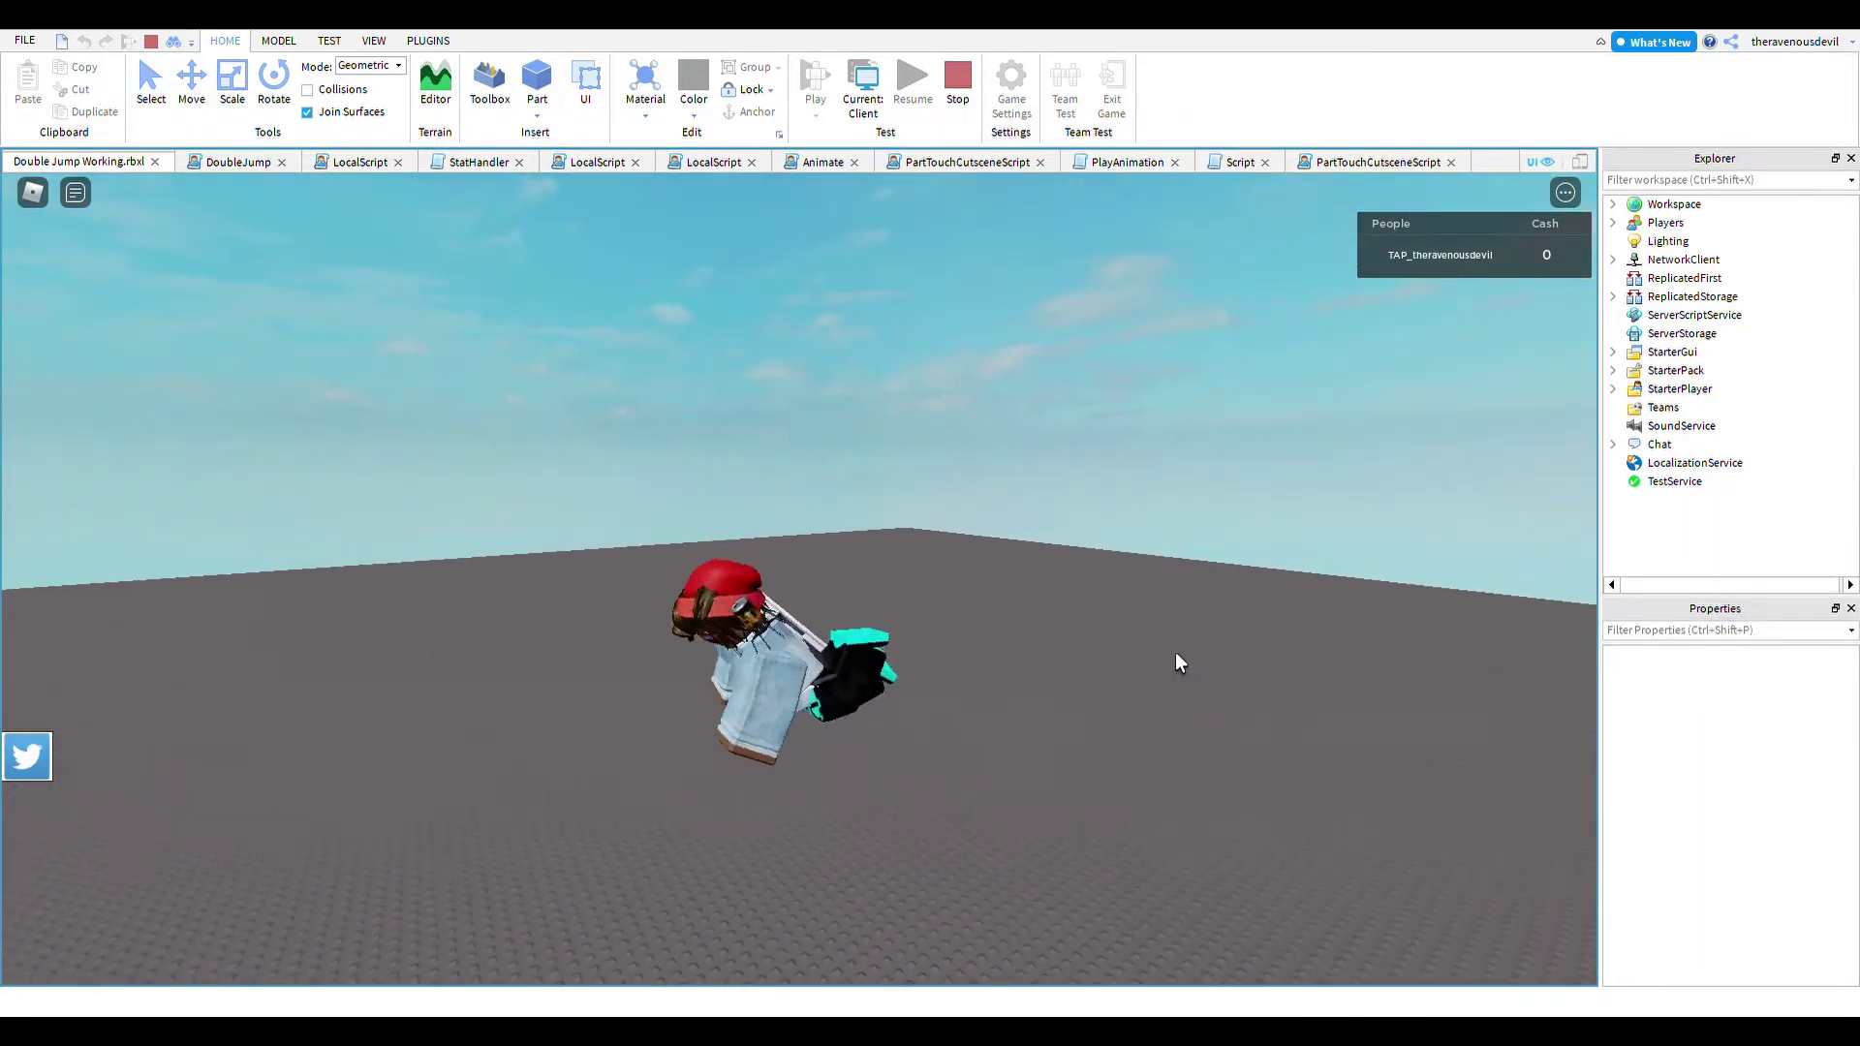
key("space")
key("space")
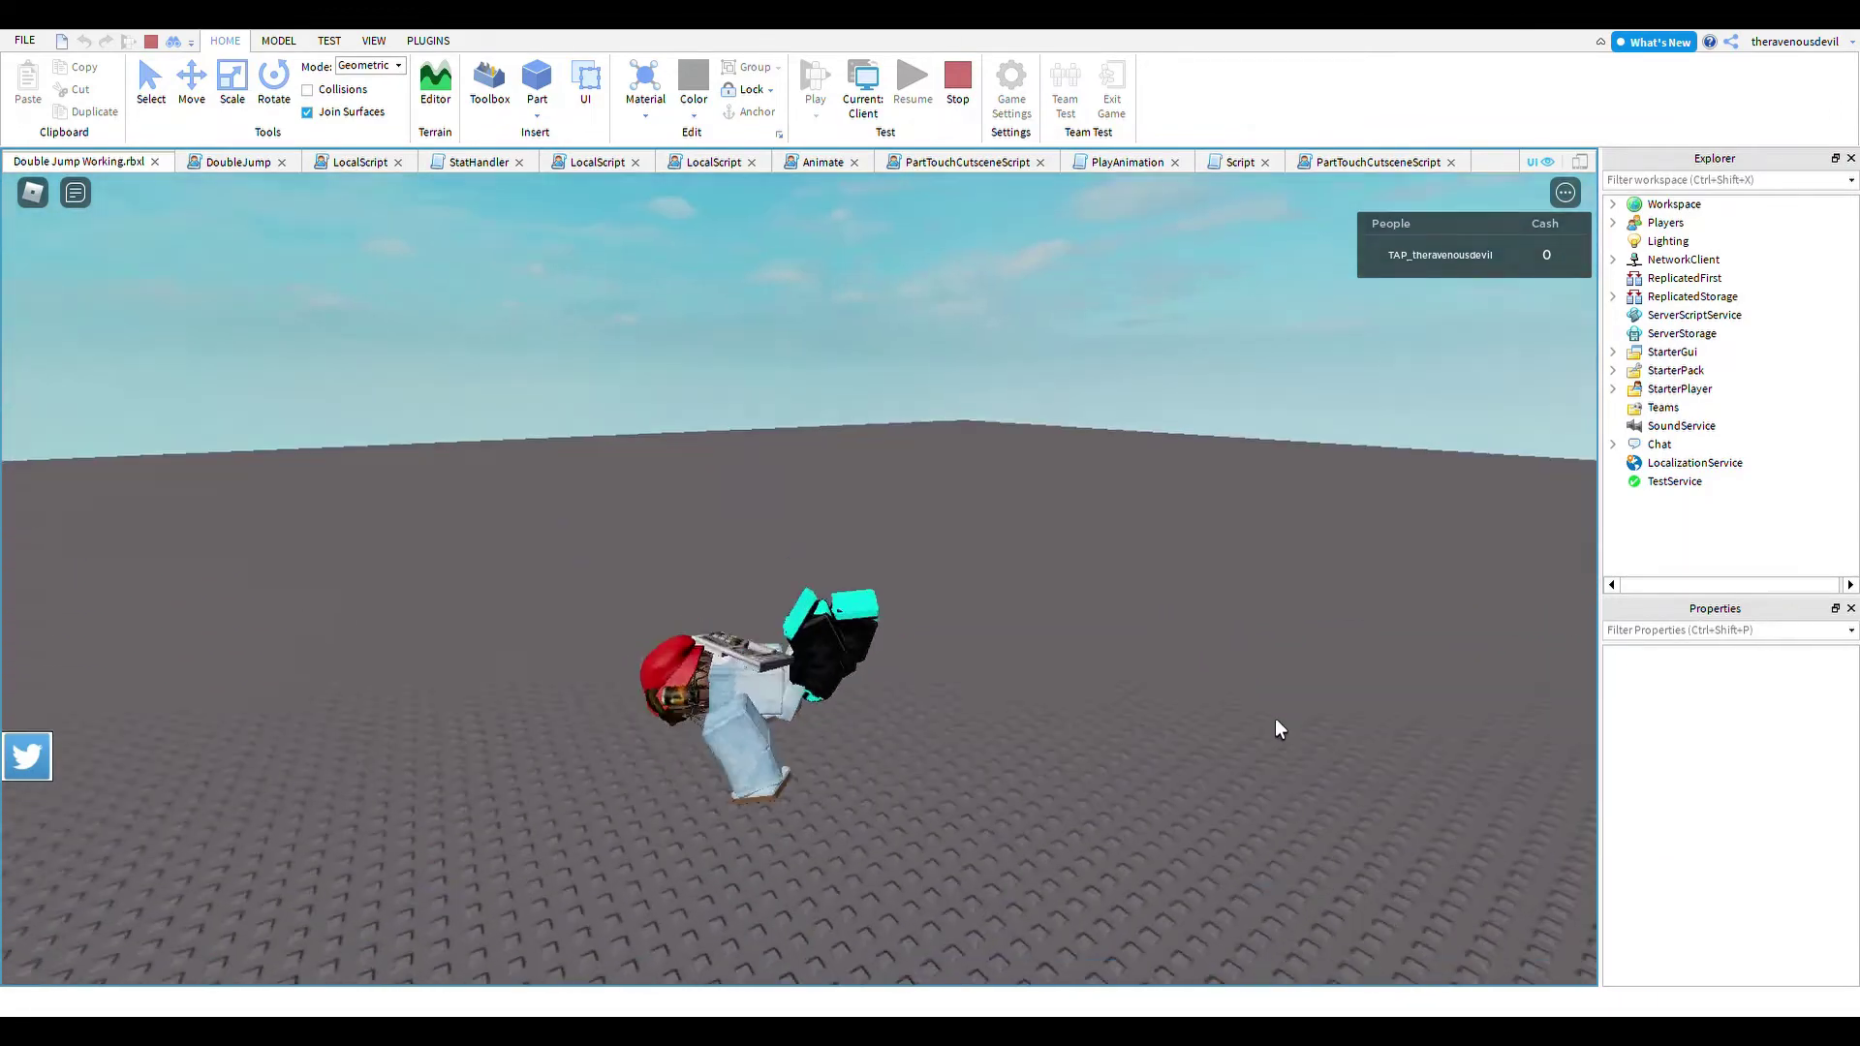
key("space")
key("space")
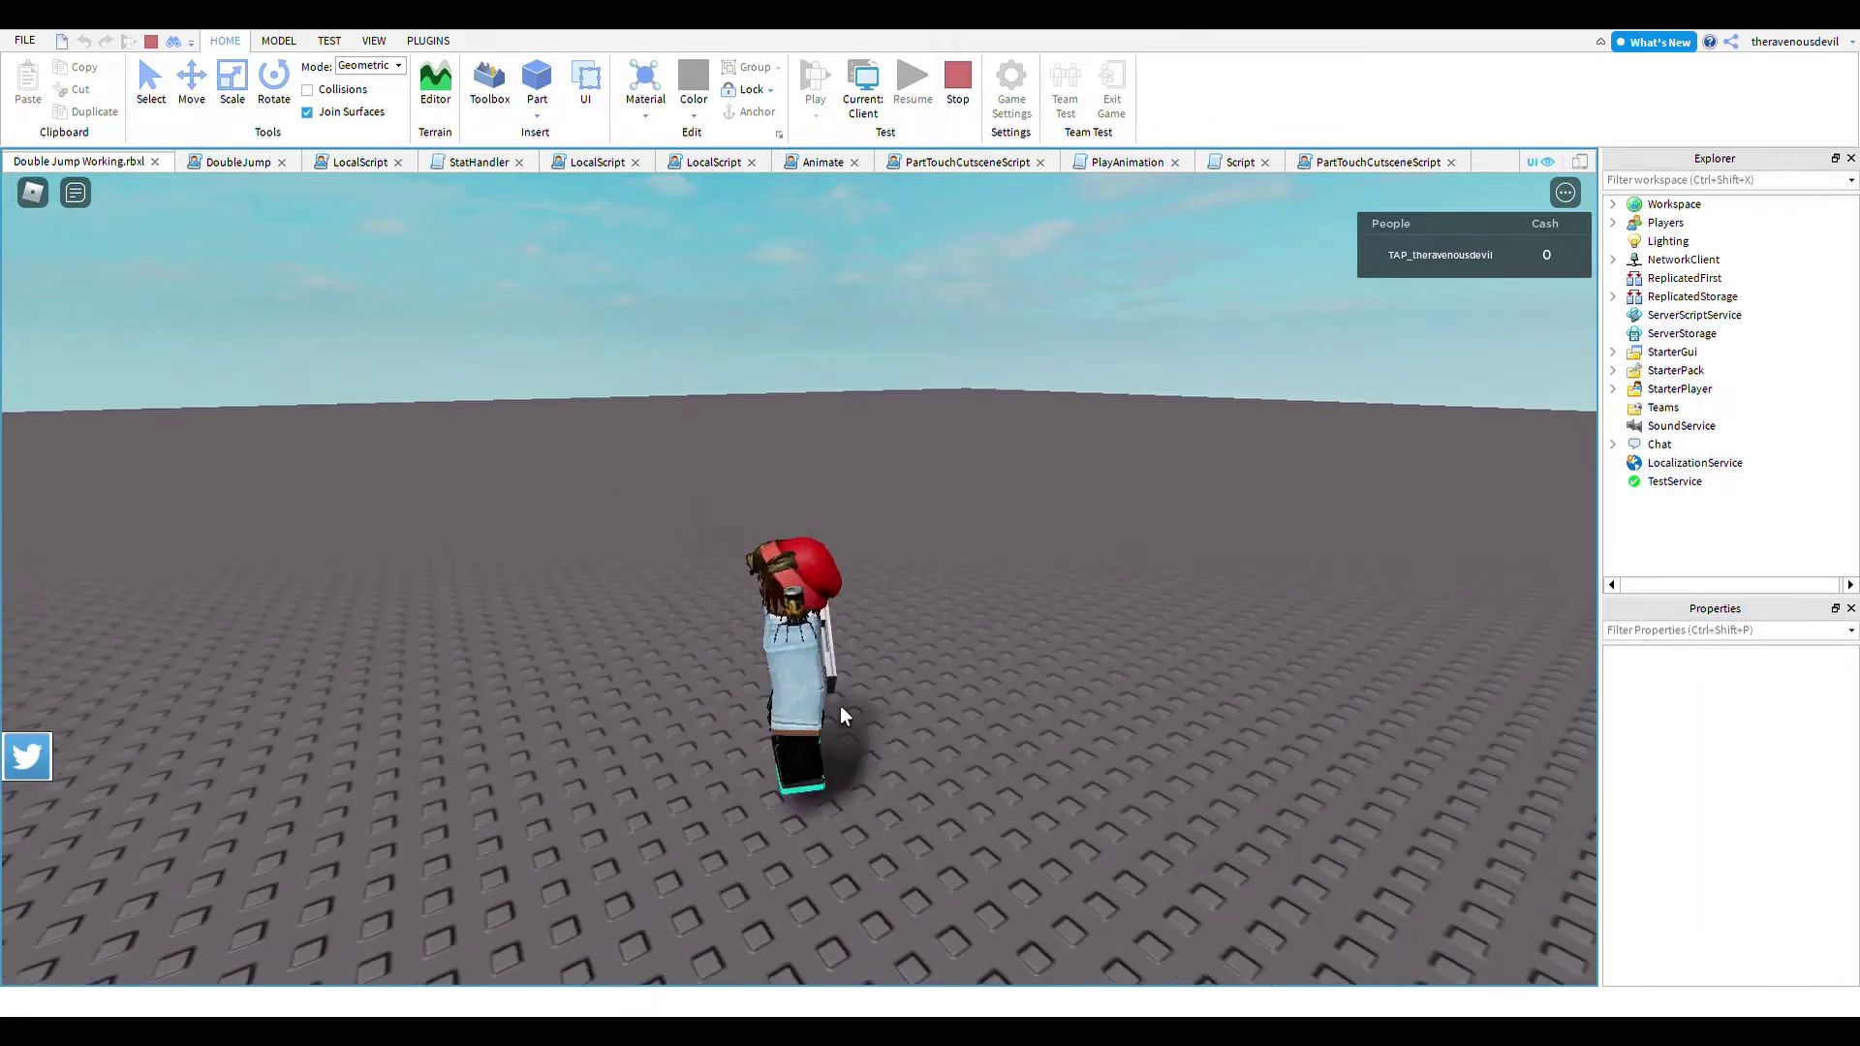
- Jump once more with the character and stop the play test
key("space")
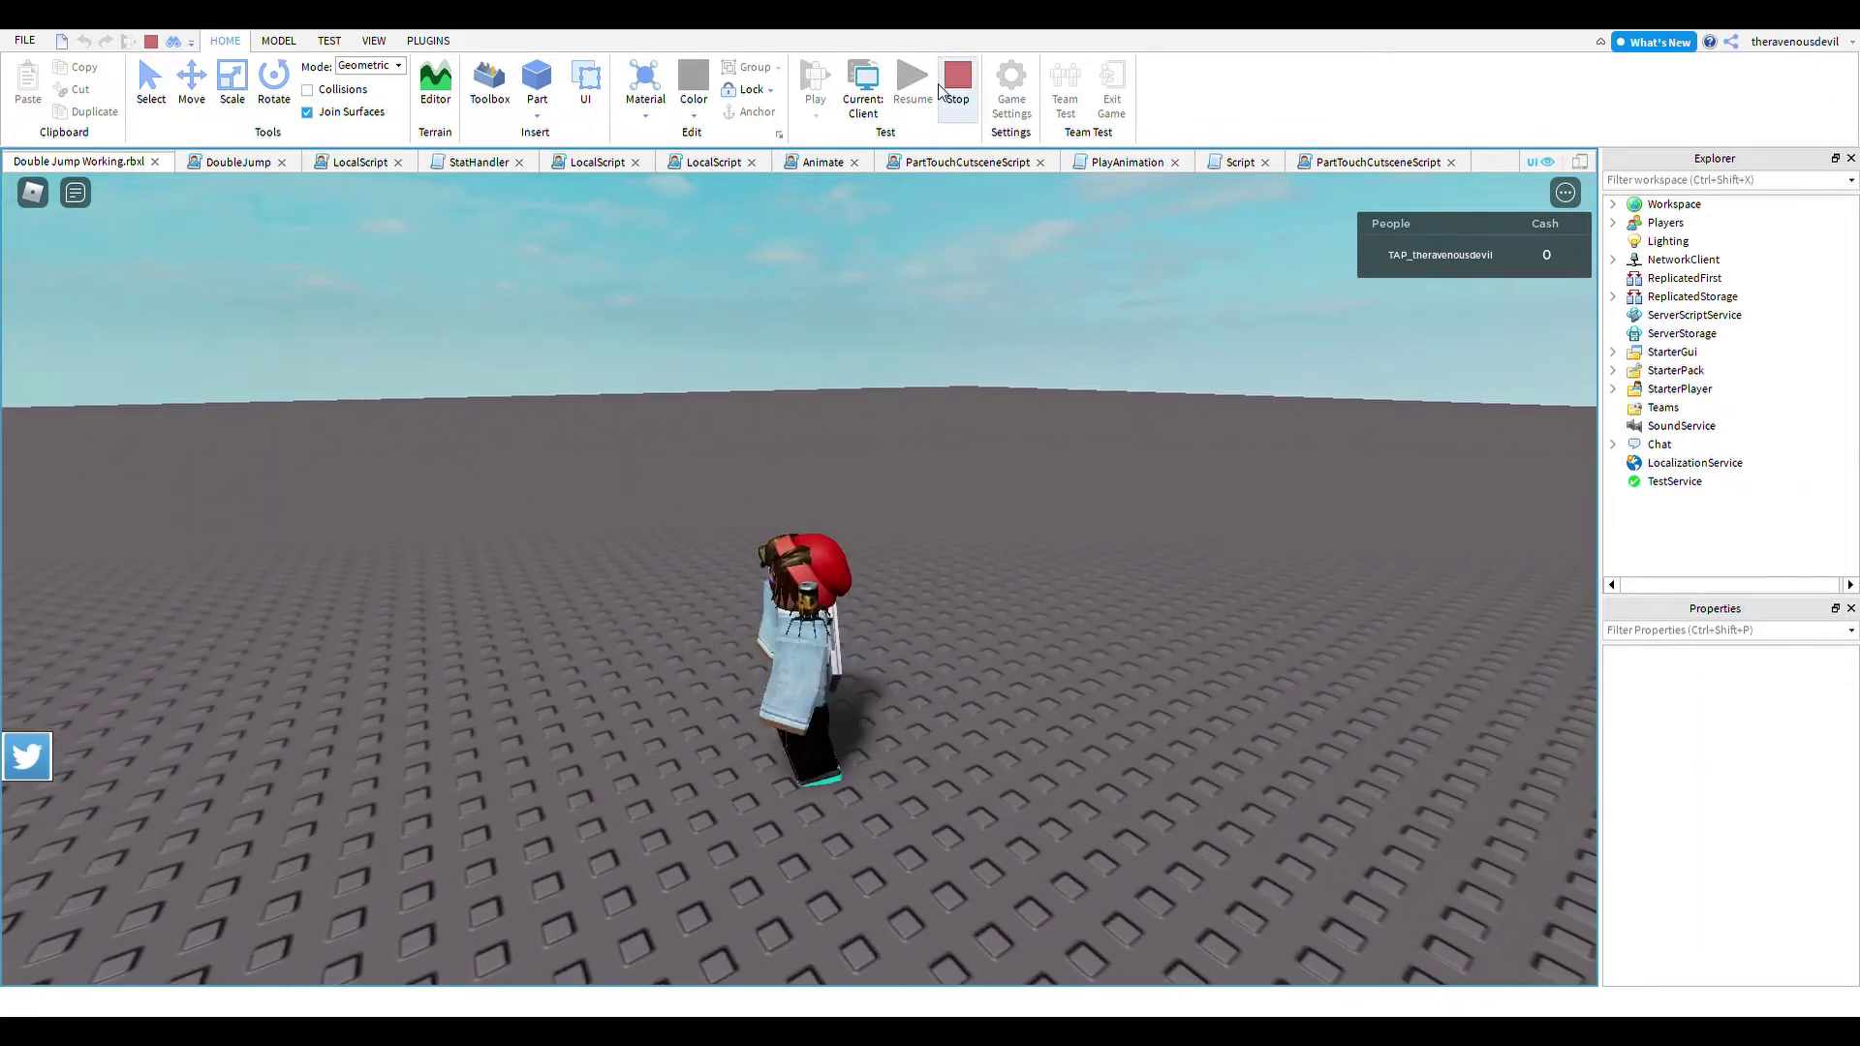
left_click(946, 87)
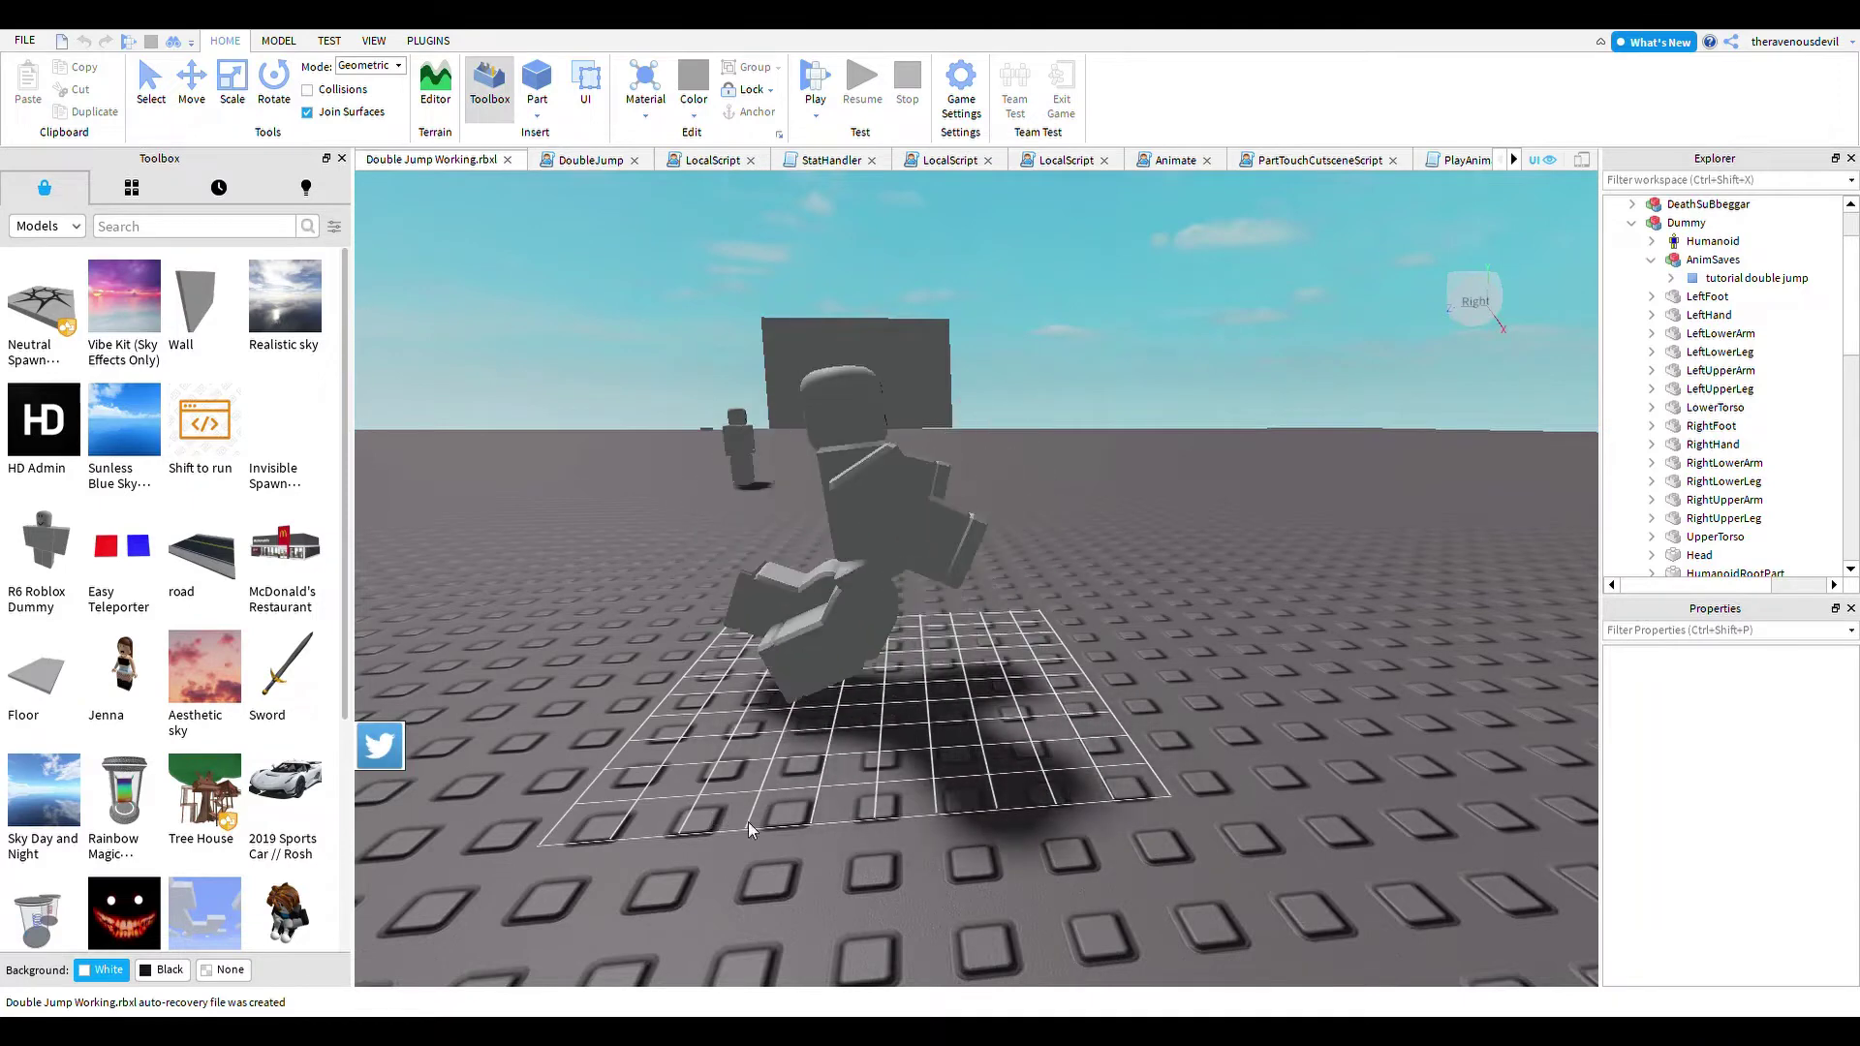
- Straighten the dummy's bent right leg by rotating its upper and lower parts downward
right_click_drag(1130, 626, 1241, 729)
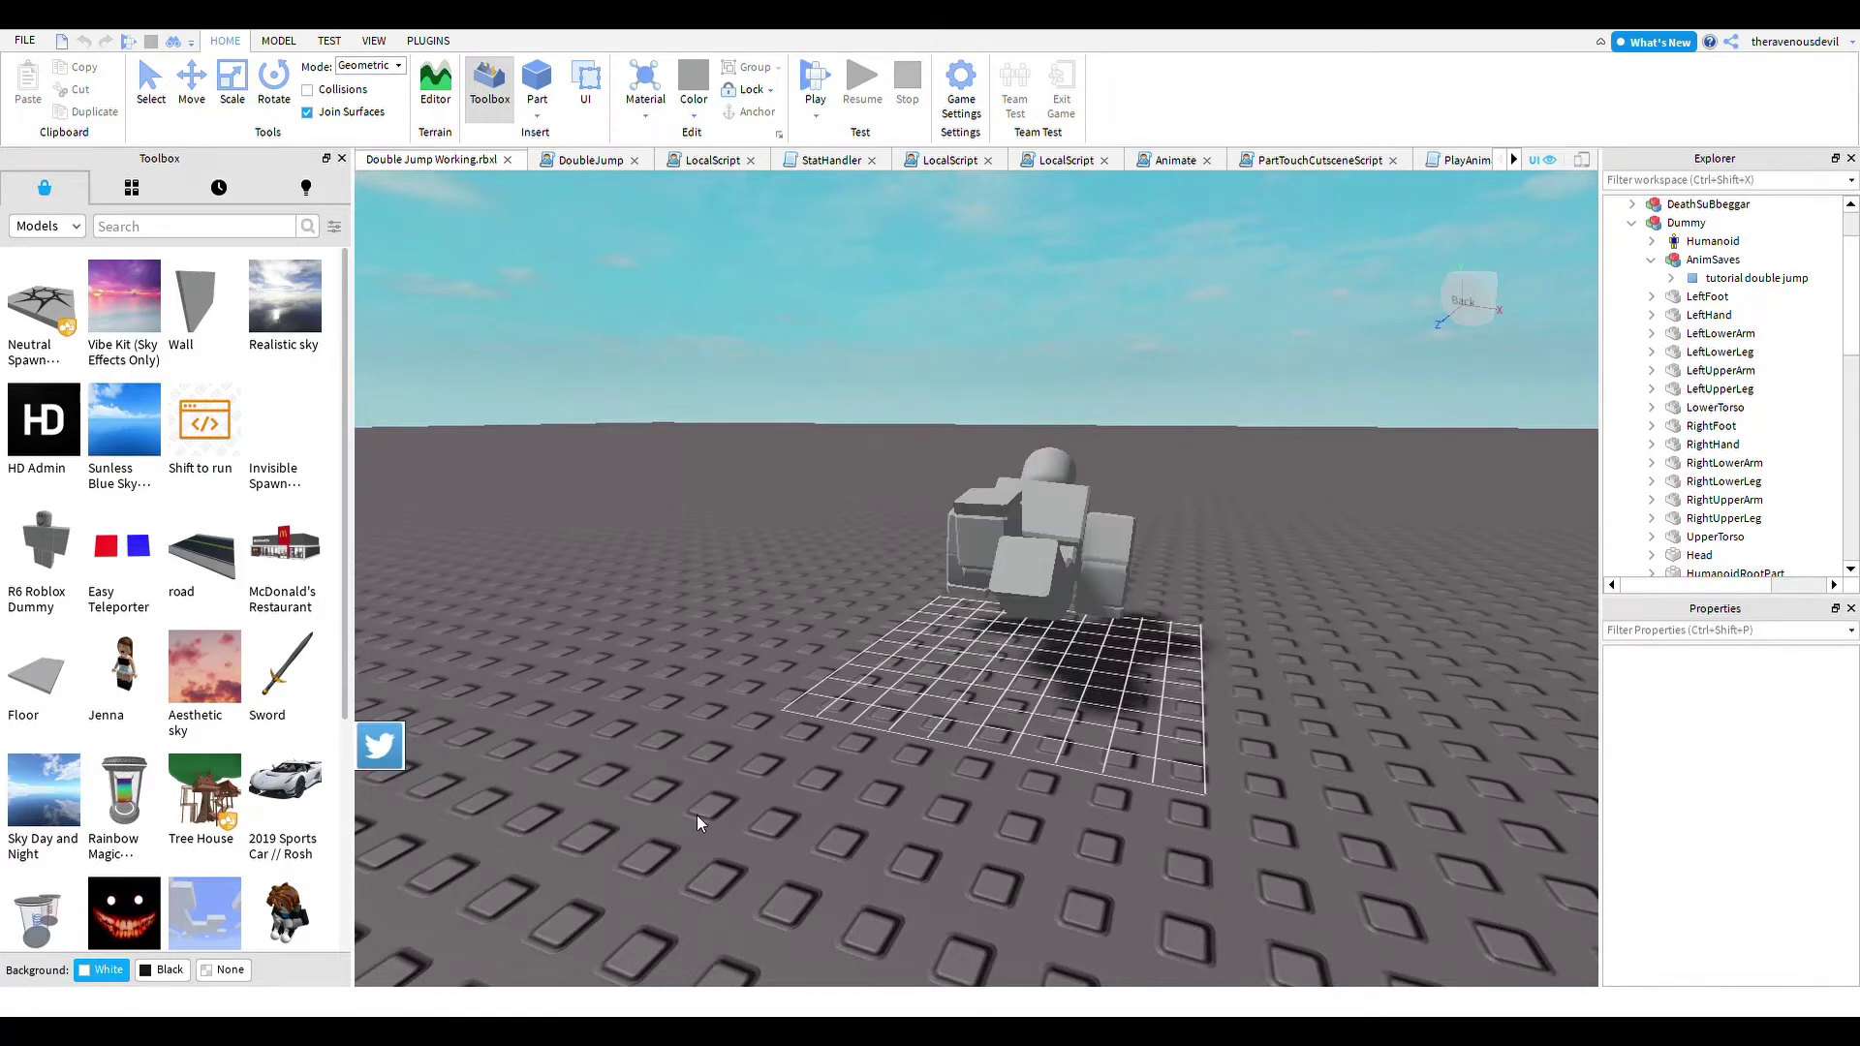
right_click_drag(696, 815, 1200, 858)
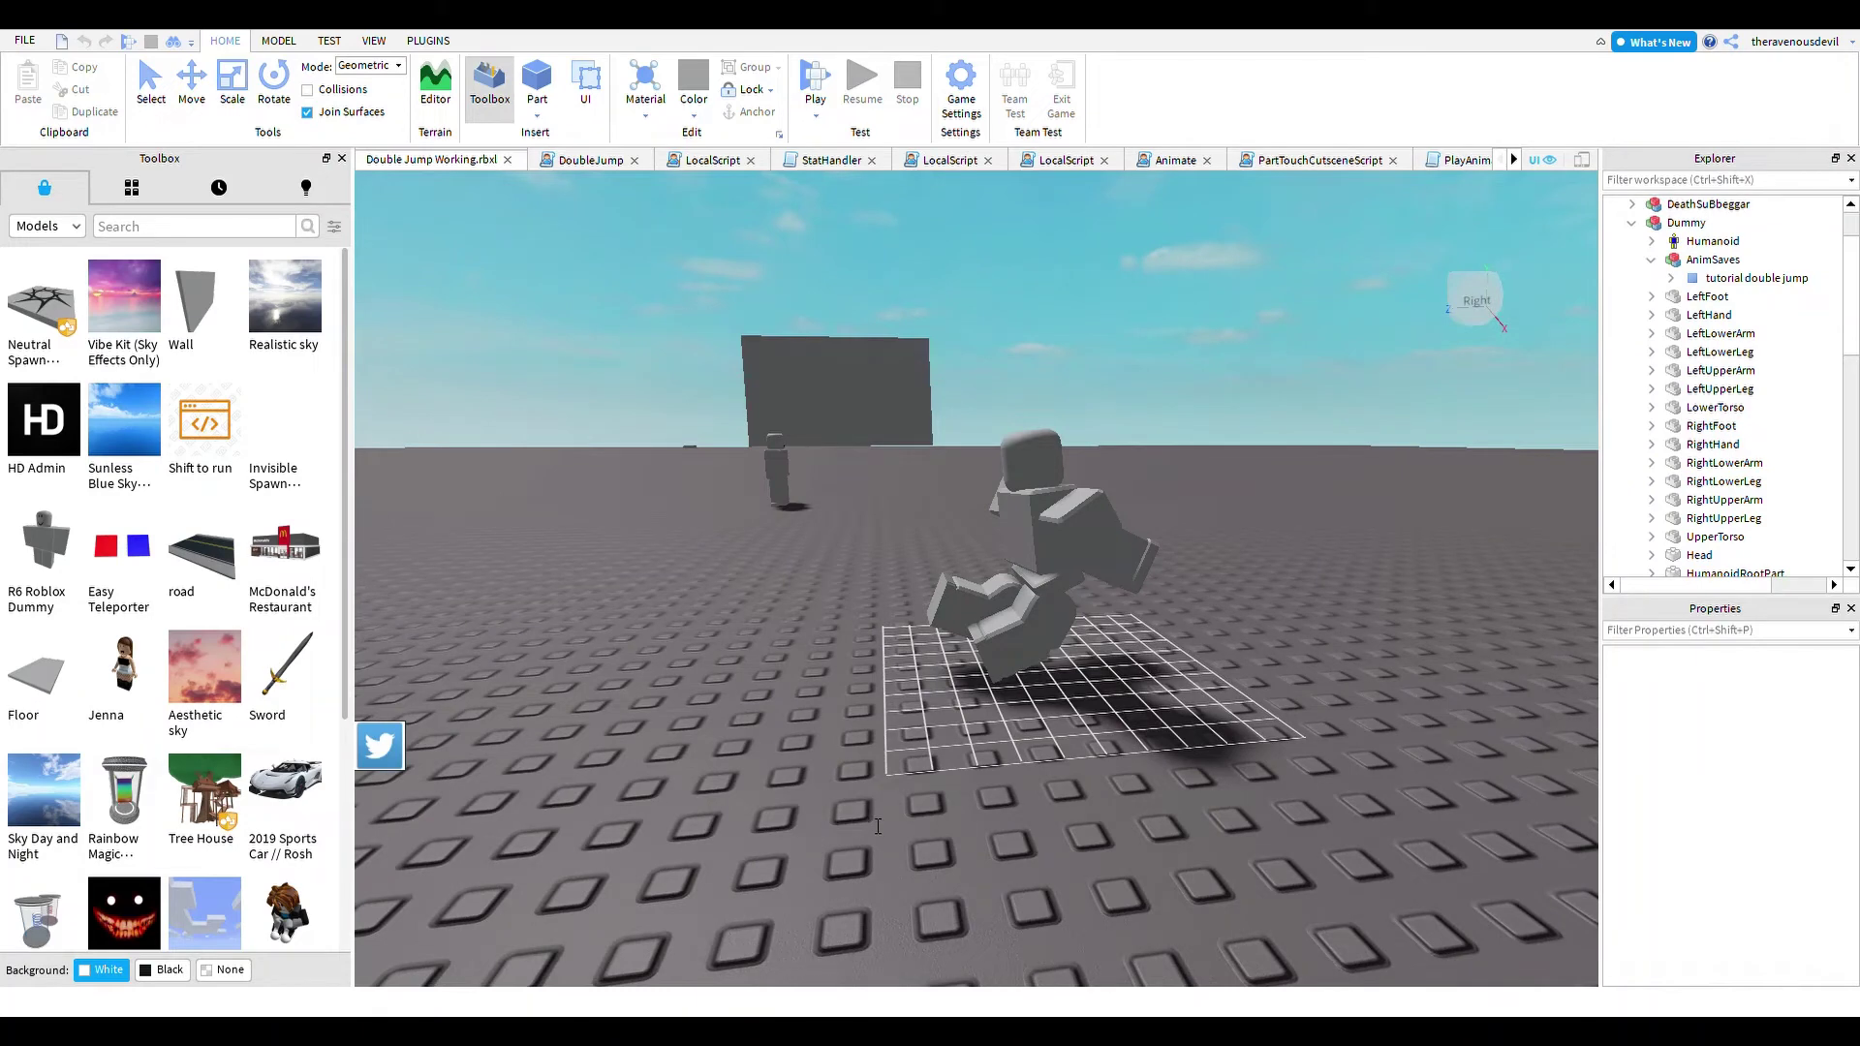
right_click_drag(1293, 672, 1181, 672)
scroll(1037, 695, "up", 3)
left_click(822, 725)
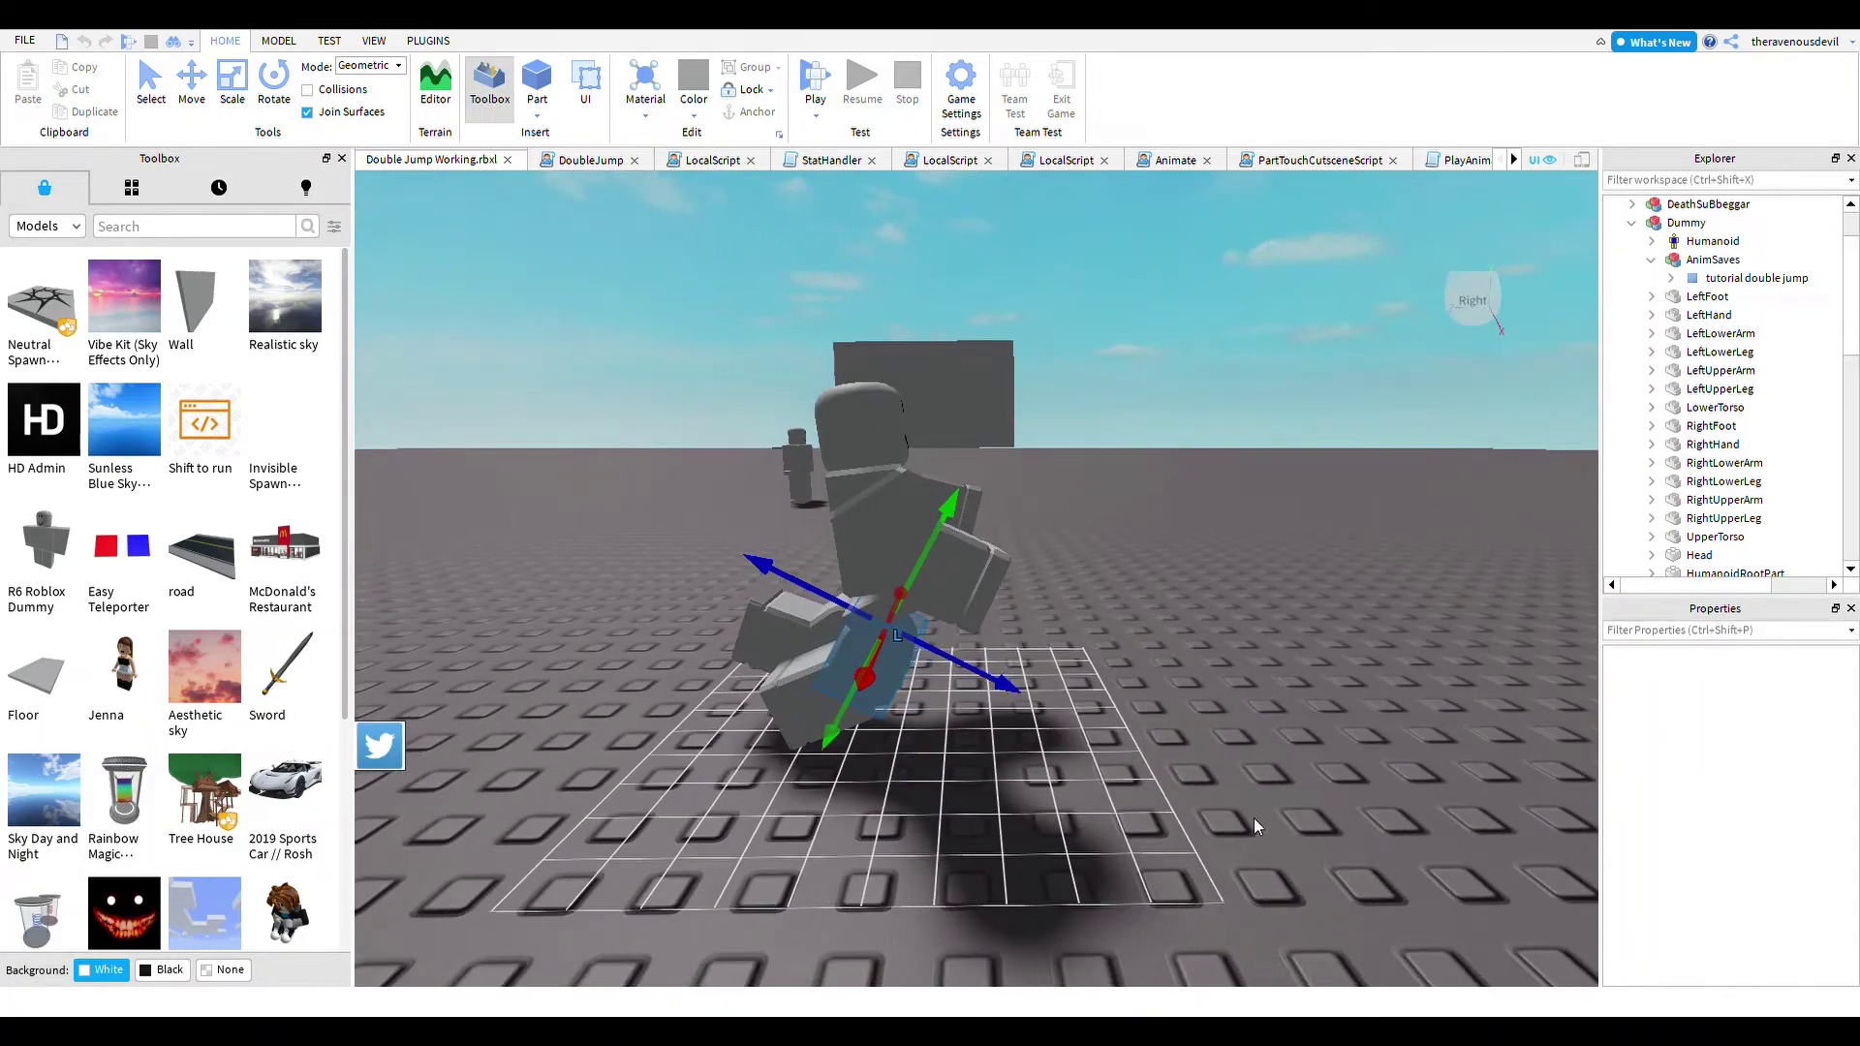
left_click(274, 80)
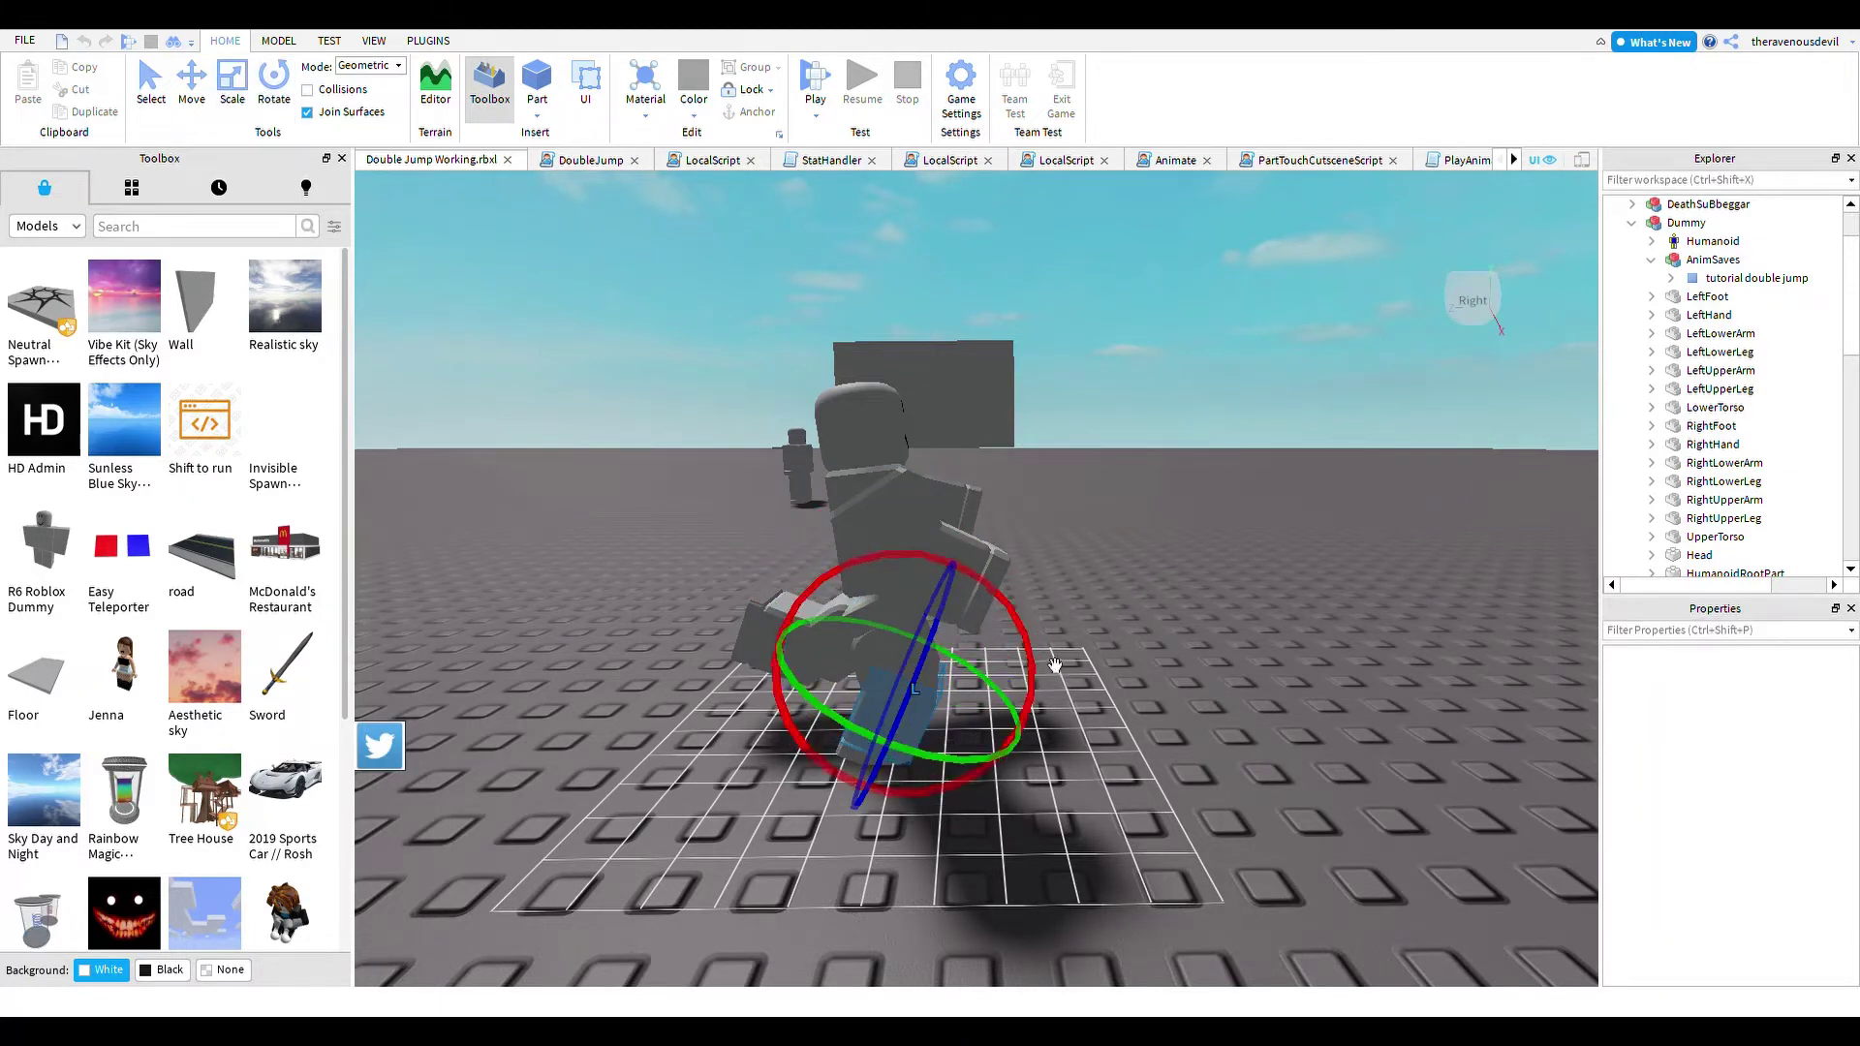
left_click_drag(1019, 631, 970, 589)
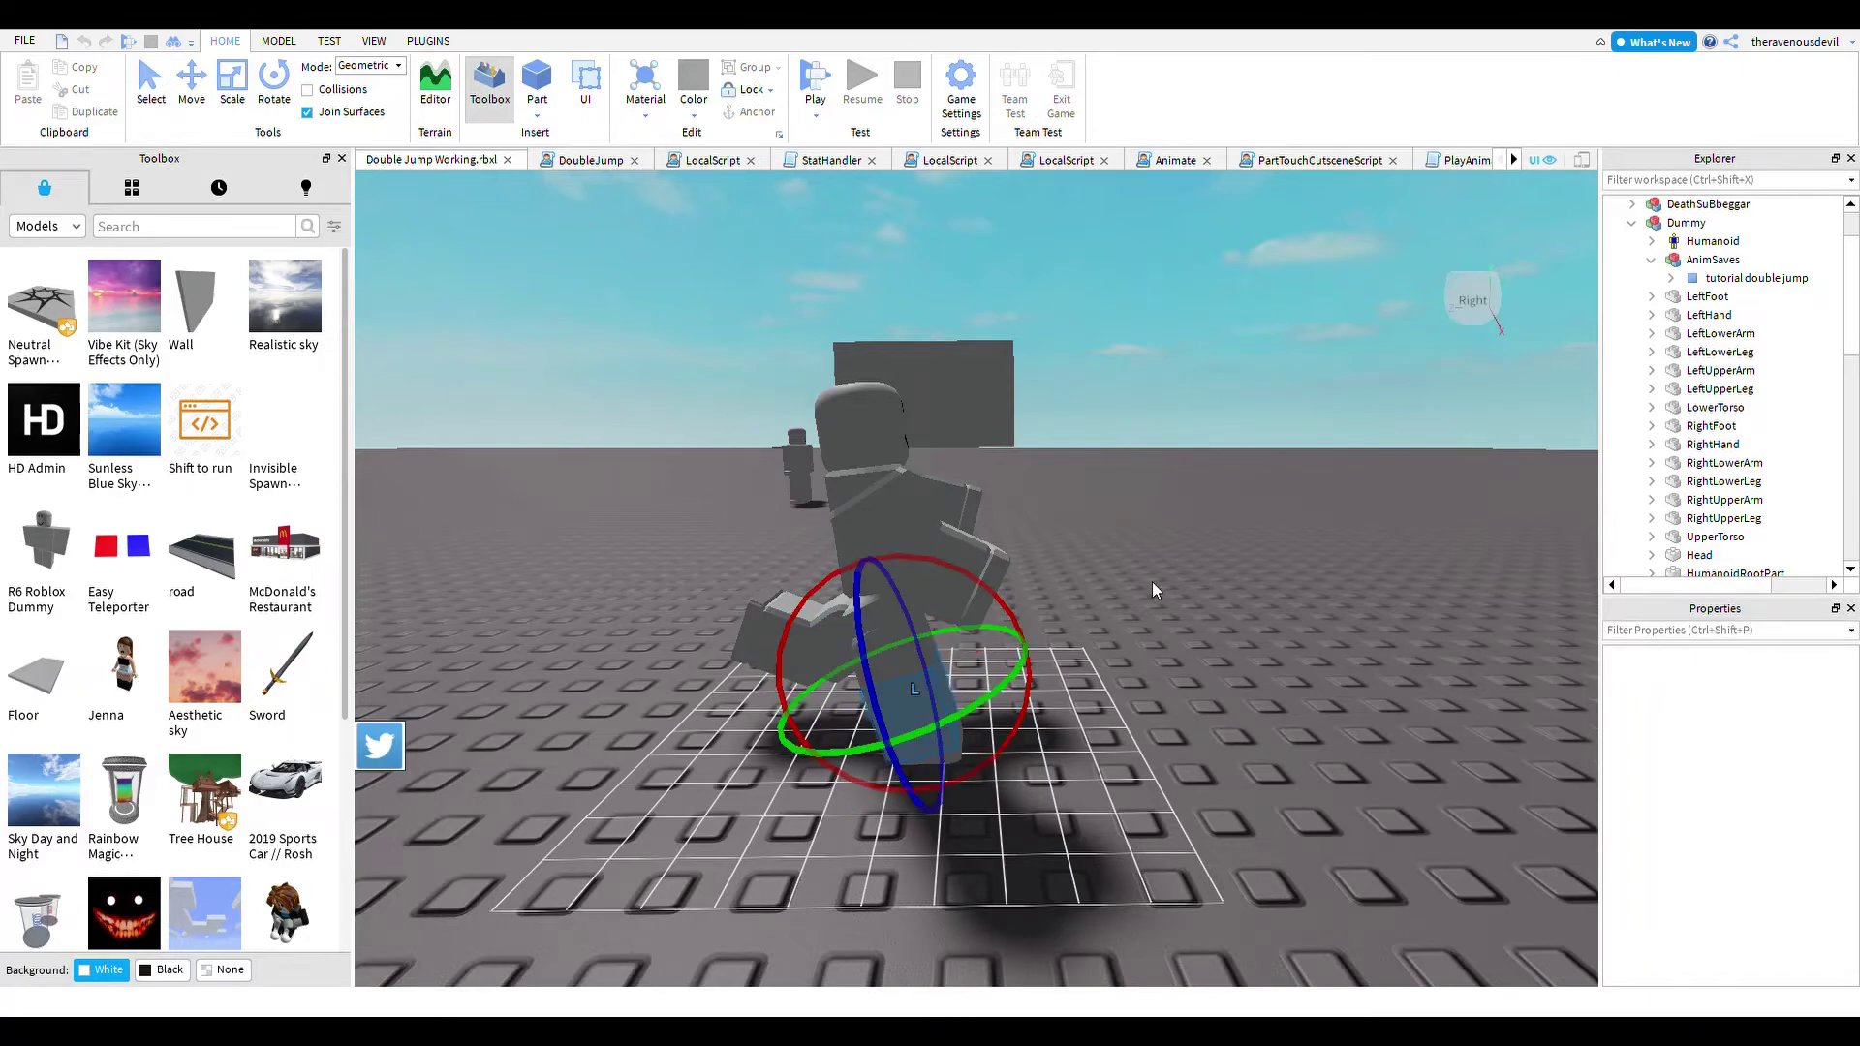
left_click(1250, 600)
key("a")
- Try to swing the dummy's left leg down by rotating it from the left side
right_click_drag(1254, 600, 1283, 649)
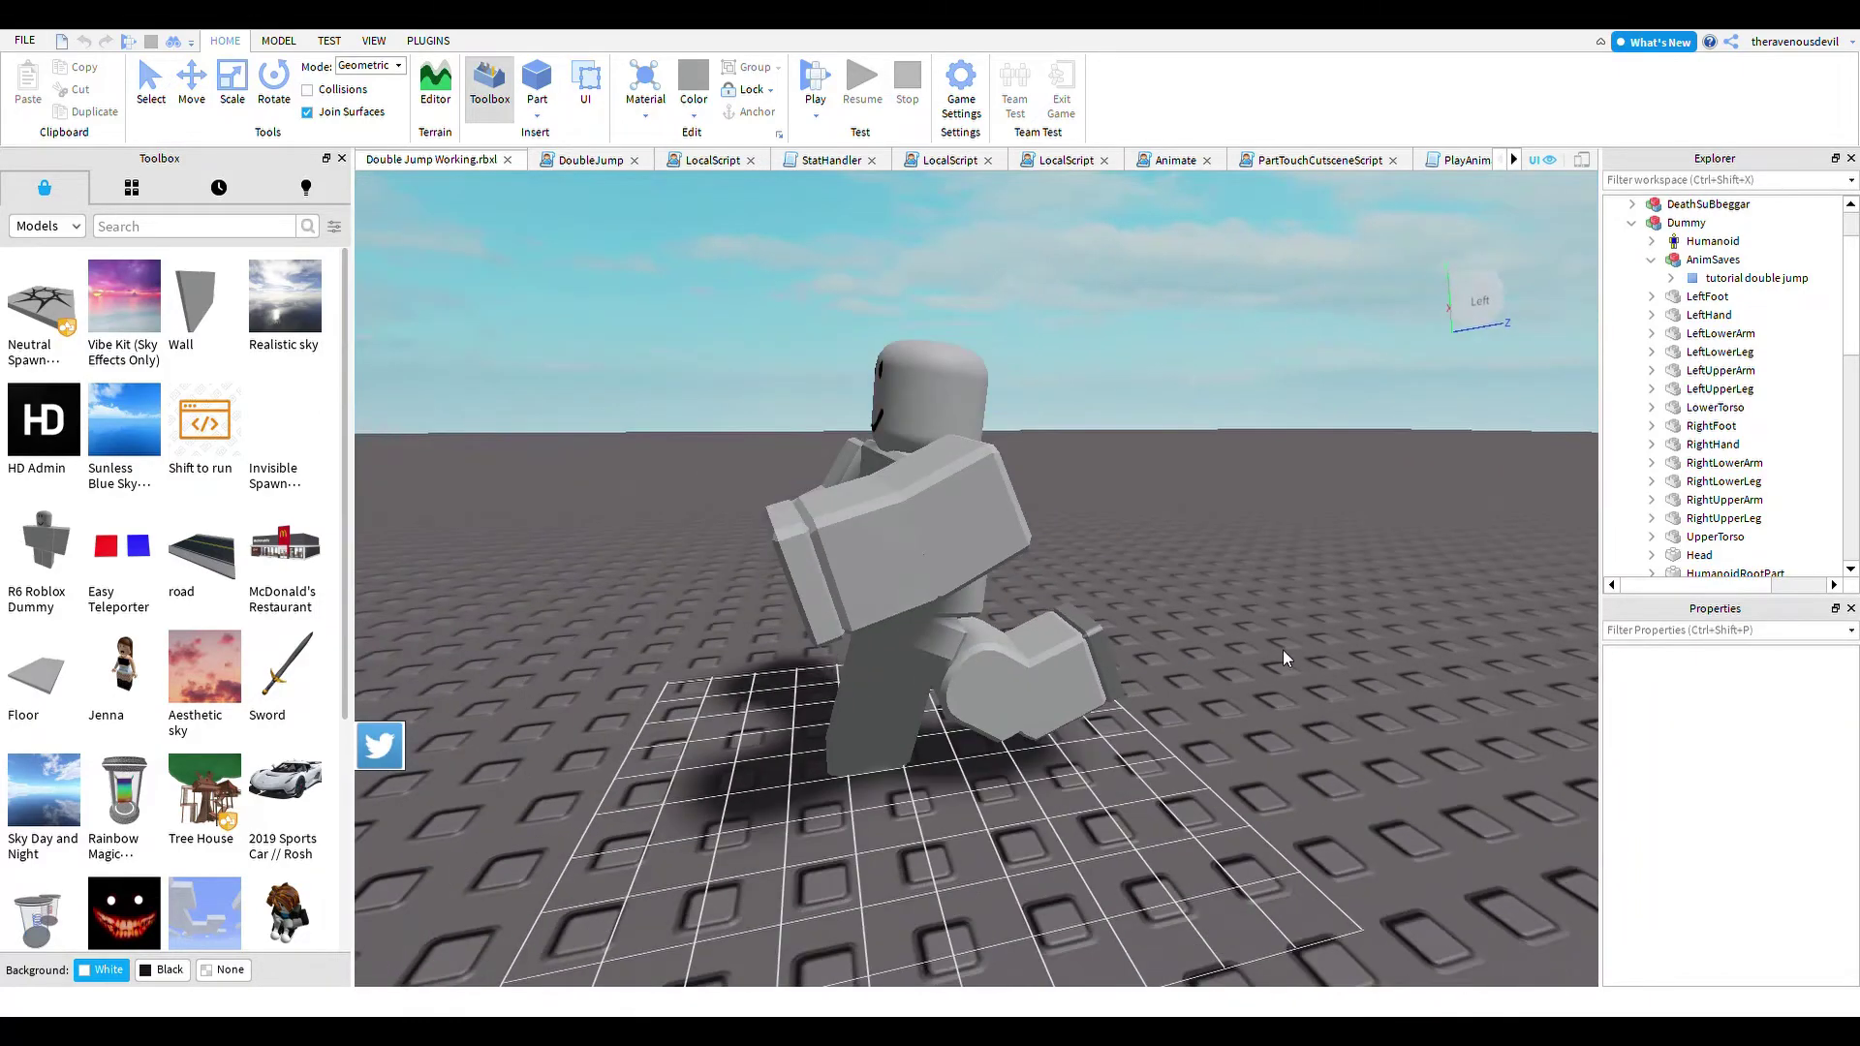
left_click(992, 711)
left_click_drag(1057, 596, 974, 767)
left_click(1162, 670)
key("a")
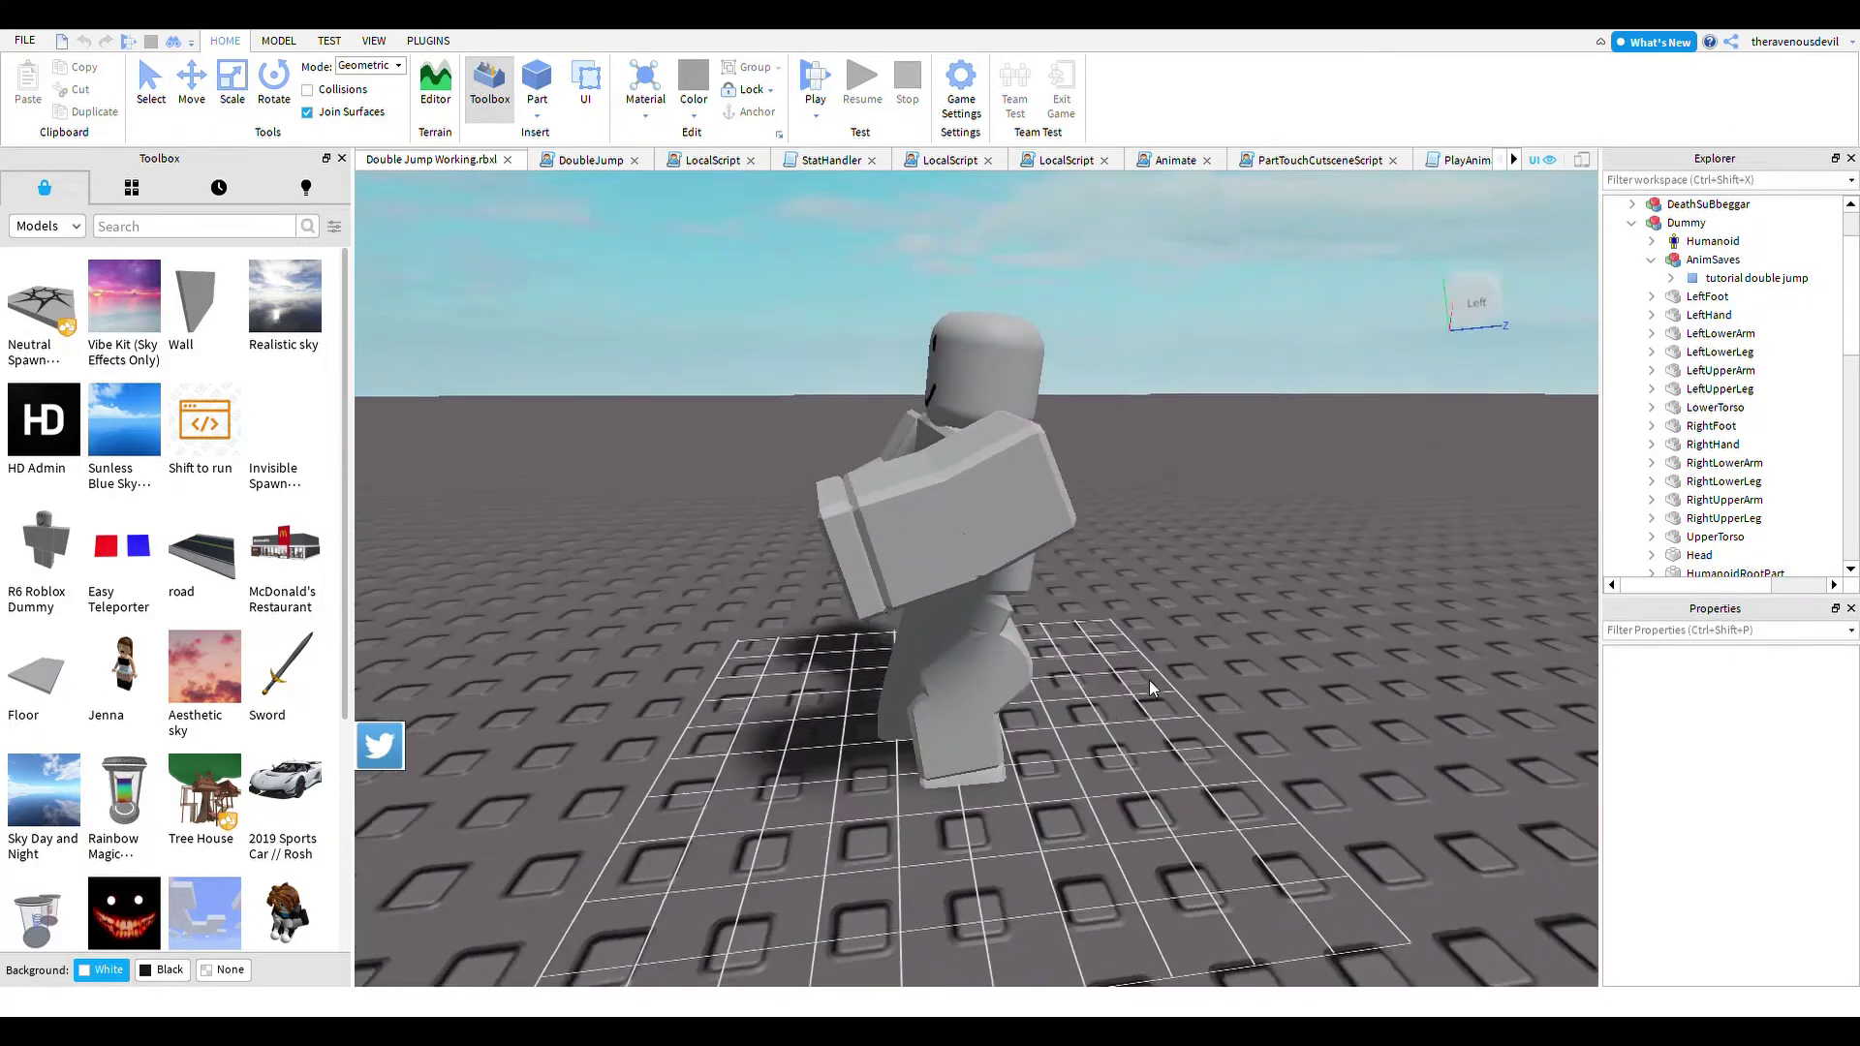
- Shift the dummy's left lower leg slightly inward toward the body with the Move tool
right_click_drag(1148, 680, 1085, 689)
scroll(1149, 680, "down", 2)
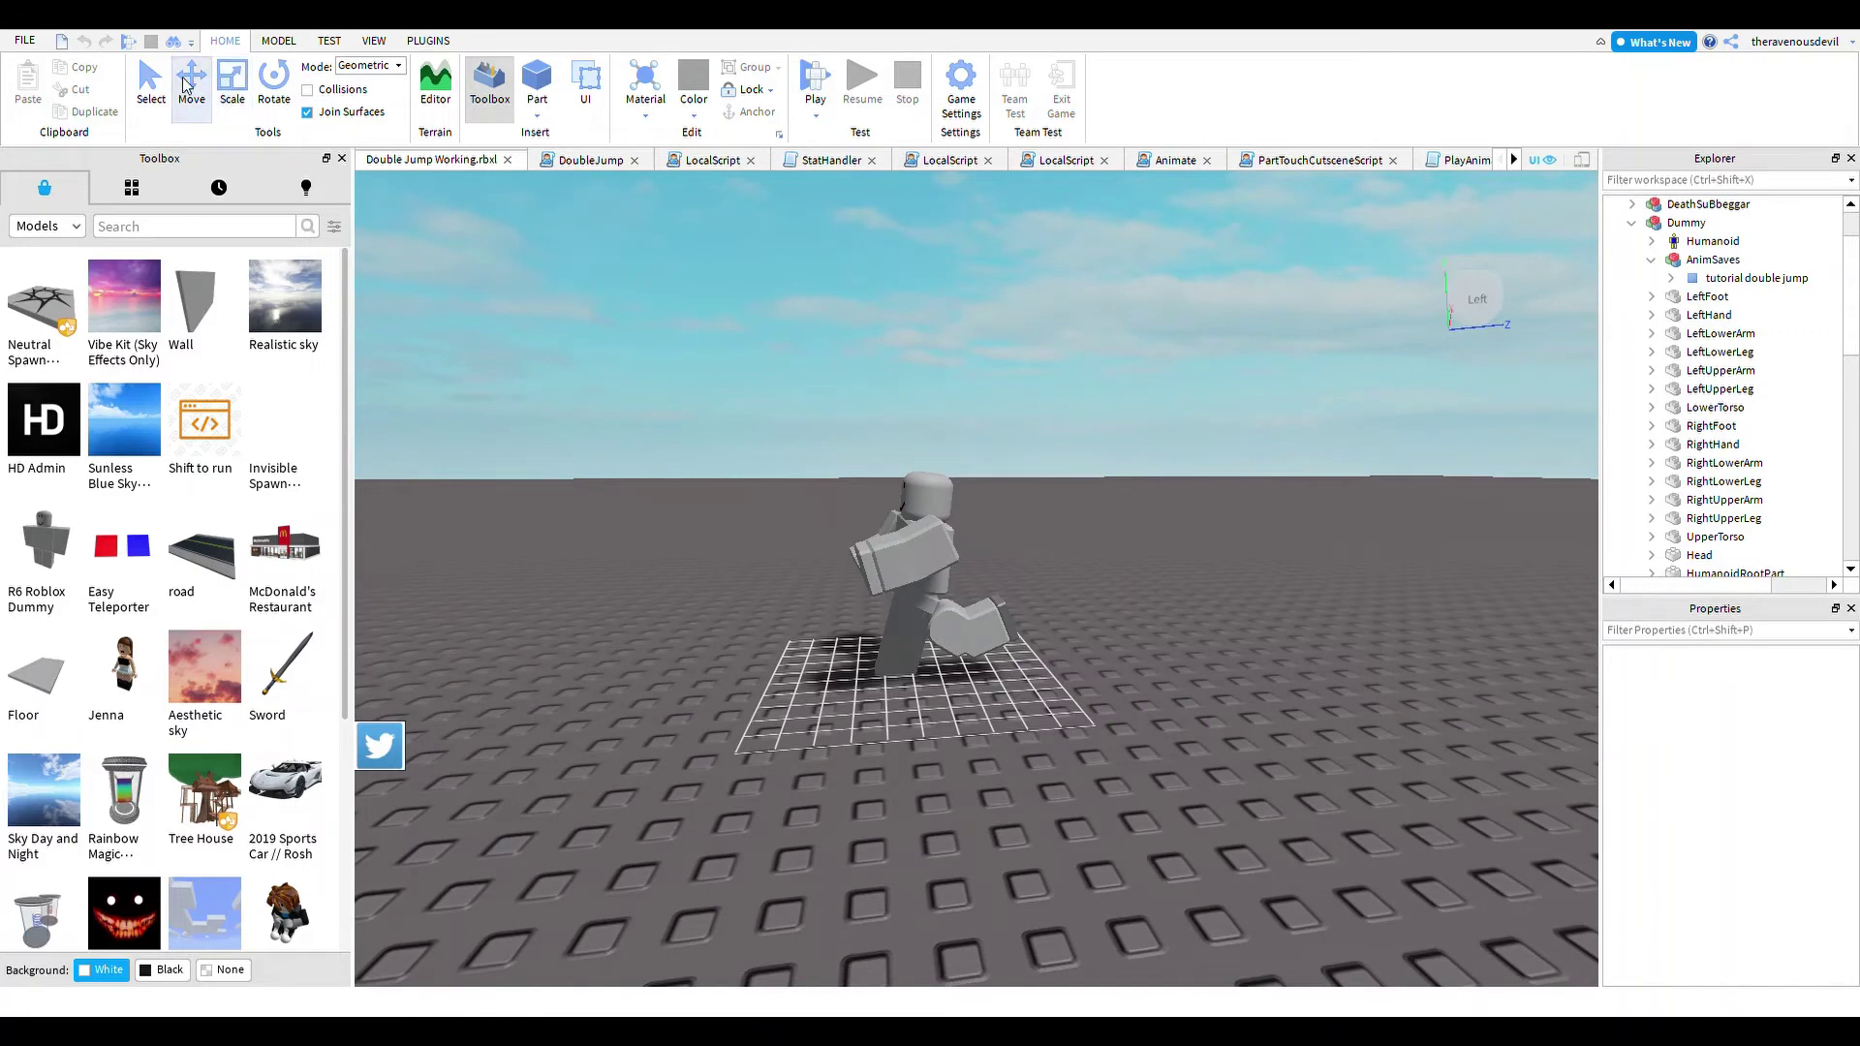
left_click(991, 637)
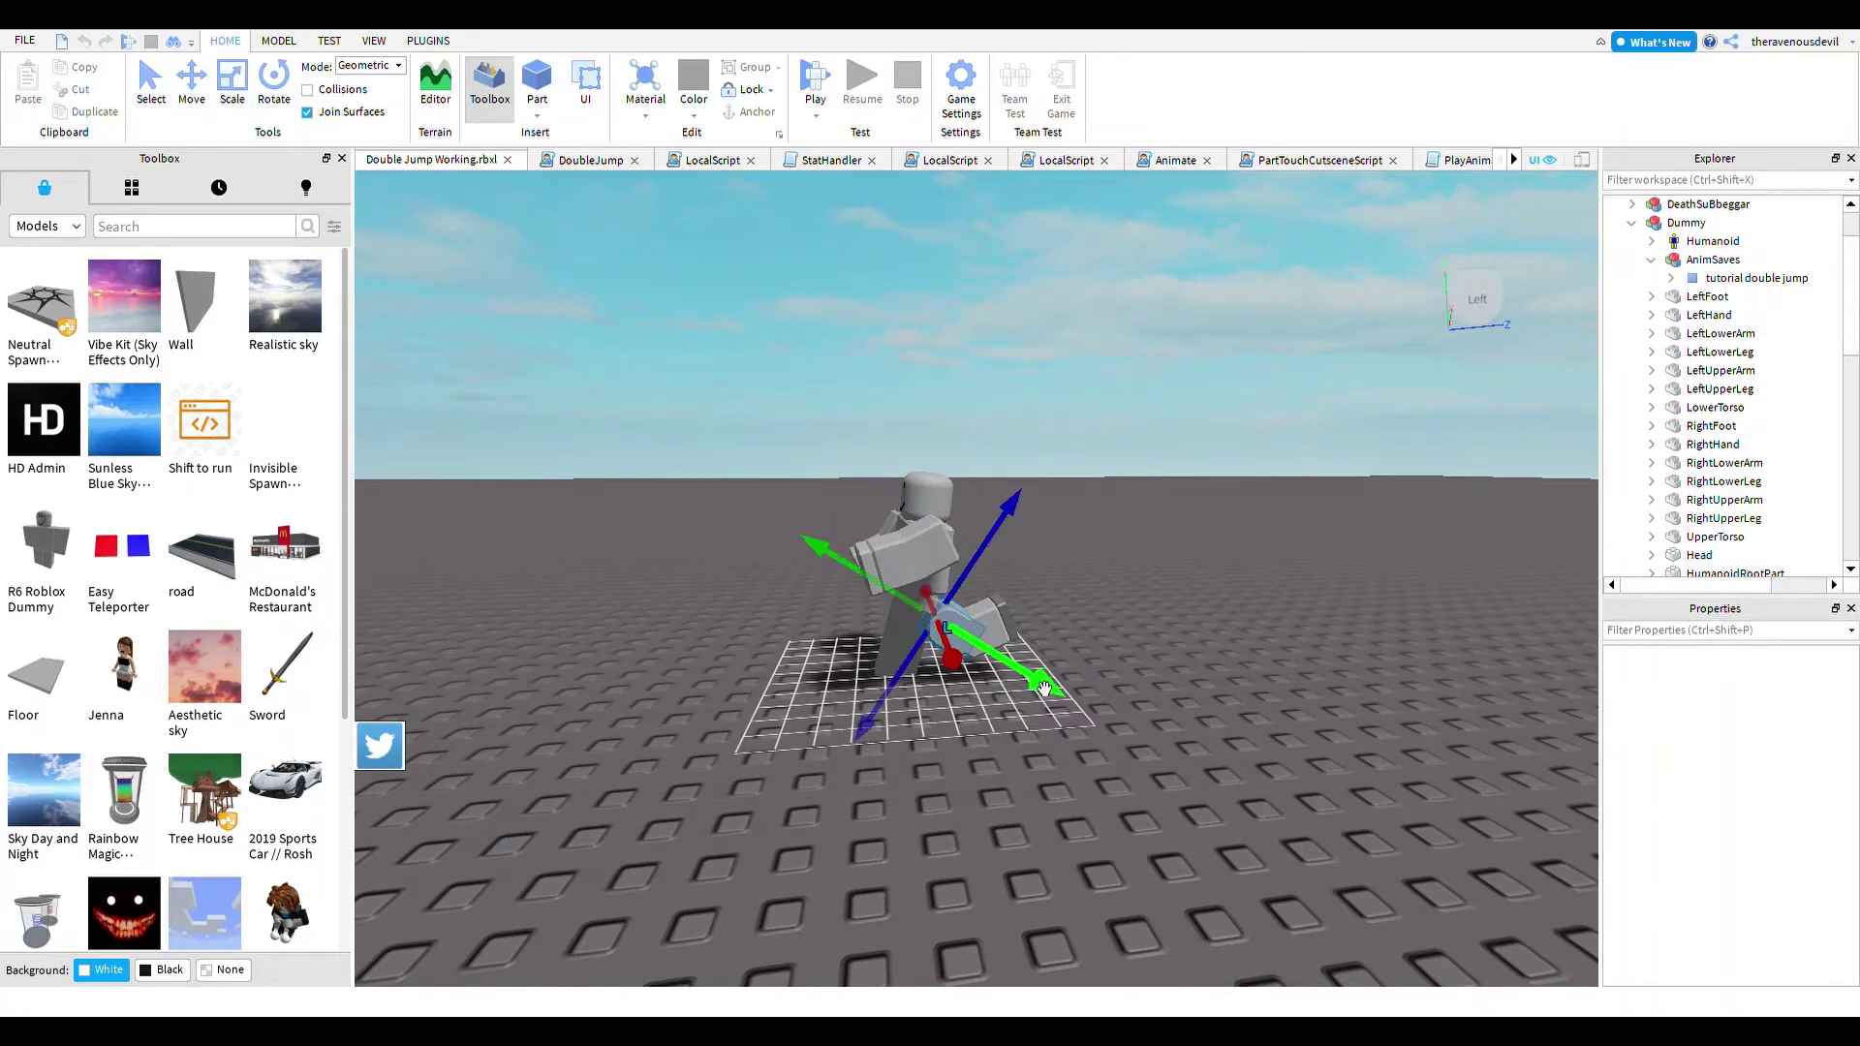
left_click_drag(1043, 686, 1029, 676)
left_click(893, 557)
- Rotate the left lower leg and then the left upper leg until the left leg stands straight down
left_click(274, 83)
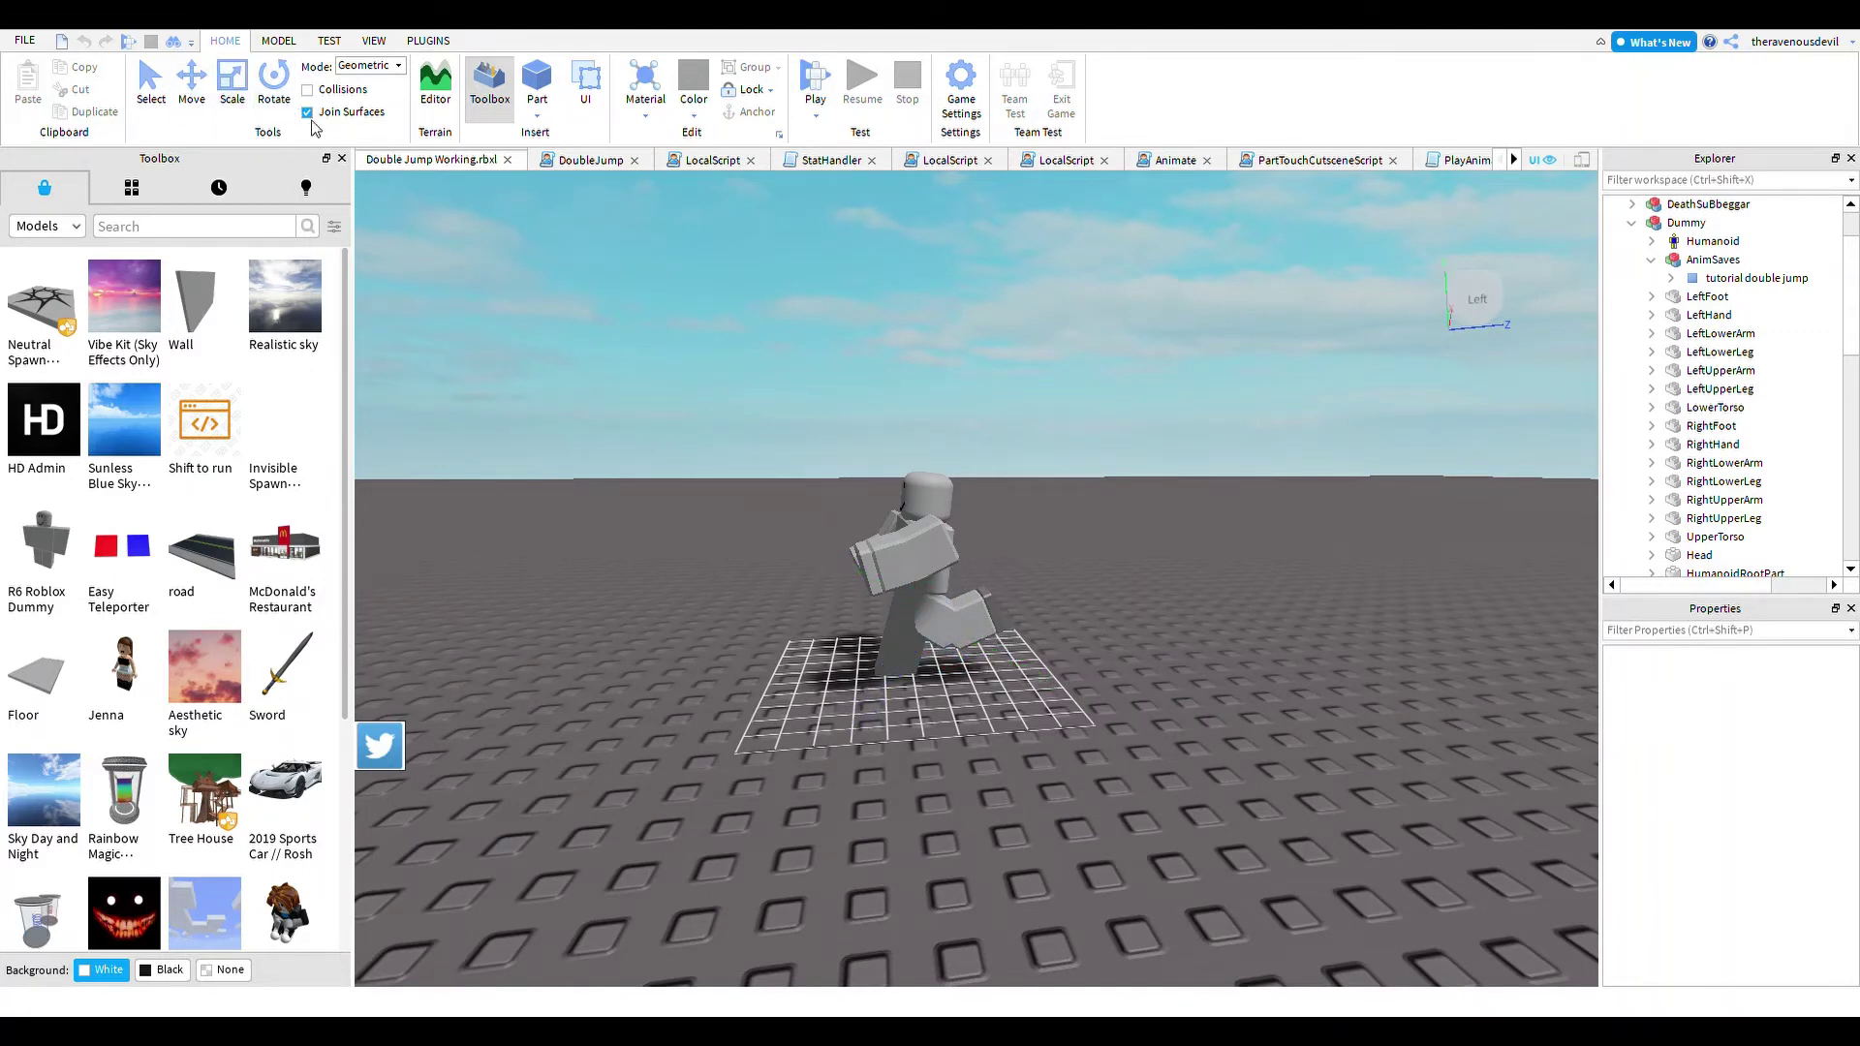
left_click(984, 639)
left_click_drag(1037, 628, 1046, 668)
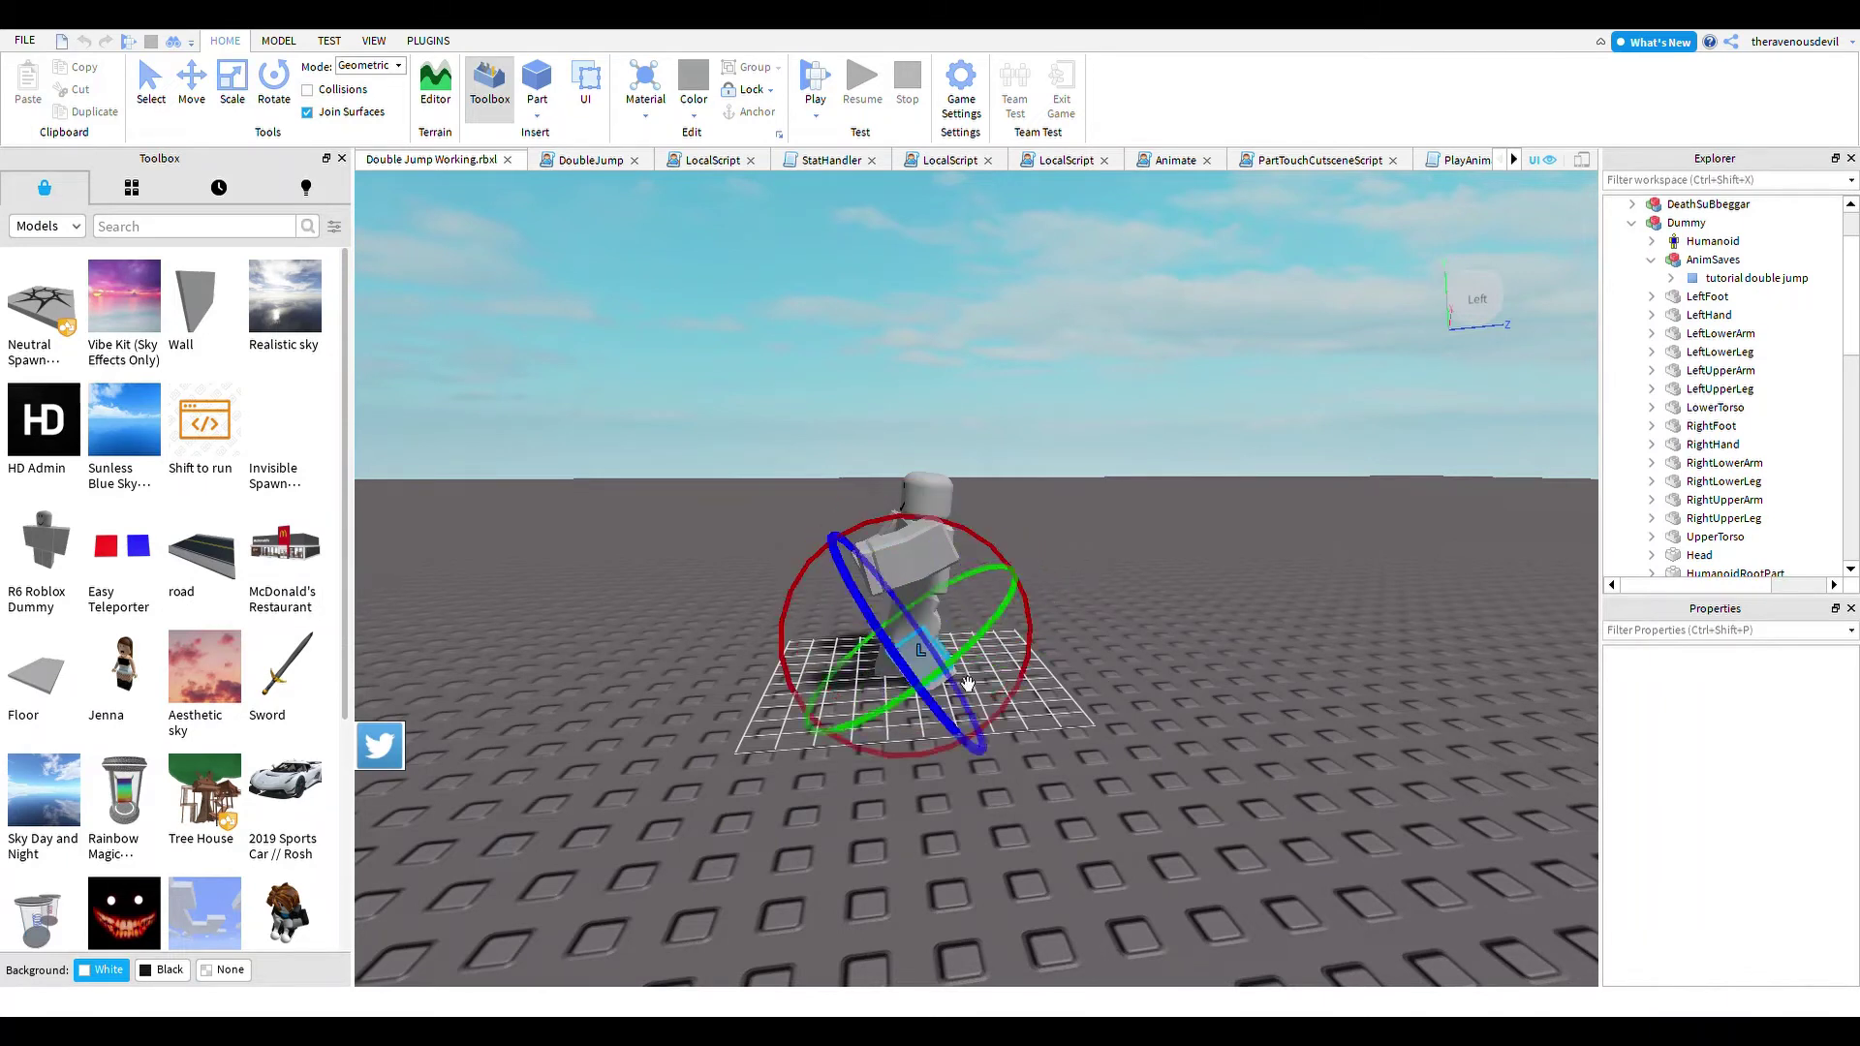
left_click_drag(1039, 606, 1039, 664)
left_click(1128, 639)
right_click_drag(1129, 639, 1133, 647)
scroll(1139, 652, "up", 3)
left_click(876, 639)
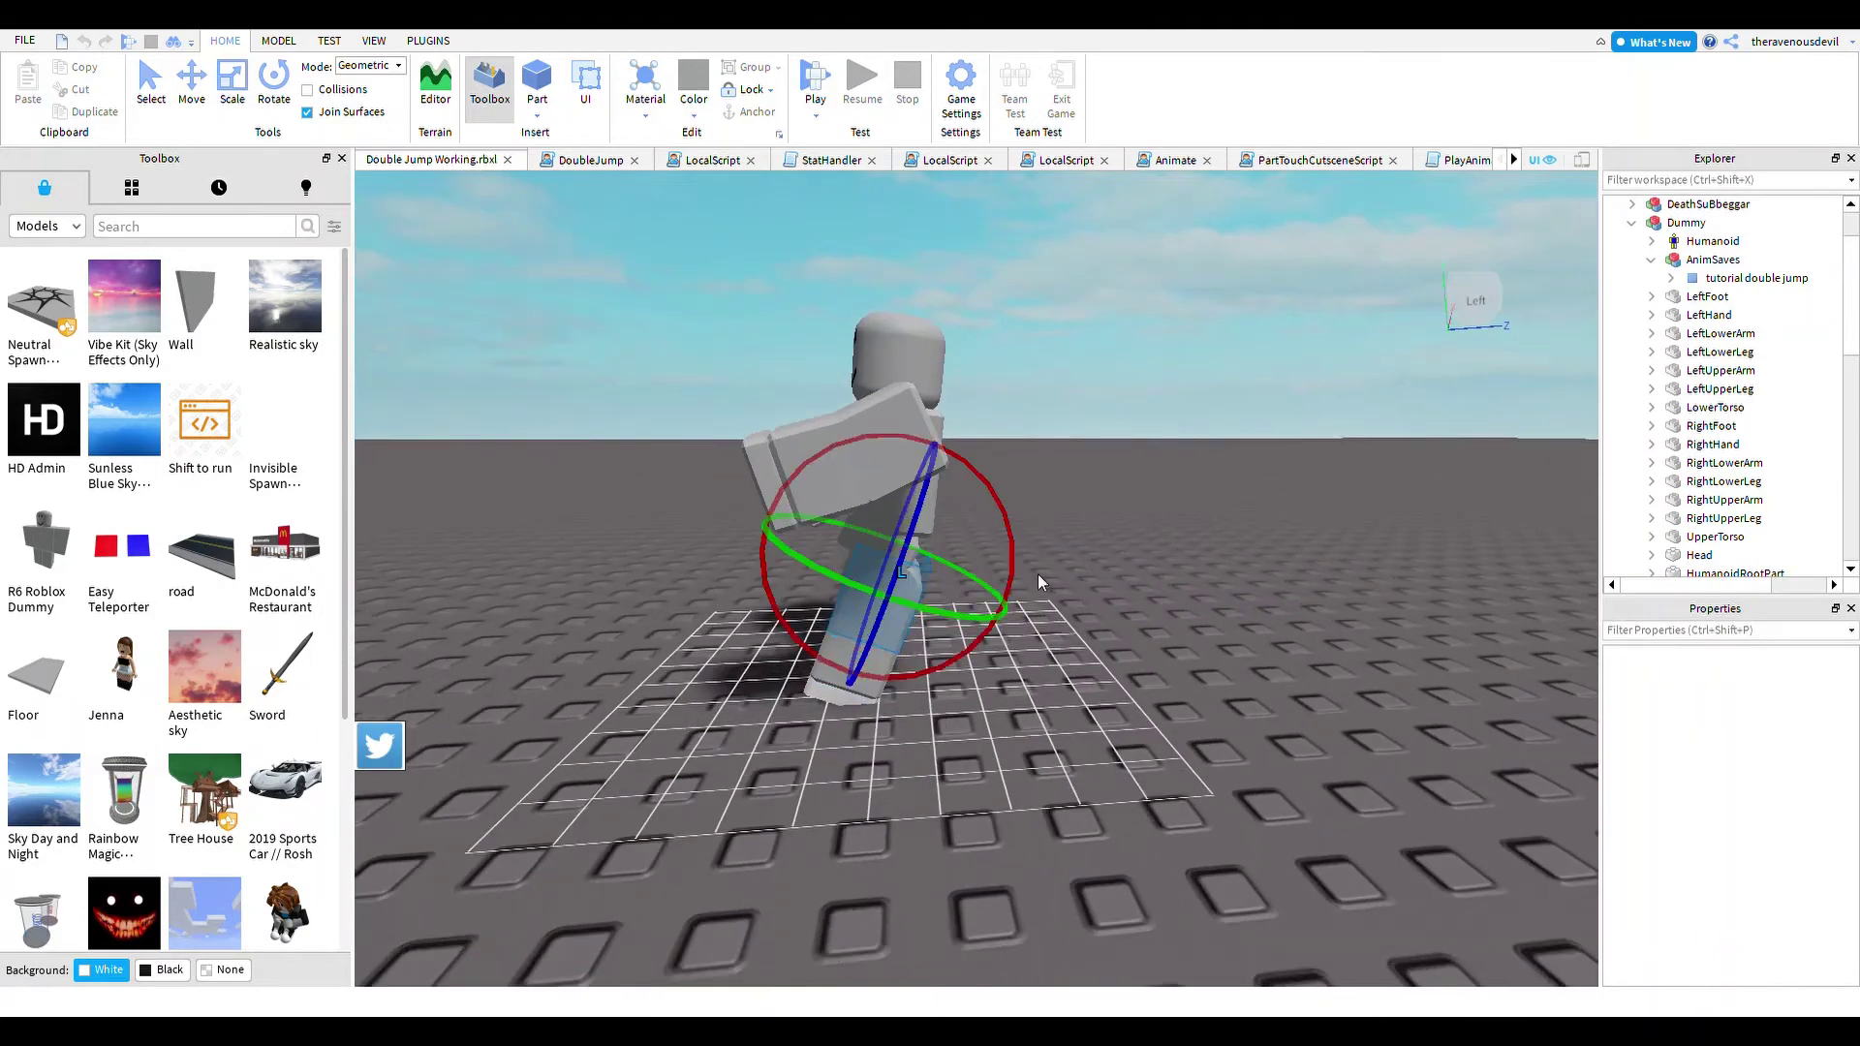
left_click_drag(1010, 535, 1012, 519)
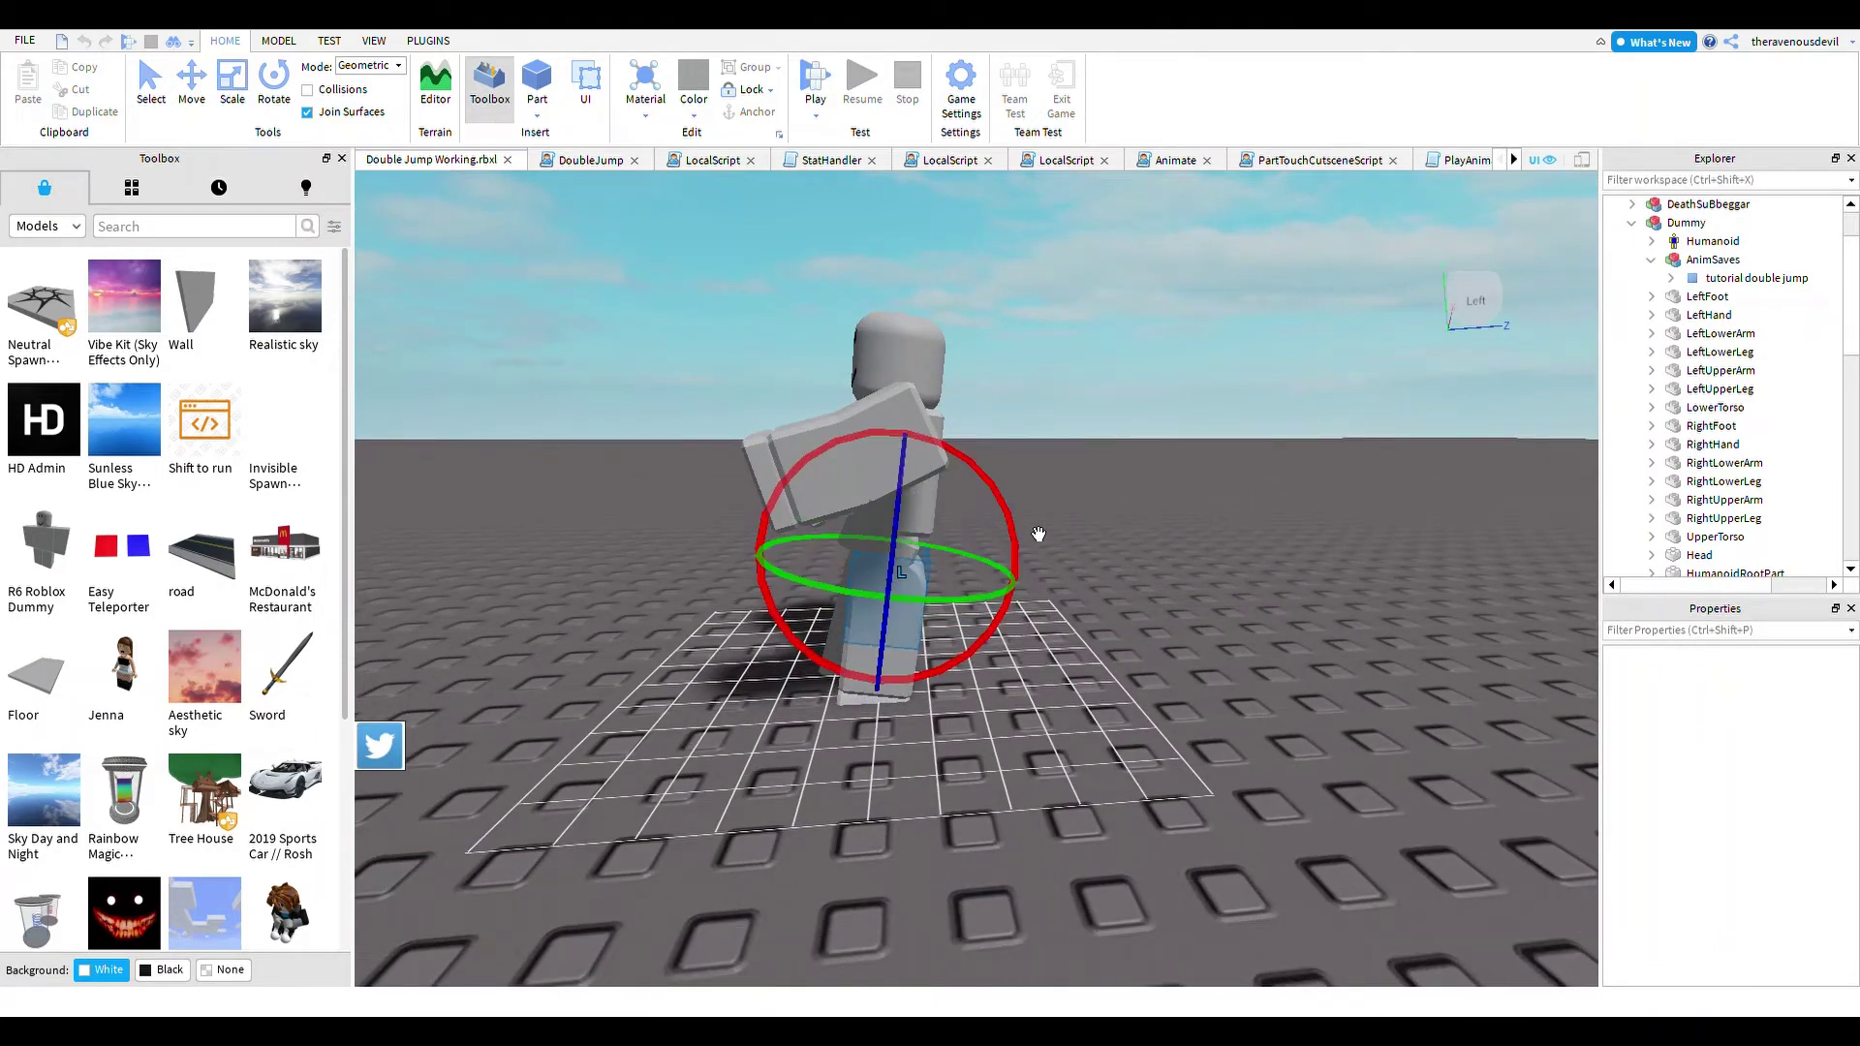
- Rotate the forward-tilted right leg back so it stands straight beneath the torso
right_click_drag(1020, 491, 1109, 515)
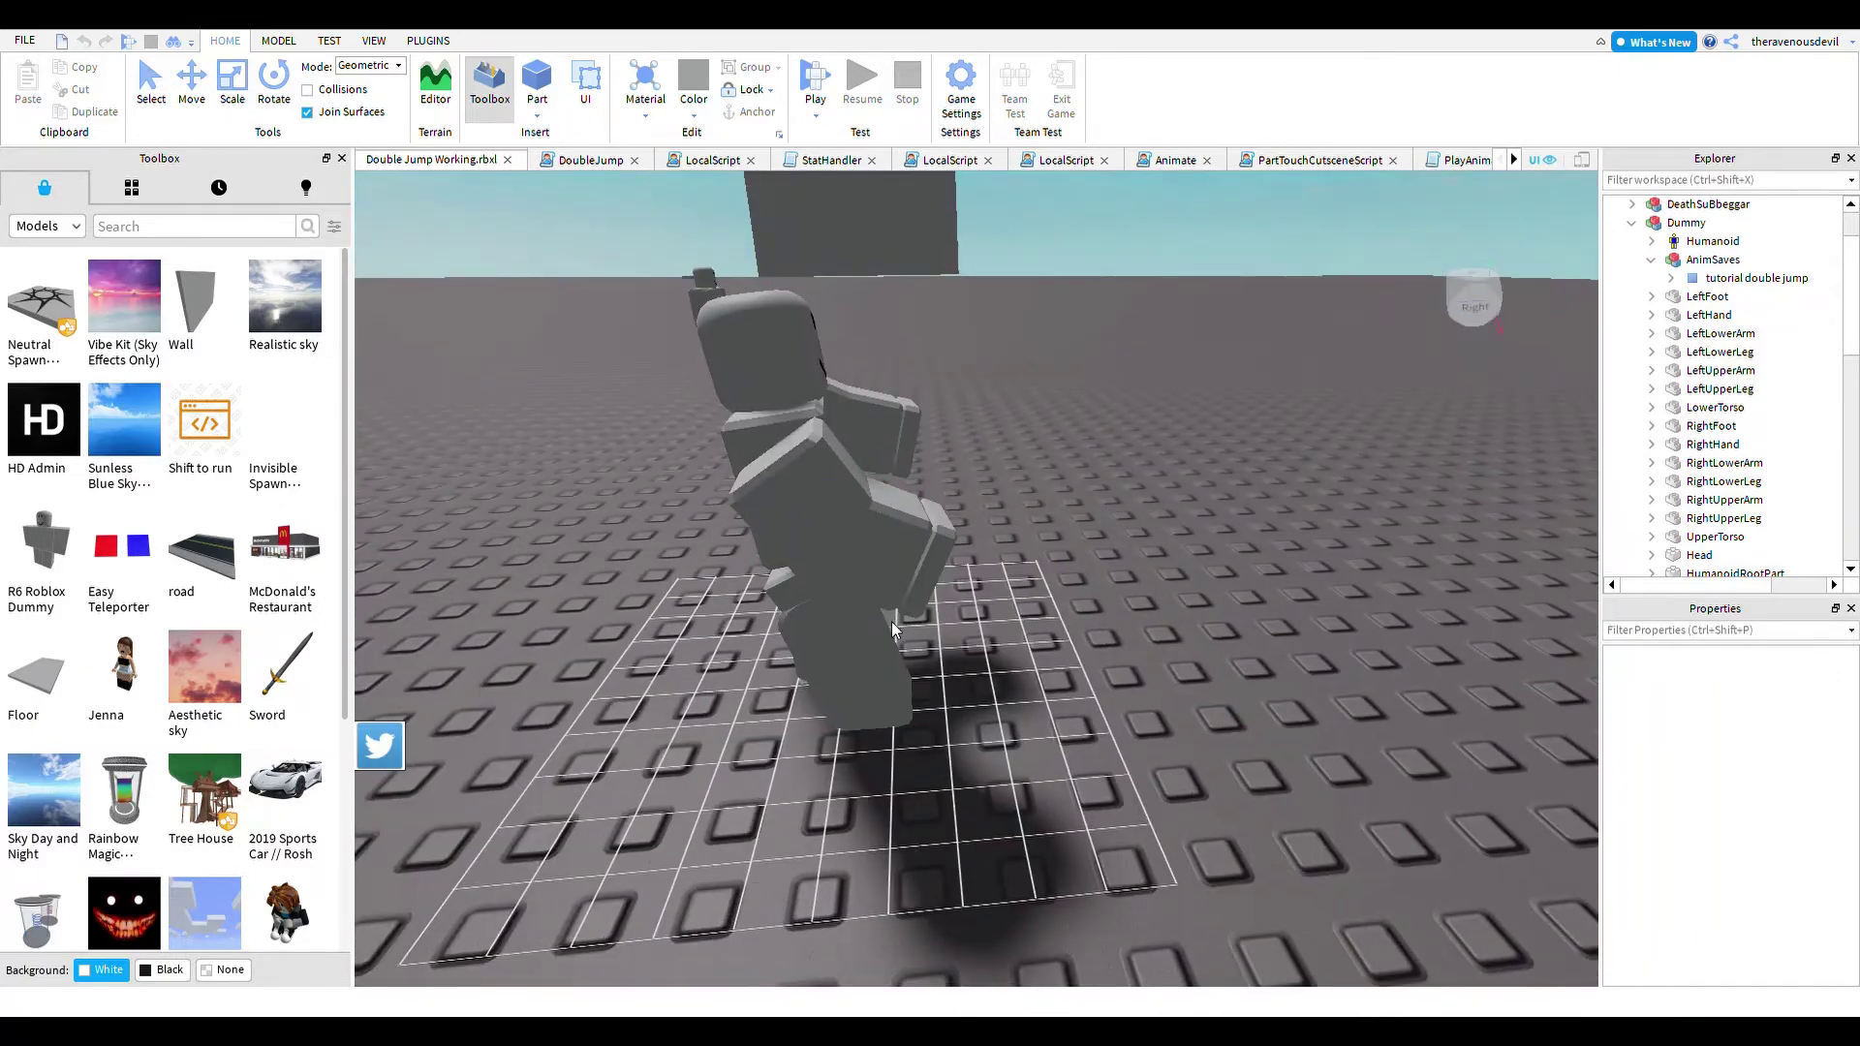
left_click(892, 620)
left_click_drag(920, 528, 971, 498)
scroll(1040, 549, "up", 5)
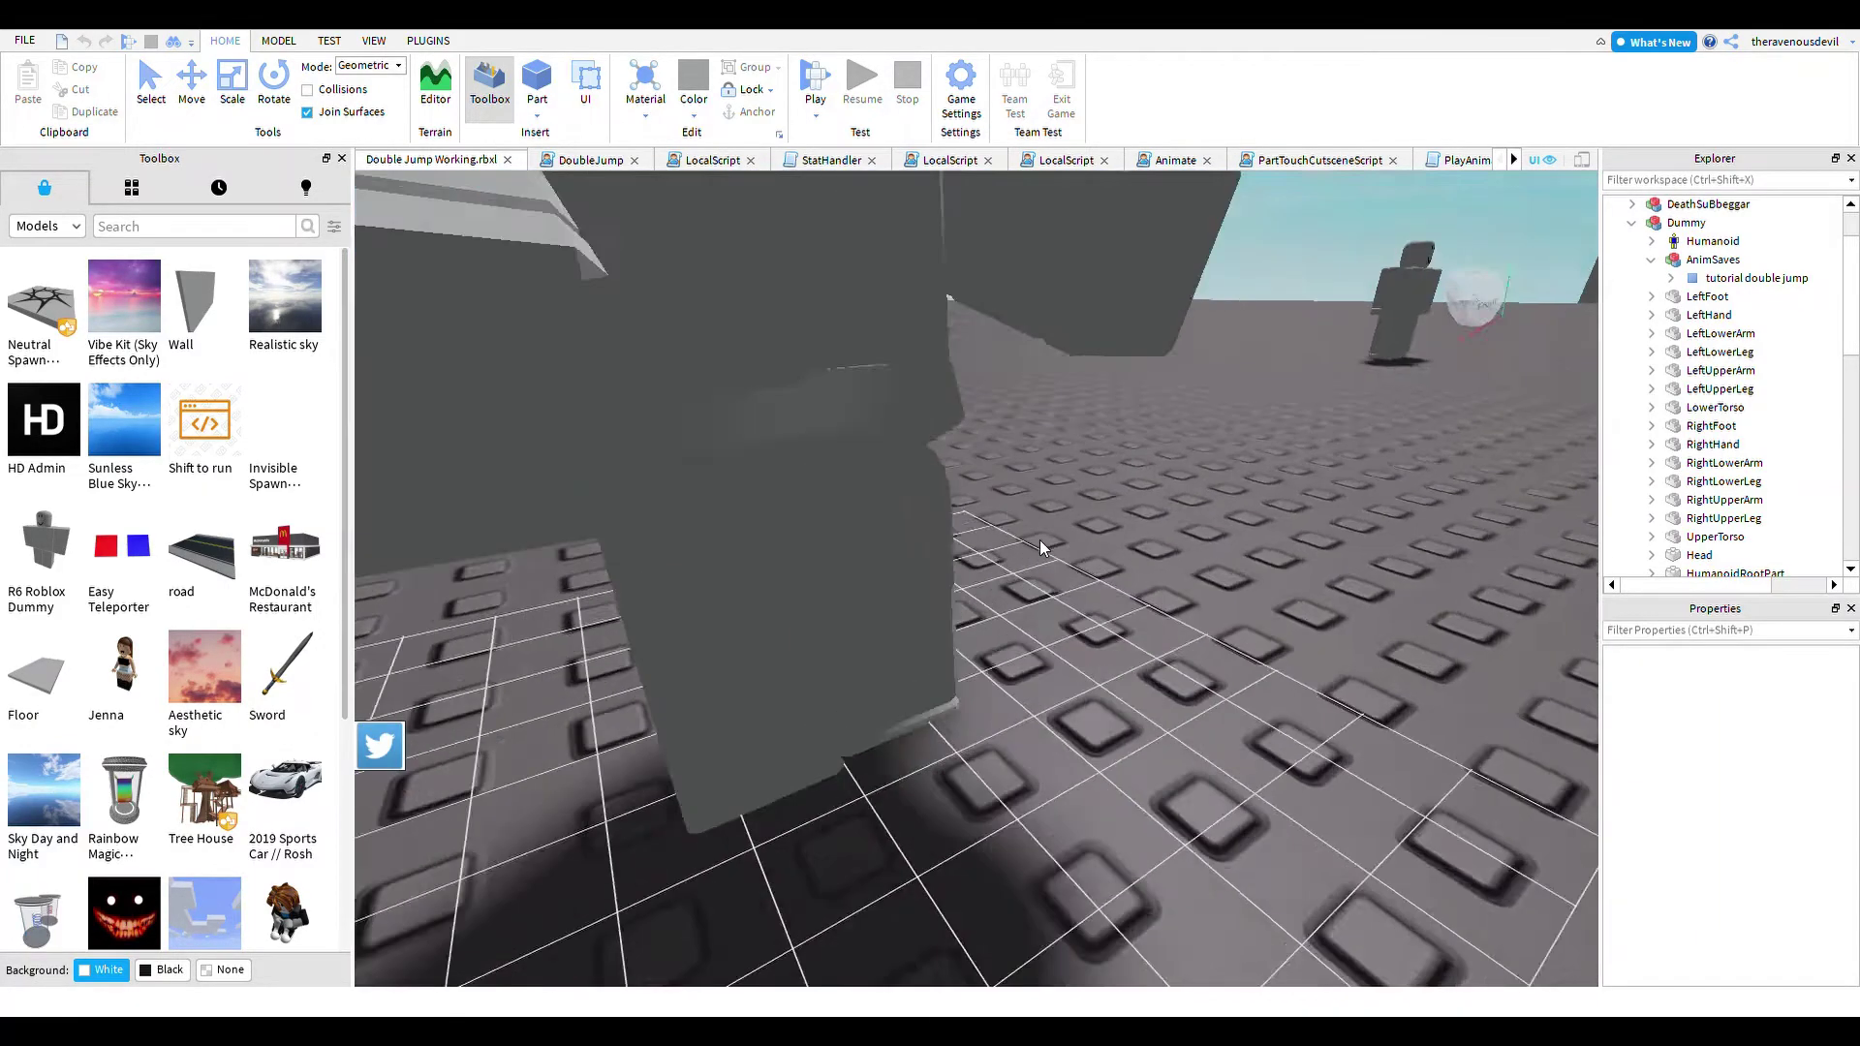
scroll(1035, 539, "down", 5)
- Rotate the dummy's upper torso slightly so it faces straight ahead
left_click(969, 523)
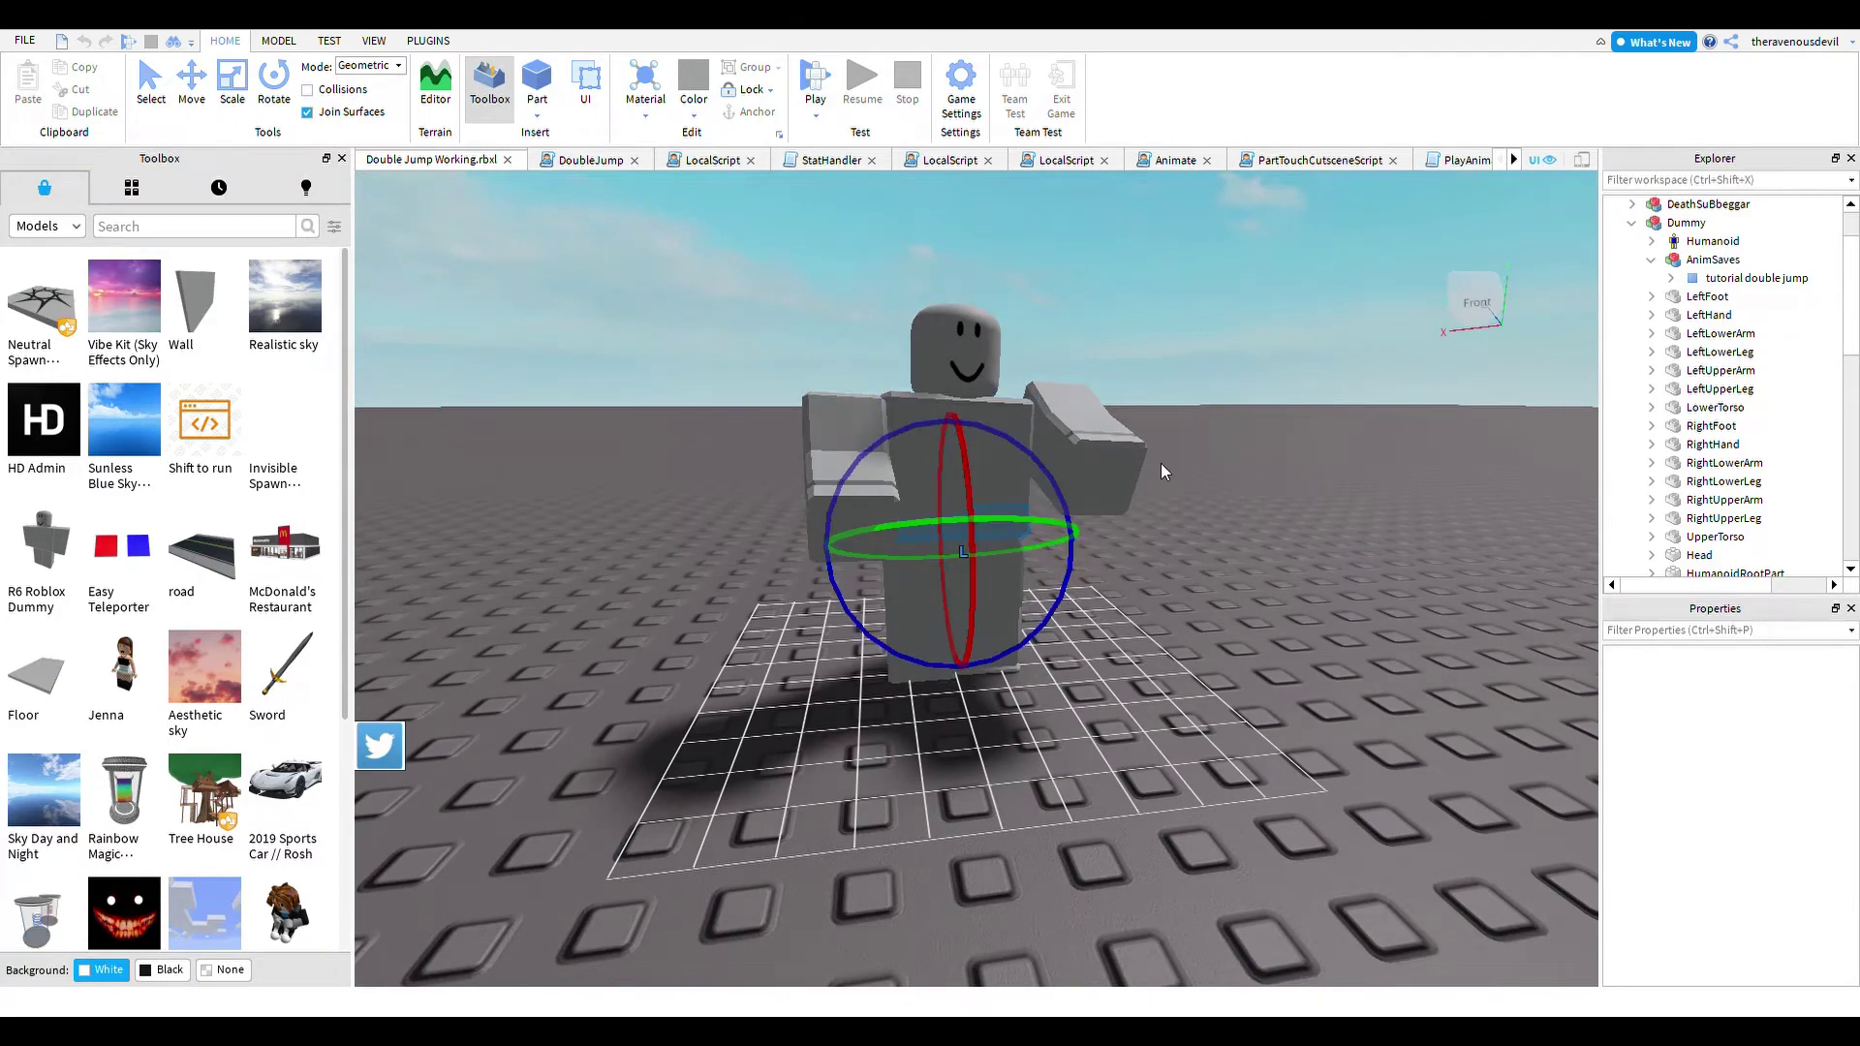
right_click_drag(1271, 485, 1250, 489)
left_click(1104, 501)
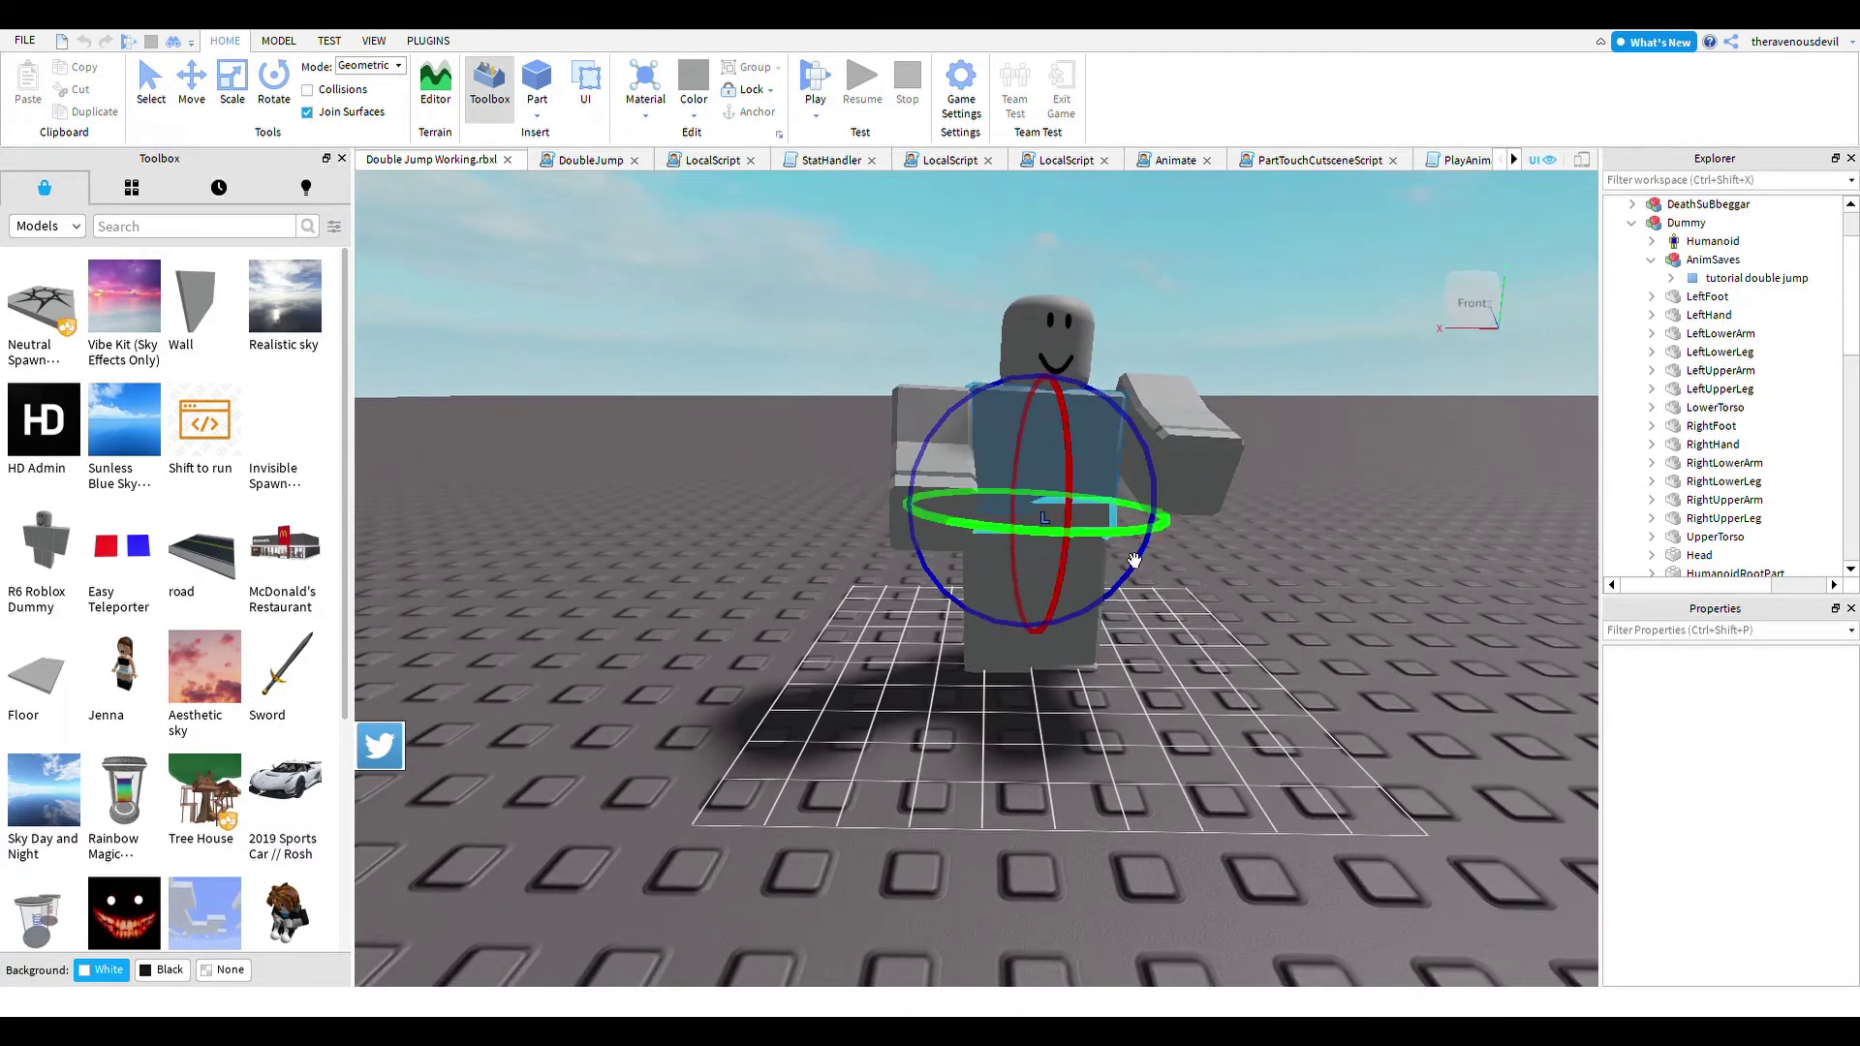
left_click_drag(1103, 504, 1064, 467)
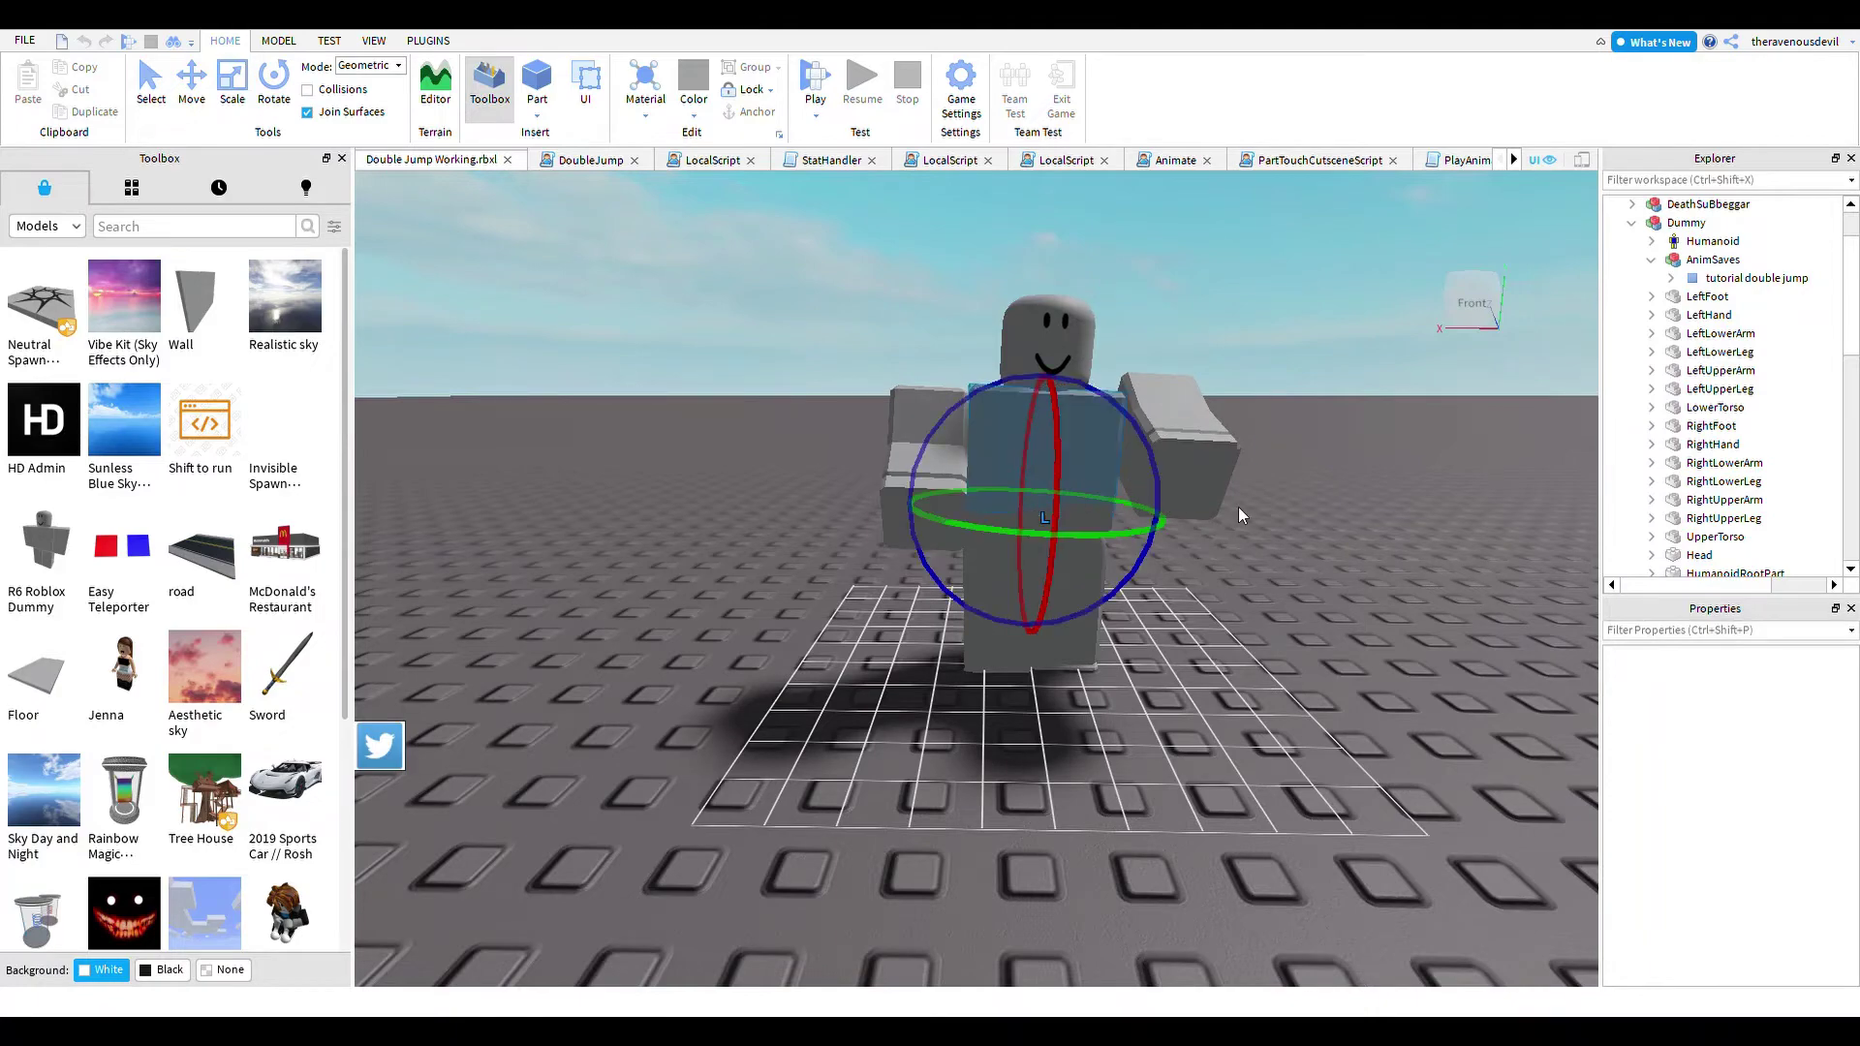
left_click(1238, 509)
- Rotate the right upper arm and right lower arm down so the arm hangs at the dummy's side
key("w")
key("a")
right_click_drag(1246, 512, 1199, 492)
key("a")
key("a")
key("w")
key("s")
key("d")
key("w")
left_click(1186, 604)
left_click_drag(1217, 426, 1293, 496)
left_click(1197, 639)
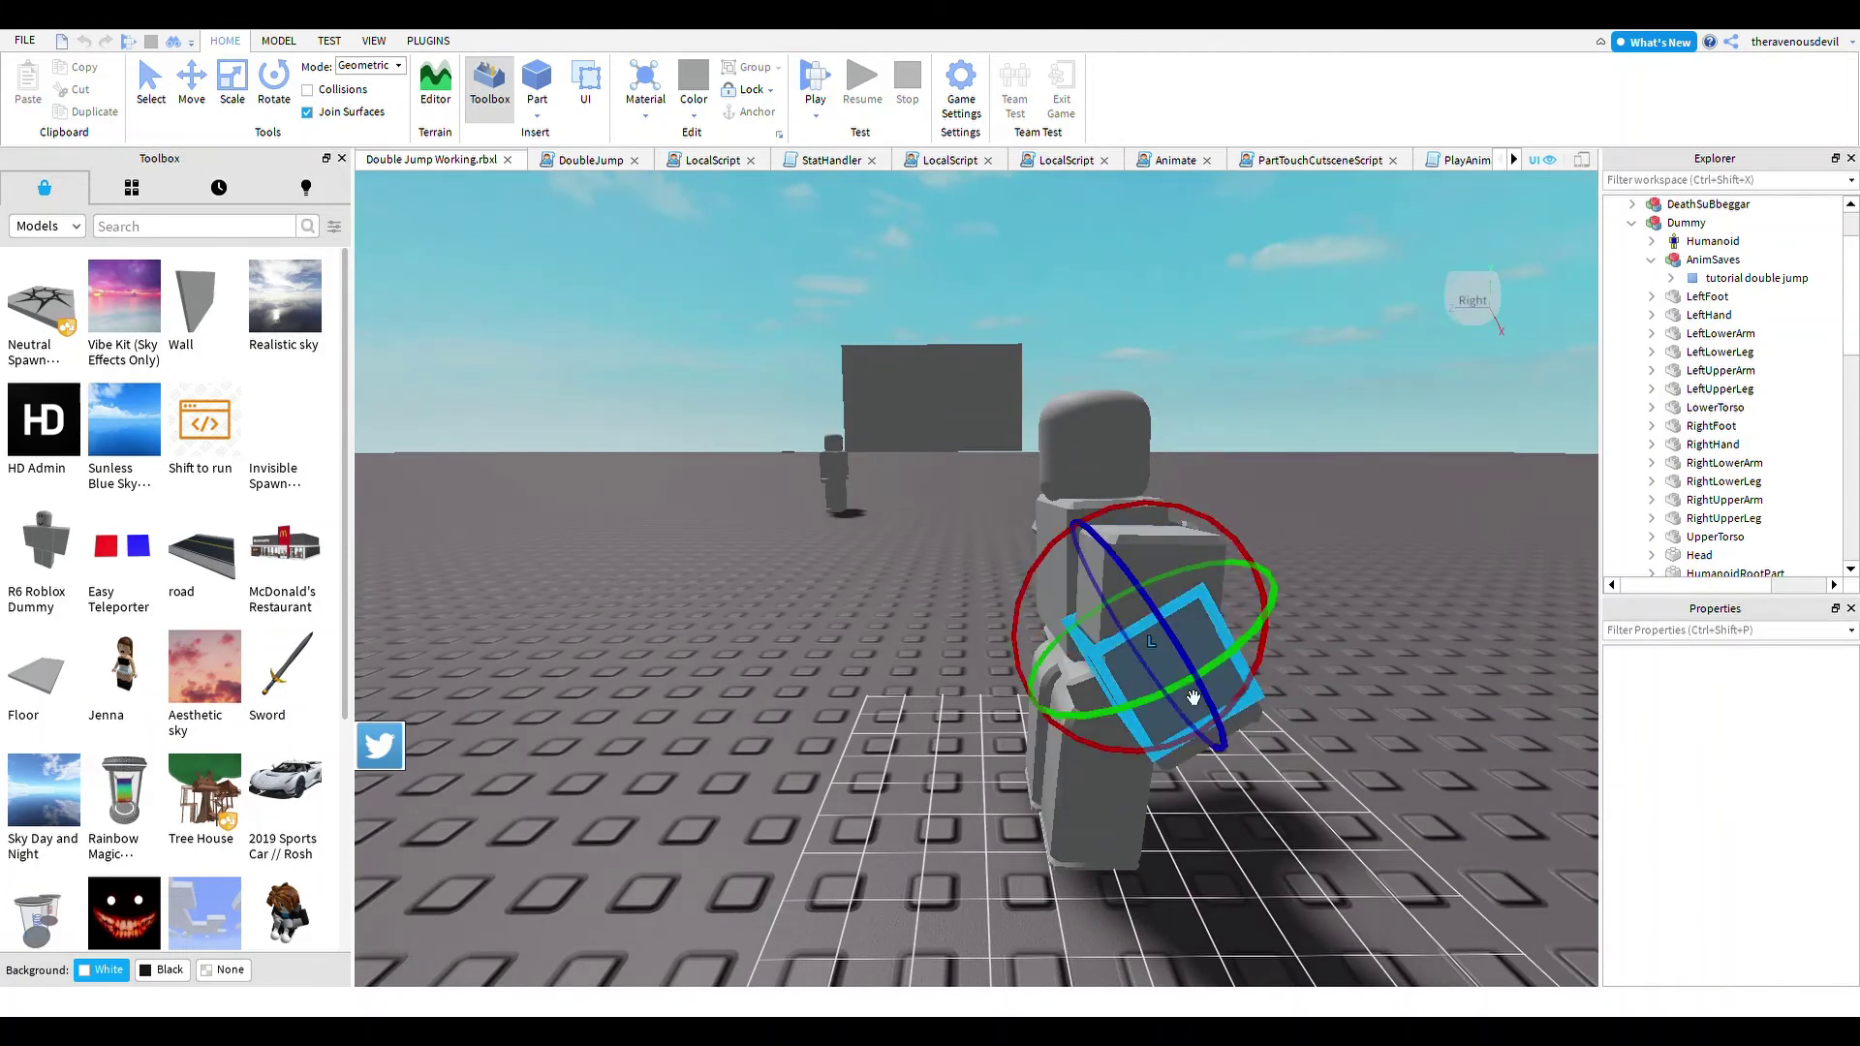
left_click_drag(1228, 538, 1266, 574)
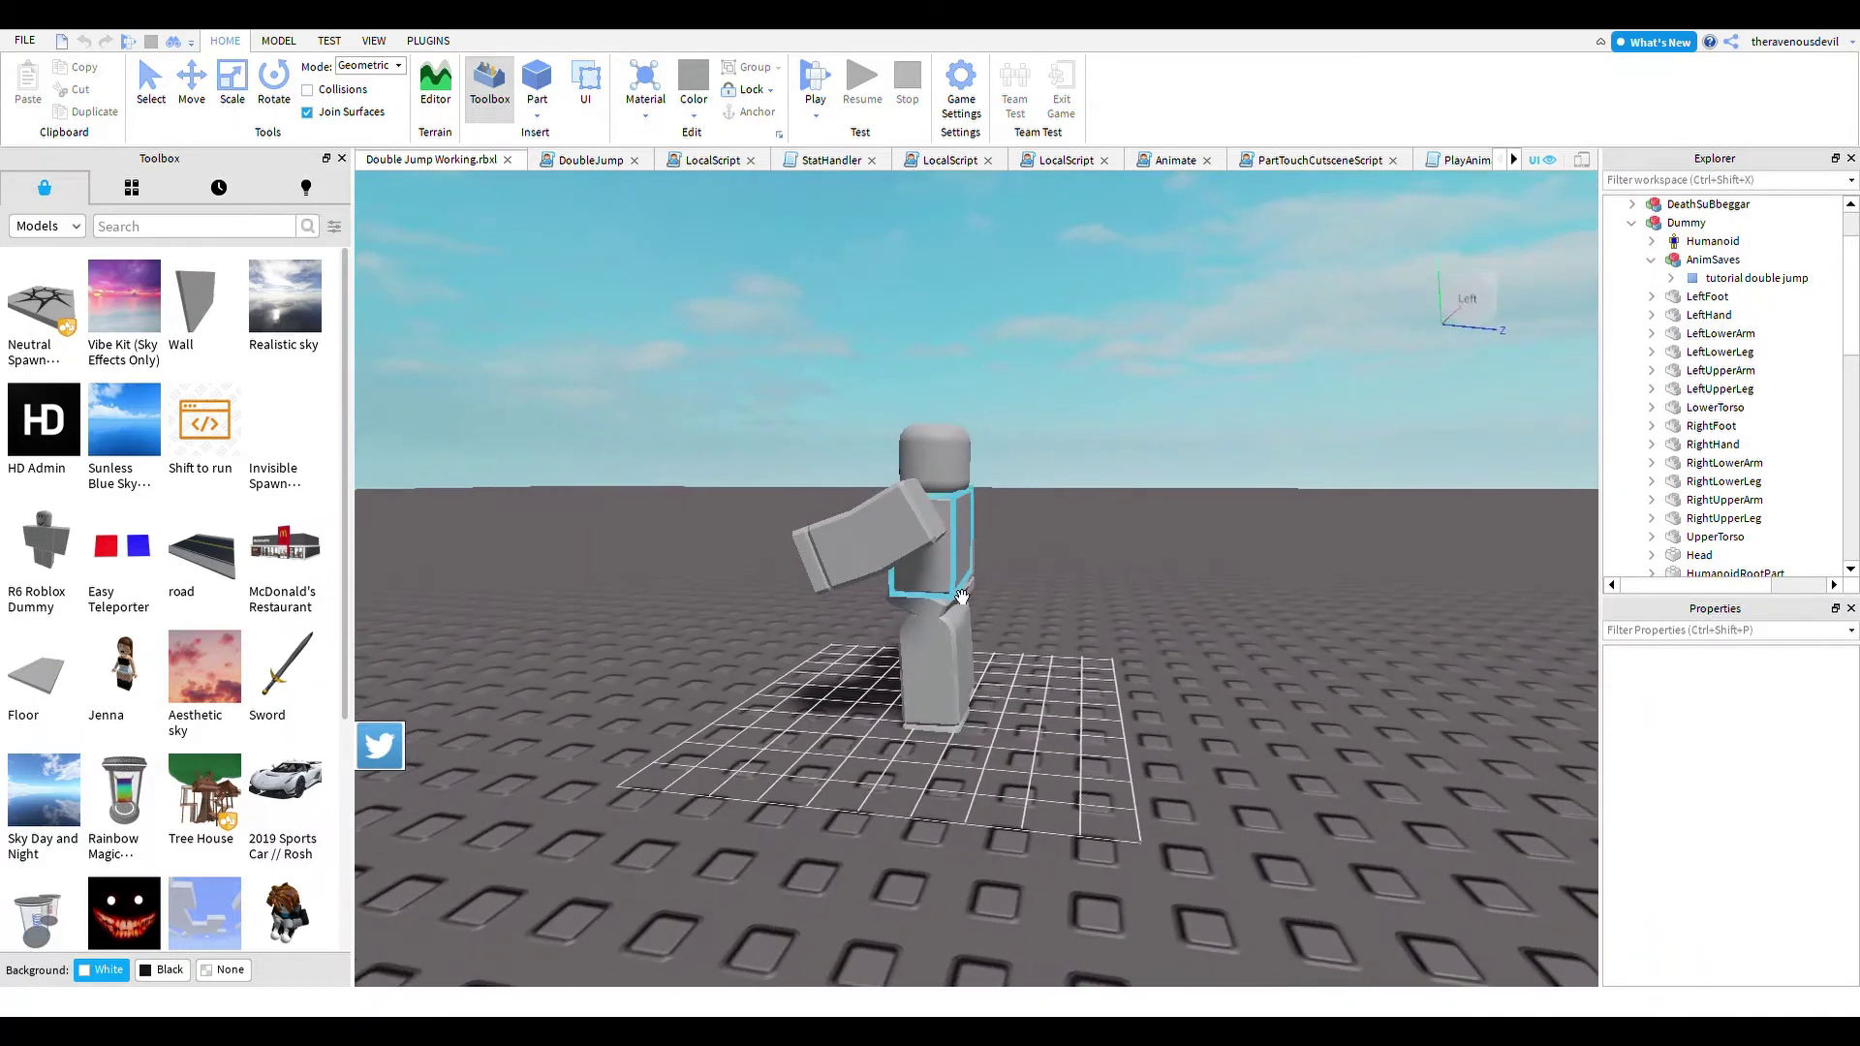
- Rotate the raised left upper arm down to the dummy's side and straighten the left lower arm
left_click(897, 569)
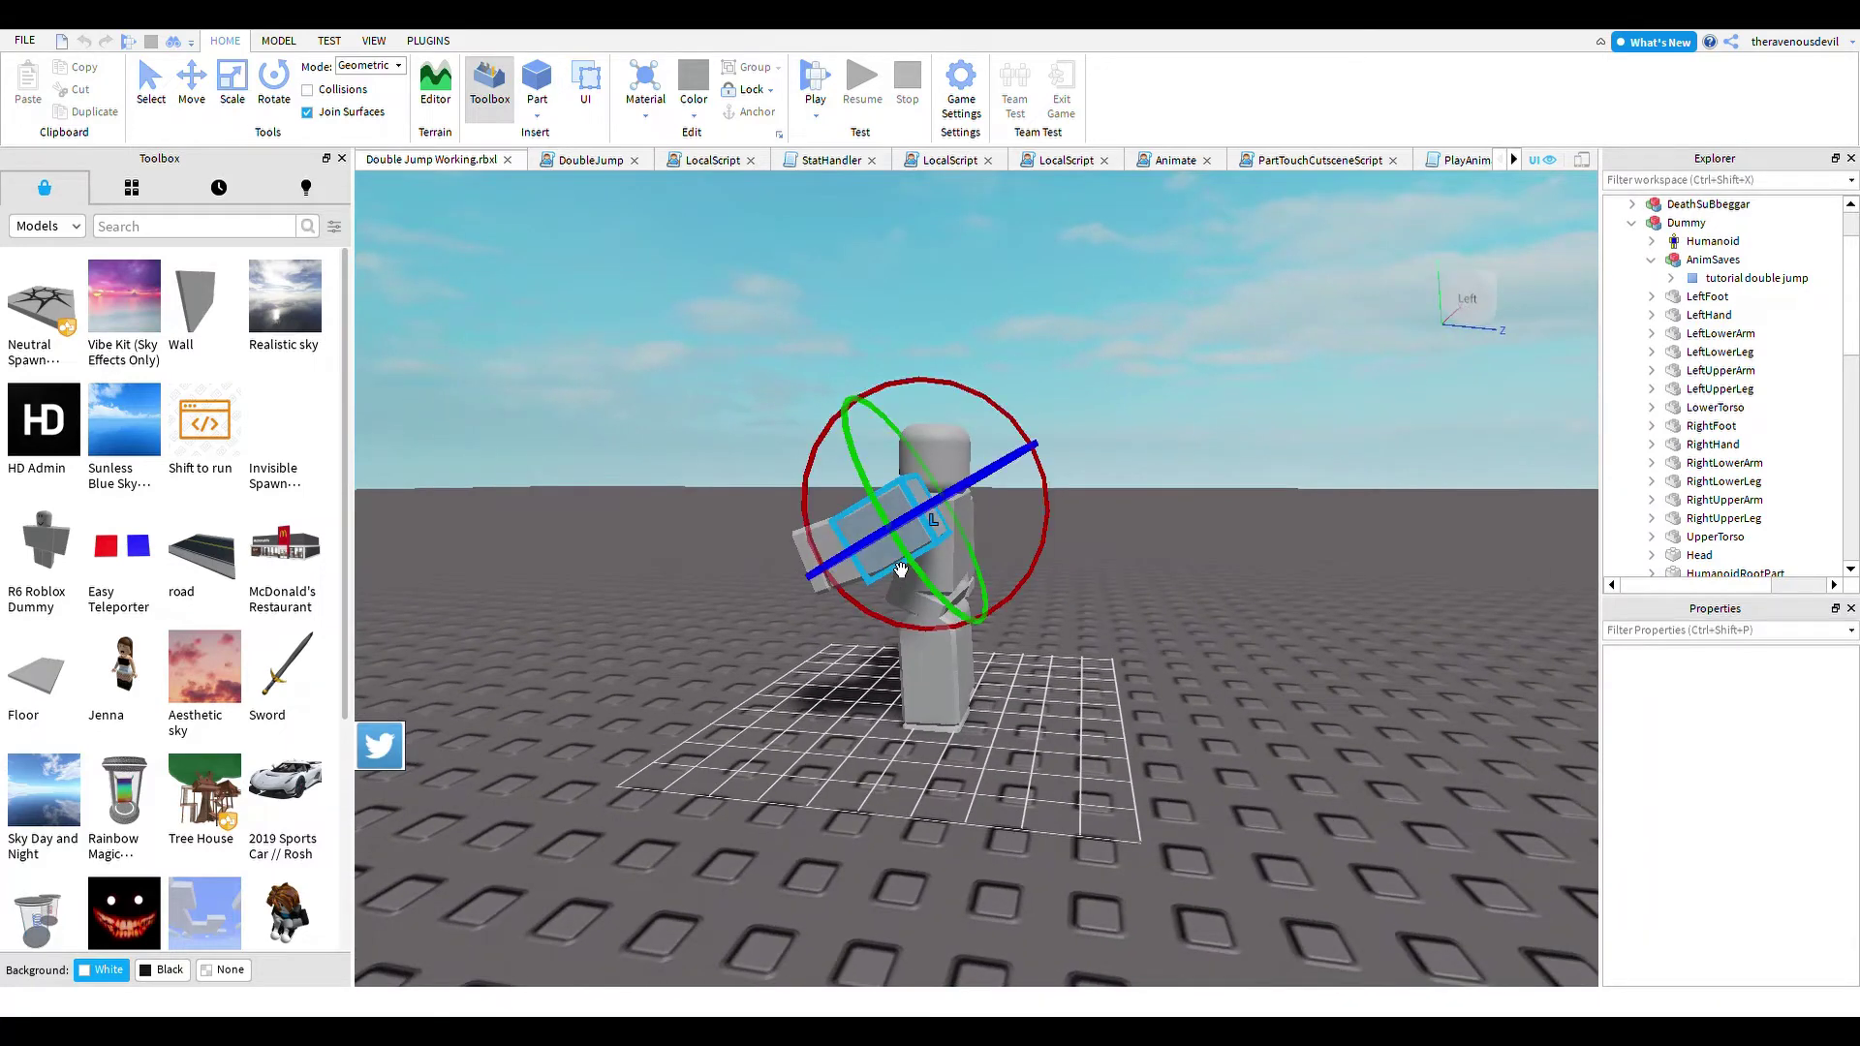
left_click(1073, 482)
left_click(899, 576)
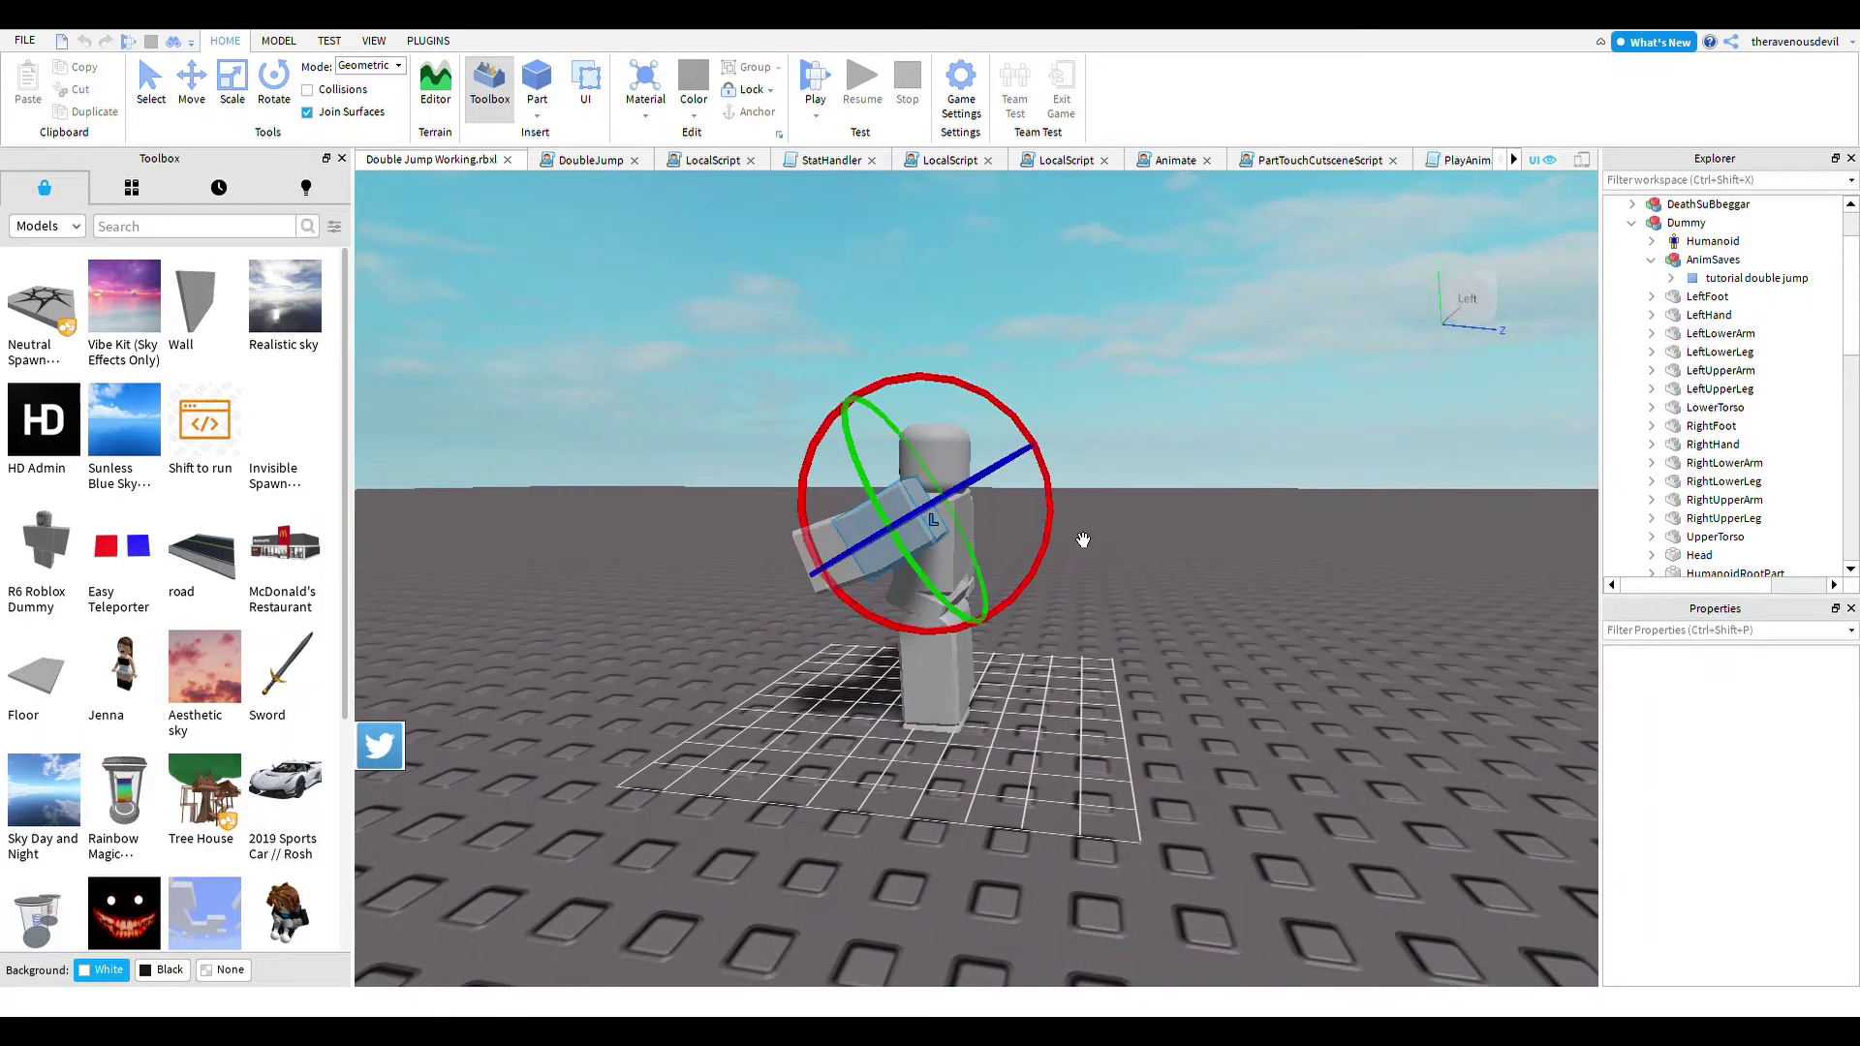
left_click_drag(1046, 528, 1095, 418)
left_click(1095, 417)
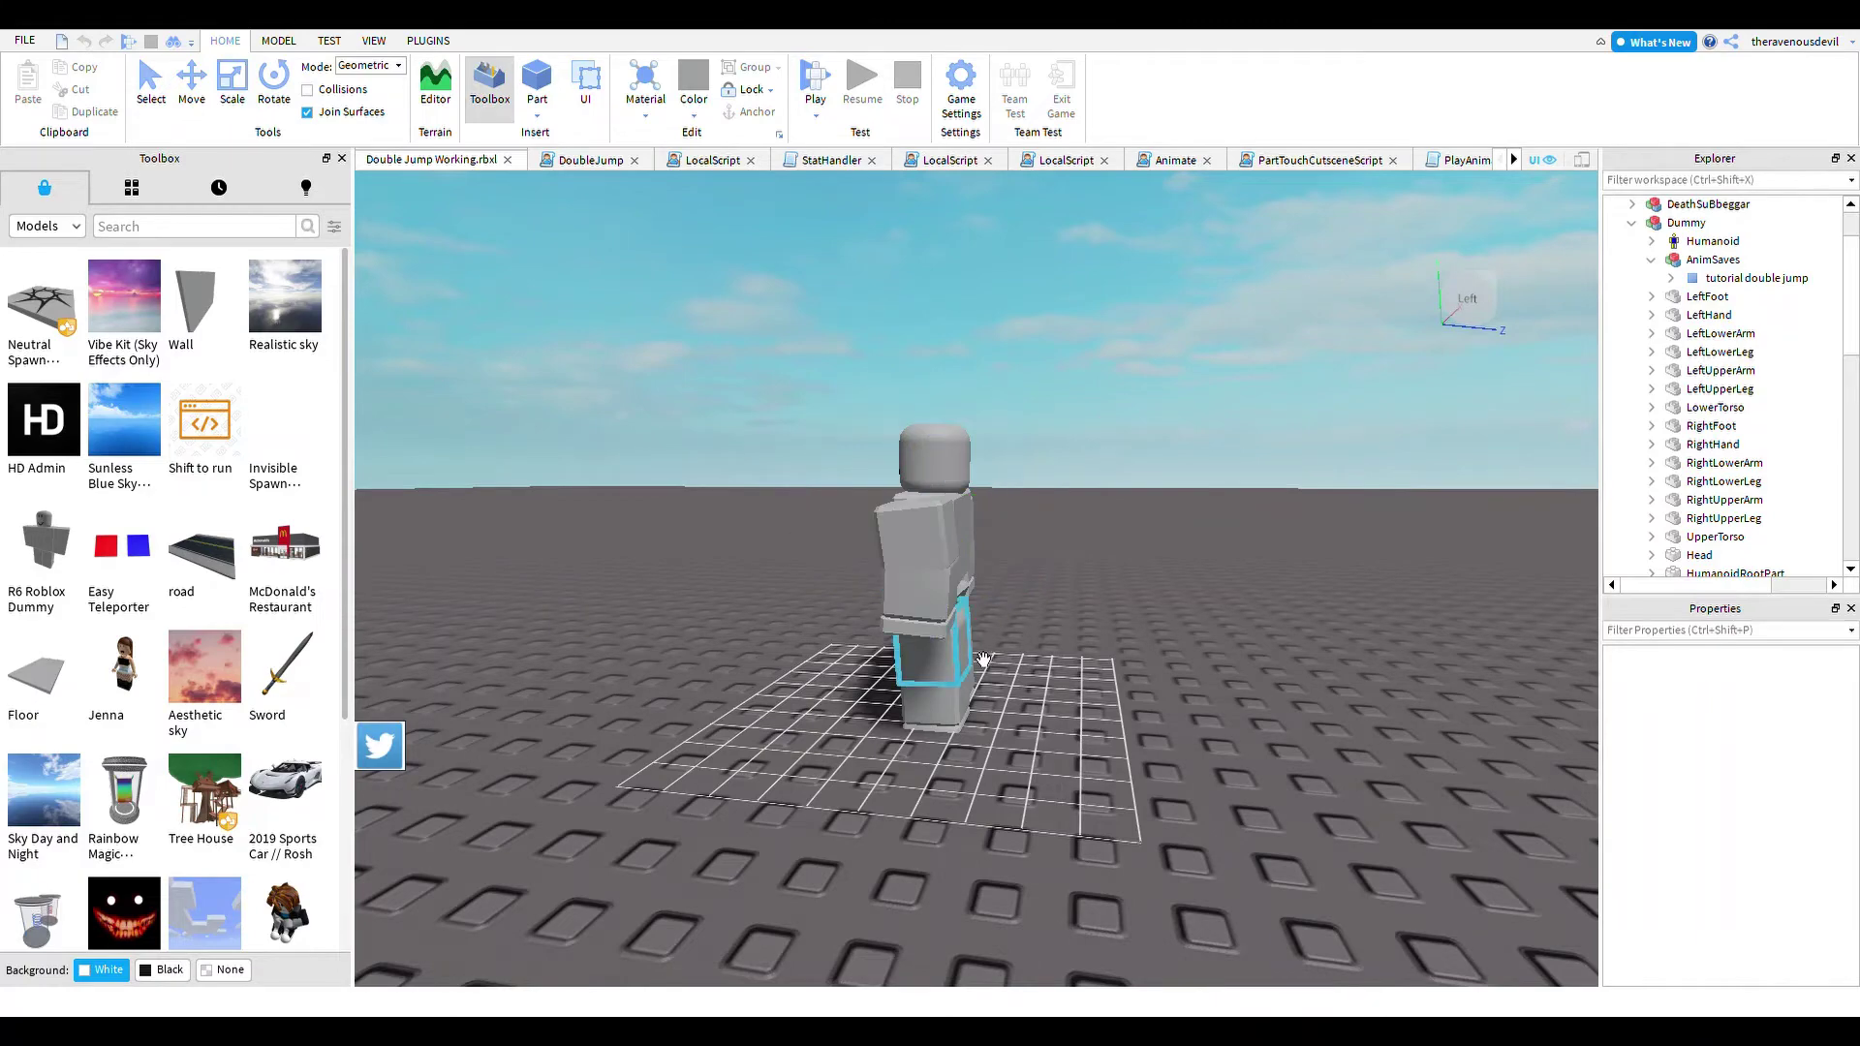
left_click(922, 606)
left_click_drag(1050, 556, 1045, 518)
left_click(1137, 512)
- Play the edited animation while viewing the dummy from the front
key("d")
mouse_move(1137, 510)
right_mouse_down()
mouse_move(1187, 537)
mouse_move(1154, 505)
right_mouse_up()
scroll(1183, 536, "up", 3)
key("d")
scroll(1157, 508, "down", 3)
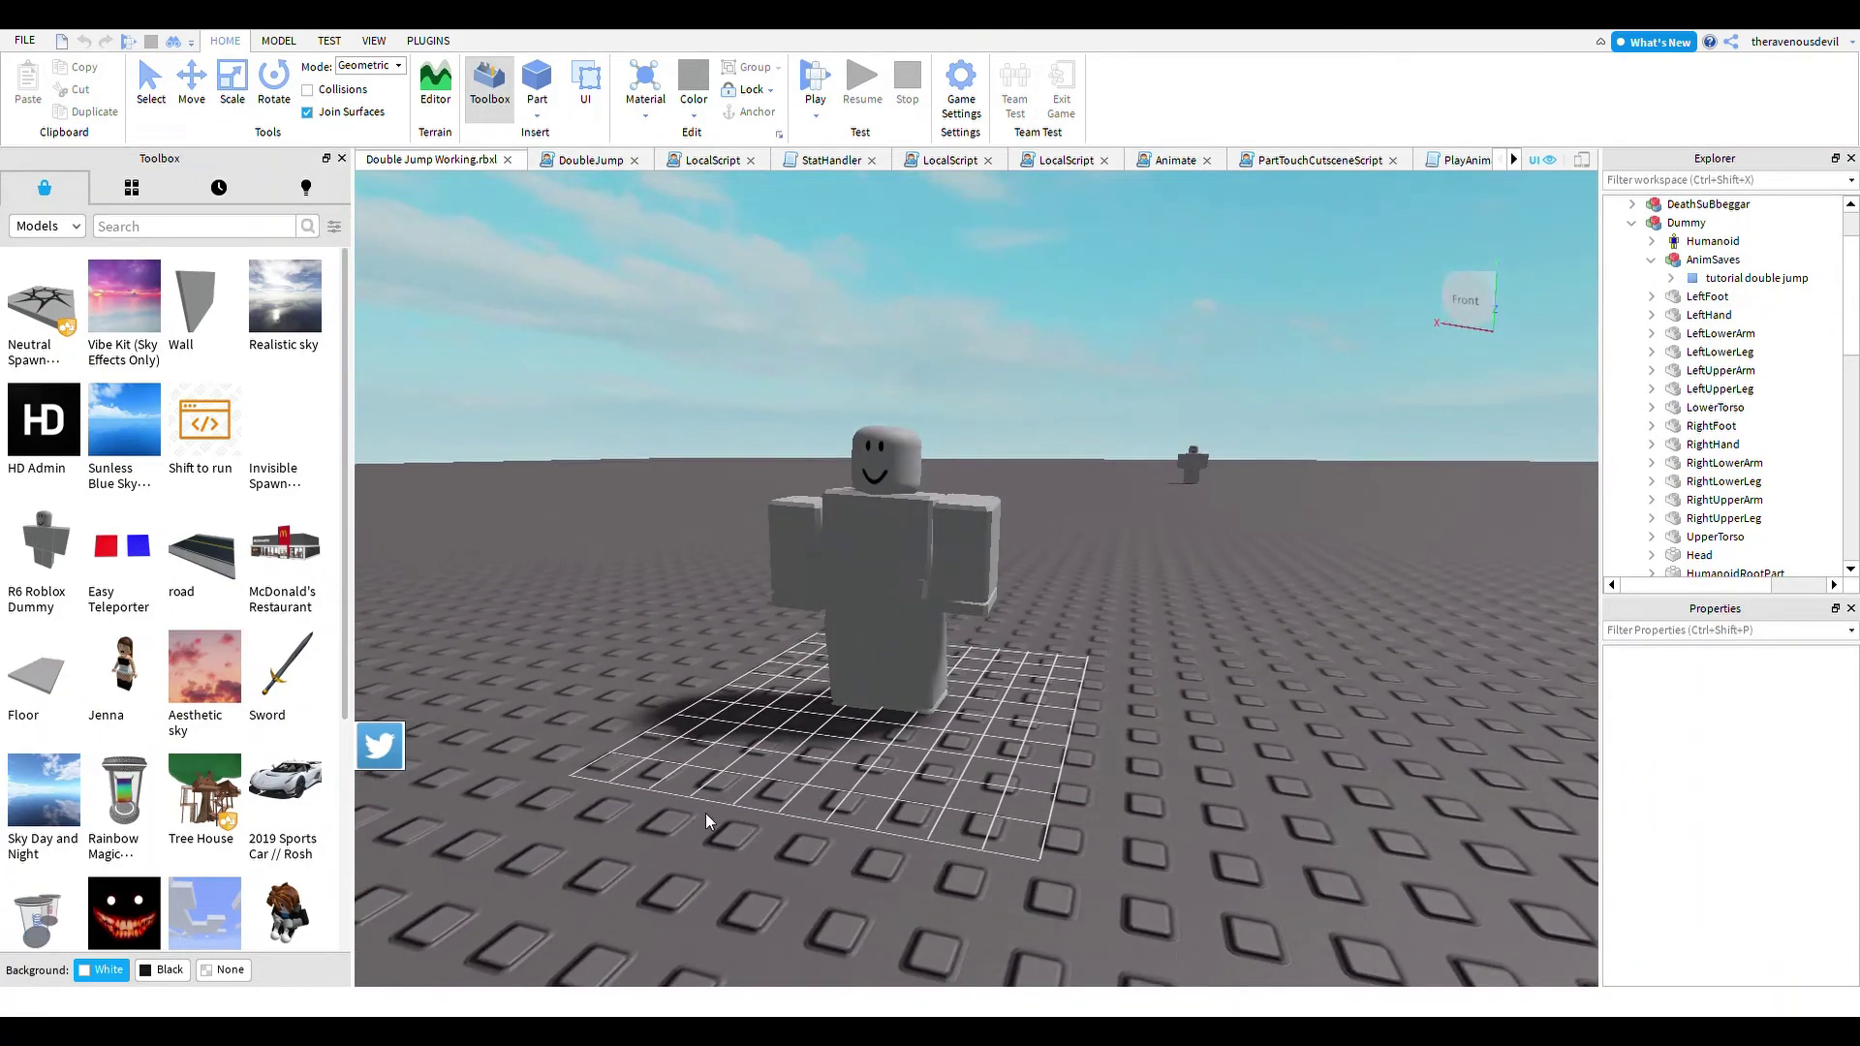
key("space")
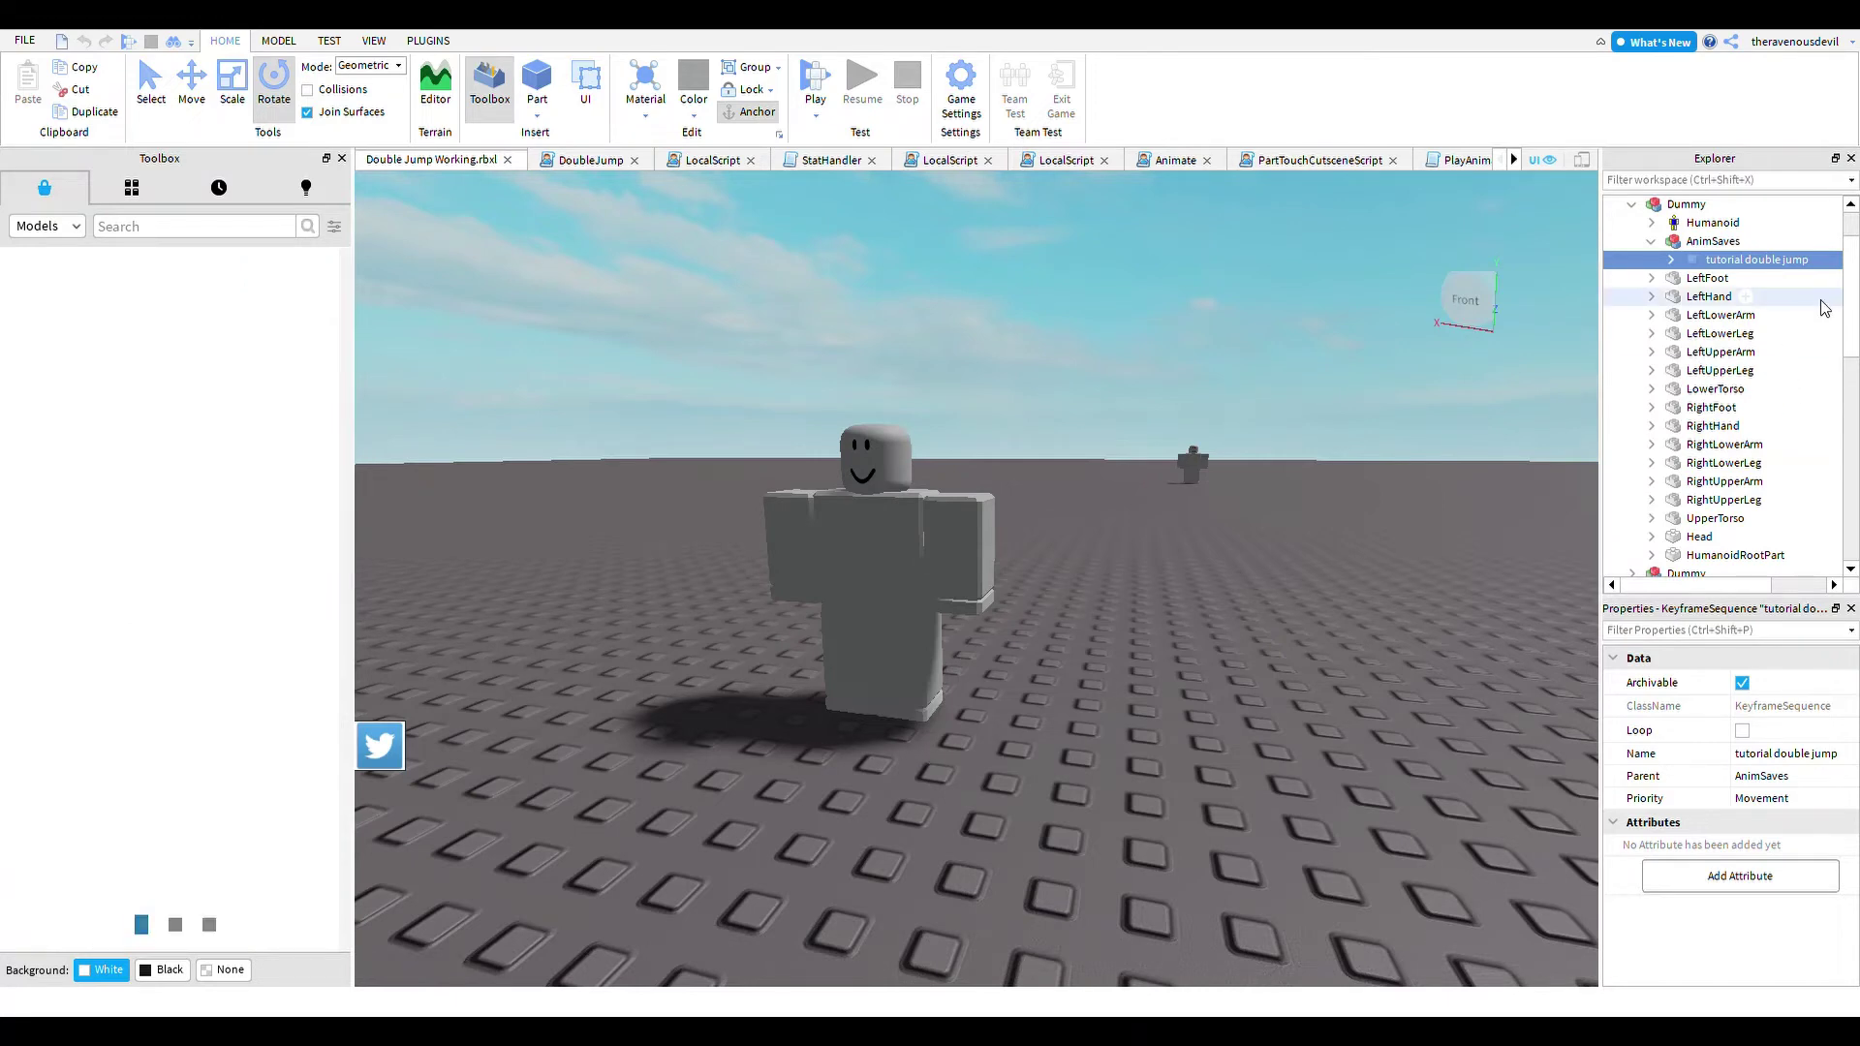
- Replace the AnimationId of the Flip animation under StarterPack's DoubleJump script with the copied asset ID
scroll(1724, 387, "down", 10)
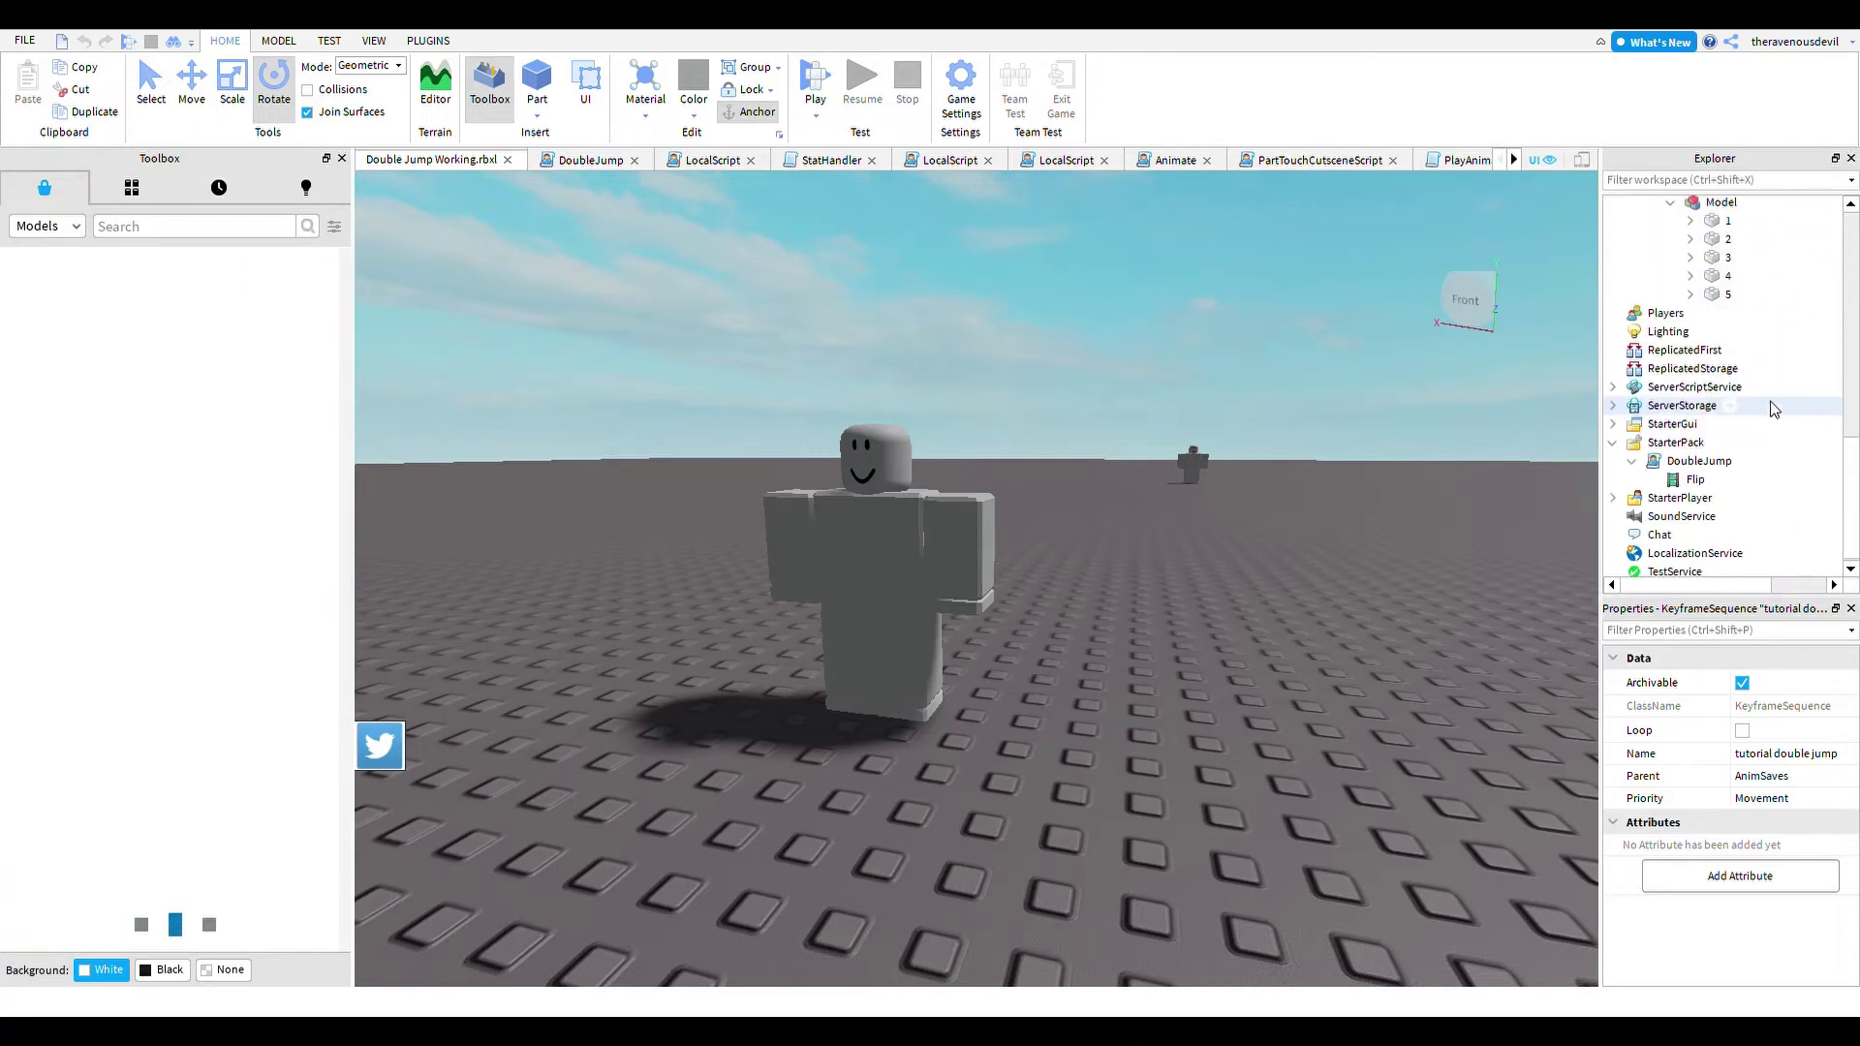
left_click(1613, 438)
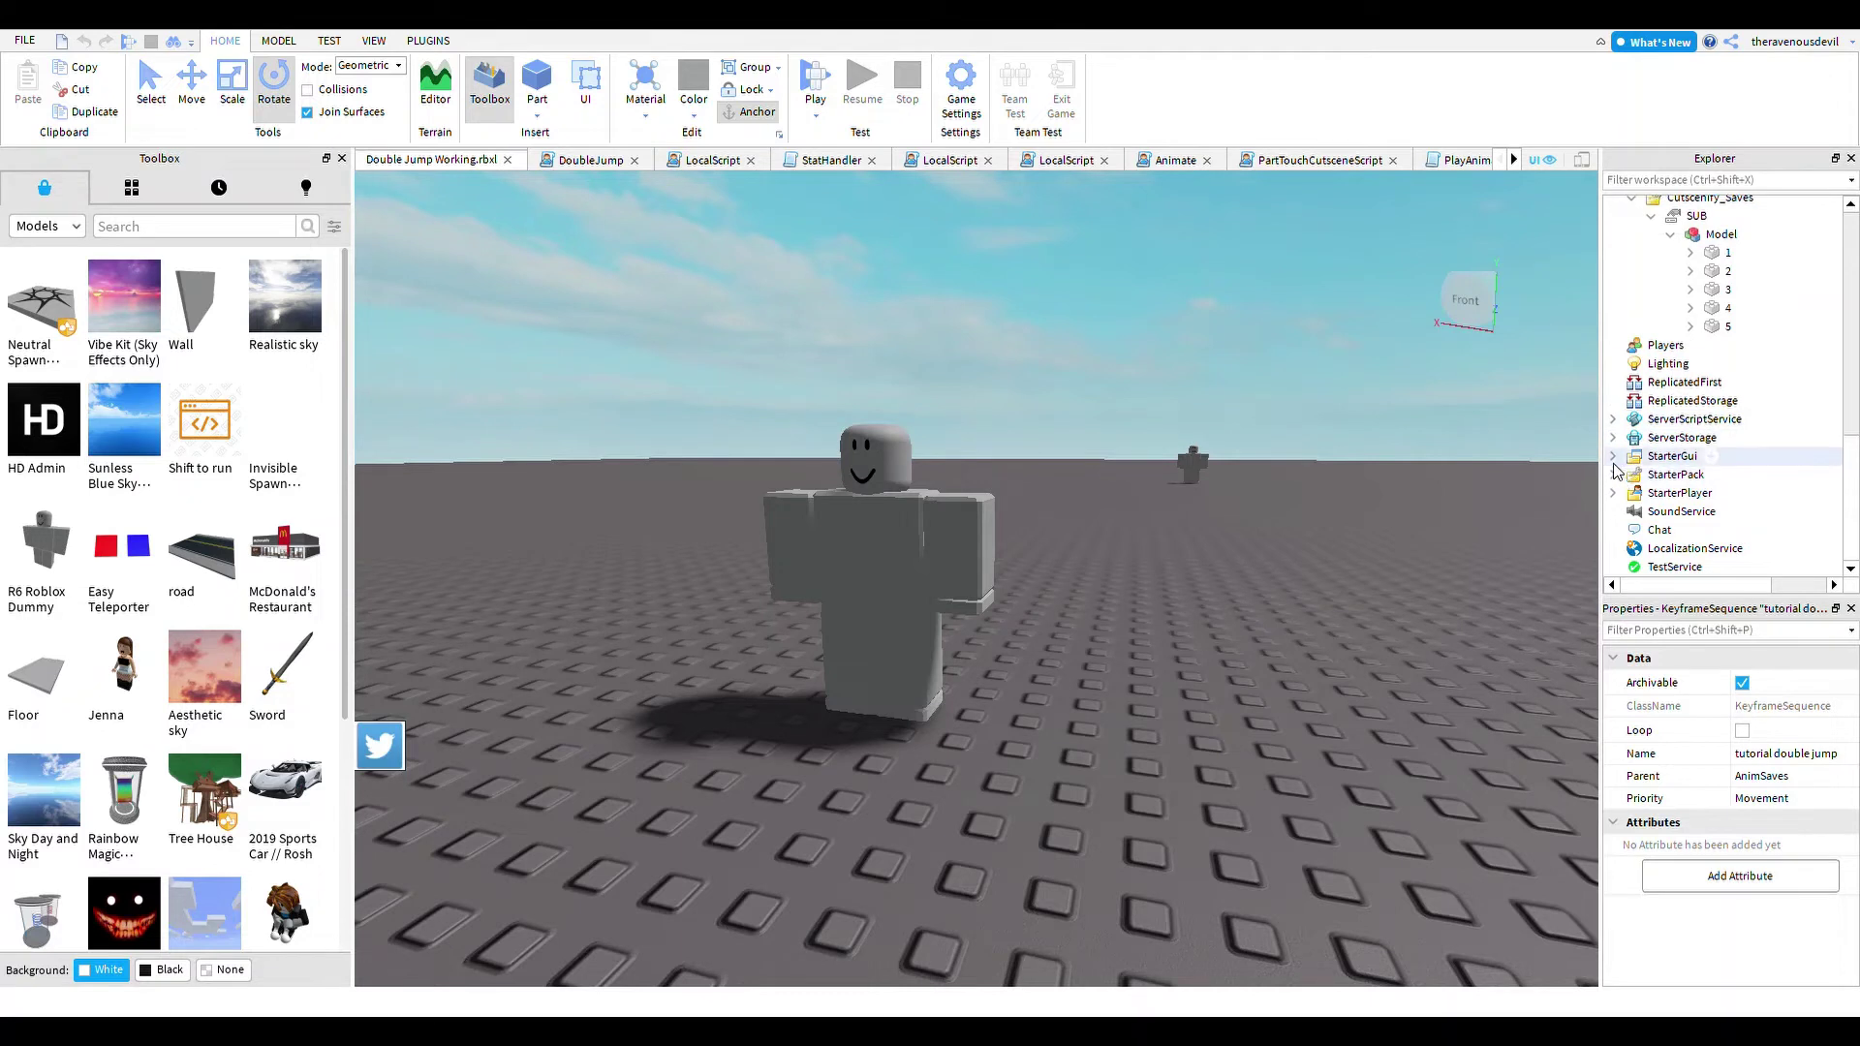
left_click(1613, 457)
left_click(1613, 456)
left_click(1613, 475)
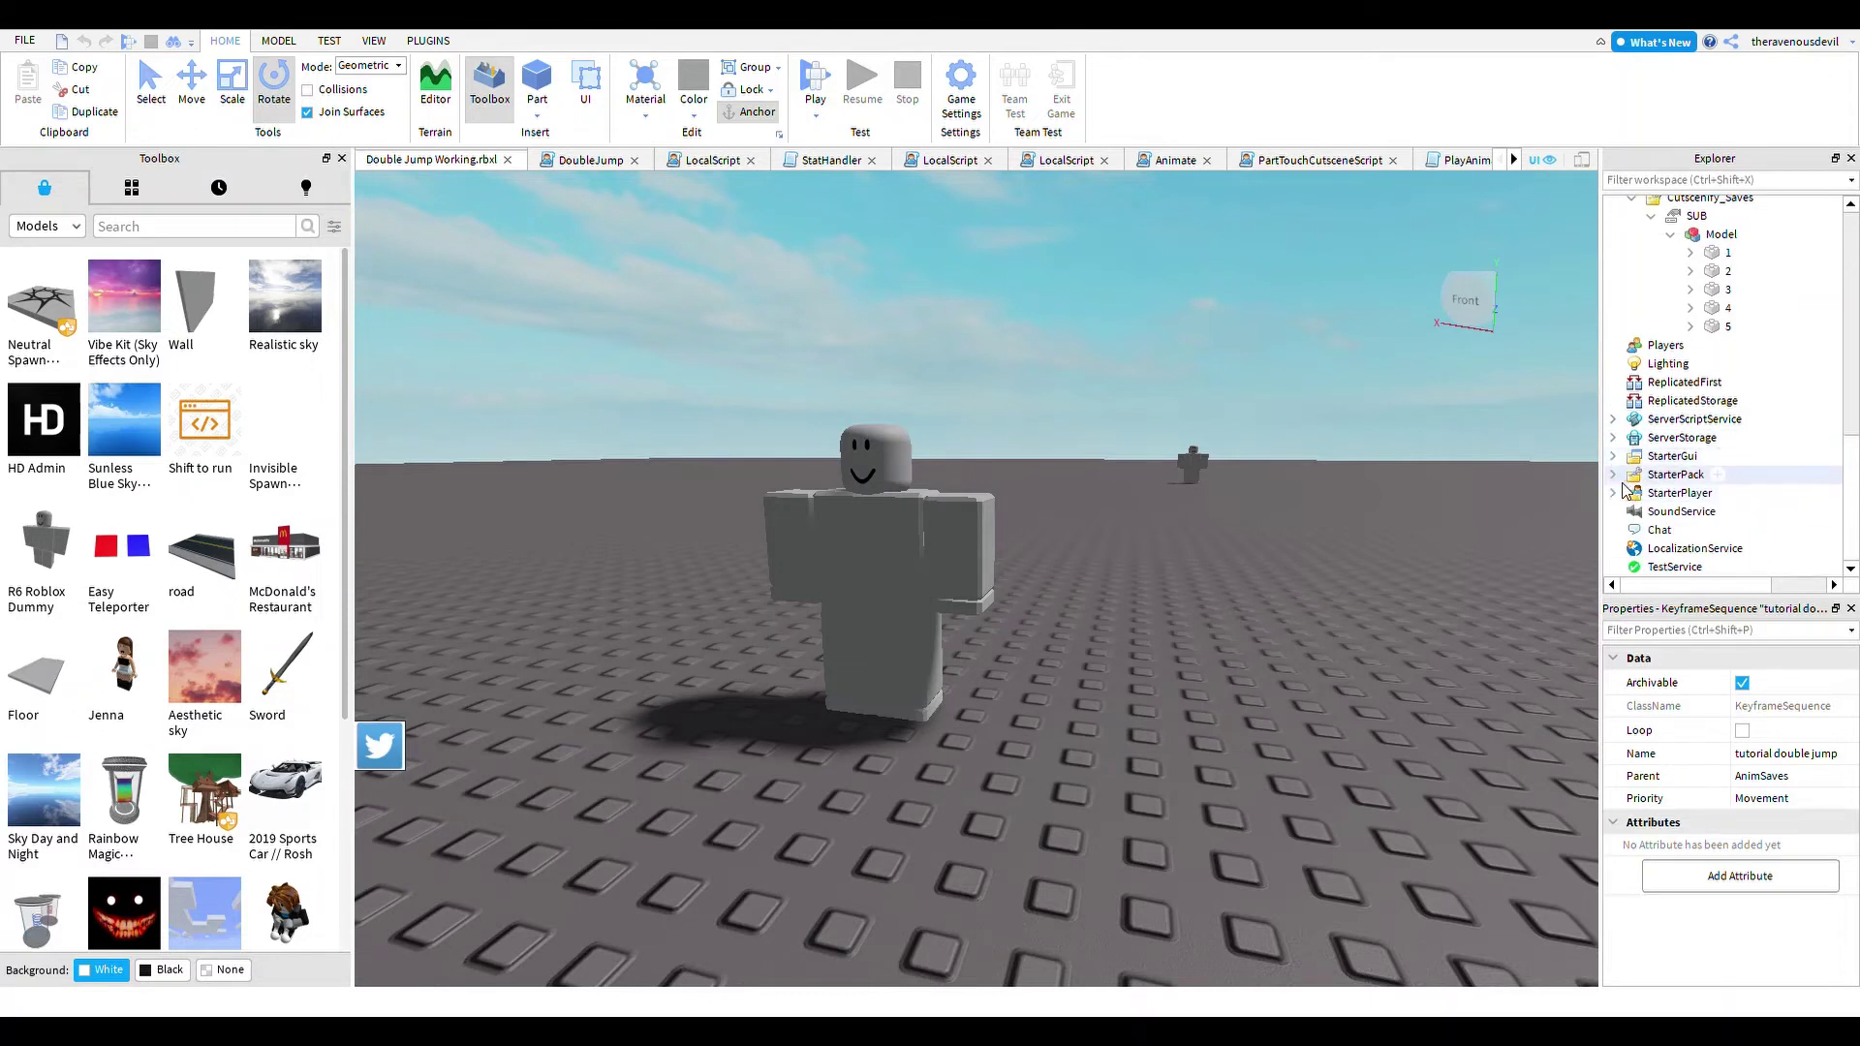
left_click(1691, 512)
left_click(1813, 709)
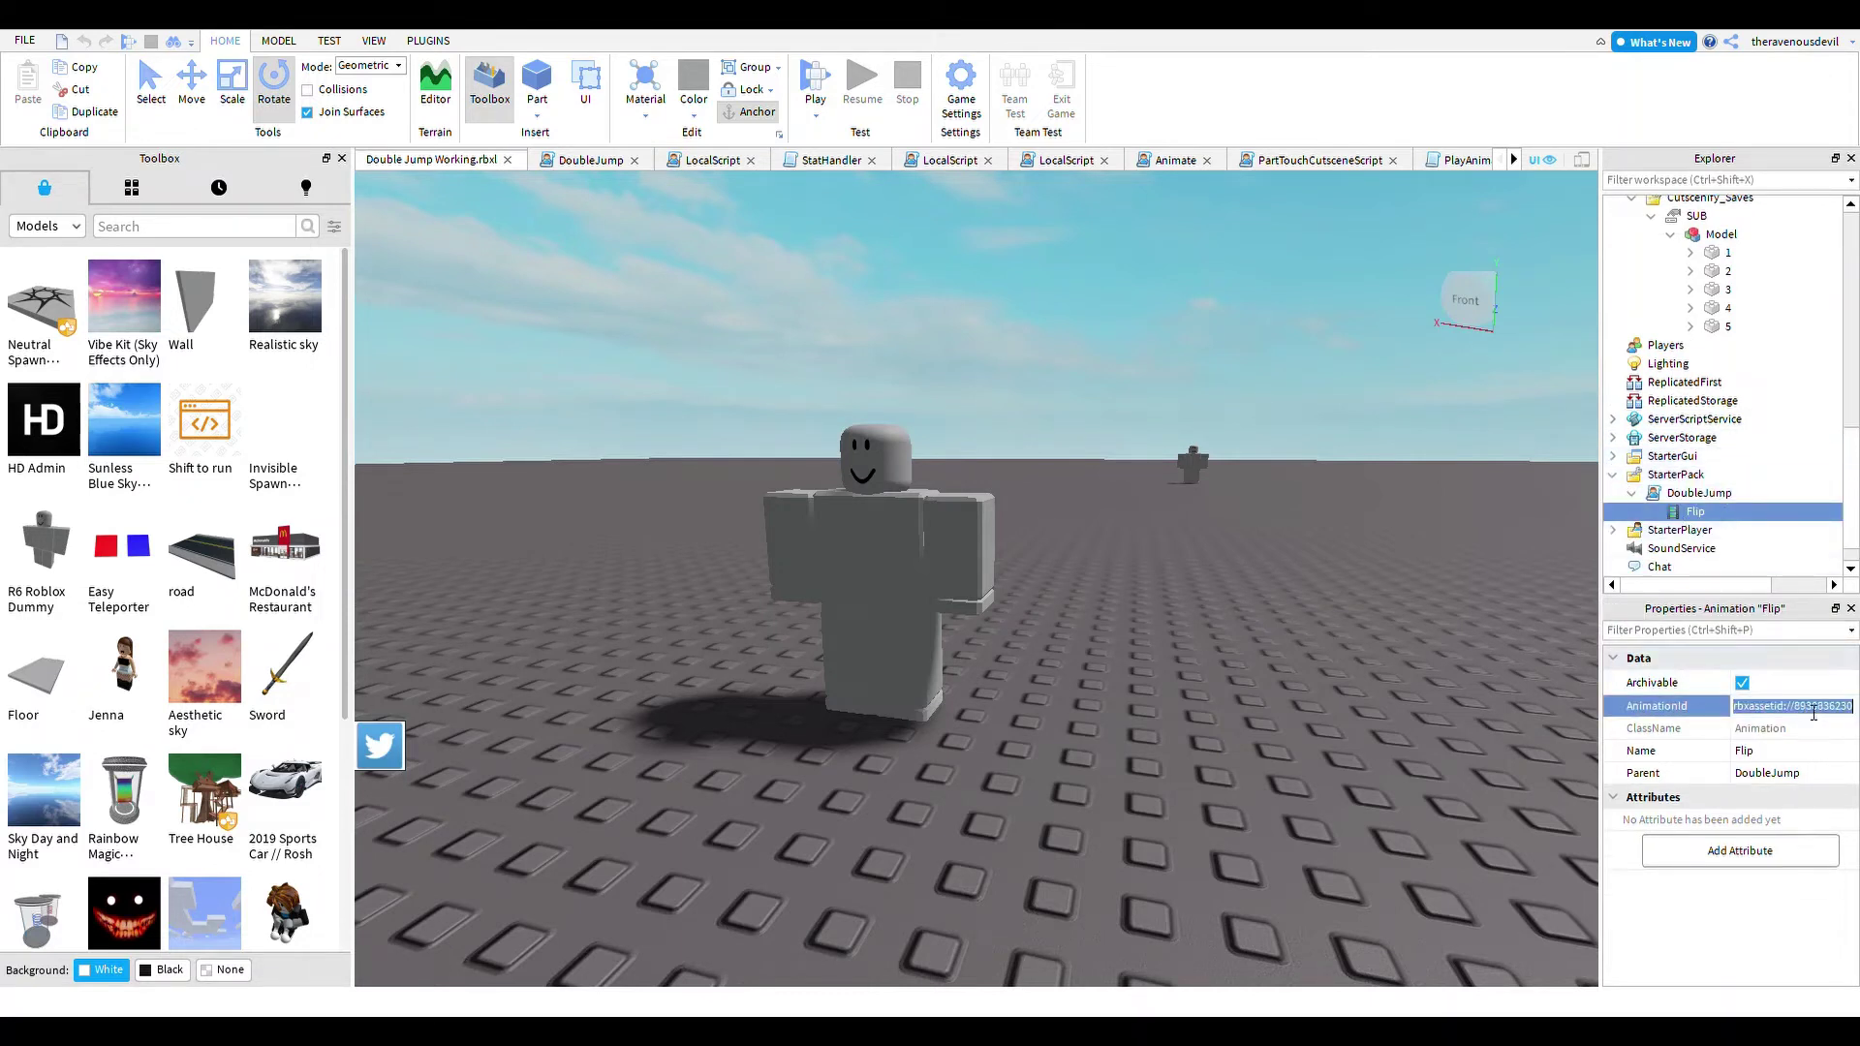
key("ctrl+v")
key("Return")
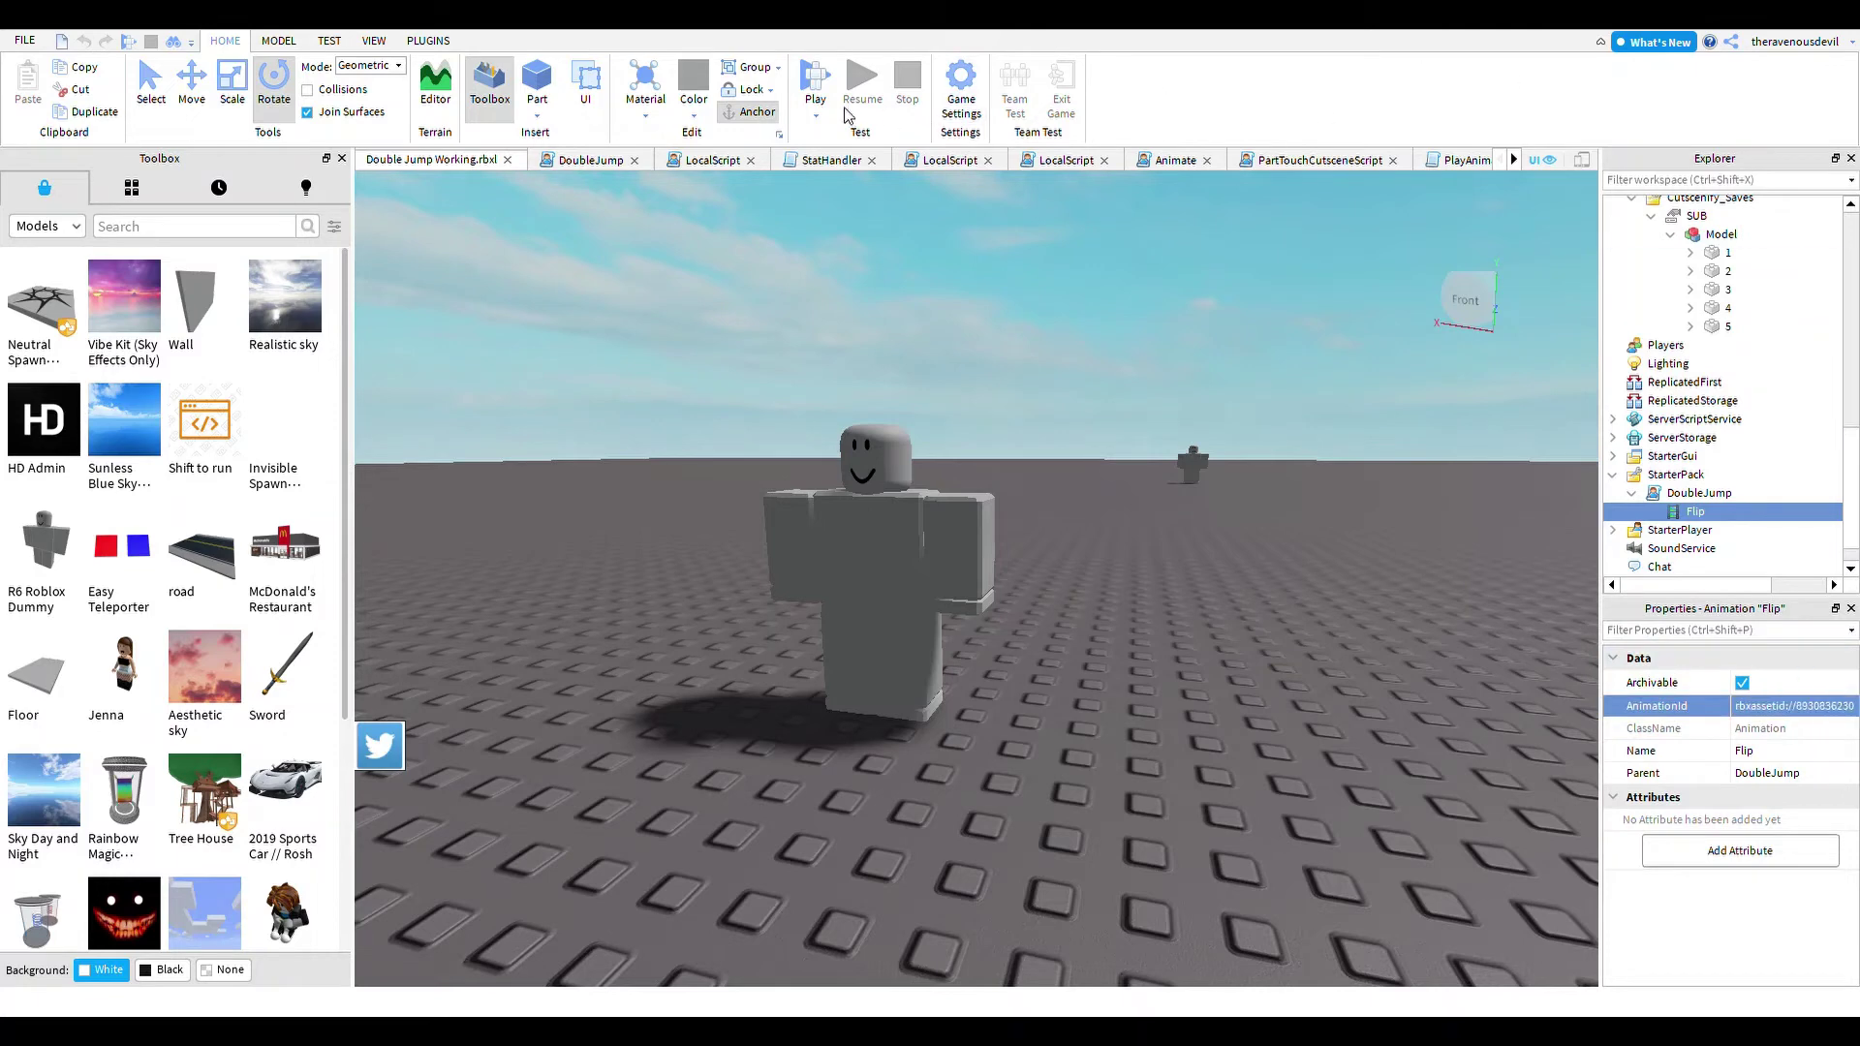
- Start a play test and double jump repeatedly while running to test the updated flip animation
left_click(815, 83)
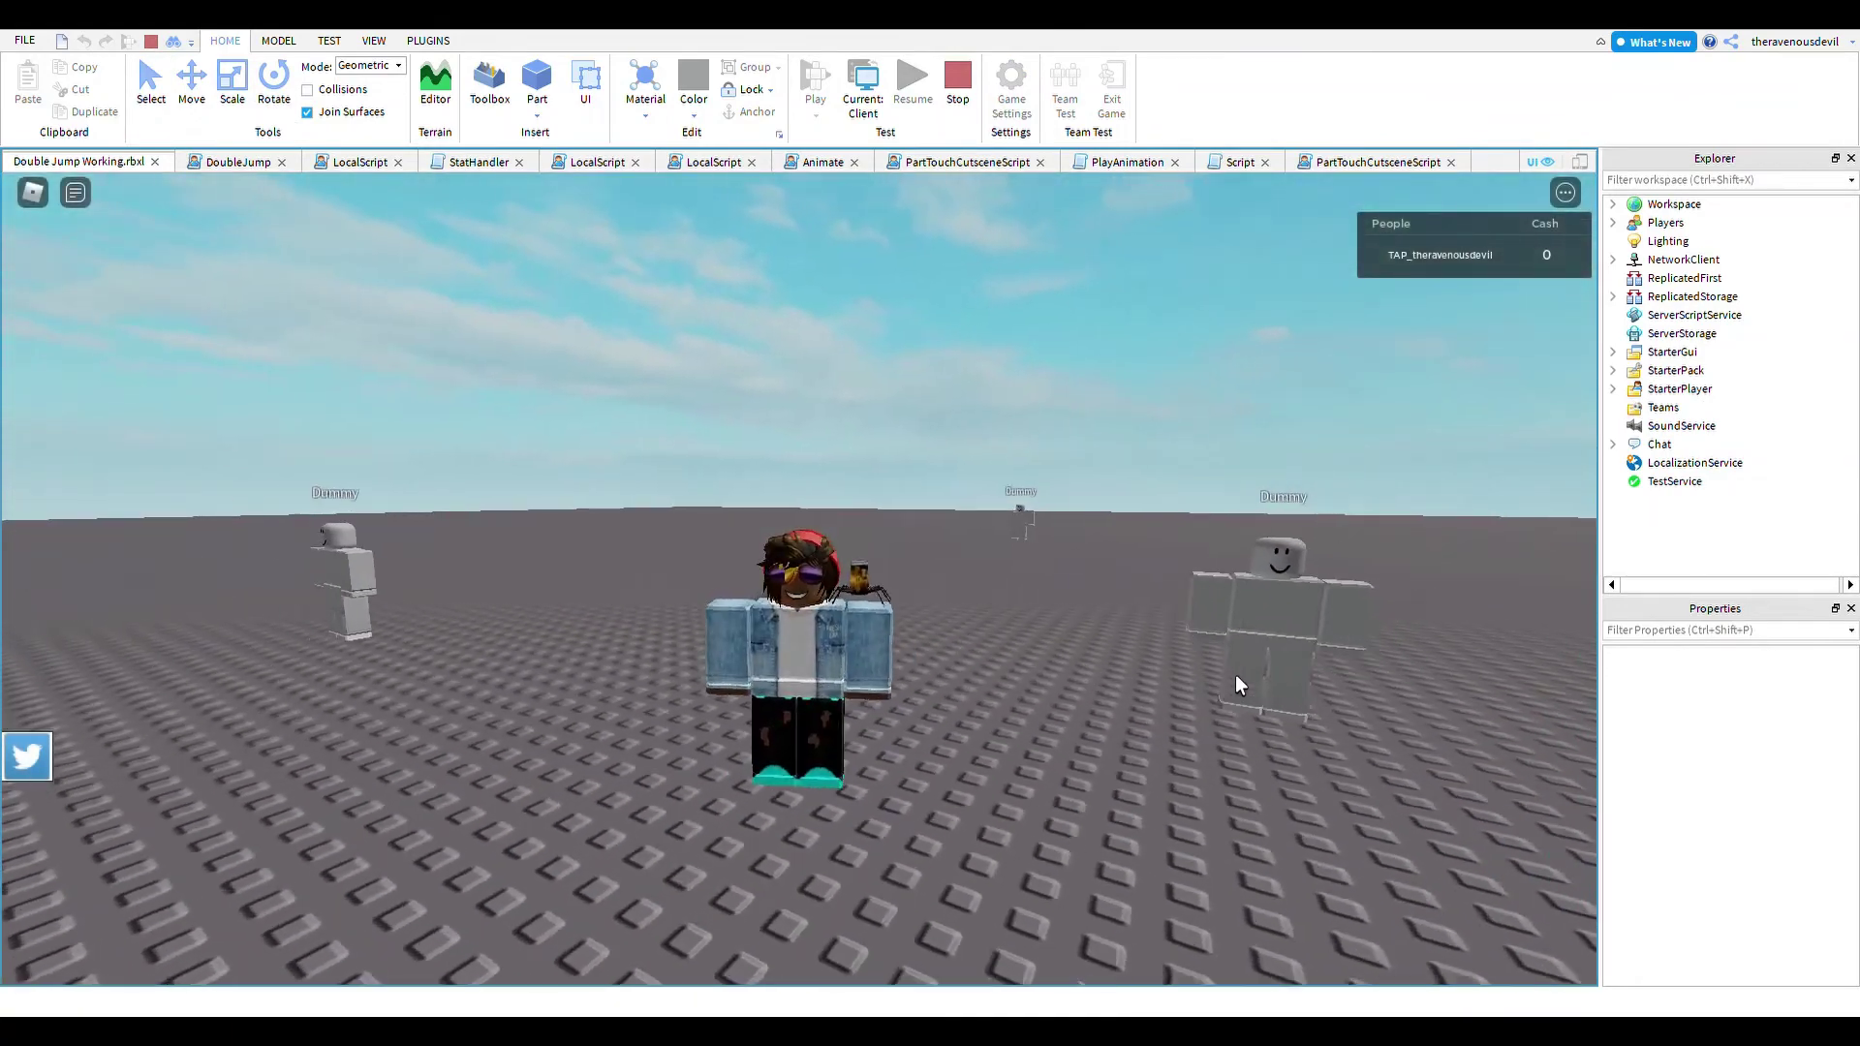
key("w")
right_click_drag(1235, 675, 1263, 641)
key("space")
key("space")
key("space")
key("space")
key("space")
key("space")
key("space")
key("space")
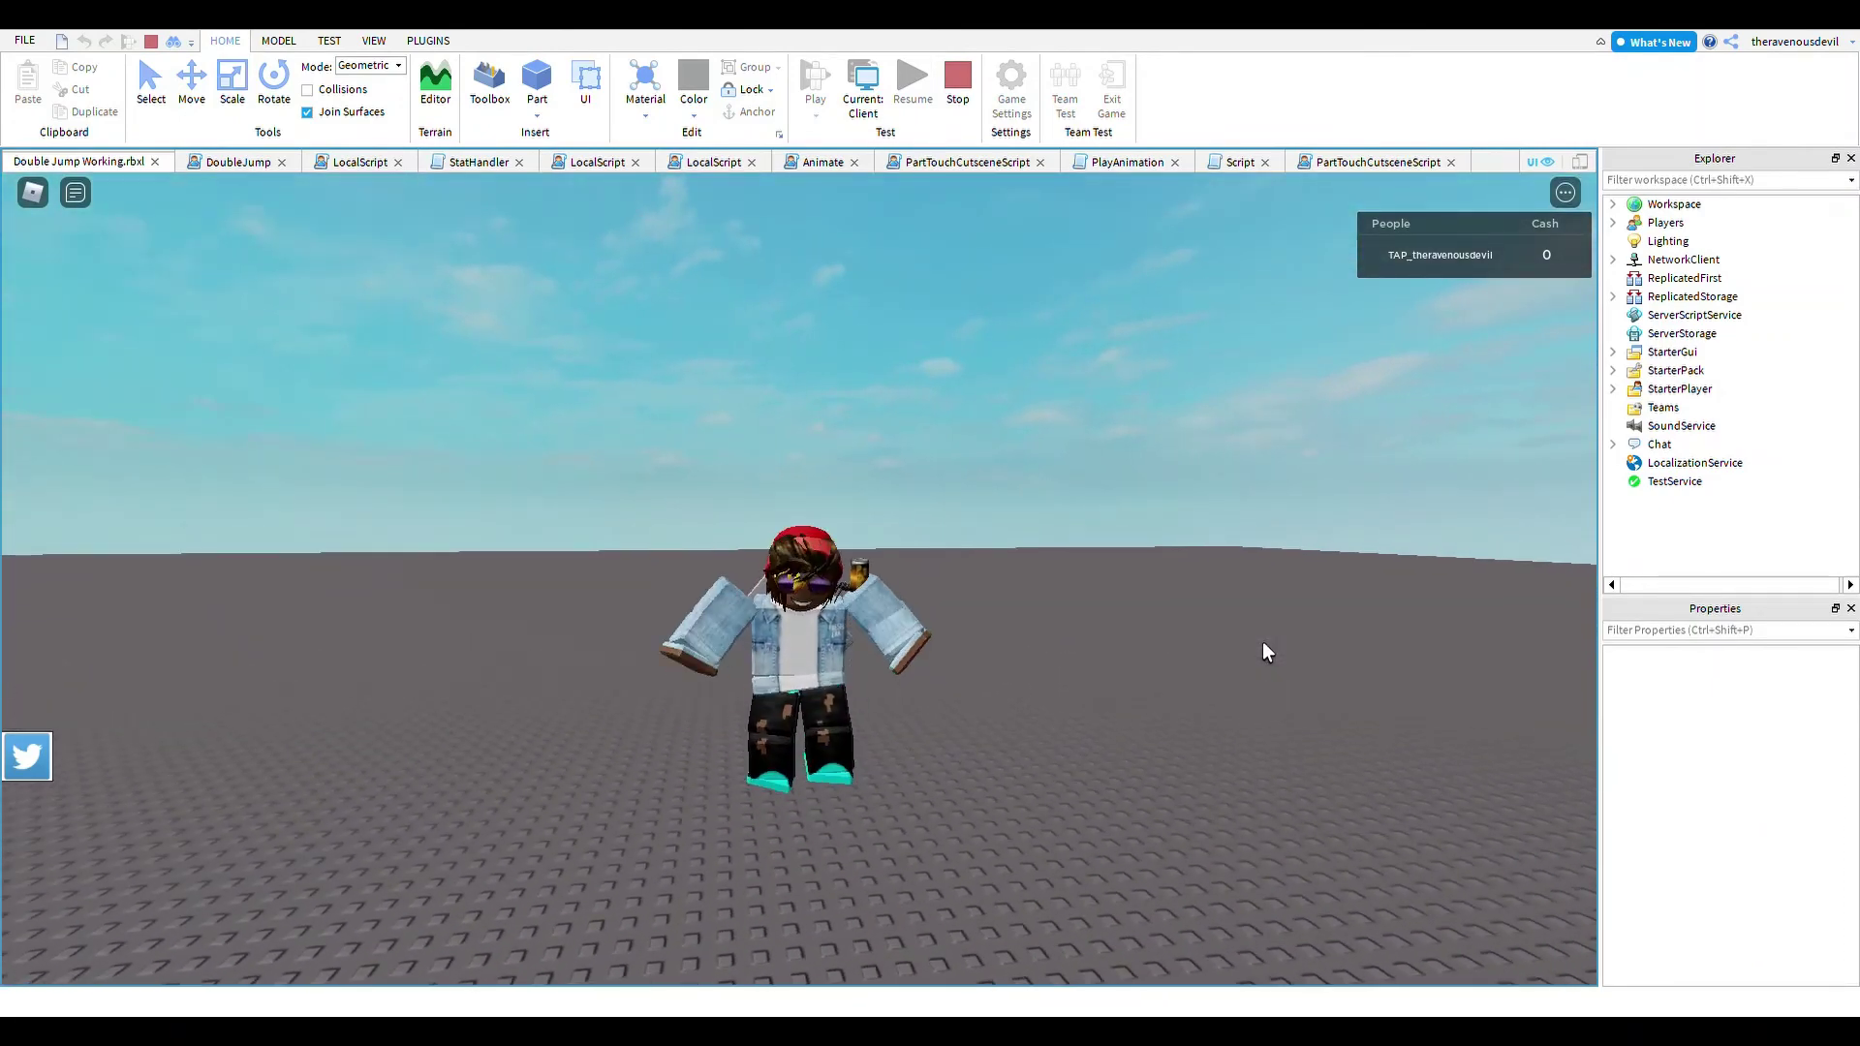
key("space")
key("space")
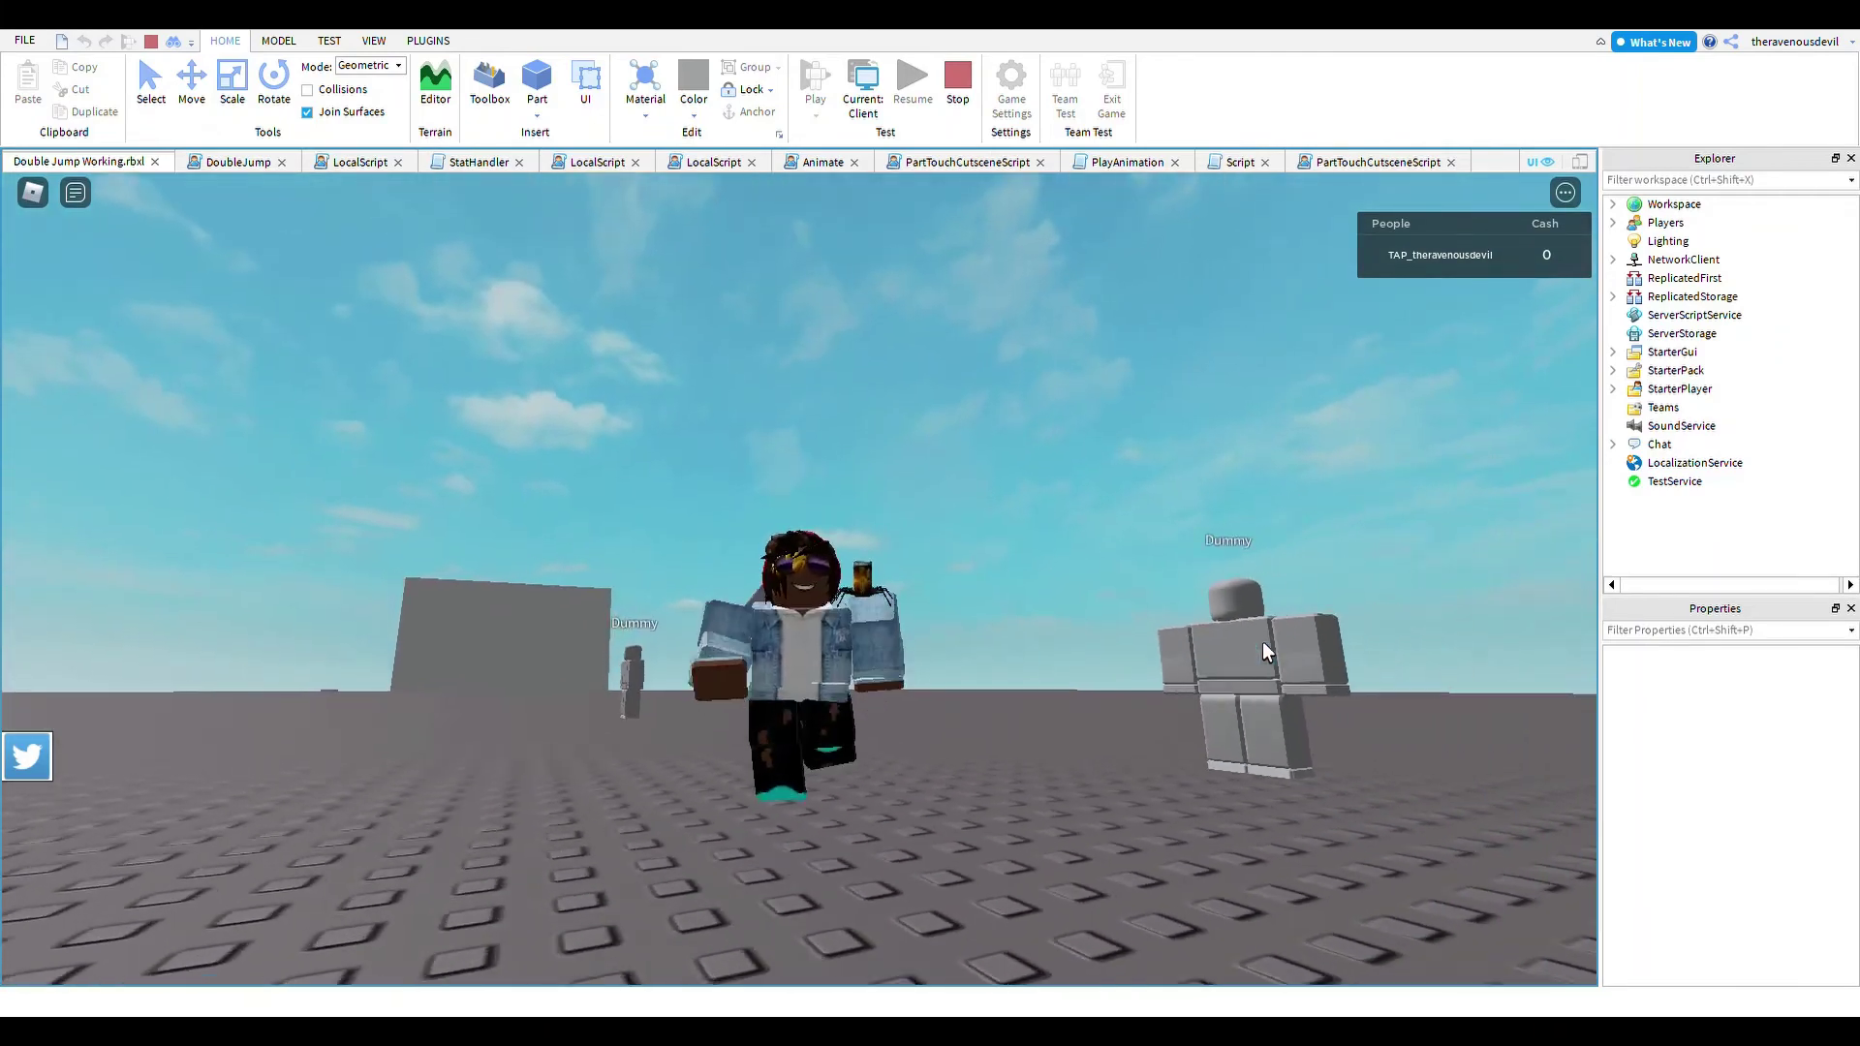
- Double jump repeatedly across the baseplate to check the flip animation while running and standing, and stop the play test
key("space")
key("space")
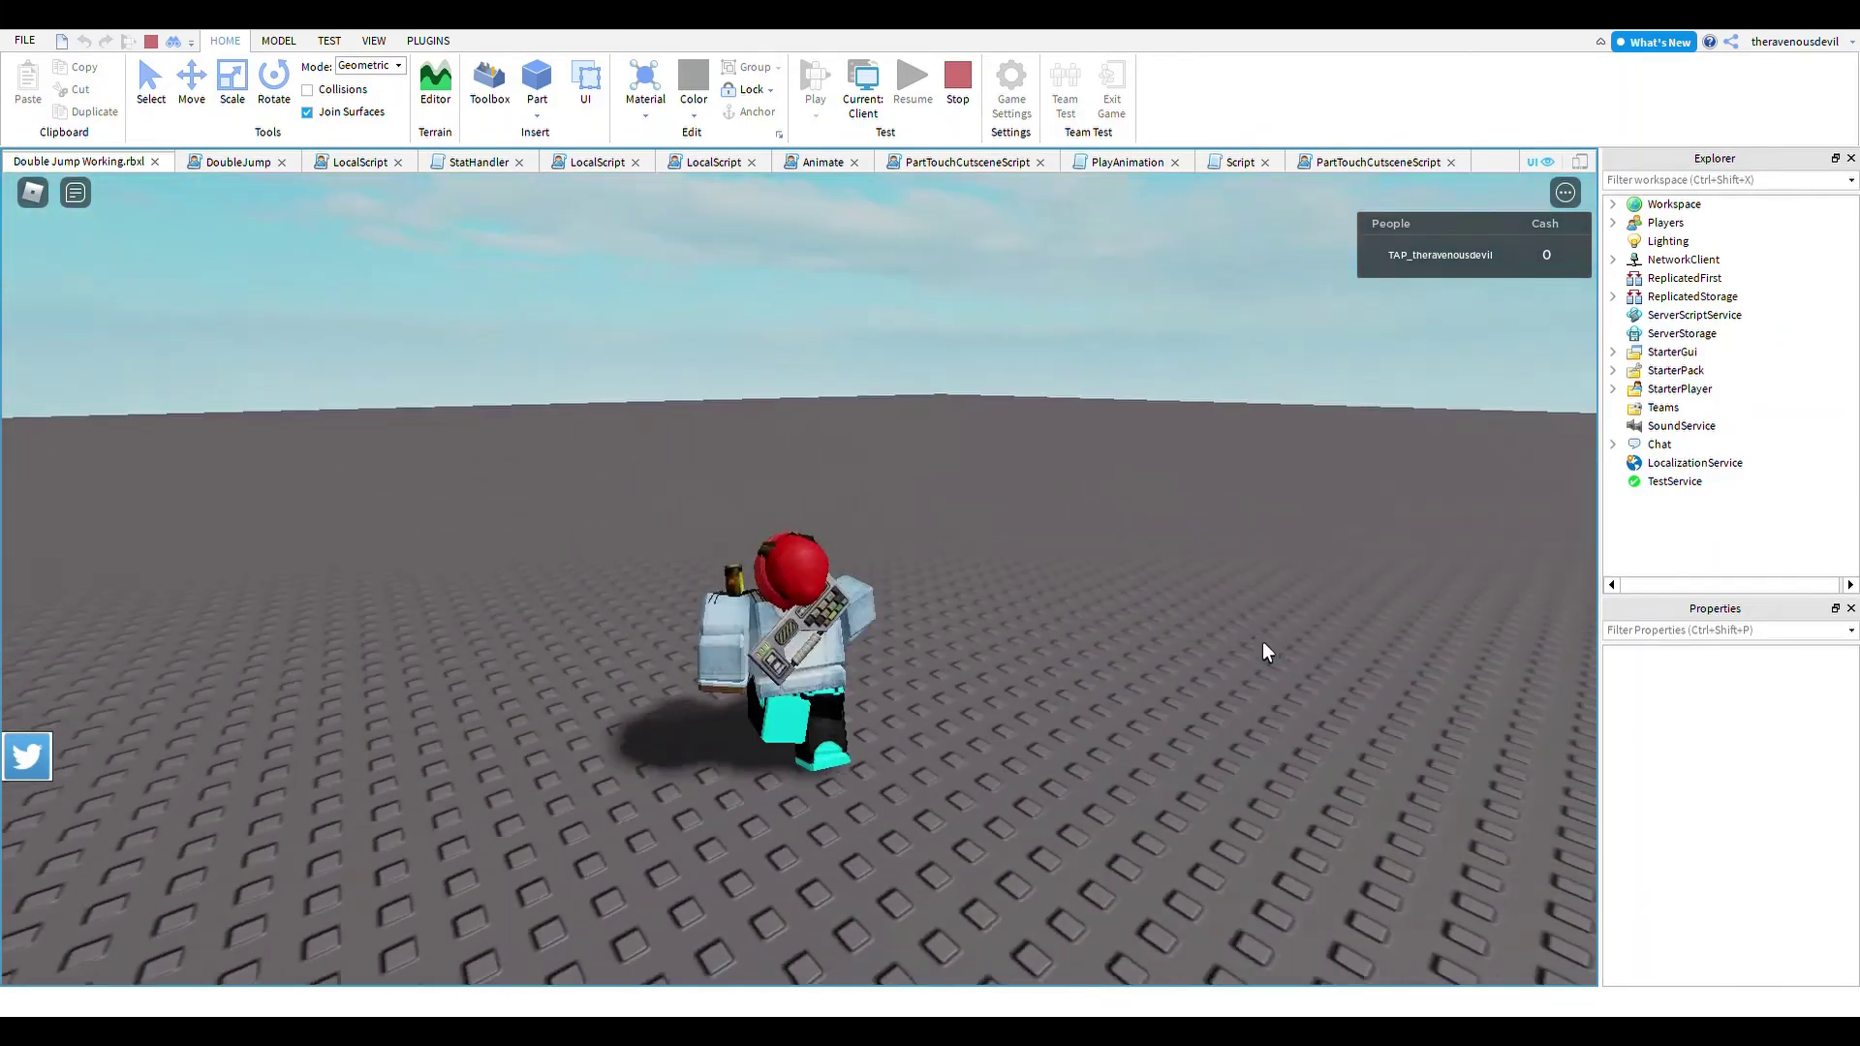
key("space")
key("space")
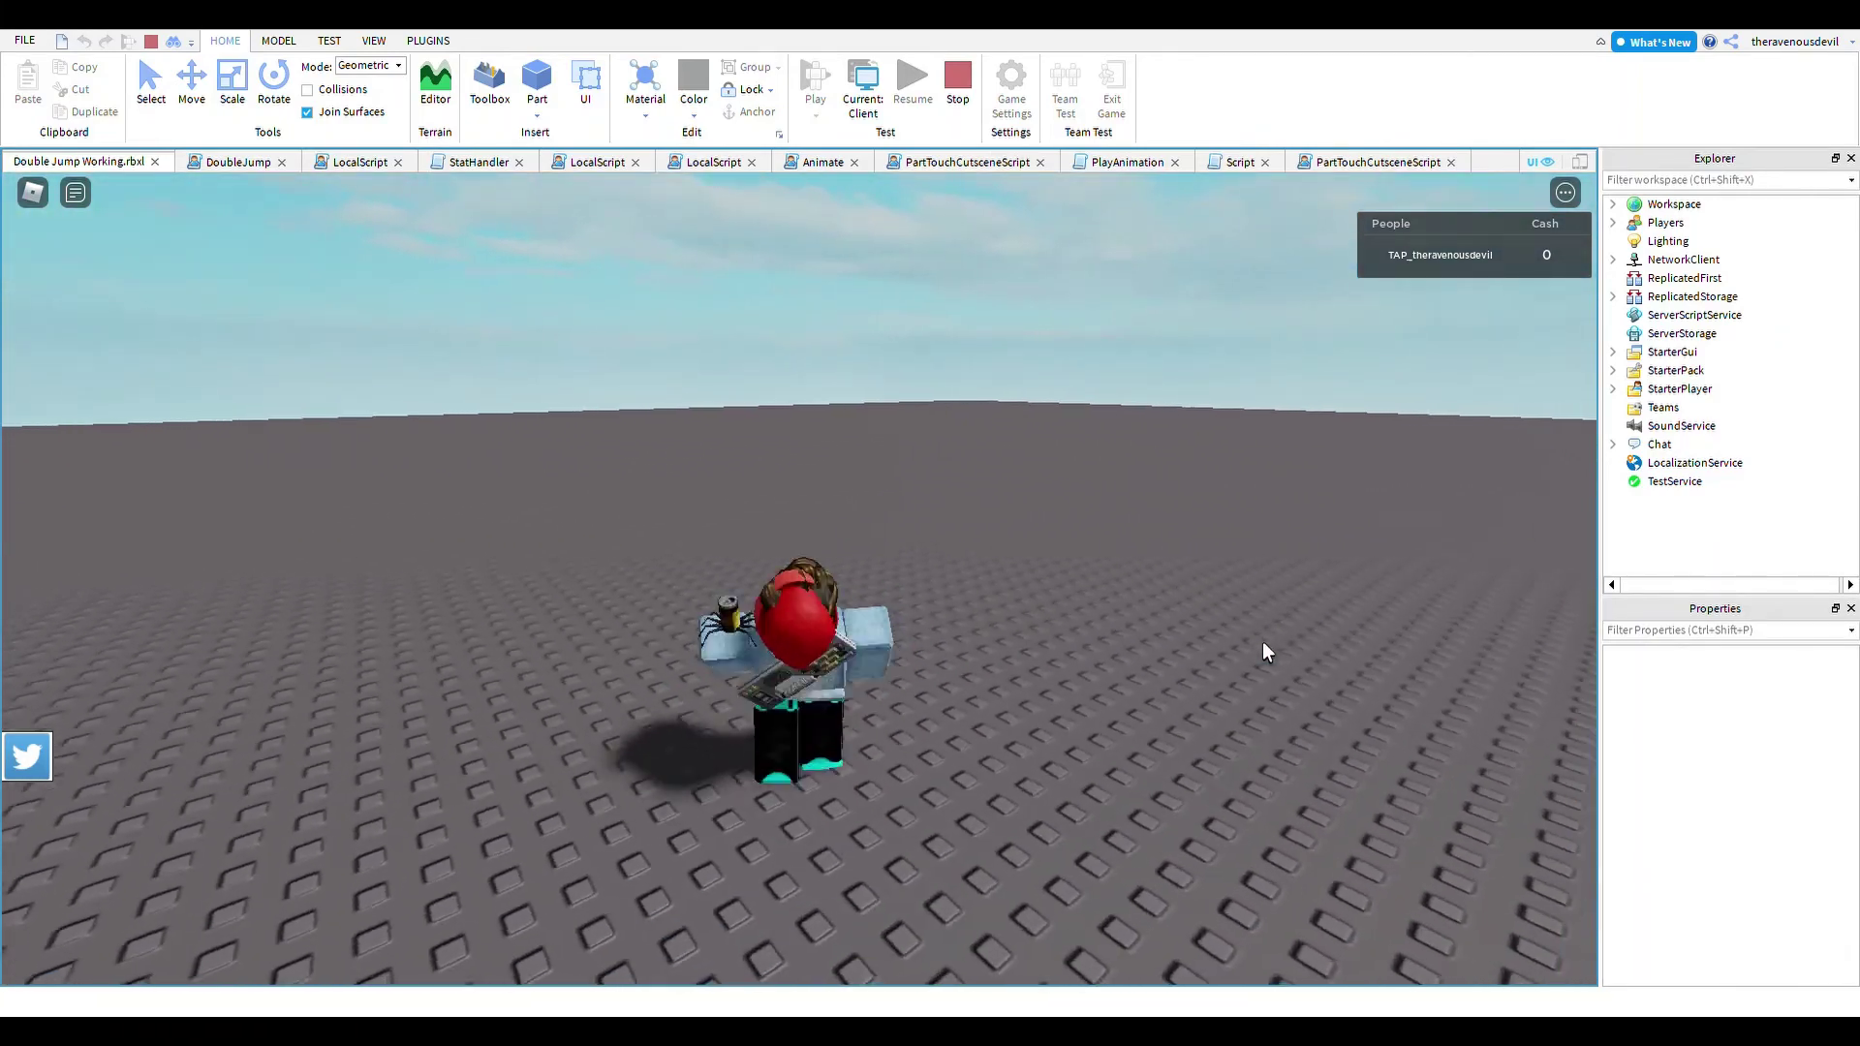
key("space")
key("space")
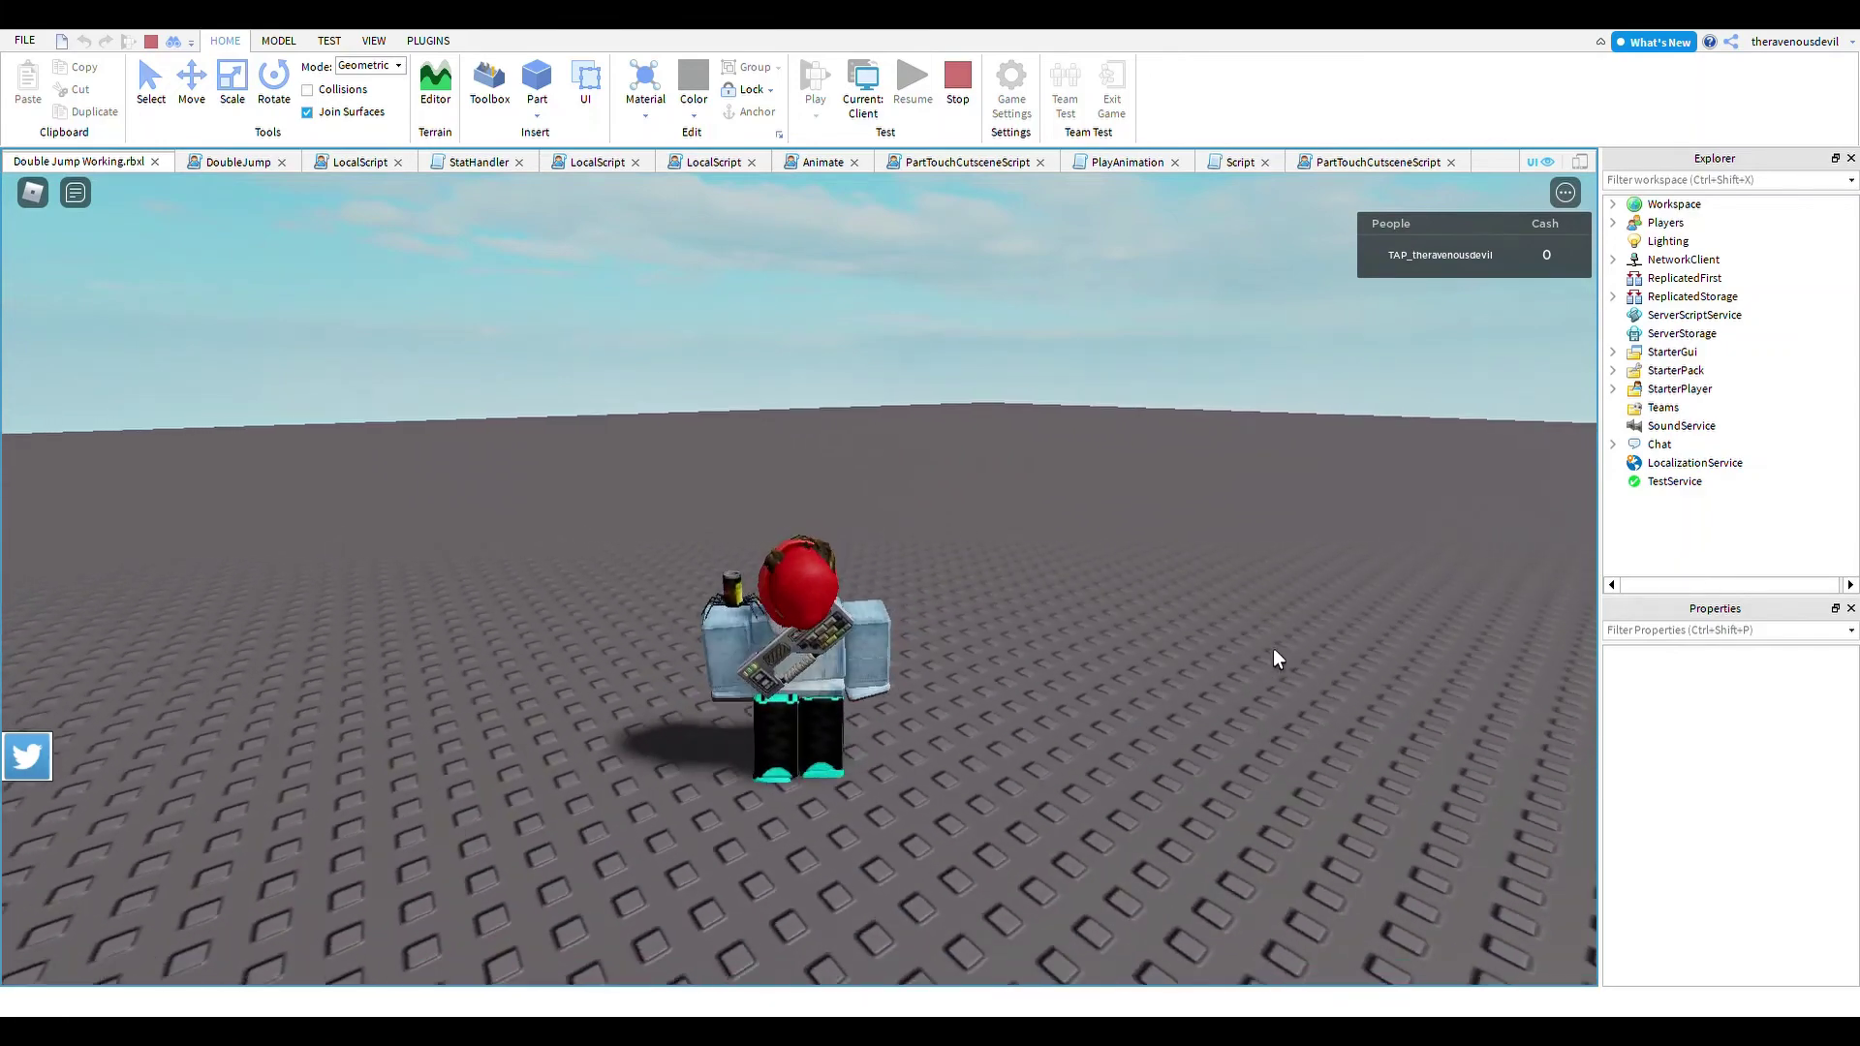
key("space")
key("space")
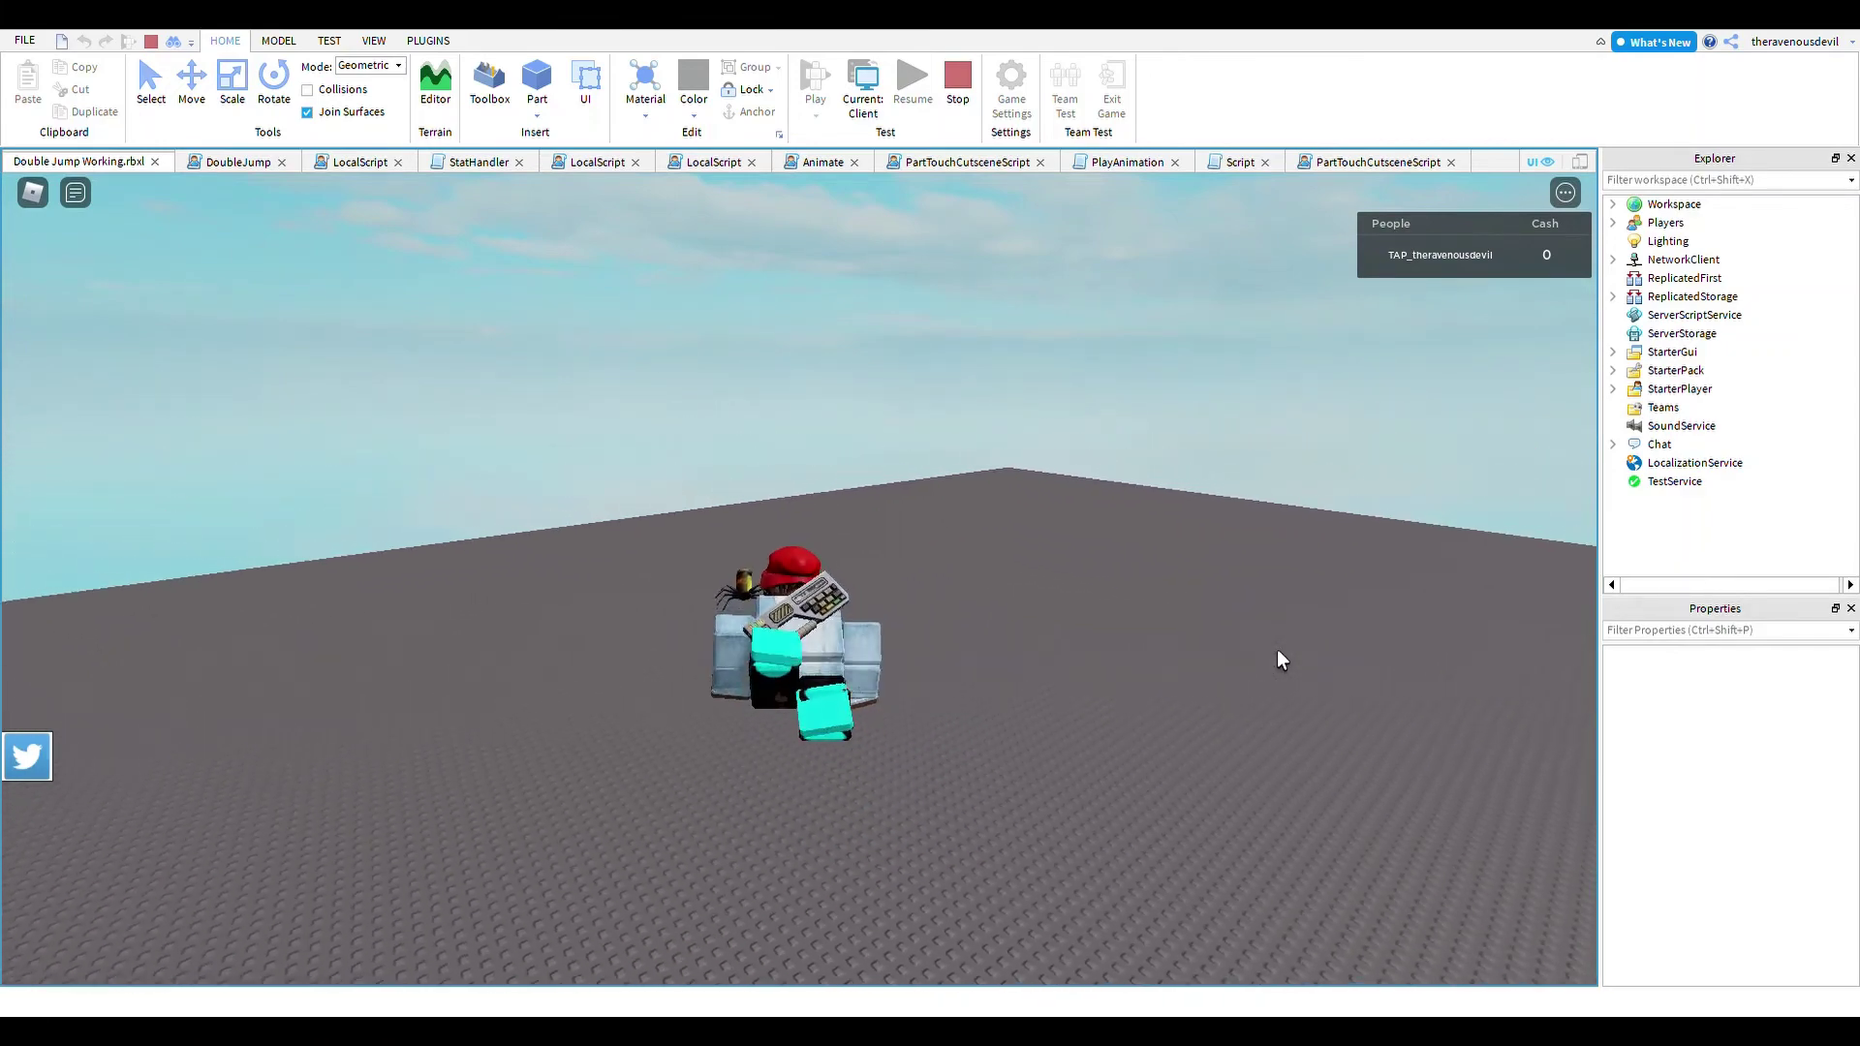
key("space")
key("space")
key("space")
key("space")
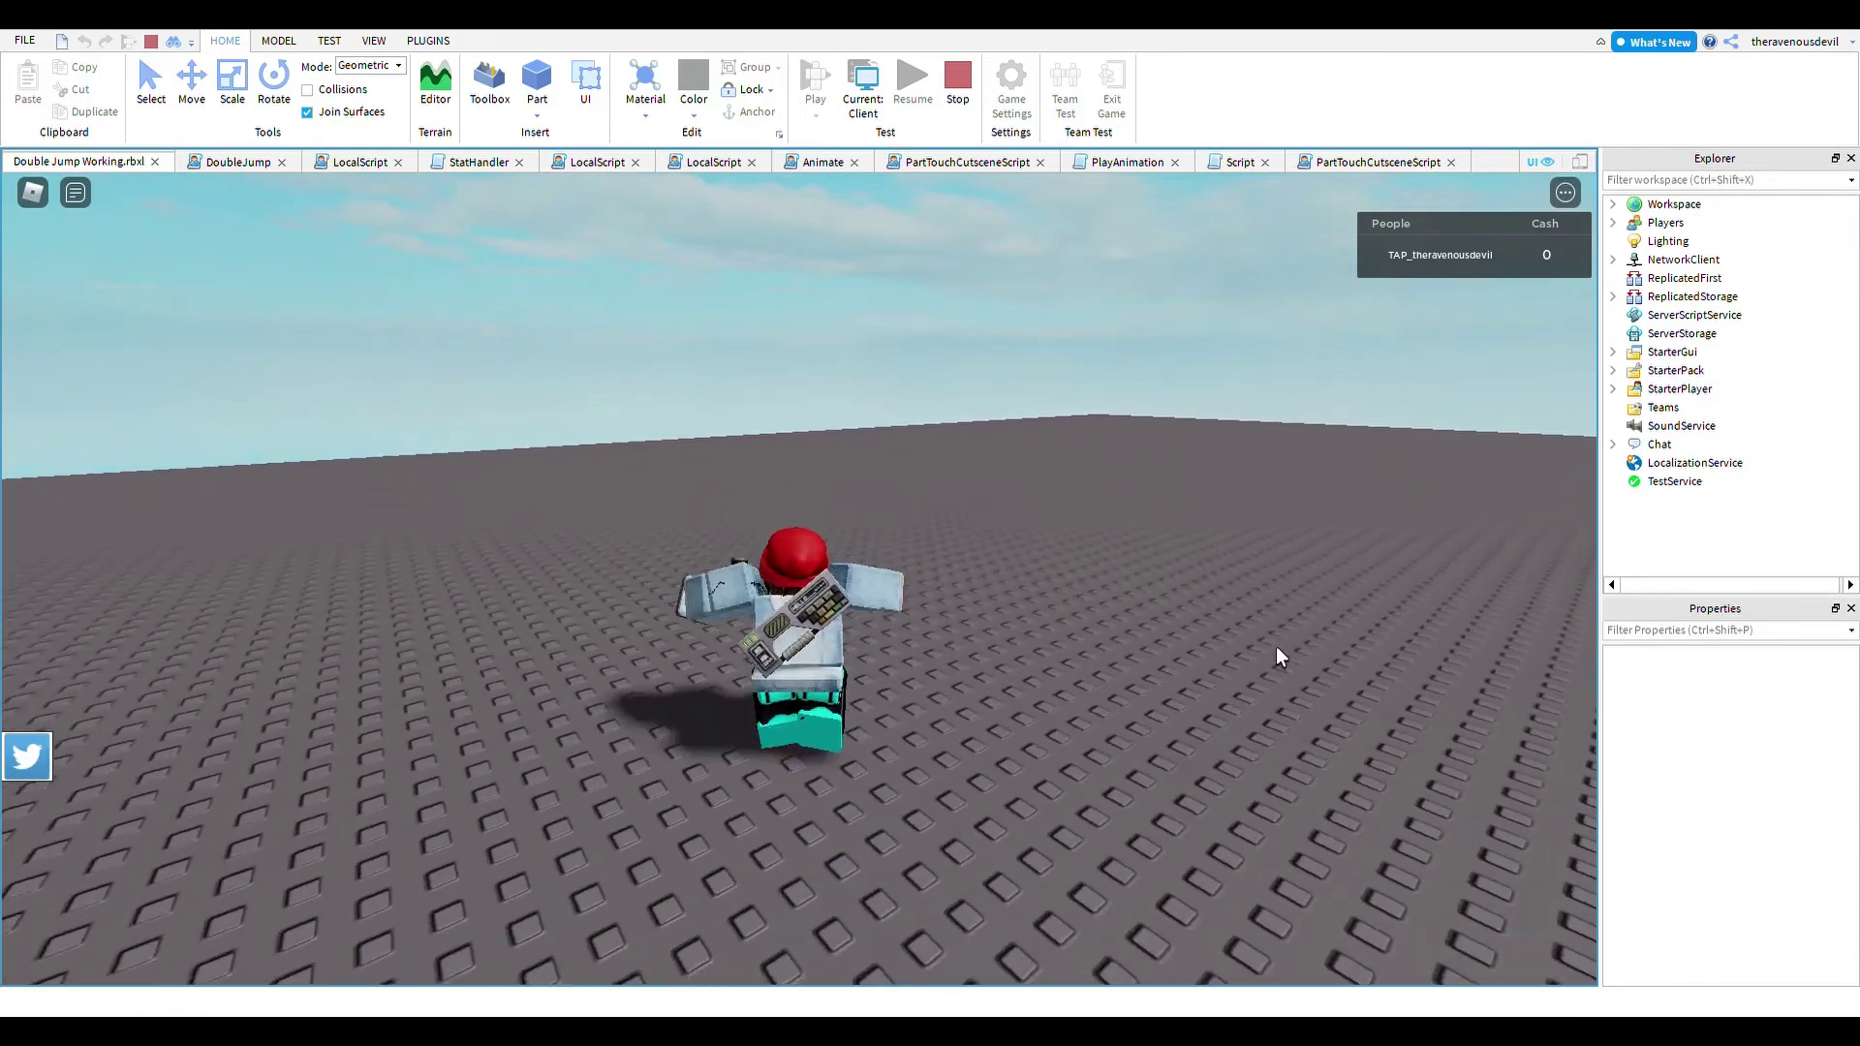
key("space")
key("space")
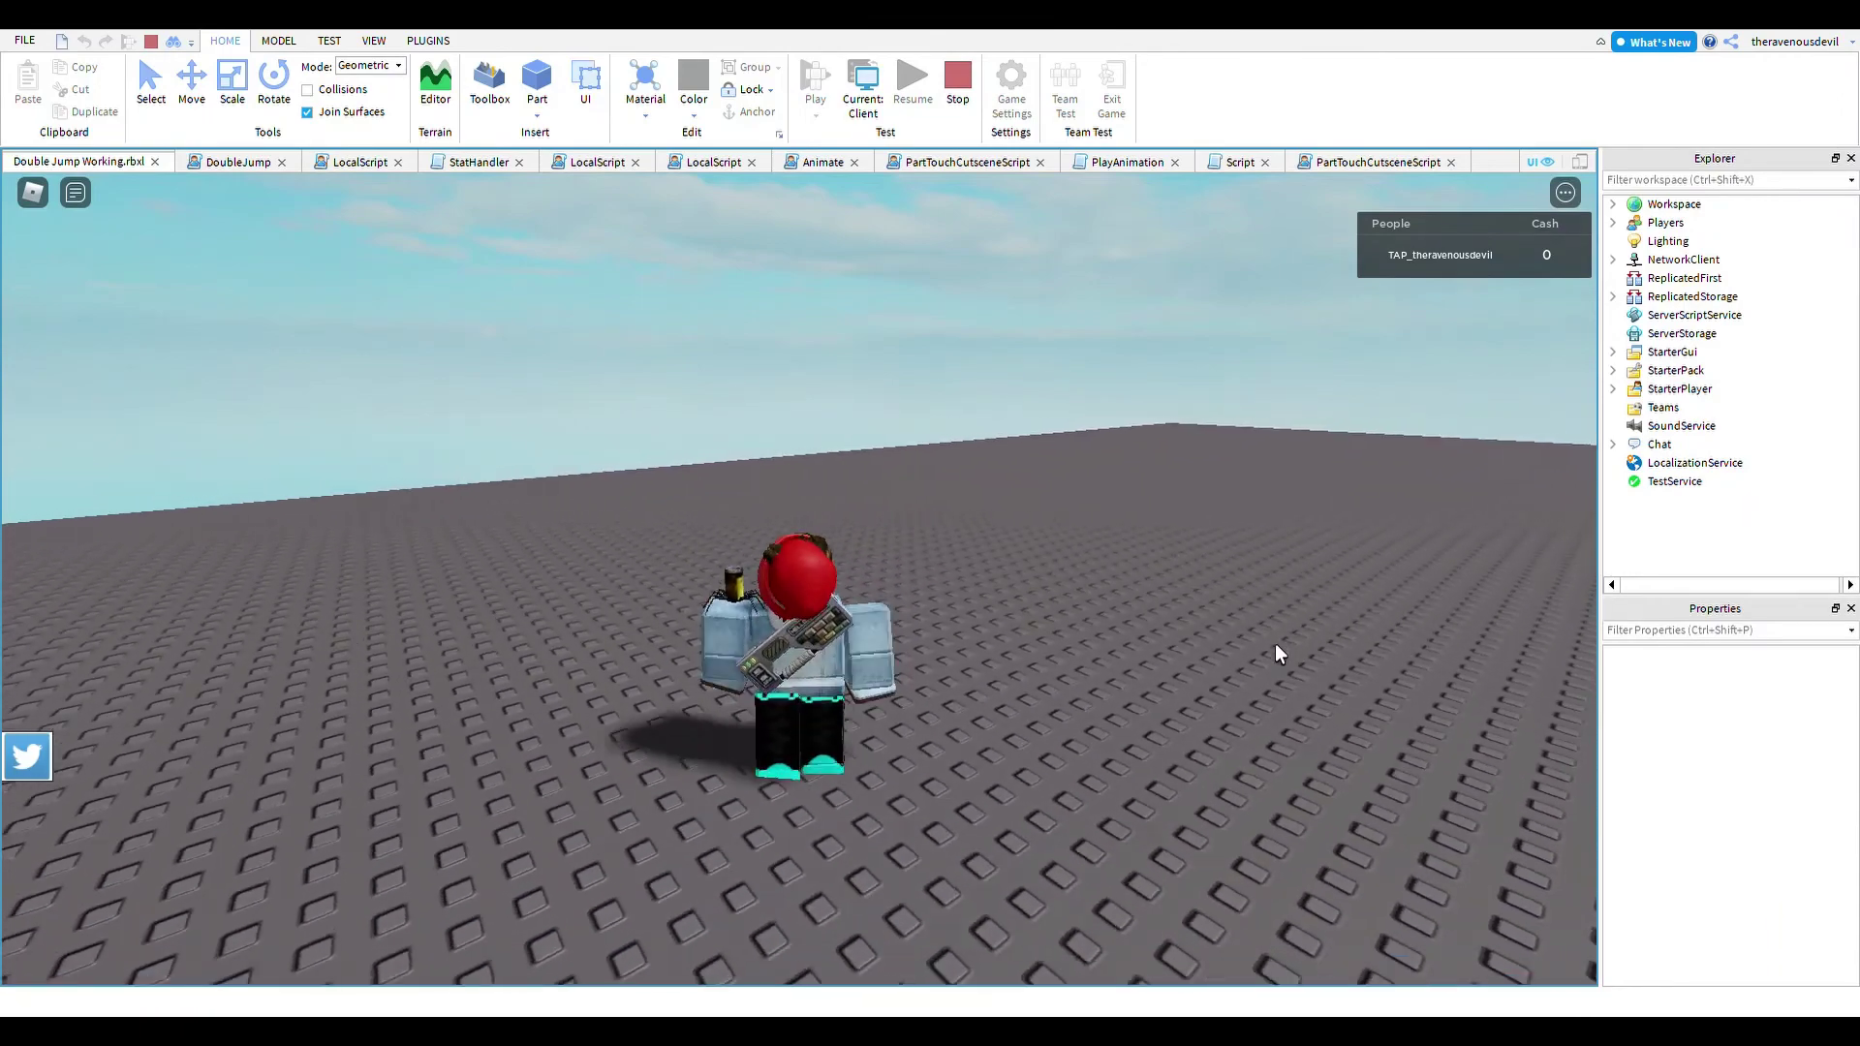
key("space")
key("space")
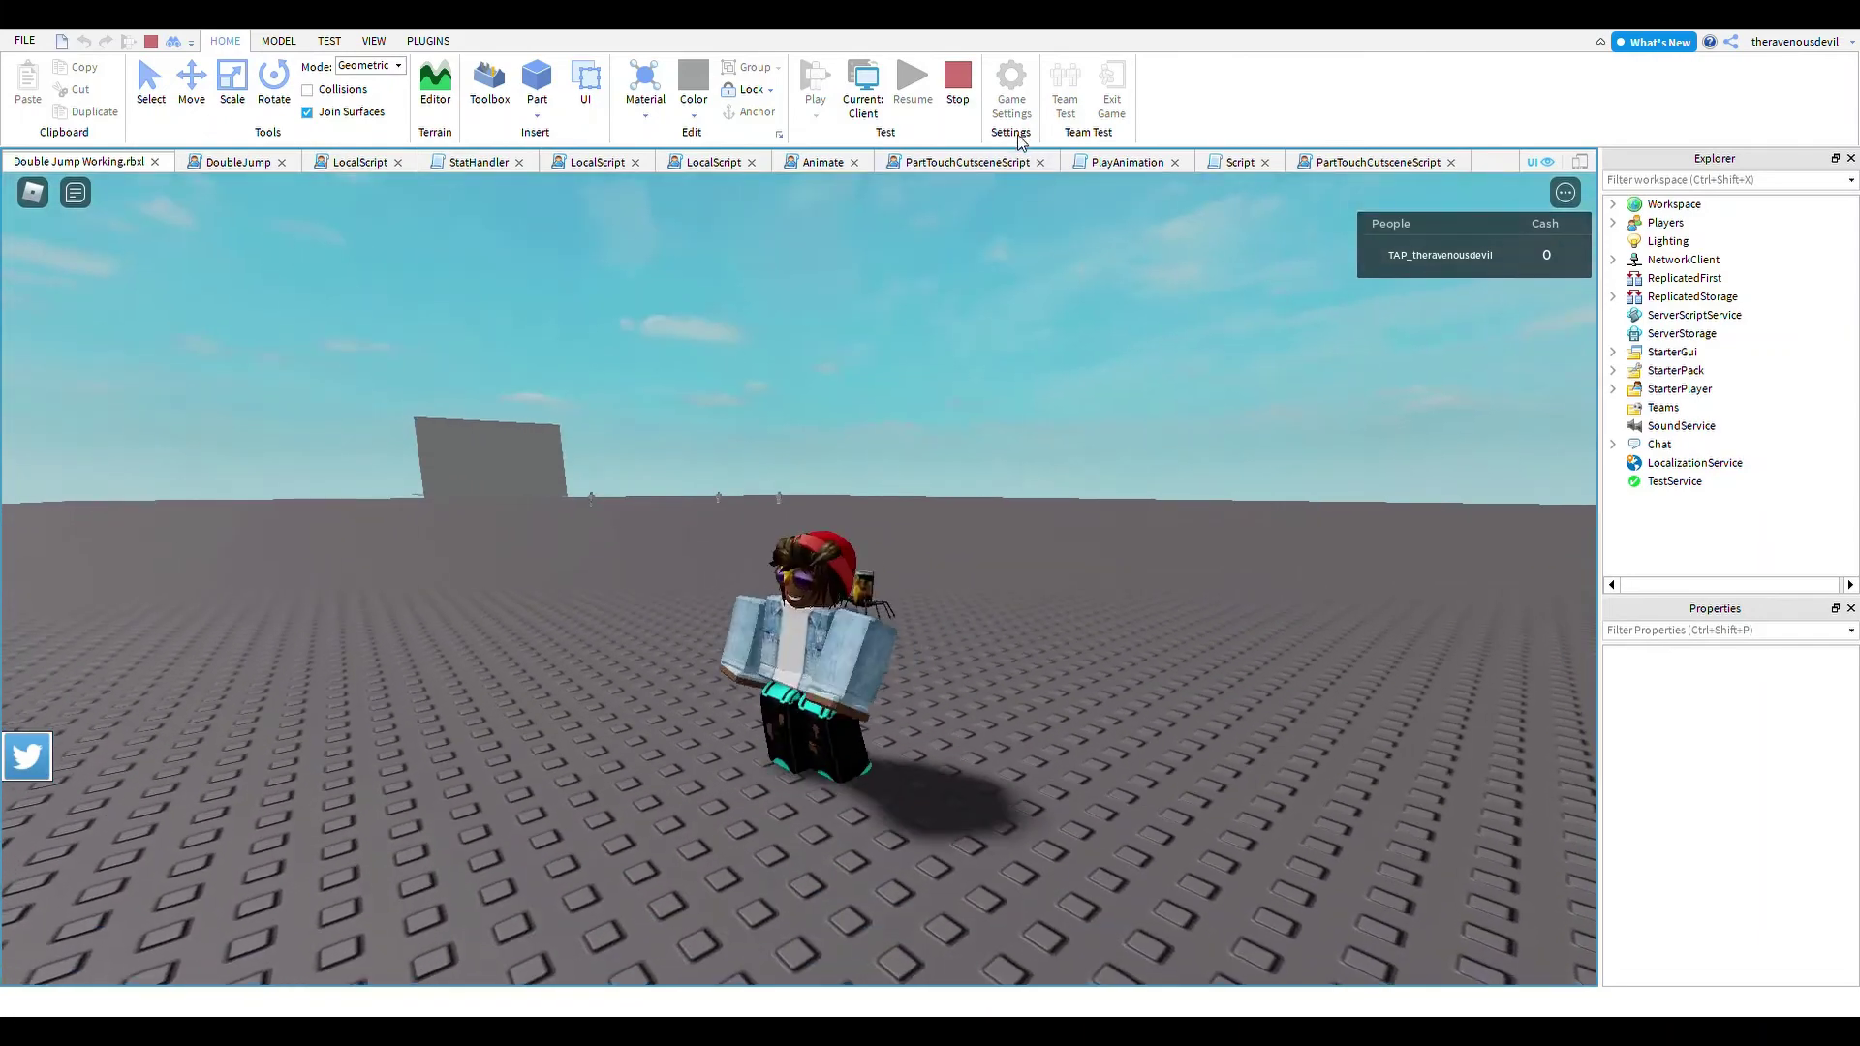
left_click(959, 83)
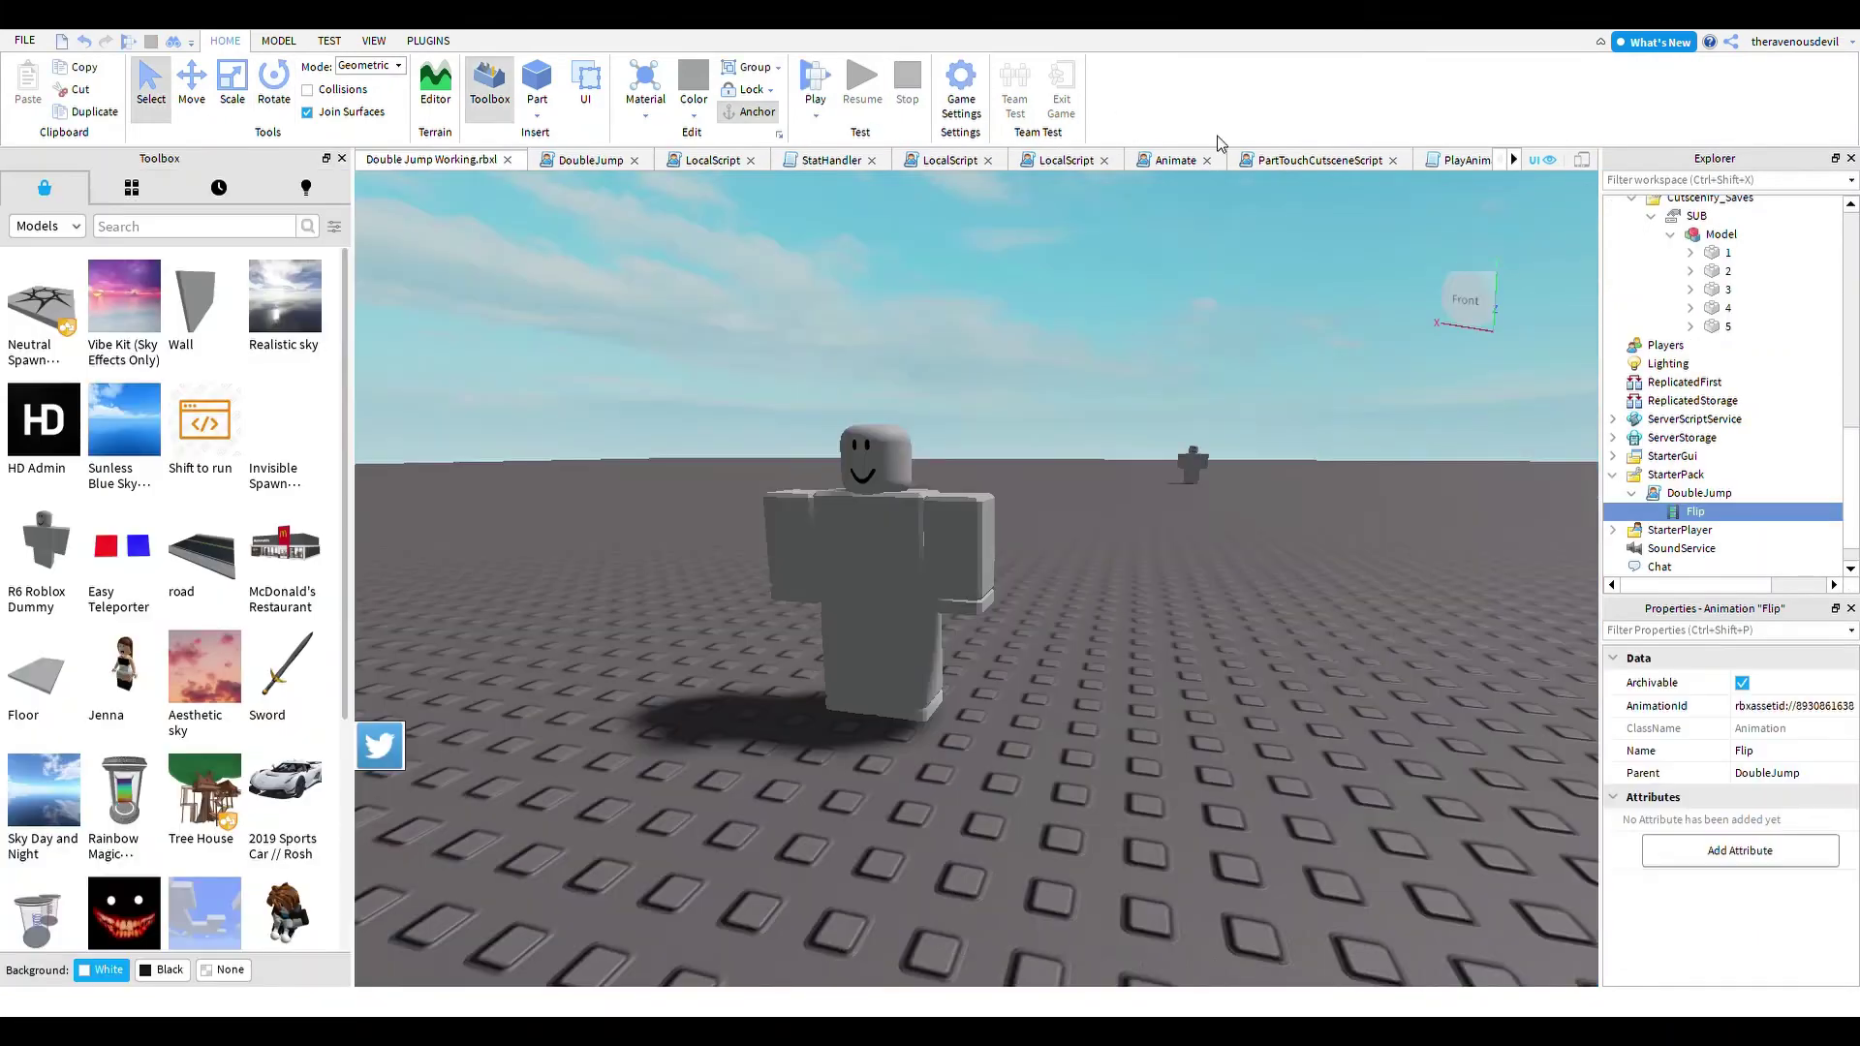
- Review the code of StarterPack's DoubleJump script and return to the 3D view of the dummy
double_click(1705, 493)
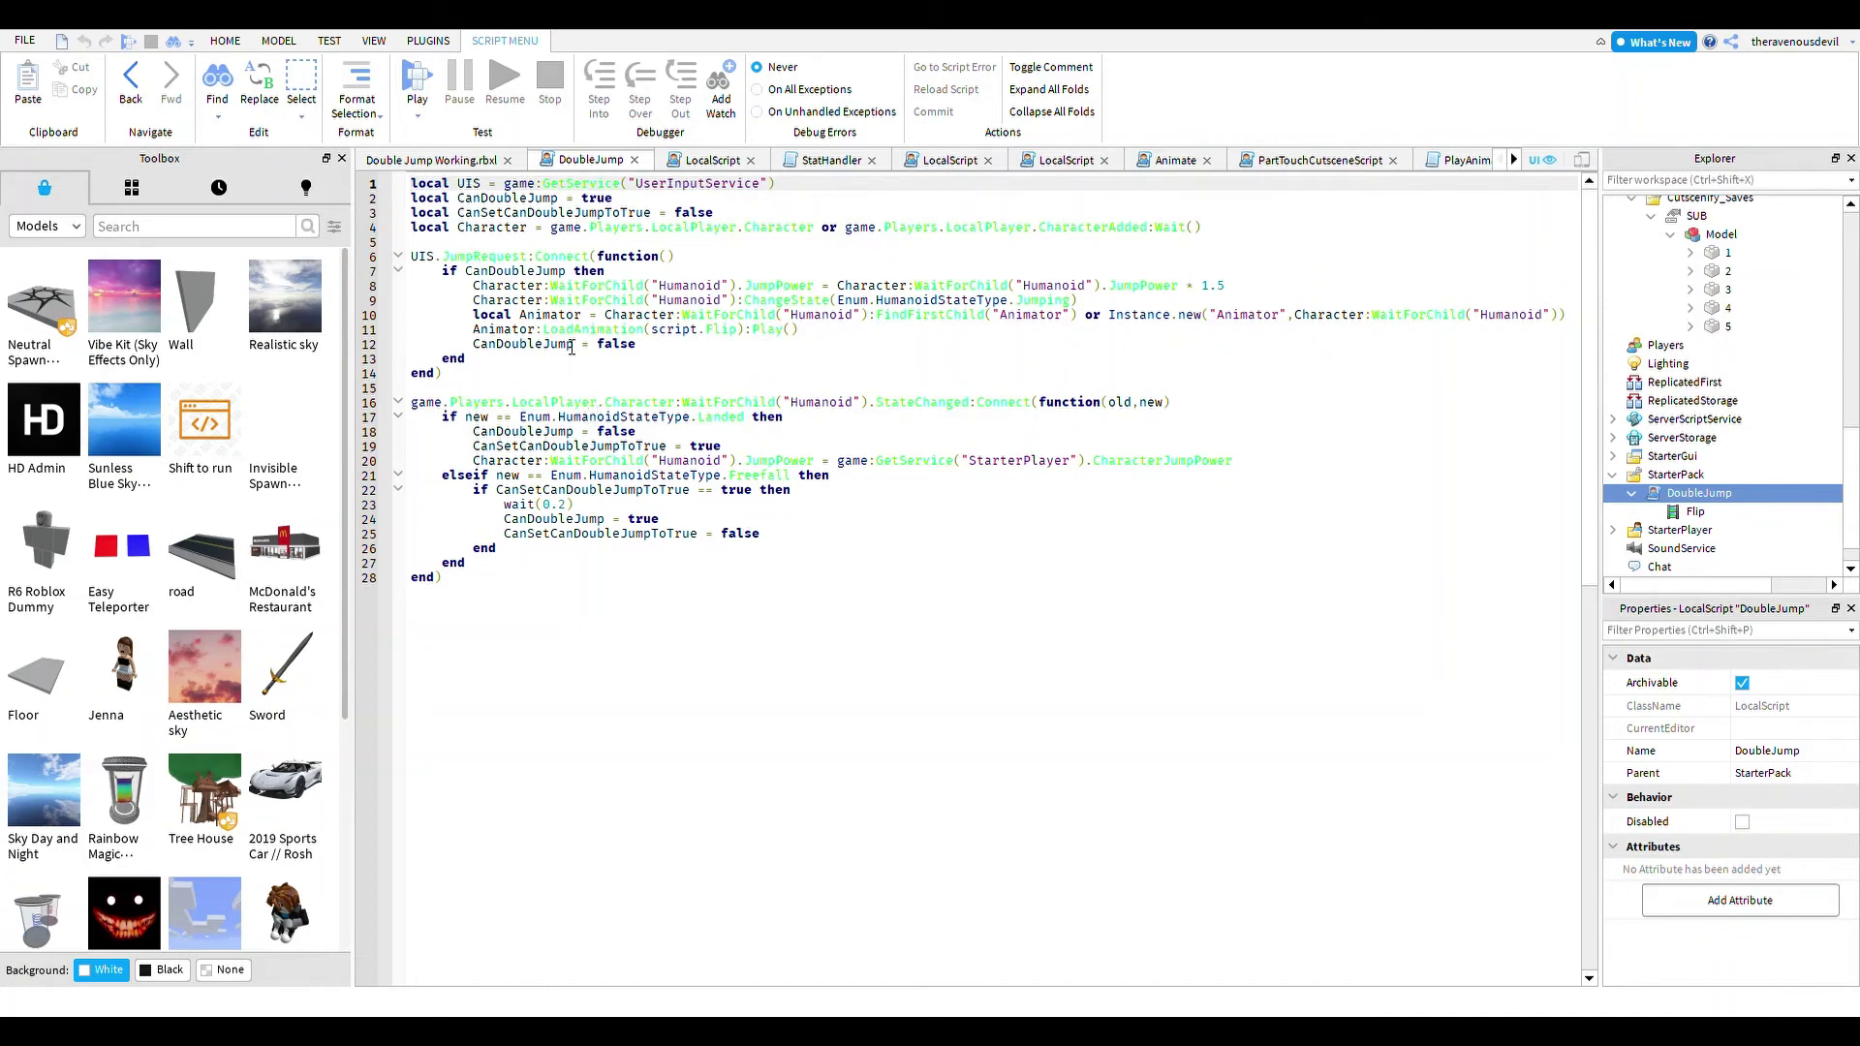
left_click(436, 163)
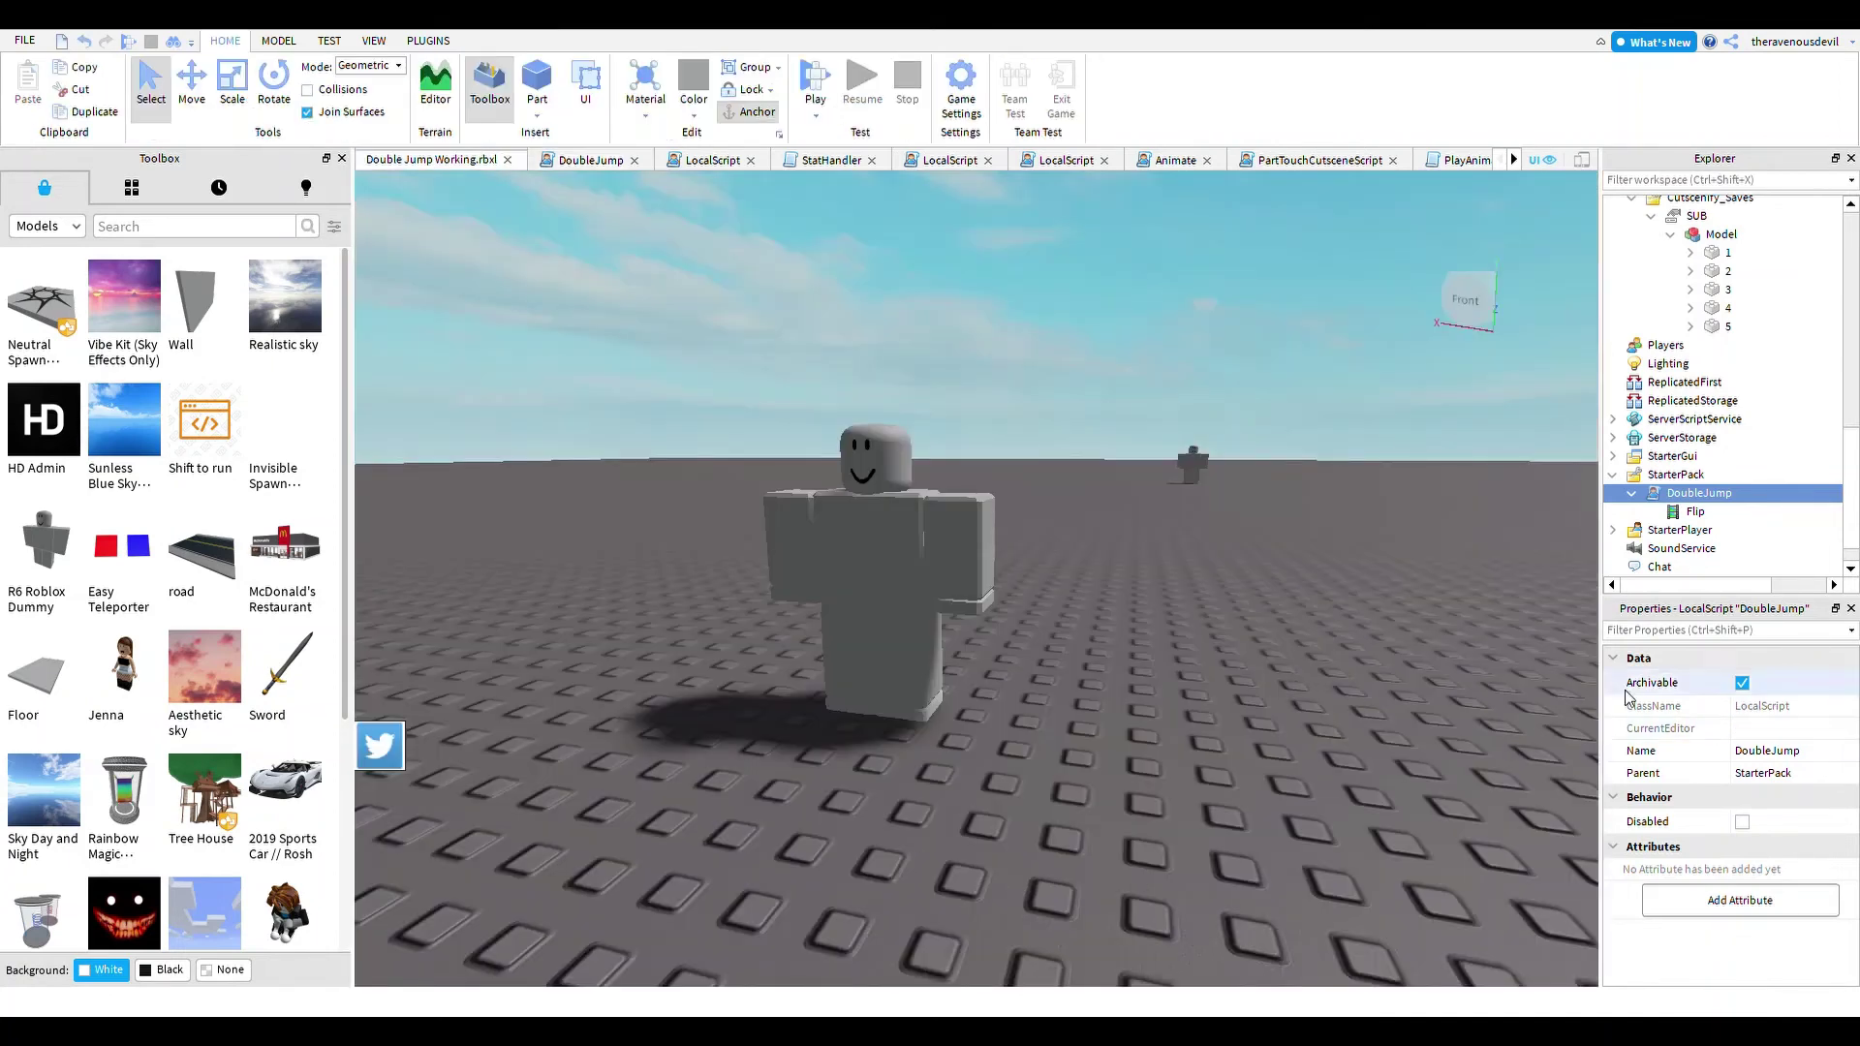
left_click(1342, 457)
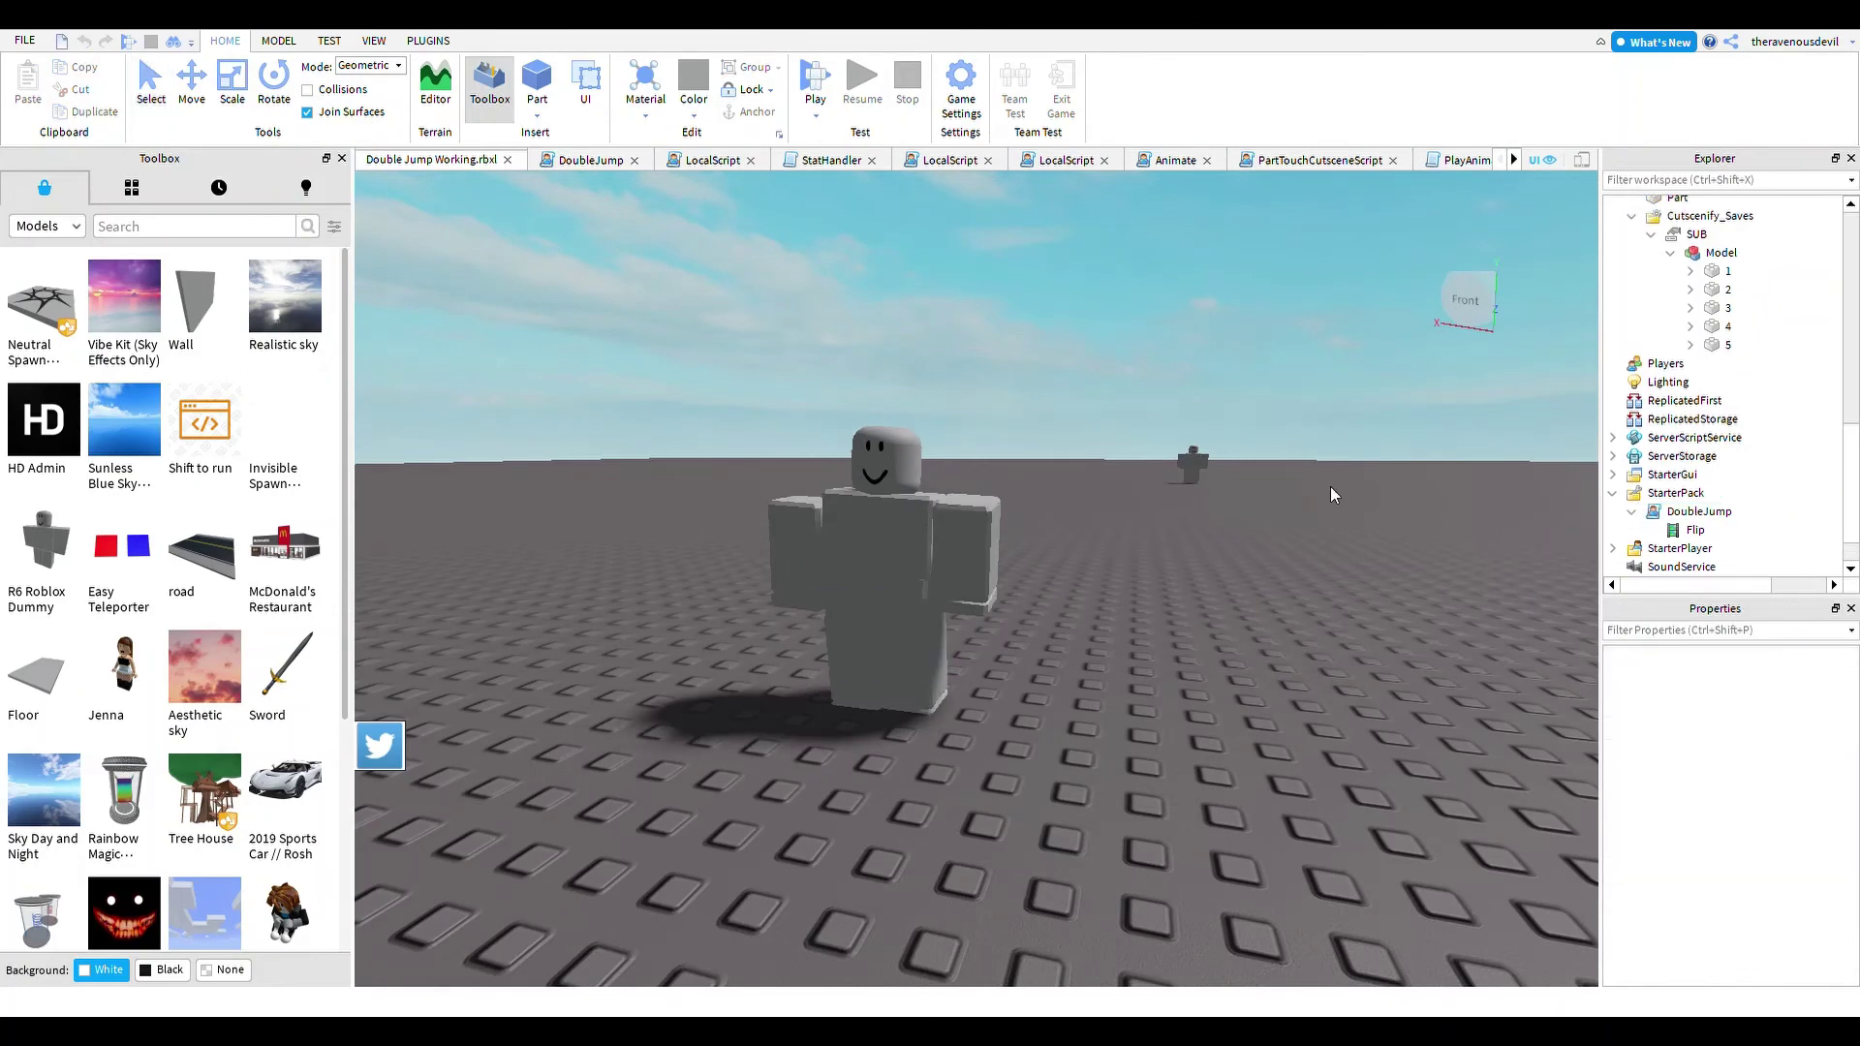
right_click_drag(1331, 495, 1328, 519)
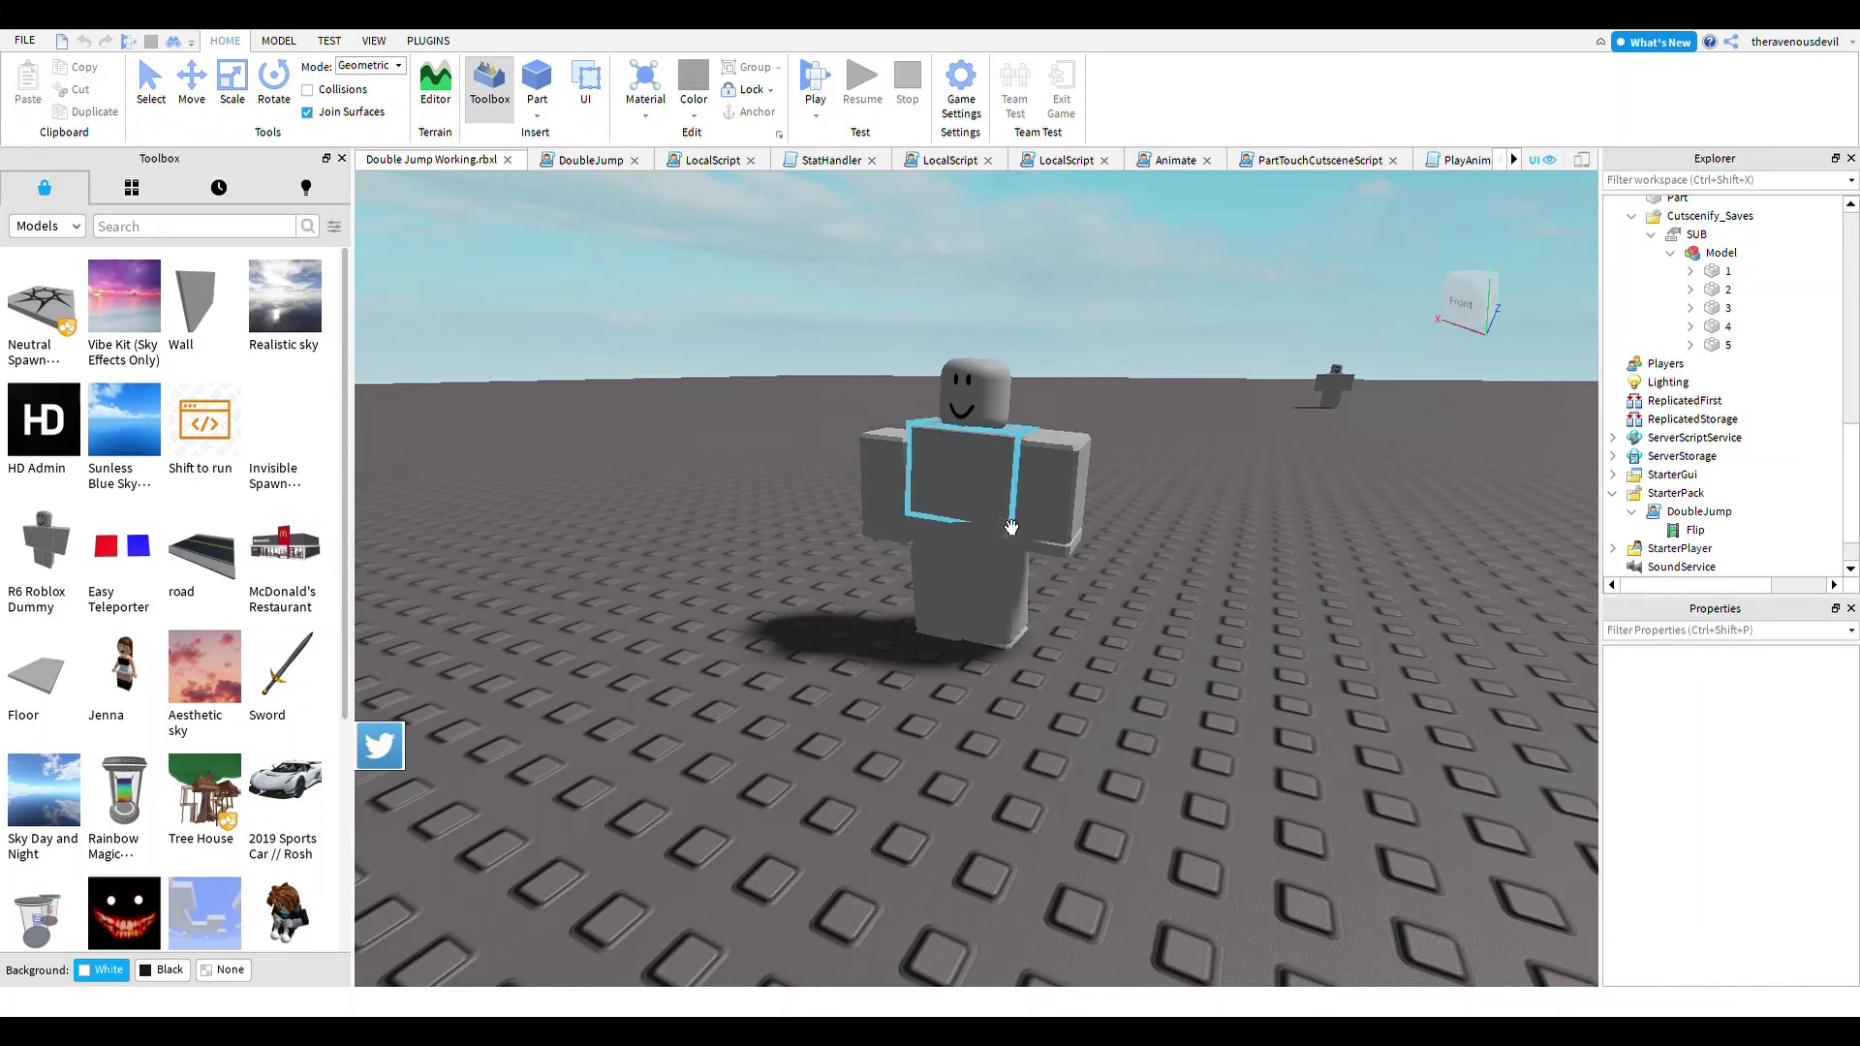
- Start a new play test and double jump while running toward the camera to view the flip from the front and side
left_click(815, 82)
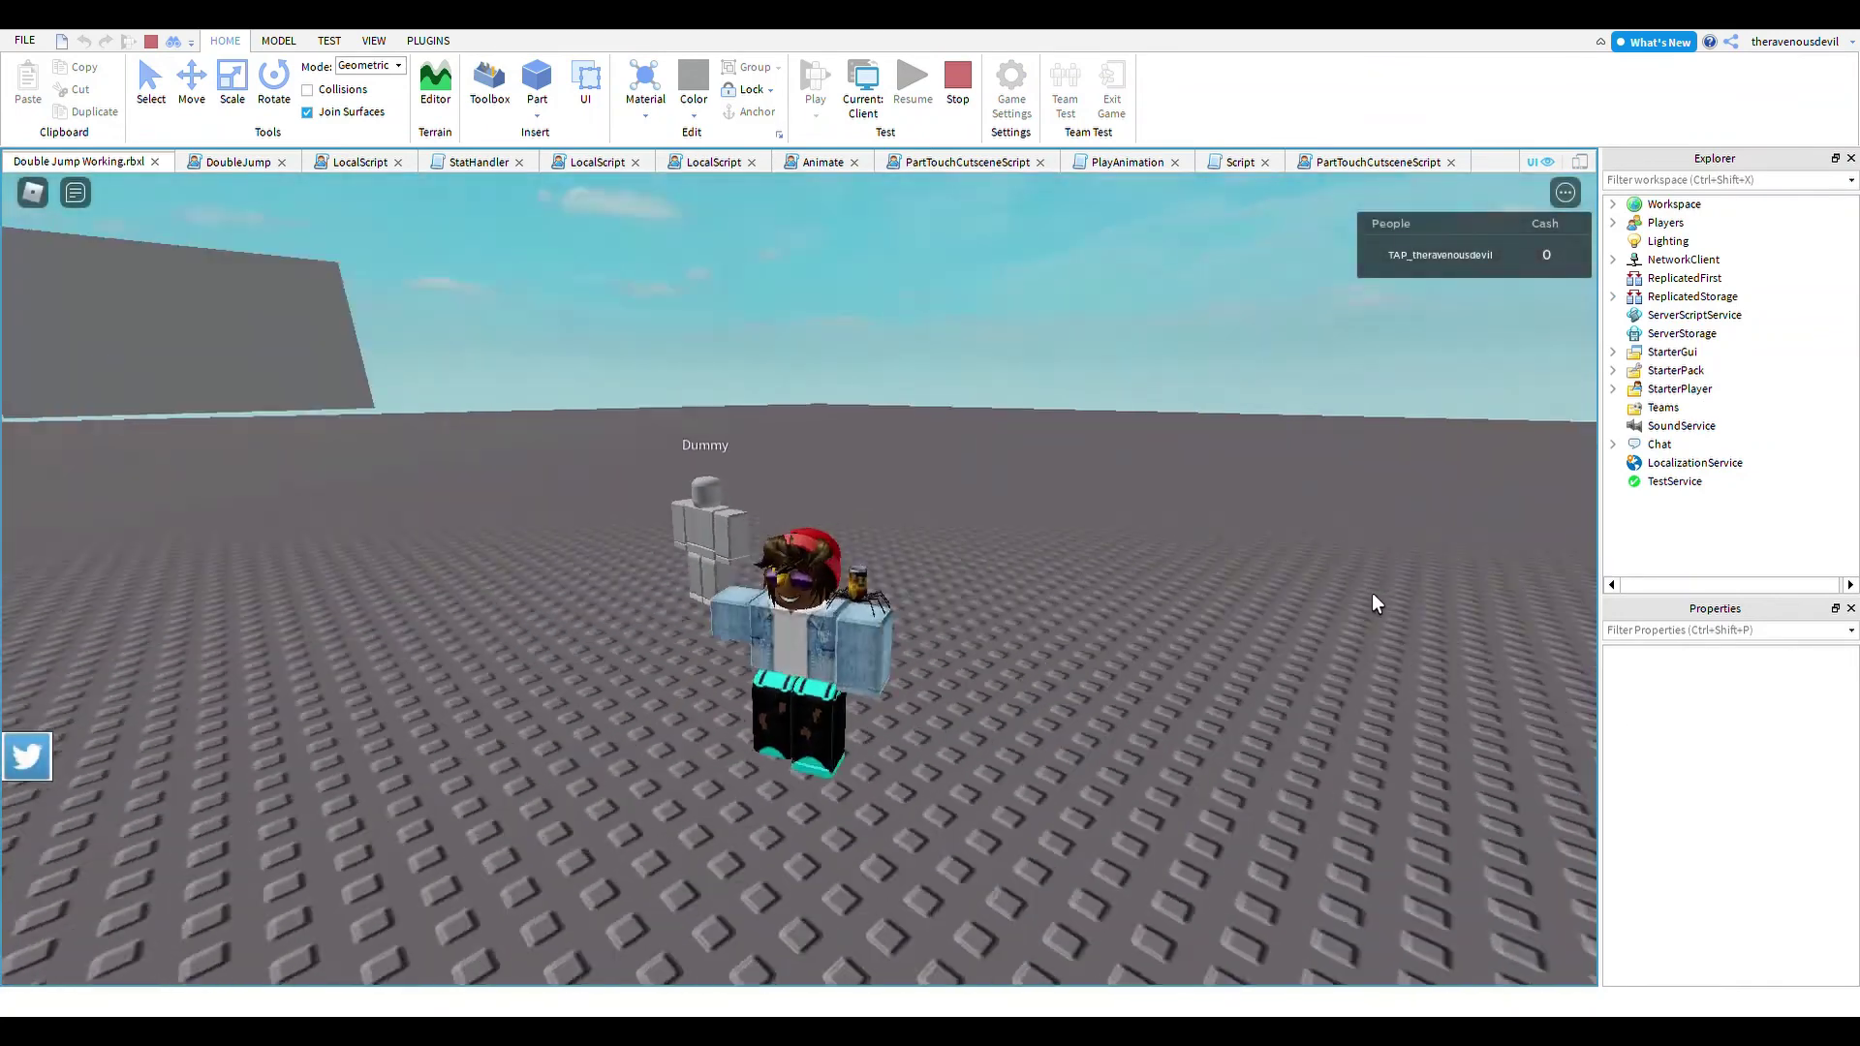
key("s")
key("space")
key("space")
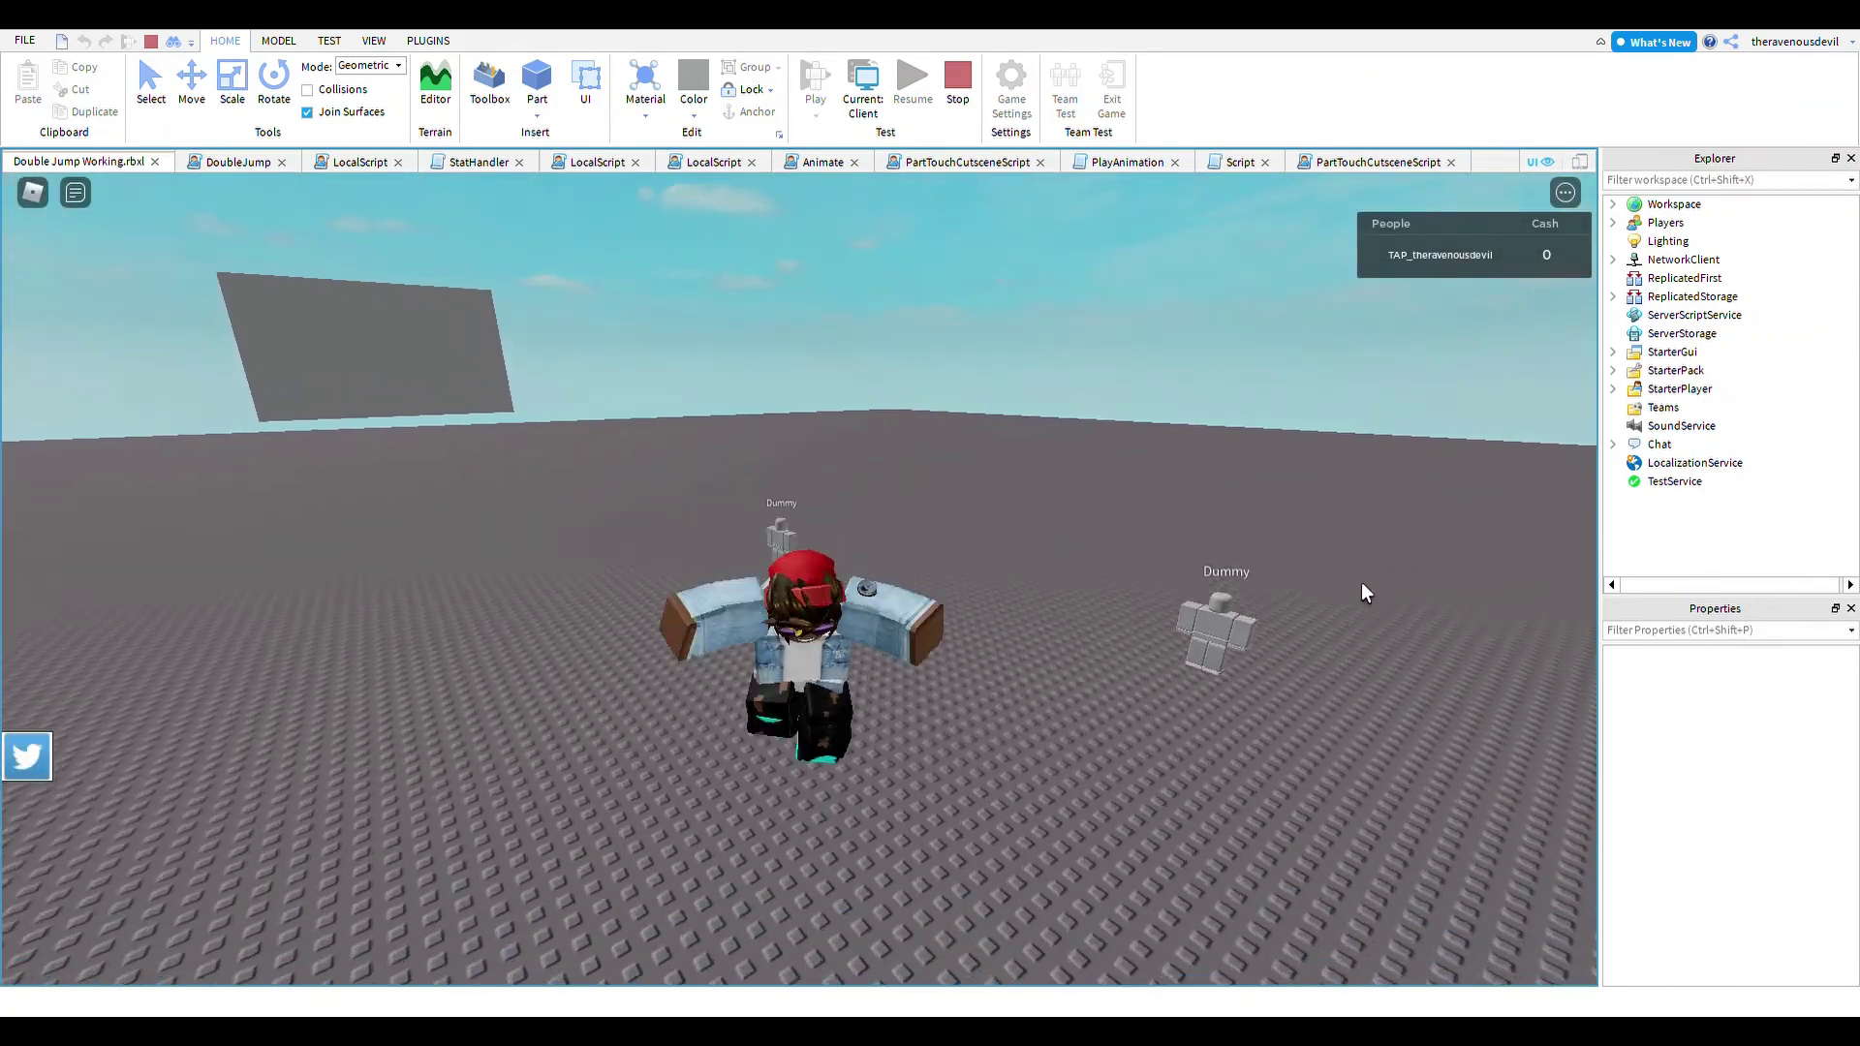
key("s")
key("space")
key("space")
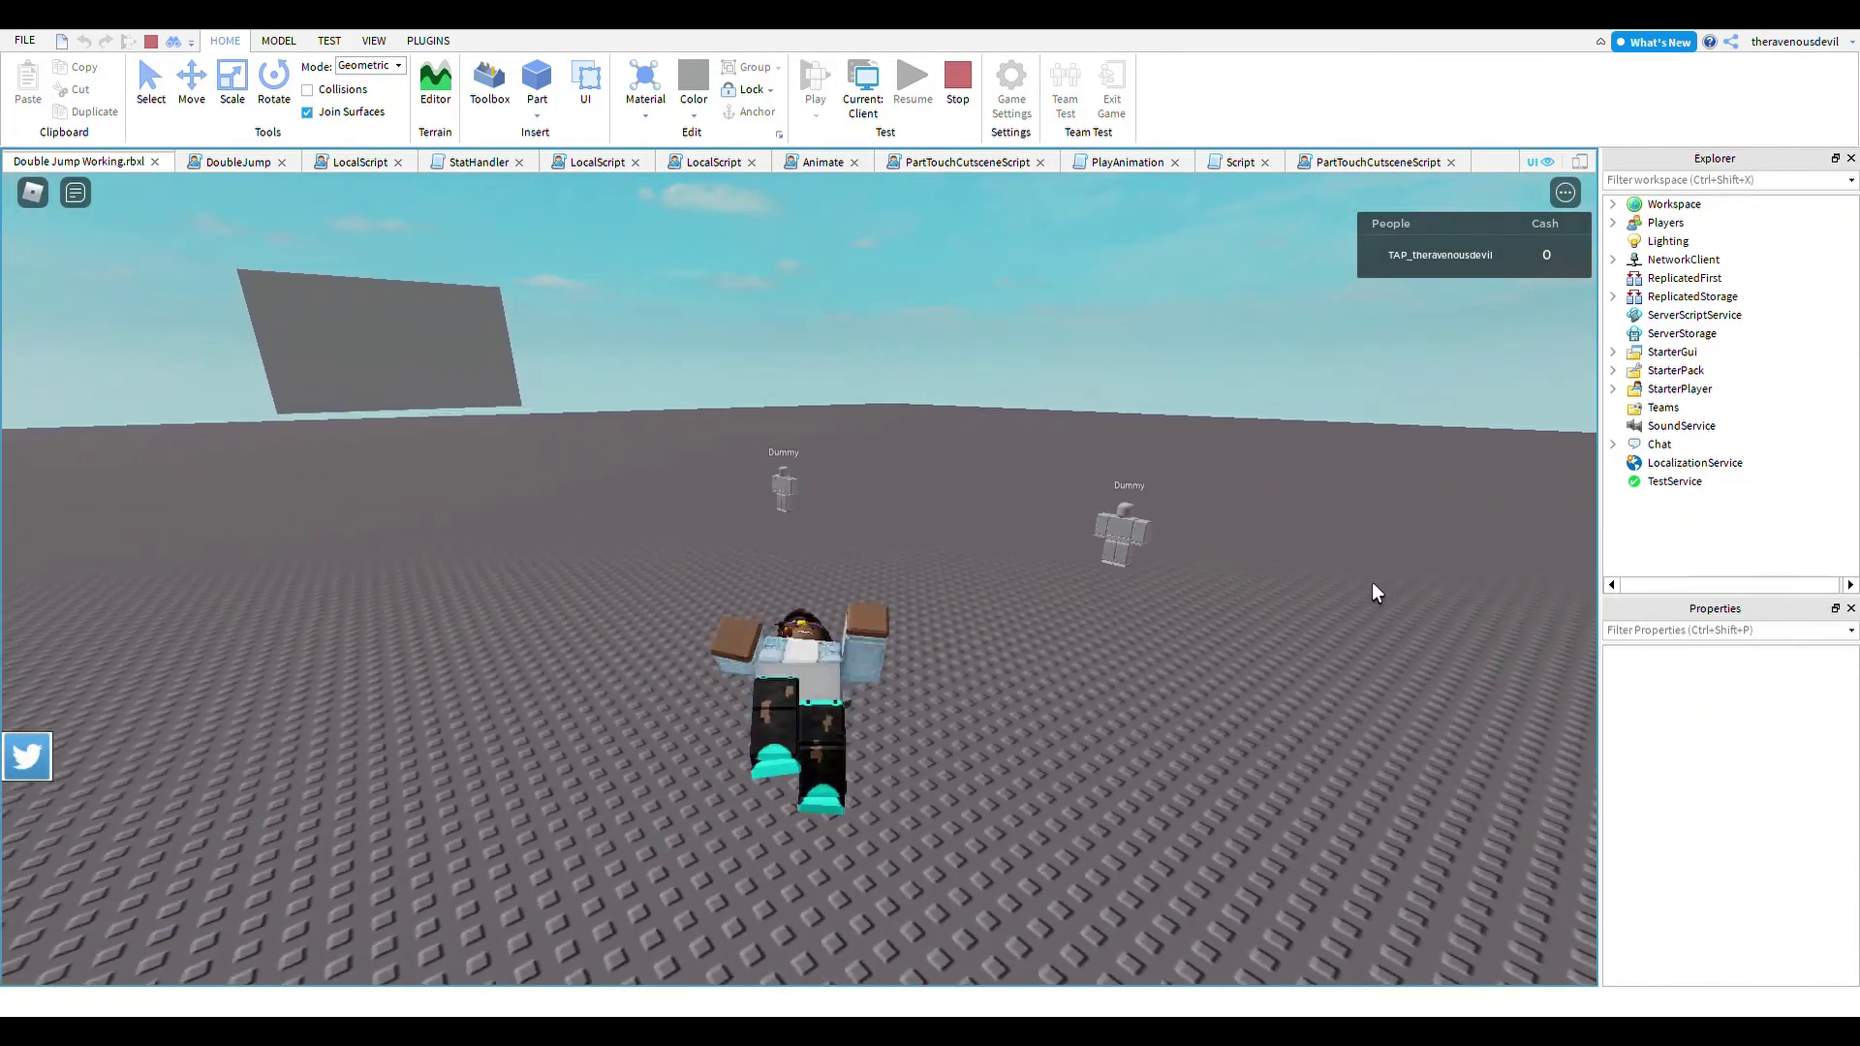
key("space")
key("space")
right_click_drag(1356, 576, 1352, 573)
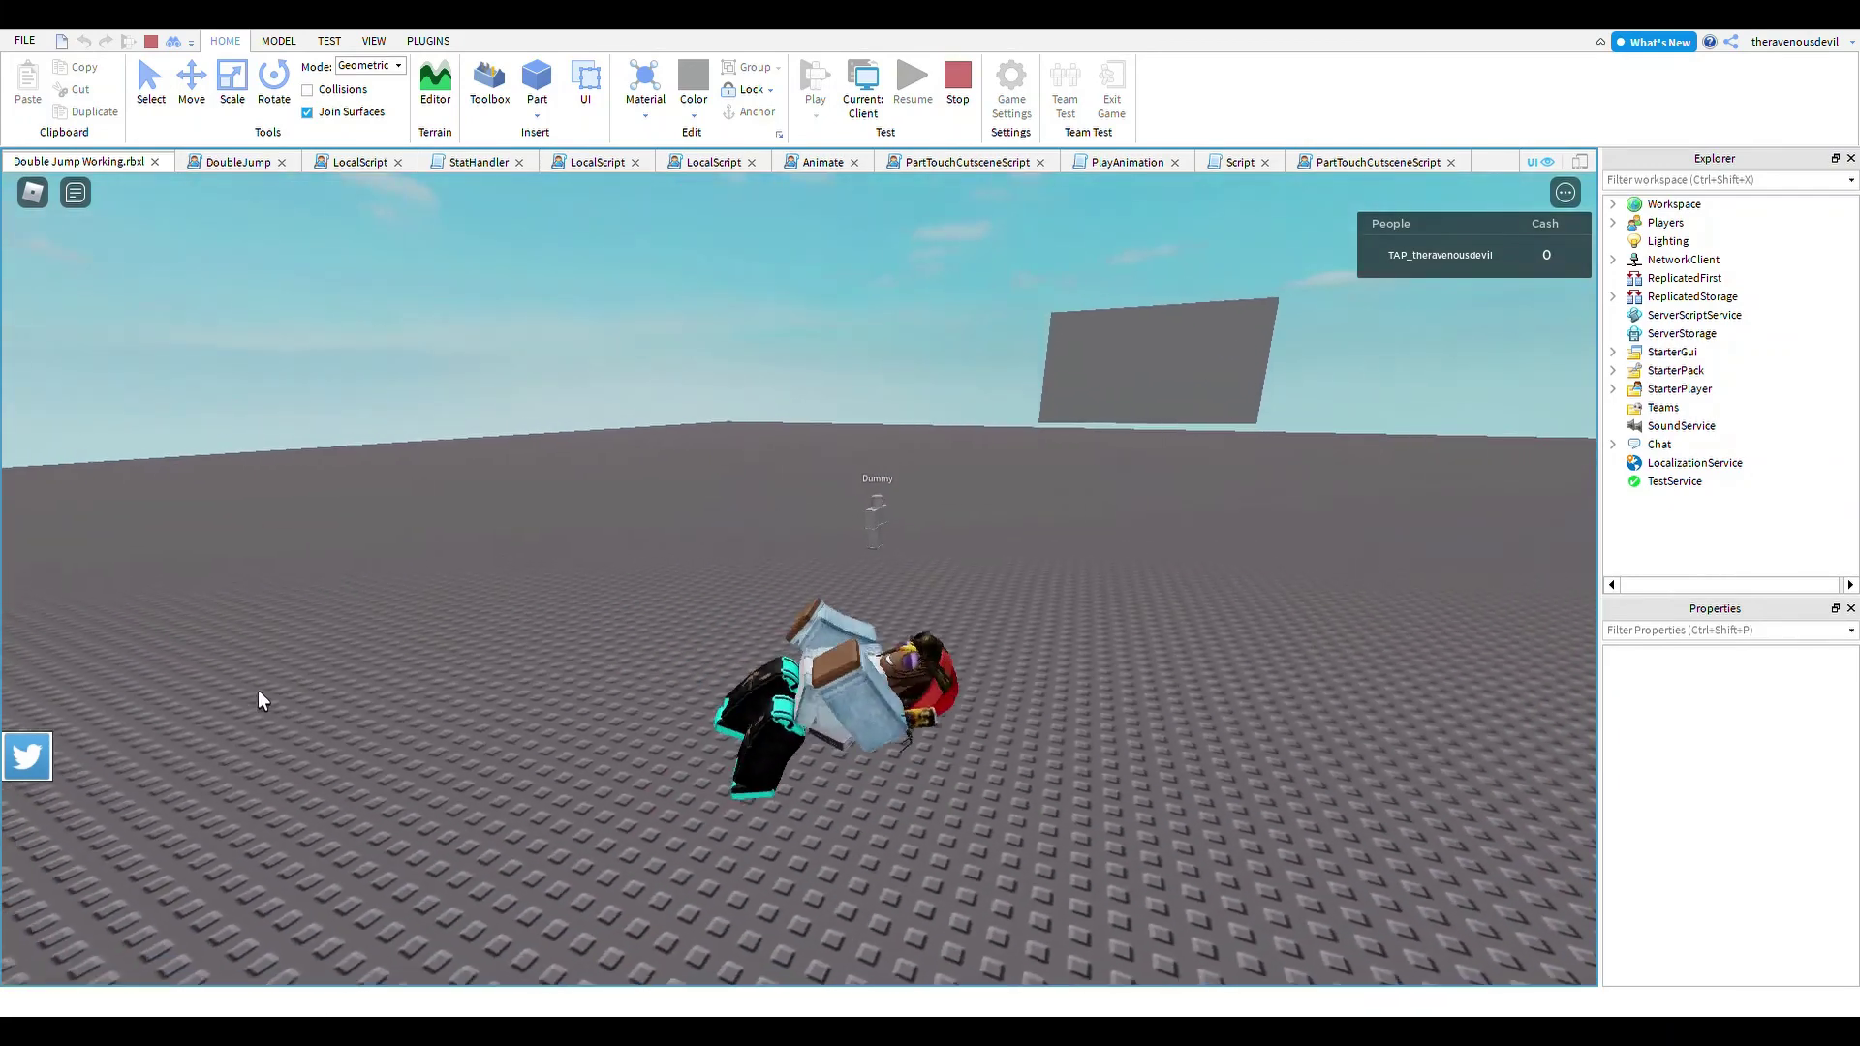
- Open the in-game Codes window, submit the code Popnoob and close the window
left_click(27, 755)
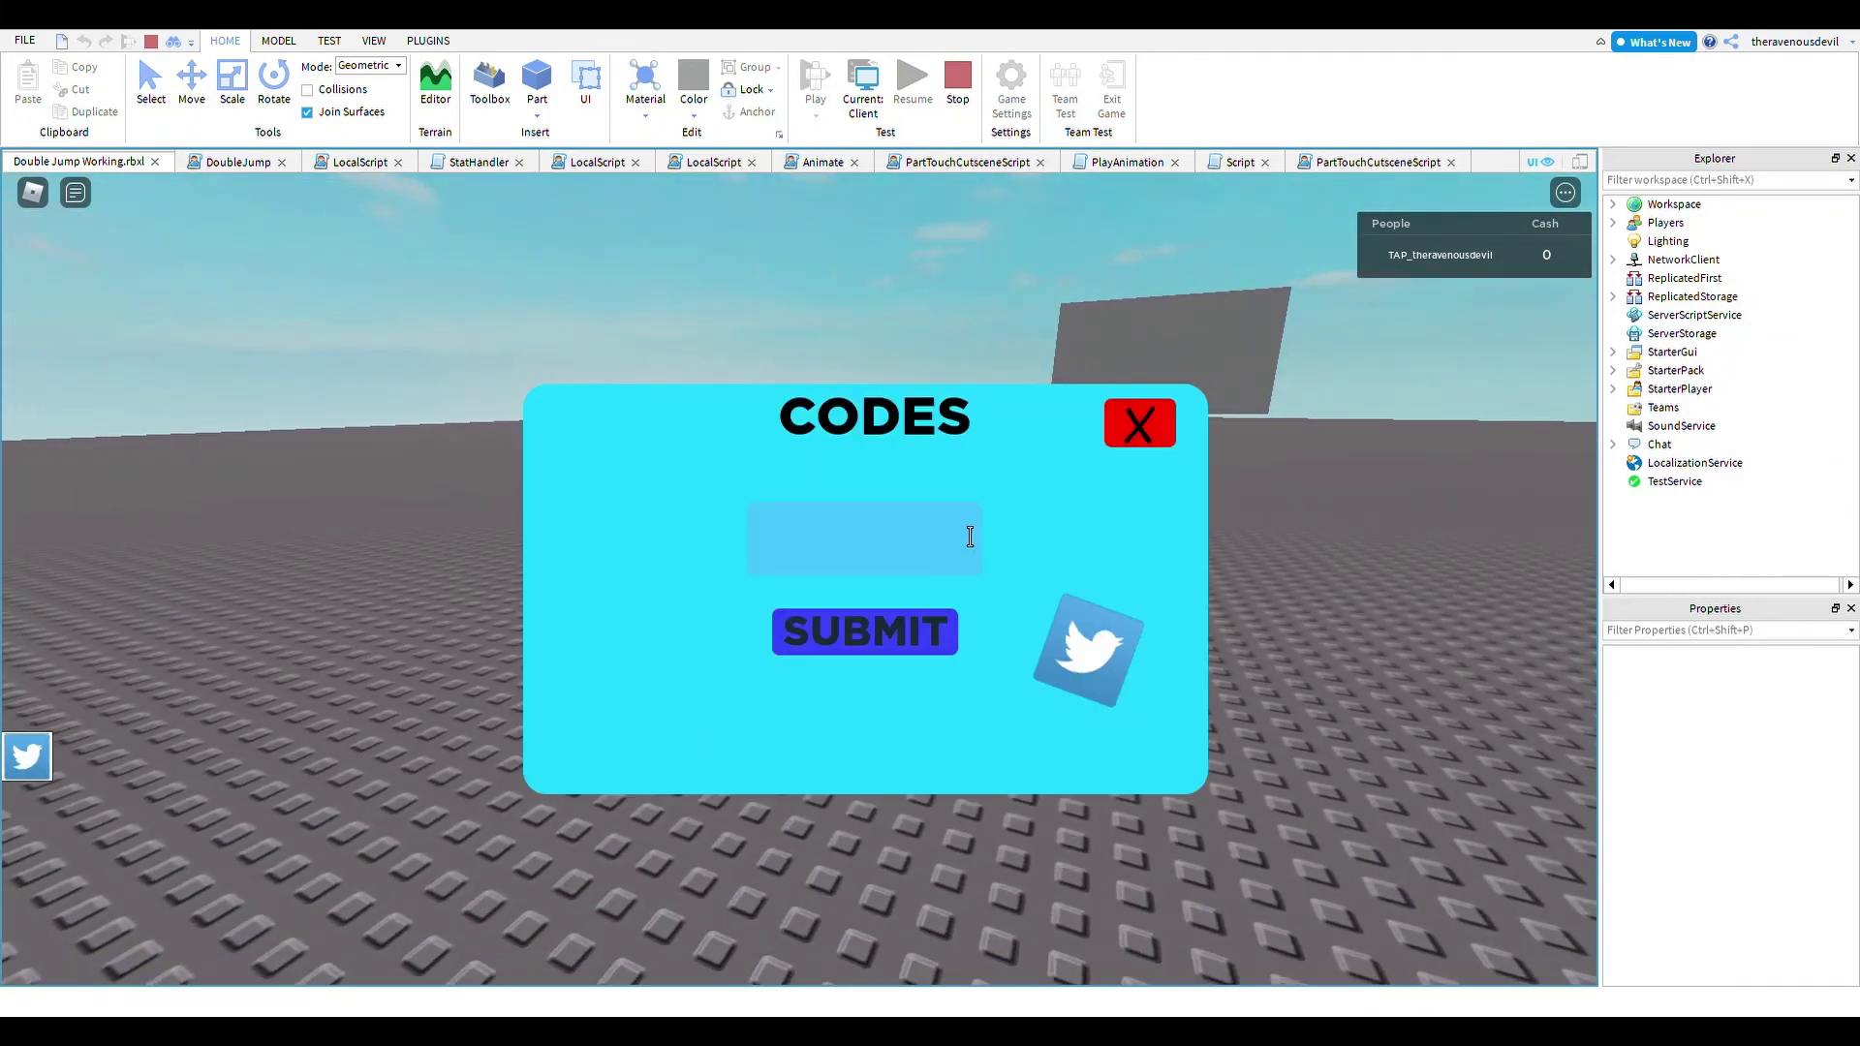
left_click(970, 537)
type("nin")
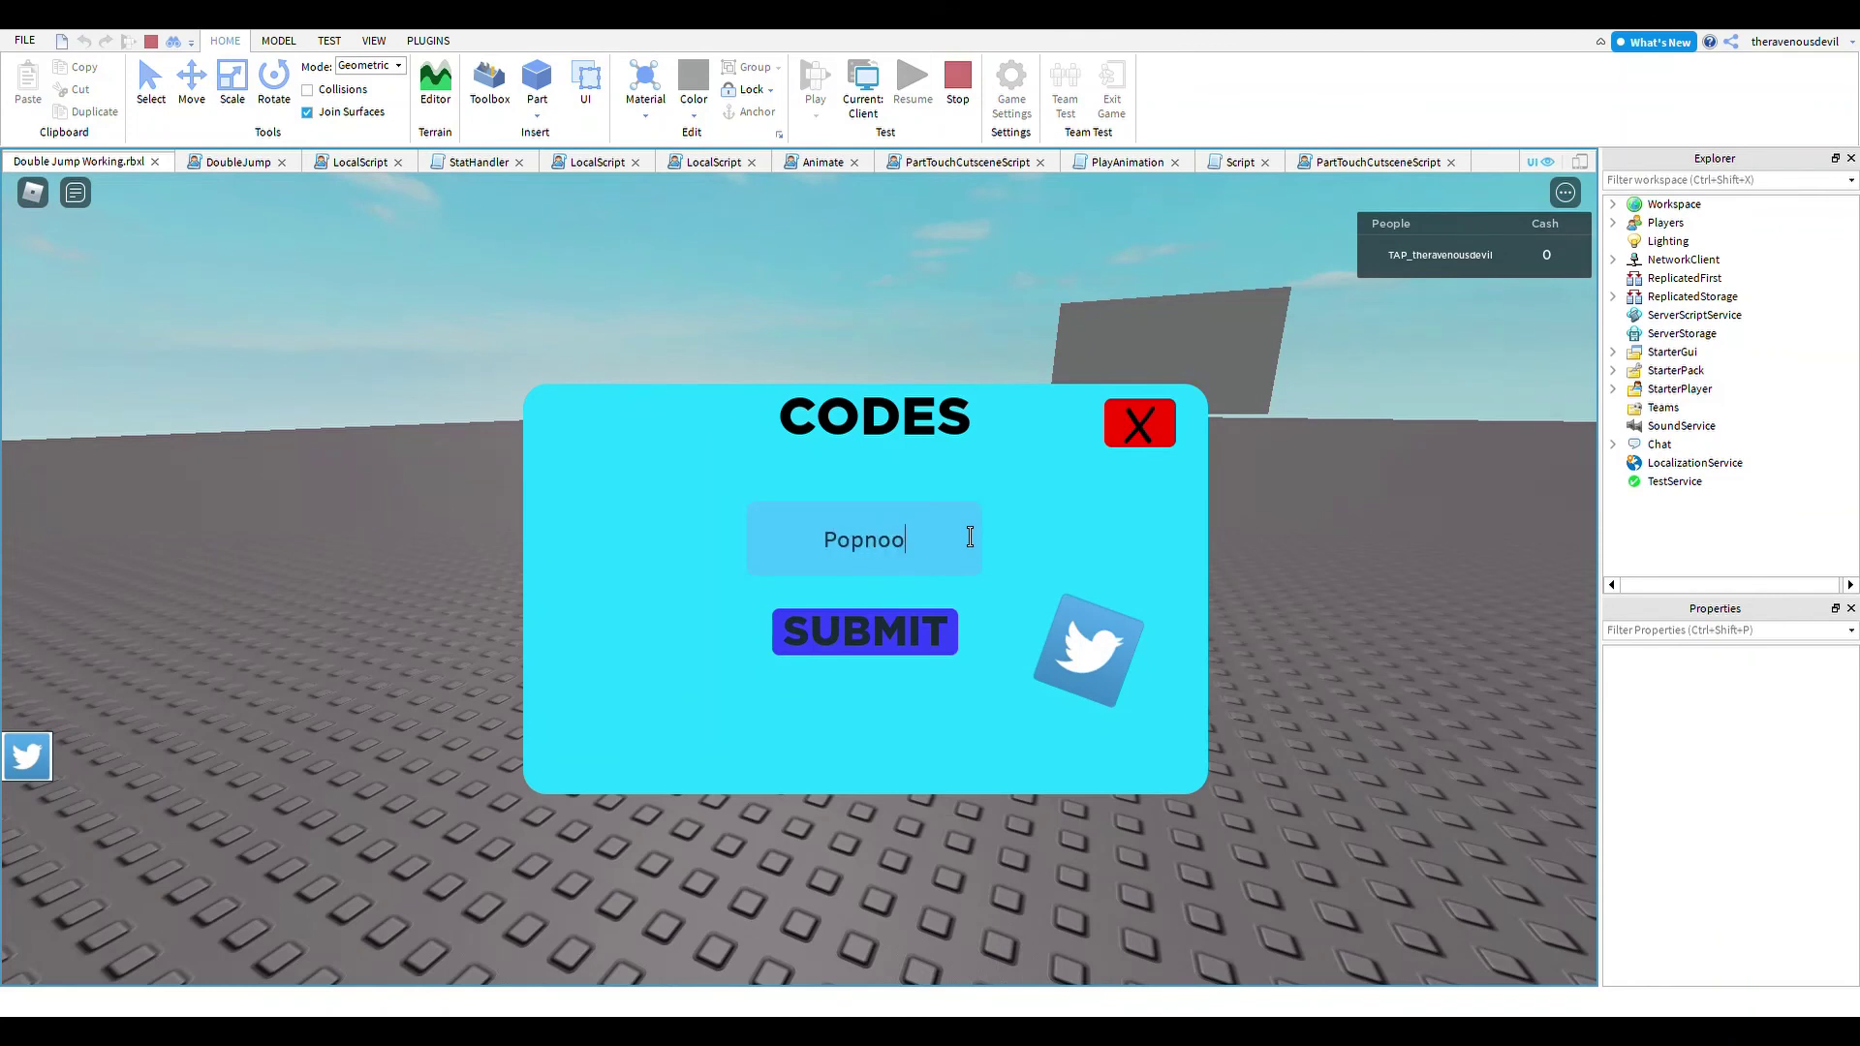
type("bwa")
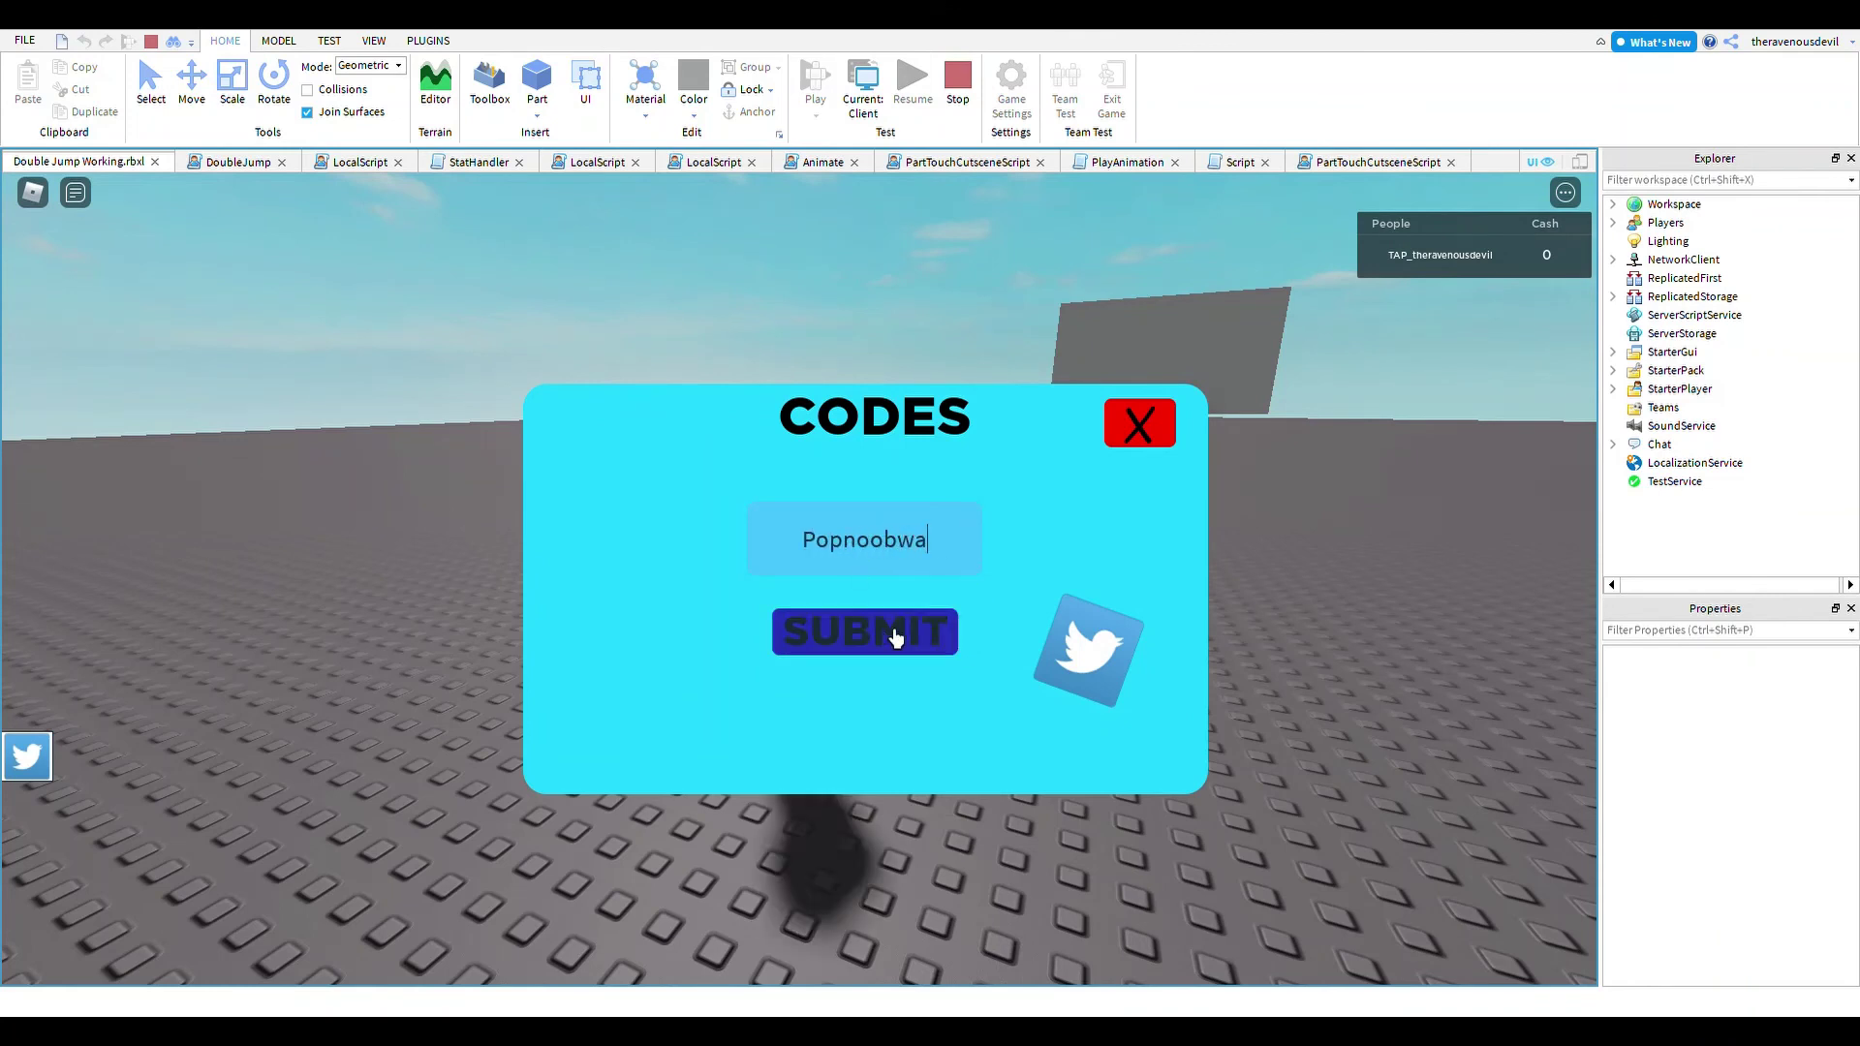
key("BackSpace")
key("BackSpace")
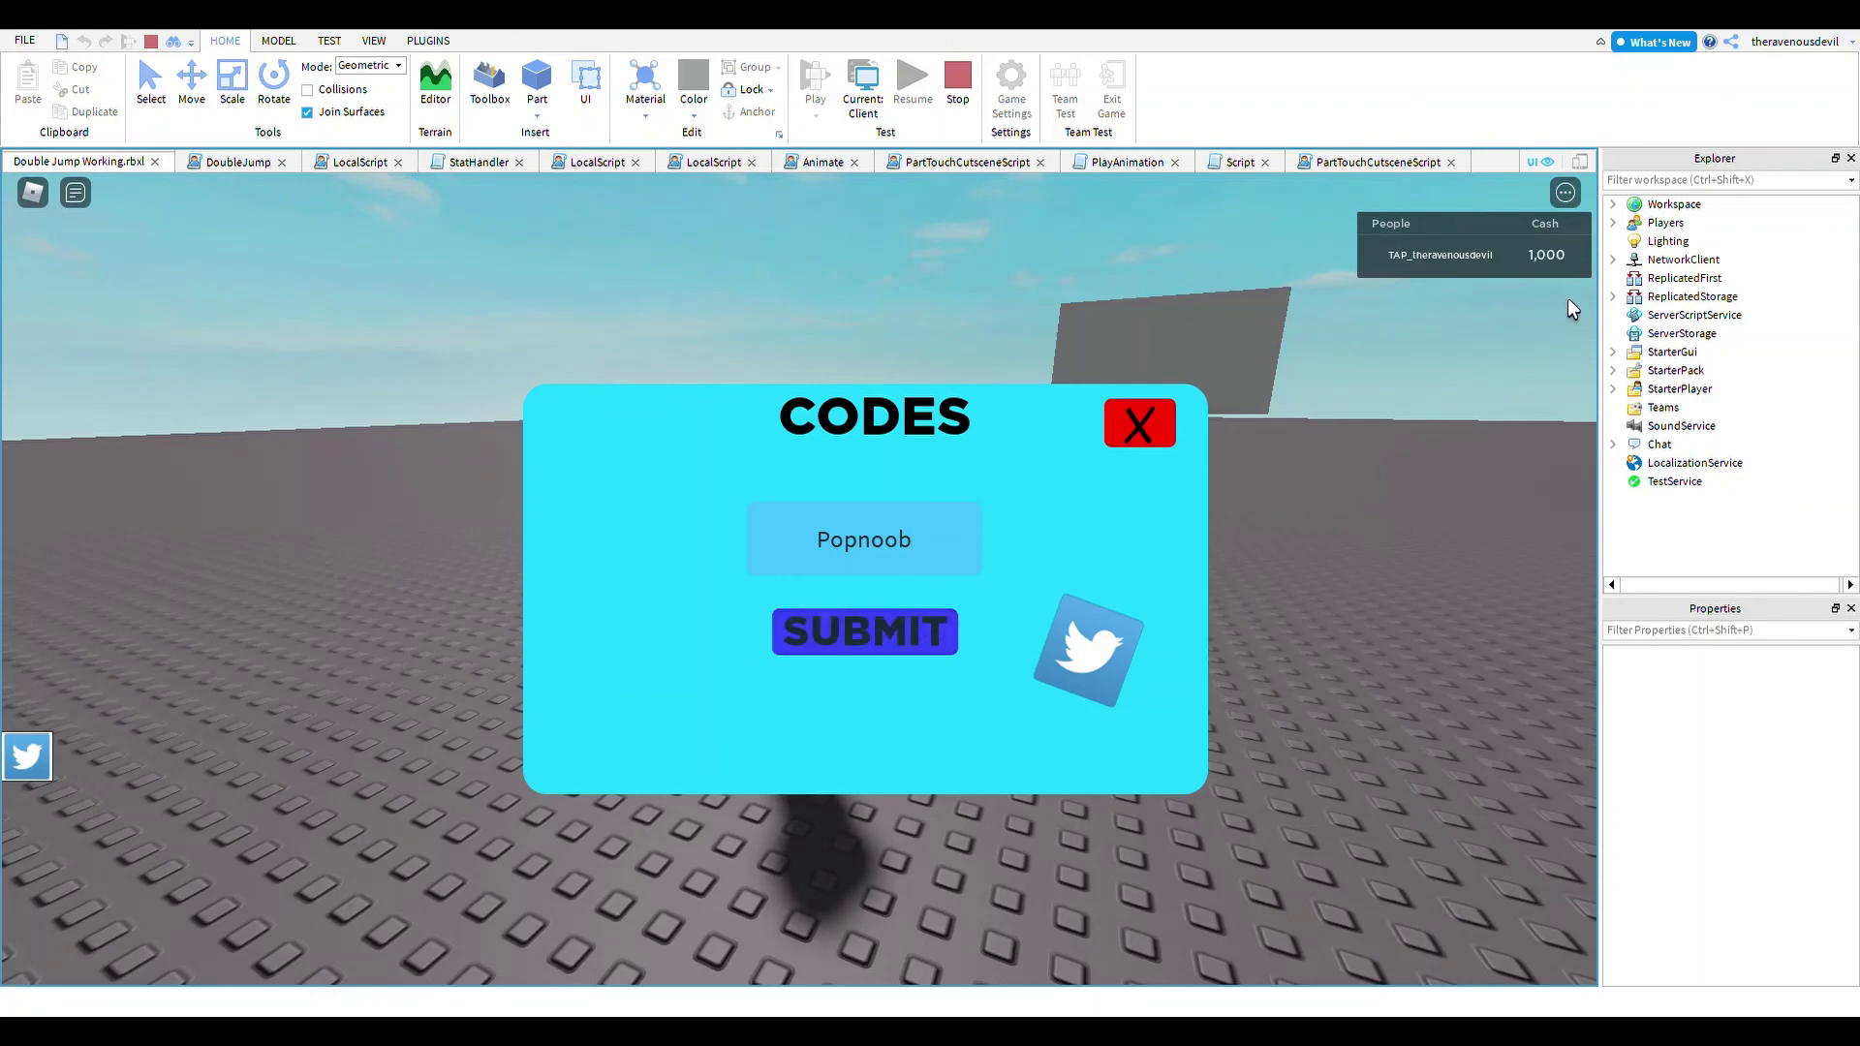
left_click(1143, 424)
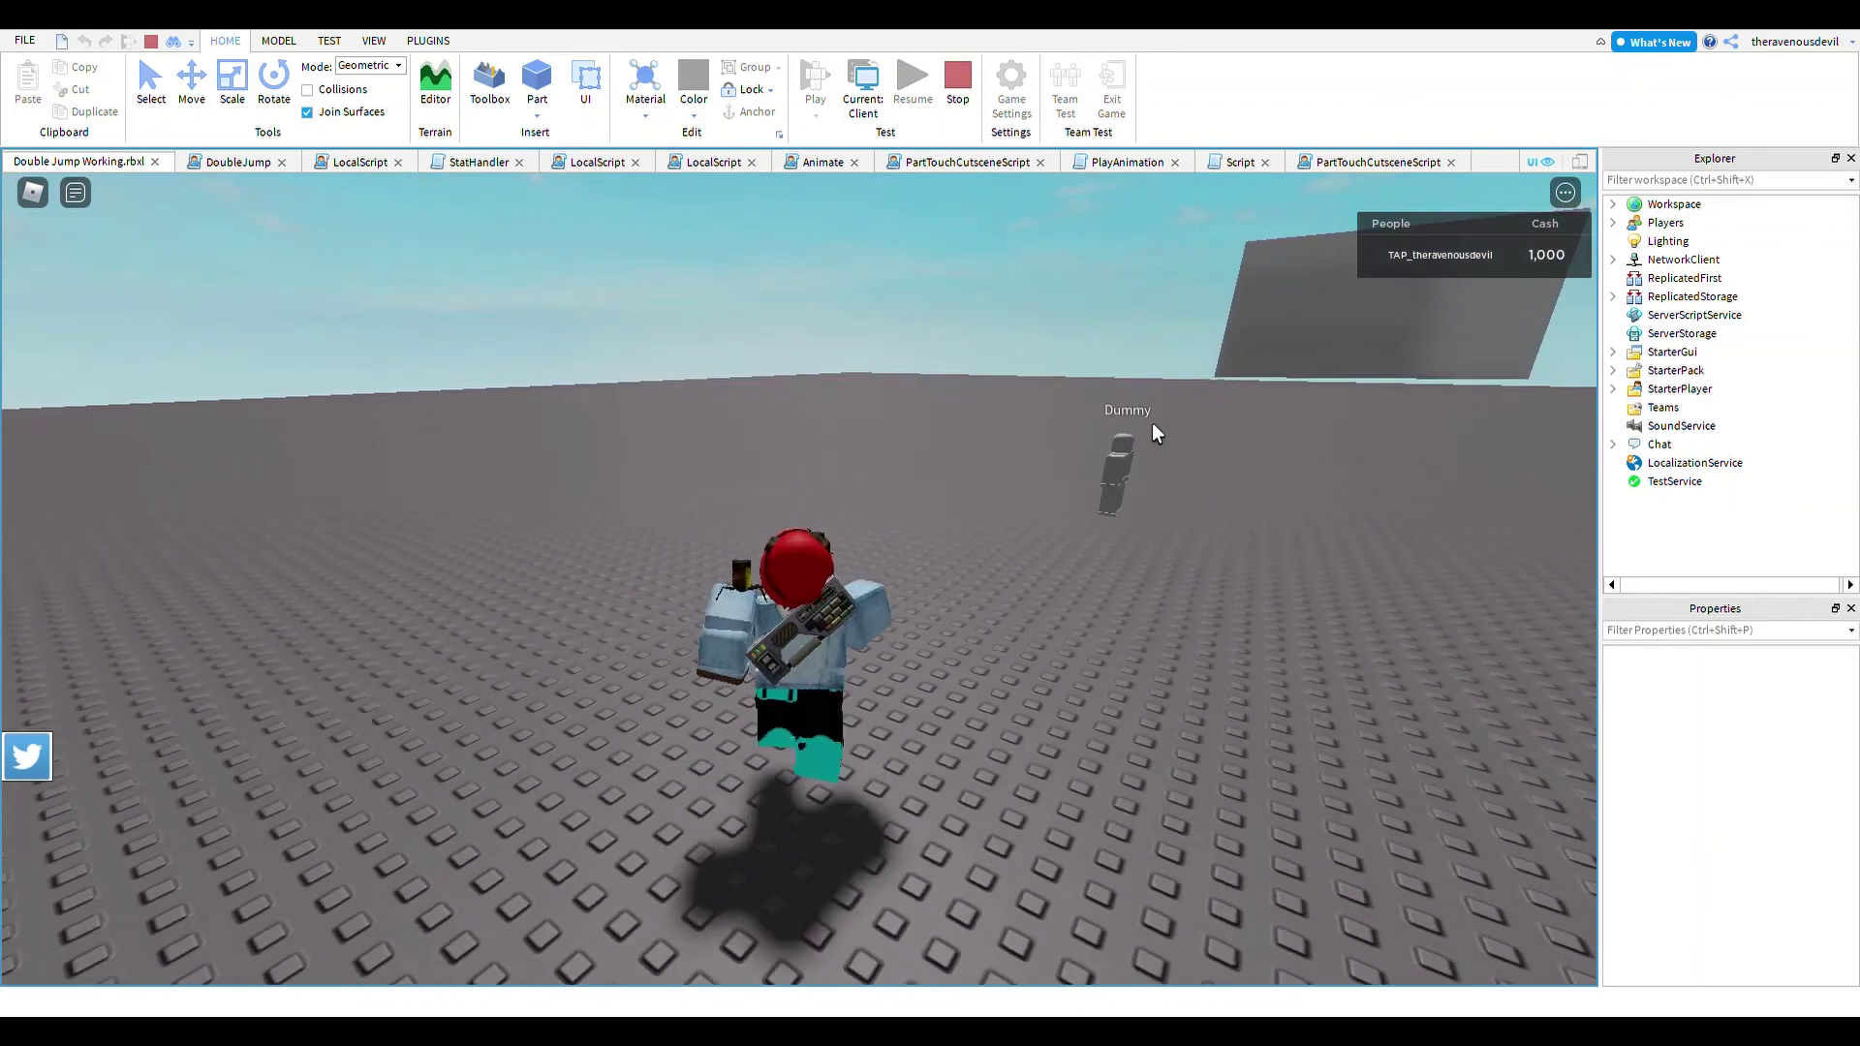
- Double jump with the character again and turn the camera to view the flip from behind and from the side
key("space")
right_click_drag(1252, 491, 1252, 491)
key("space")
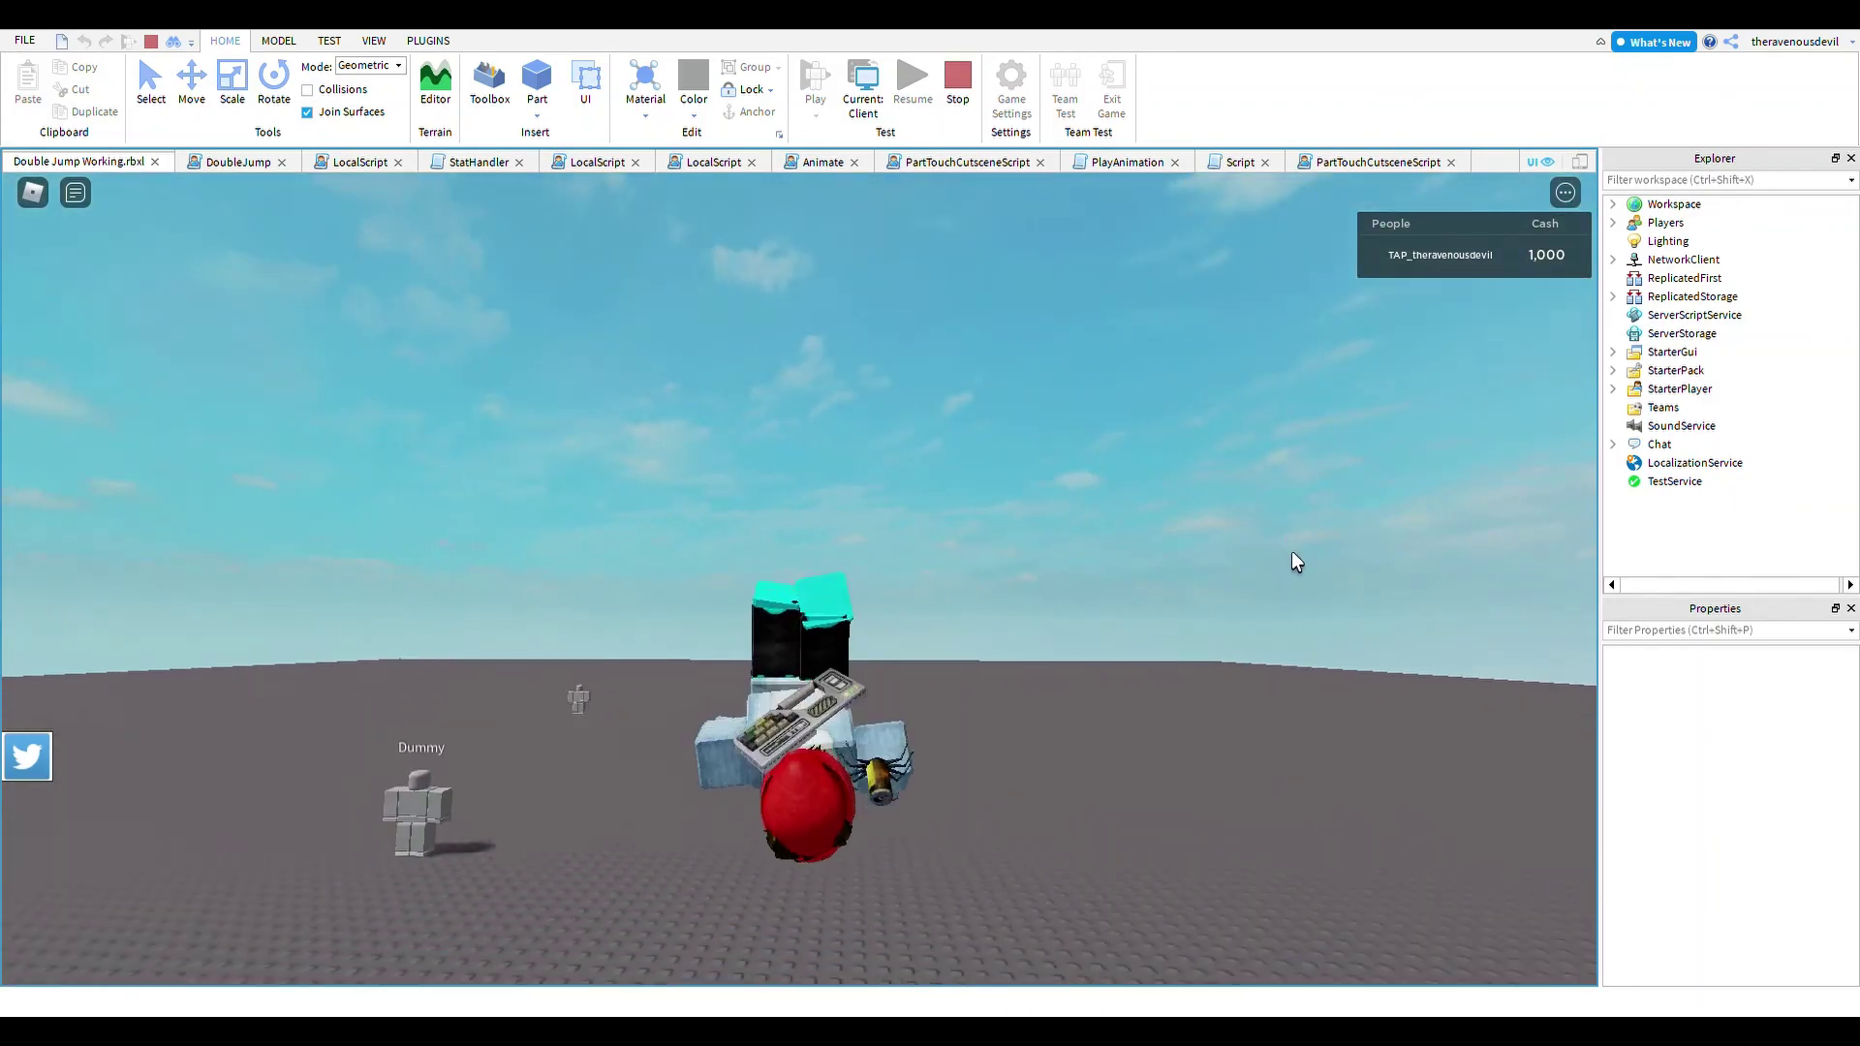
key("s")
key("space")
key("space")
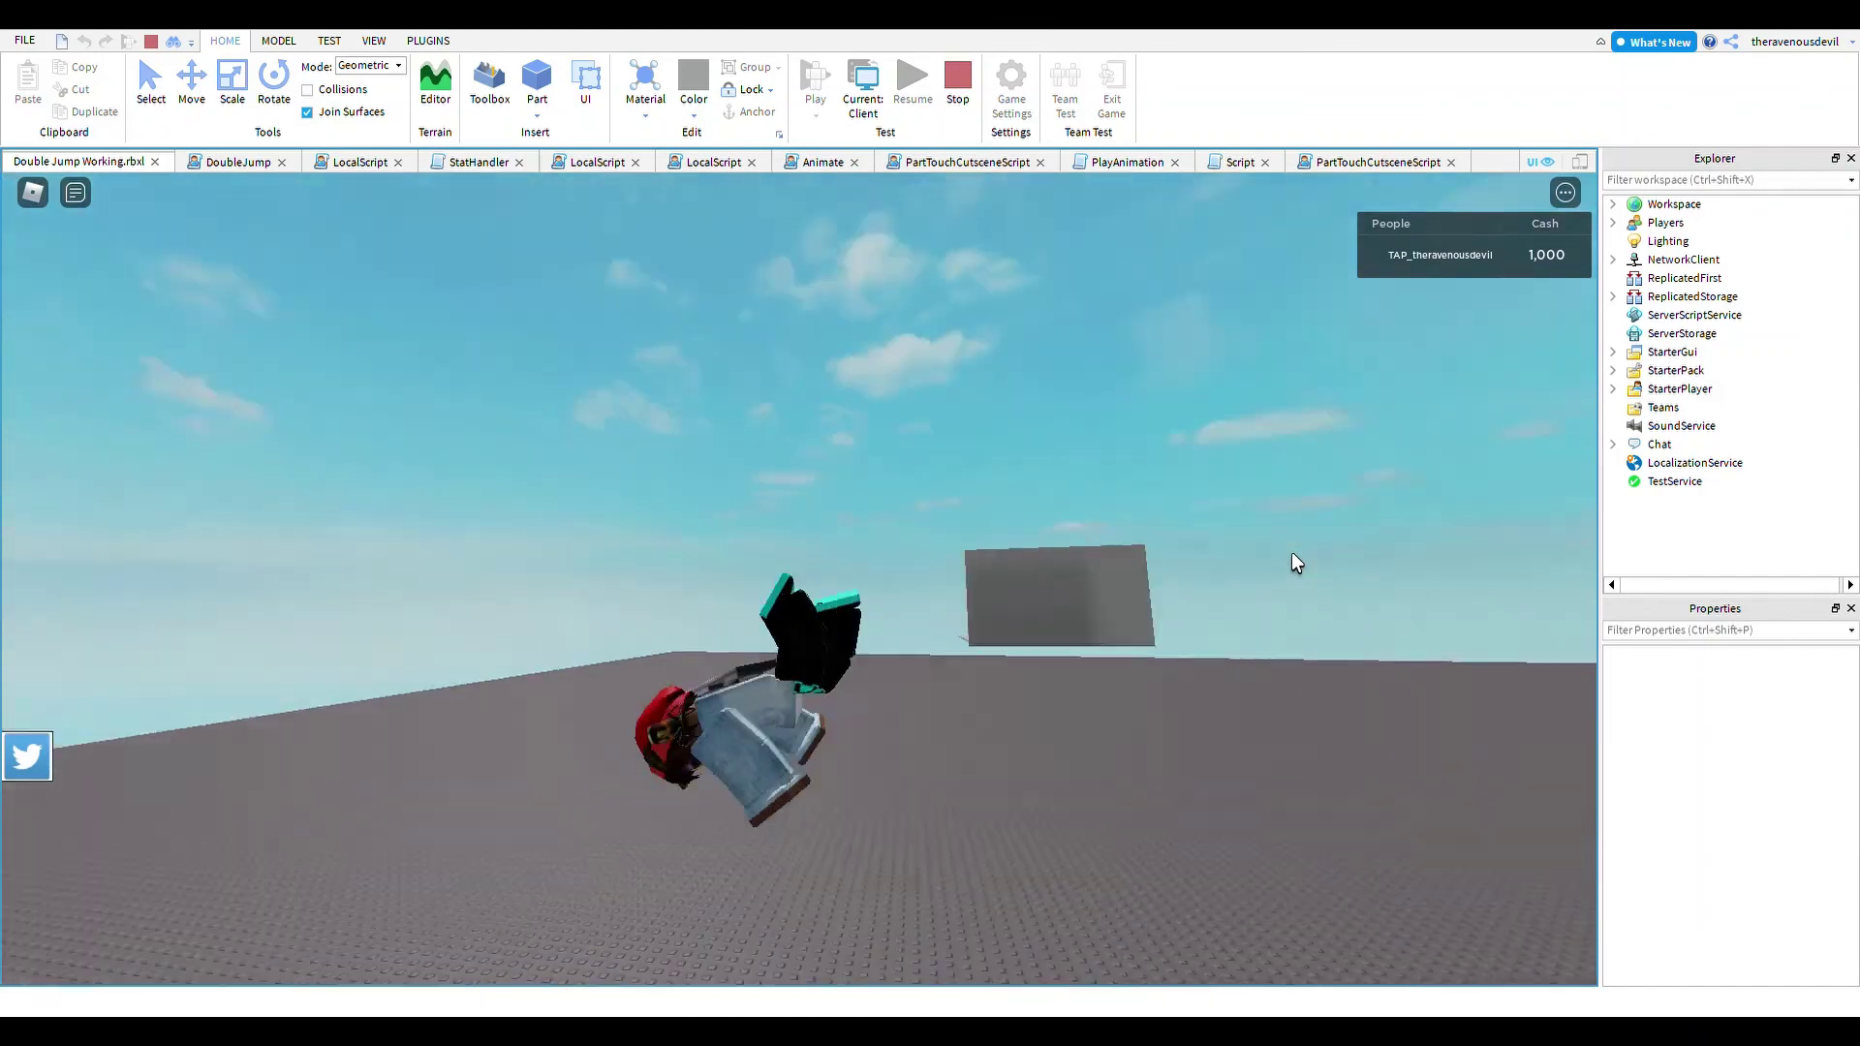